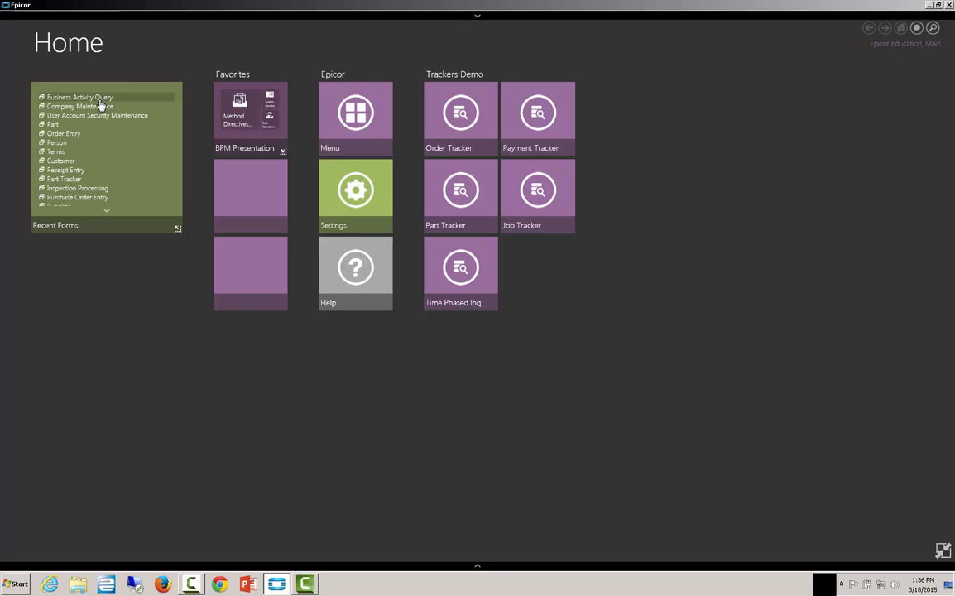
# - Open the Business Activity Query Designer, minimize the main Epicor window and maximize the designer
pyautogui.click(98, 98)
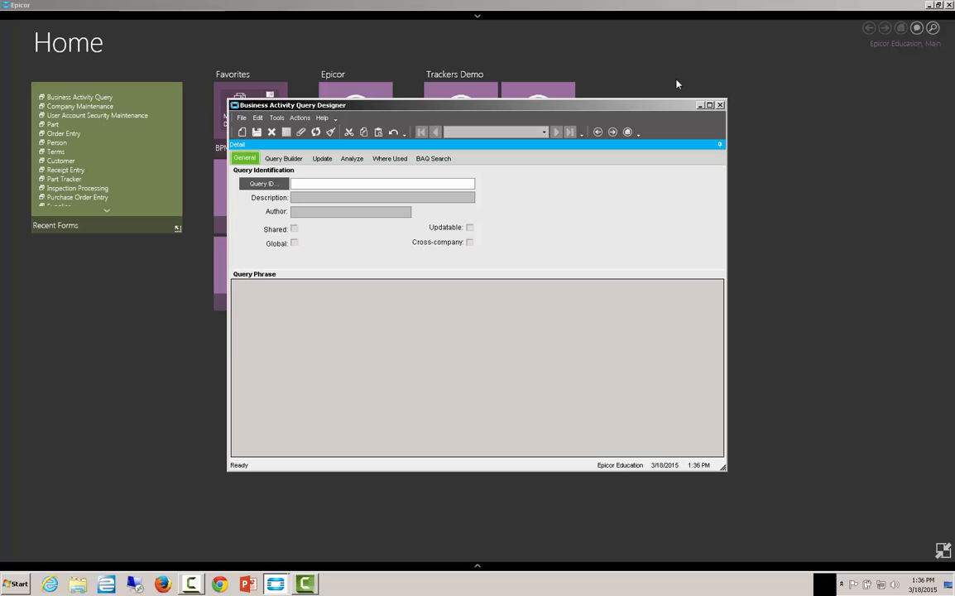
pyautogui.click(929, 6)
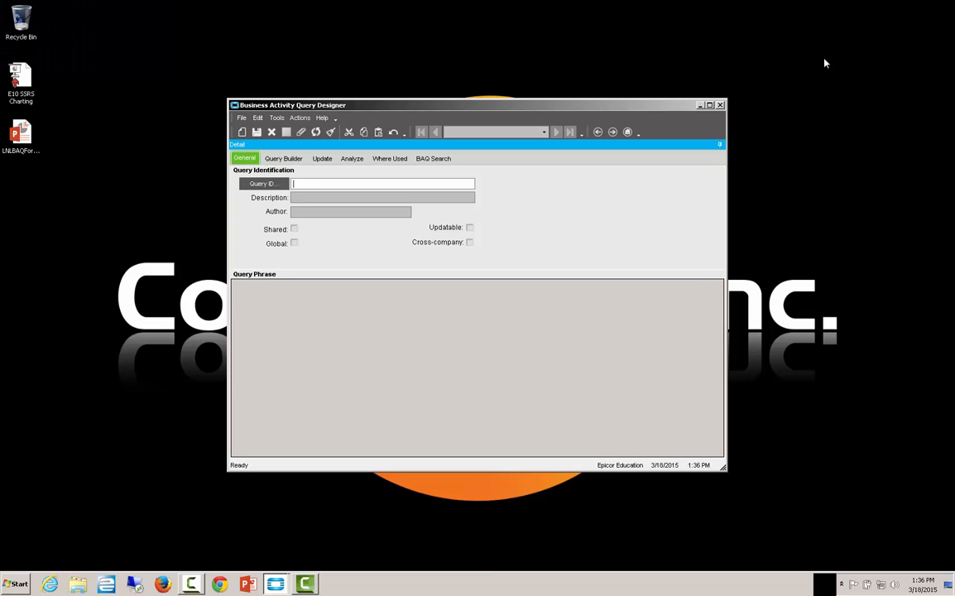
pyautogui.click(709, 105)
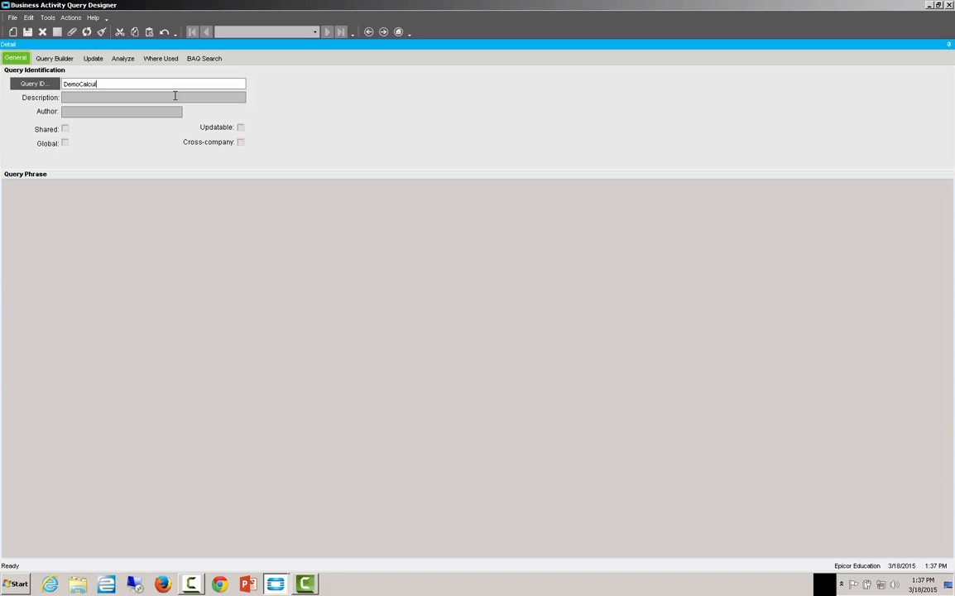
# - Create a new query with ID DemoCalculations, describe it as "Demo Calcs for Presentation" and mark it as shared
pyautogui.write('ations')
pyautogui.press('Tab')
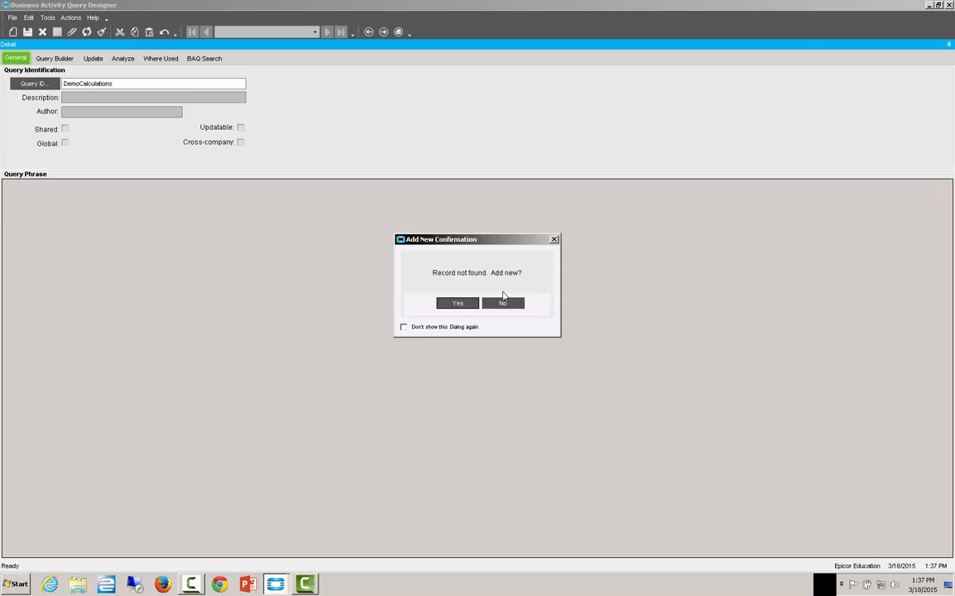
pyautogui.click(457, 303)
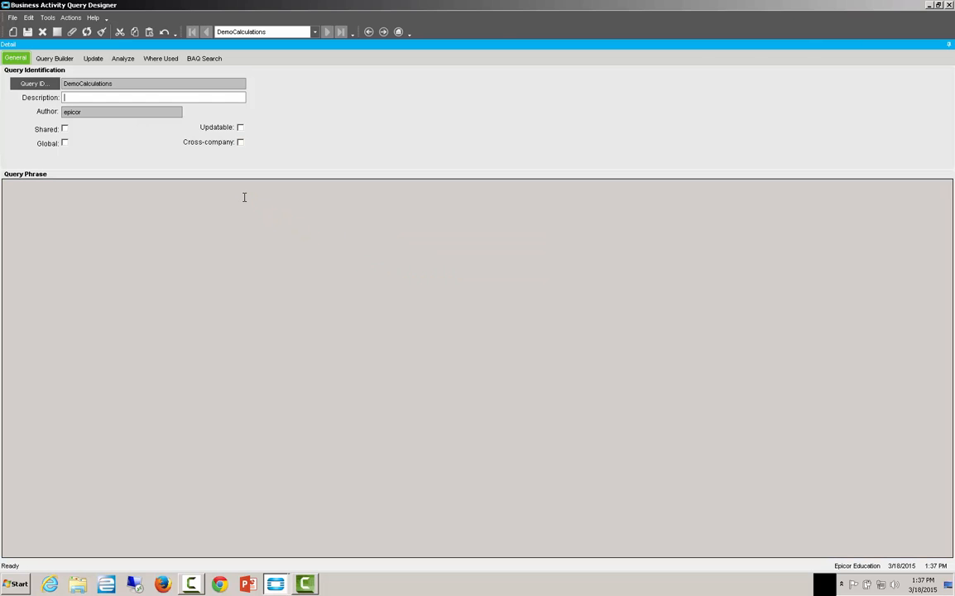
pyautogui.write('Demo Calcs for Presentation')
pyautogui.click(67, 129)
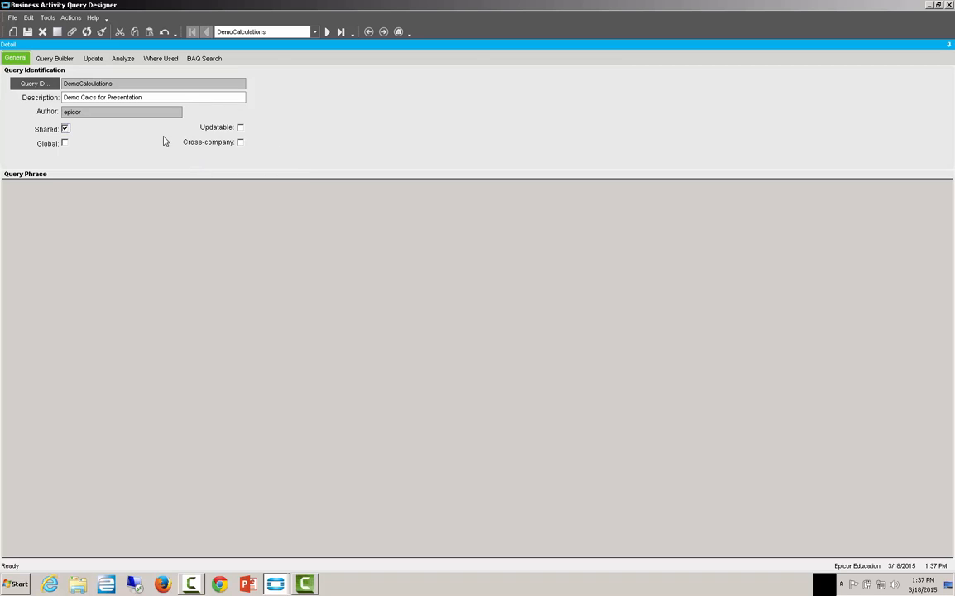
# - Filter the query builder's tables by "Inv" and place the Erp.InvcDtl table on the diagram canvas
pyautogui.click(65, 61)
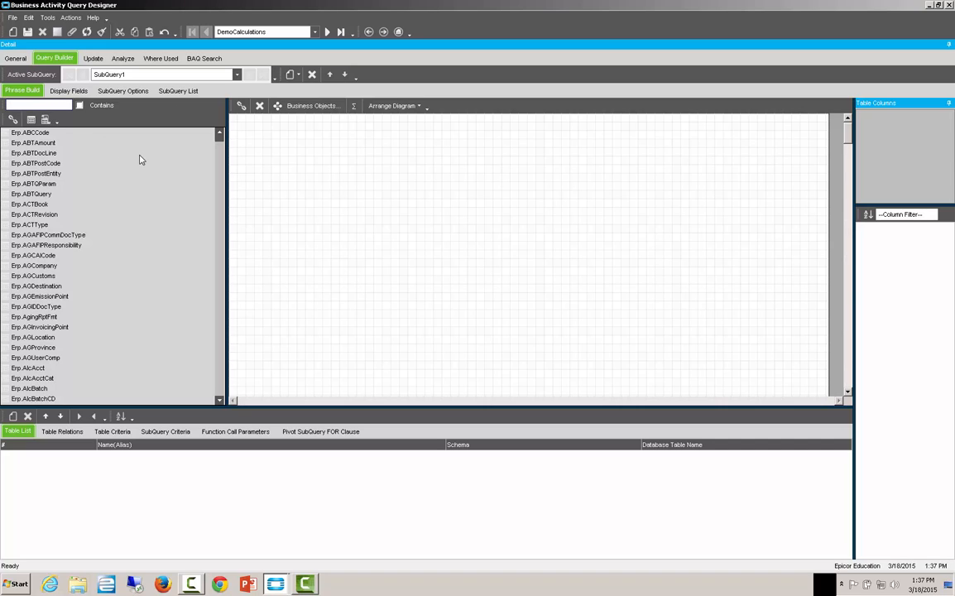
pyautogui.click(57, 105)
pyautogui.write('I')
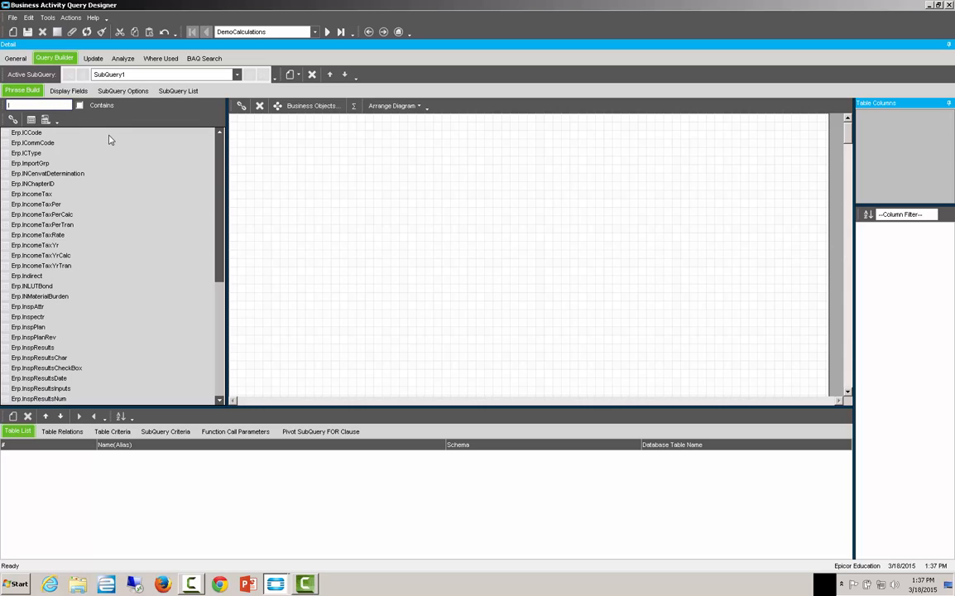
pyautogui.write('nv')
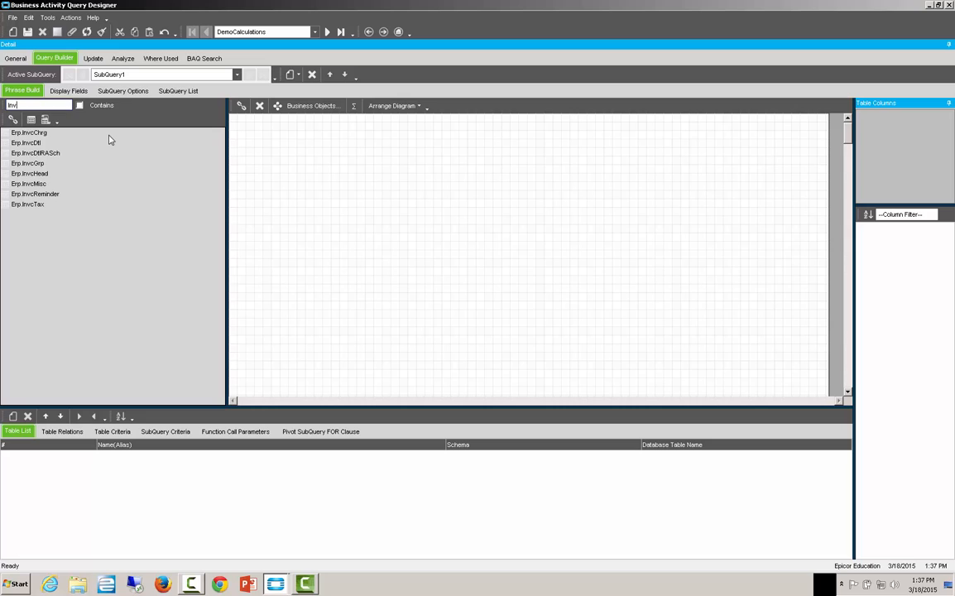
pyautogui.click(29, 144)
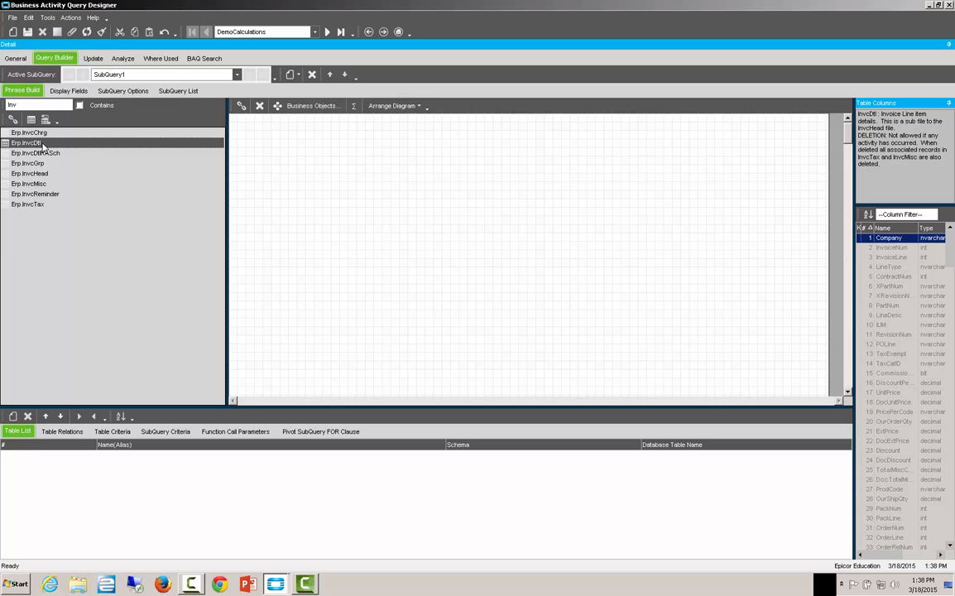
pyautogui.moveTo(42, 145); pyautogui.dragTo(304, 154)
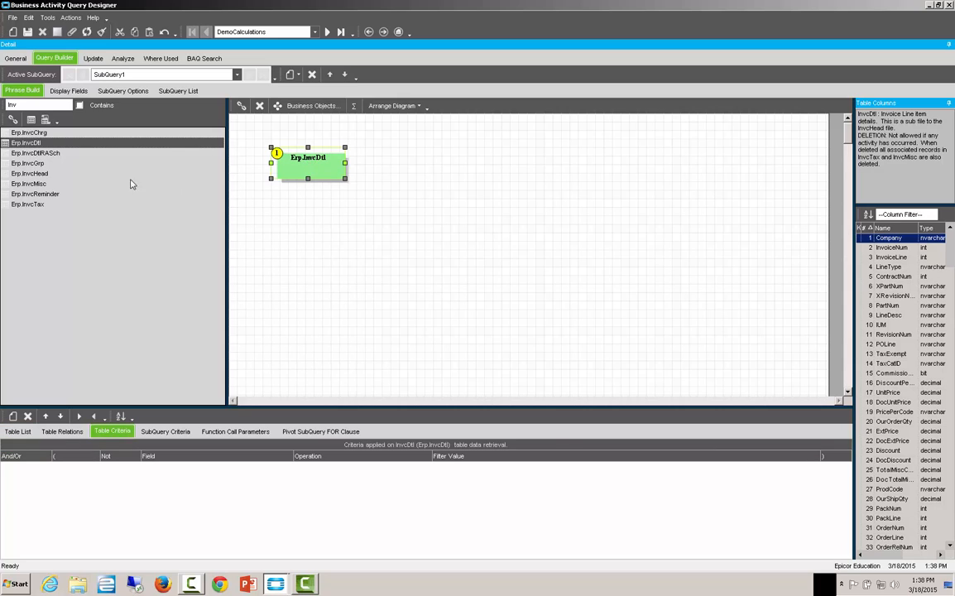
# - Add the Erp.InvcHead table to the diagram and review its join fields with Erp.InvcDtl and its table criteria
pyautogui.click(37, 174)
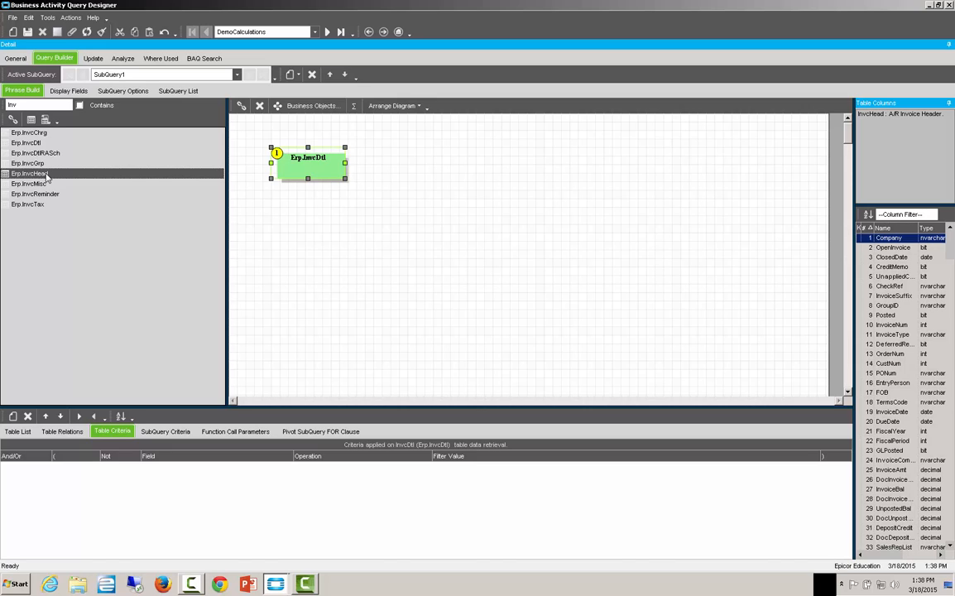
pyautogui.doubleClick(46, 176)
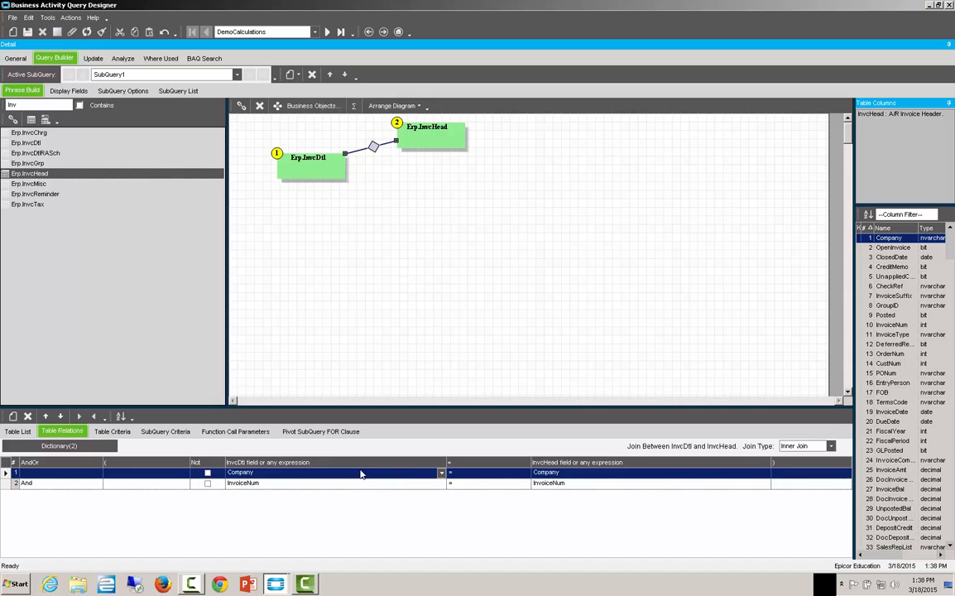
pyautogui.click(251, 472)
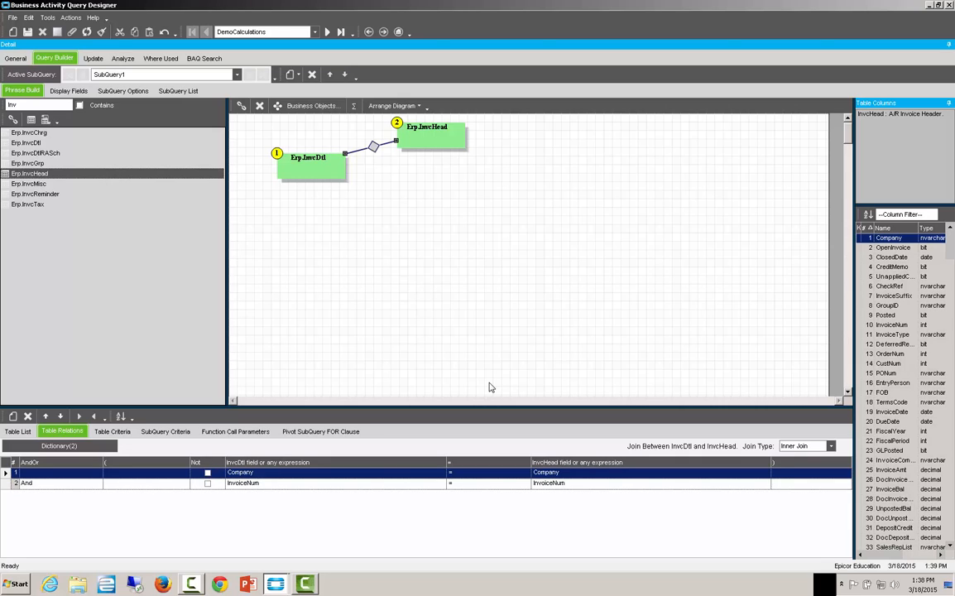
pyautogui.click(113, 431)
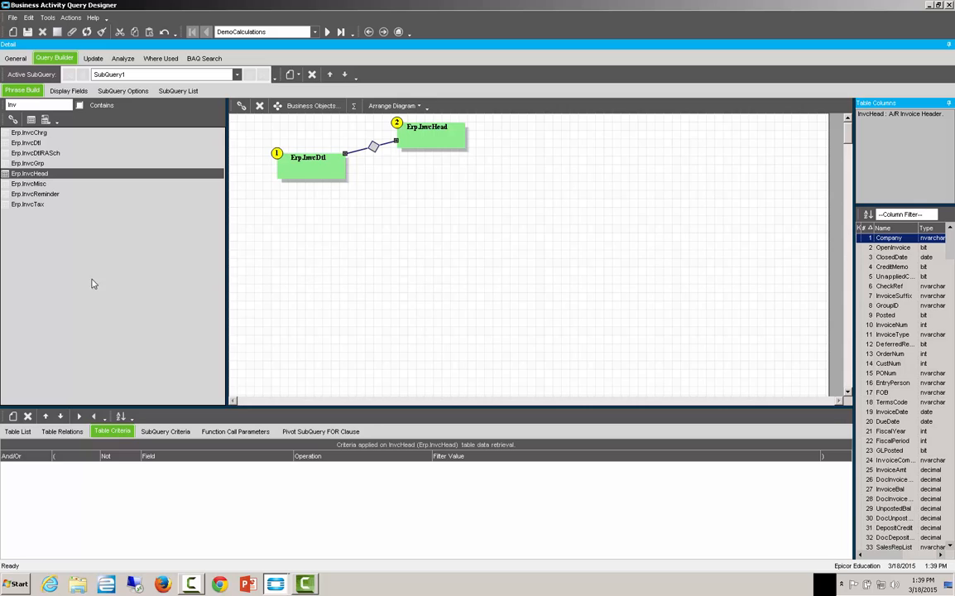
# - Sort the available InvcDtl columns alphabetically and add LbrUnitCost and BurUnitCost to the query's display columns
pyautogui.click(73, 92)
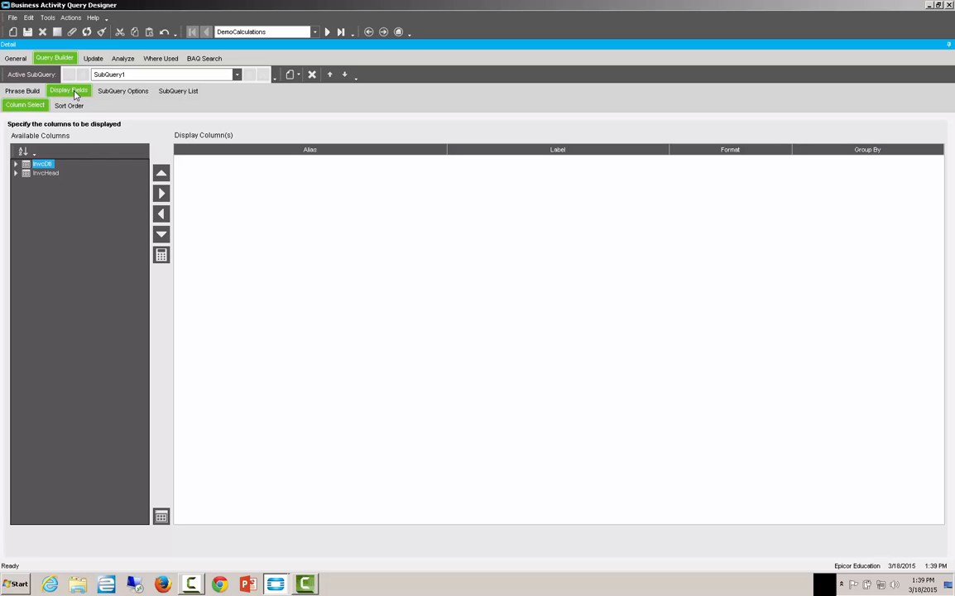
pyautogui.click(15, 164)
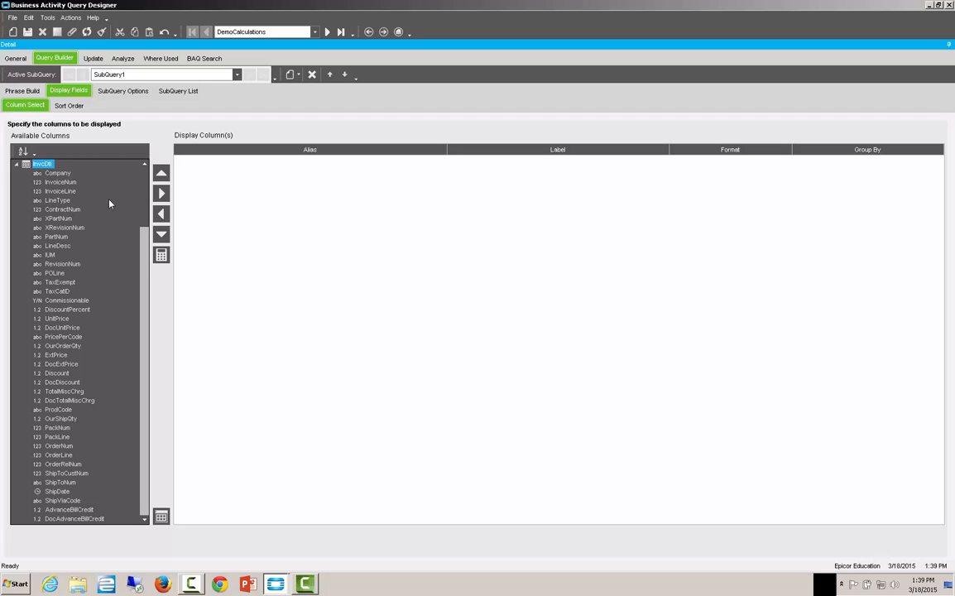
pyautogui.click(22, 153)
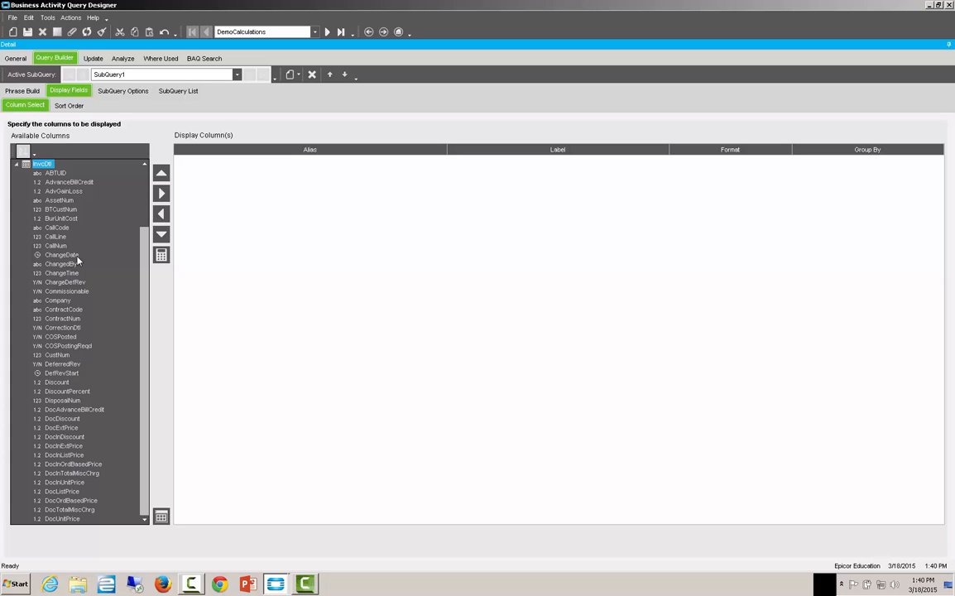
pyautogui.click(76, 258)
pyautogui.press('l')
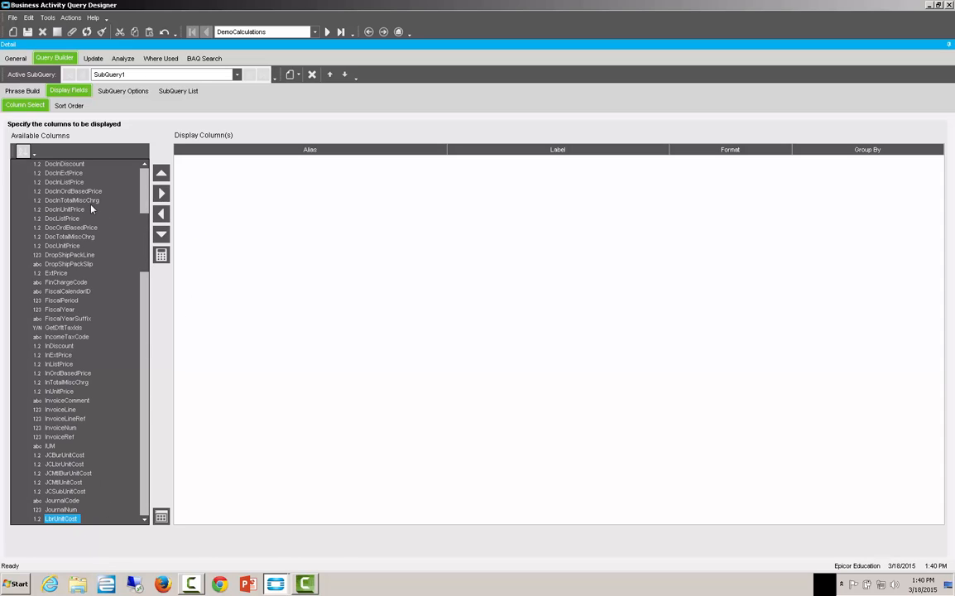
pyautogui.click(161, 193)
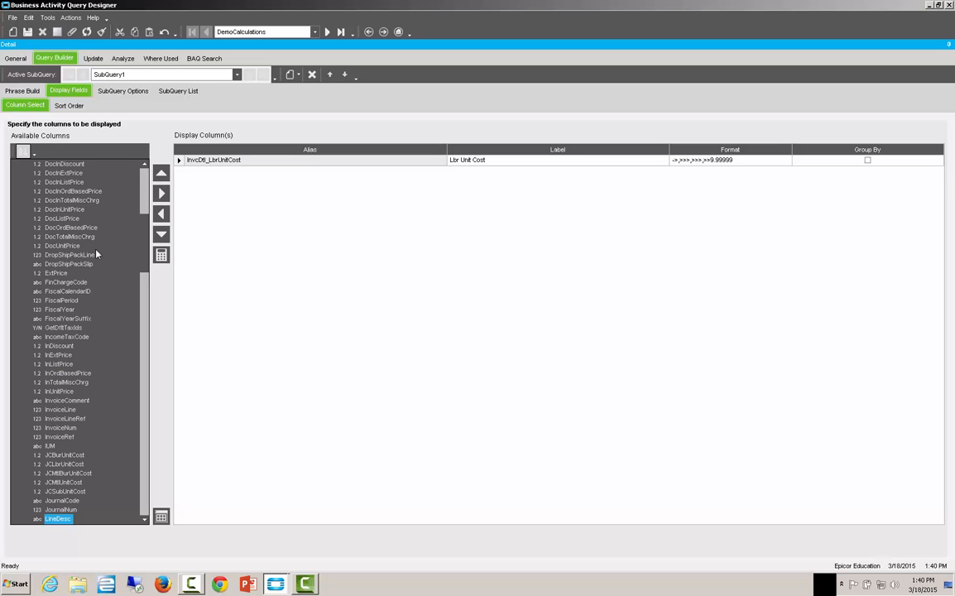
pyautogui.press('b')
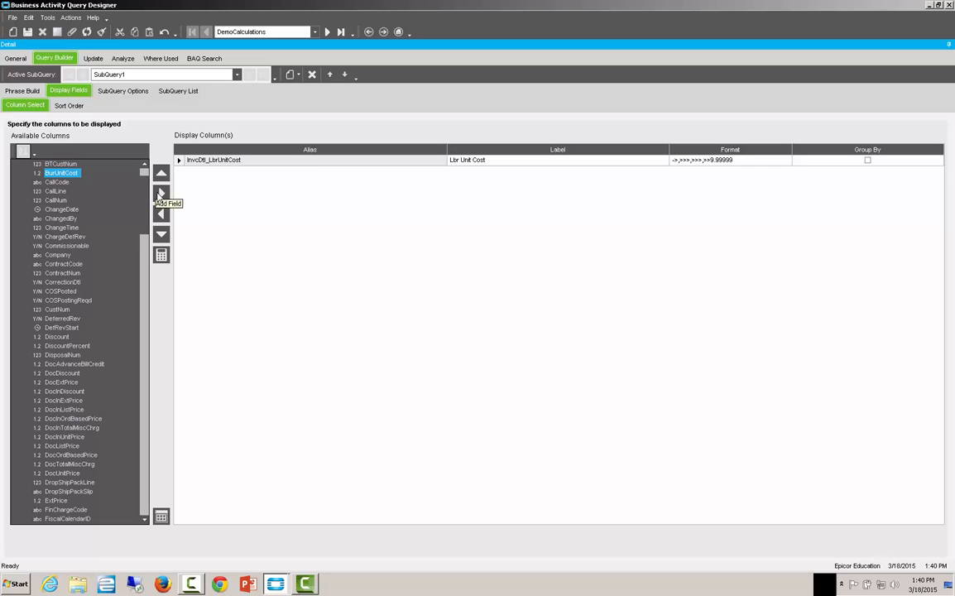
pyautogui.click(161, 193)
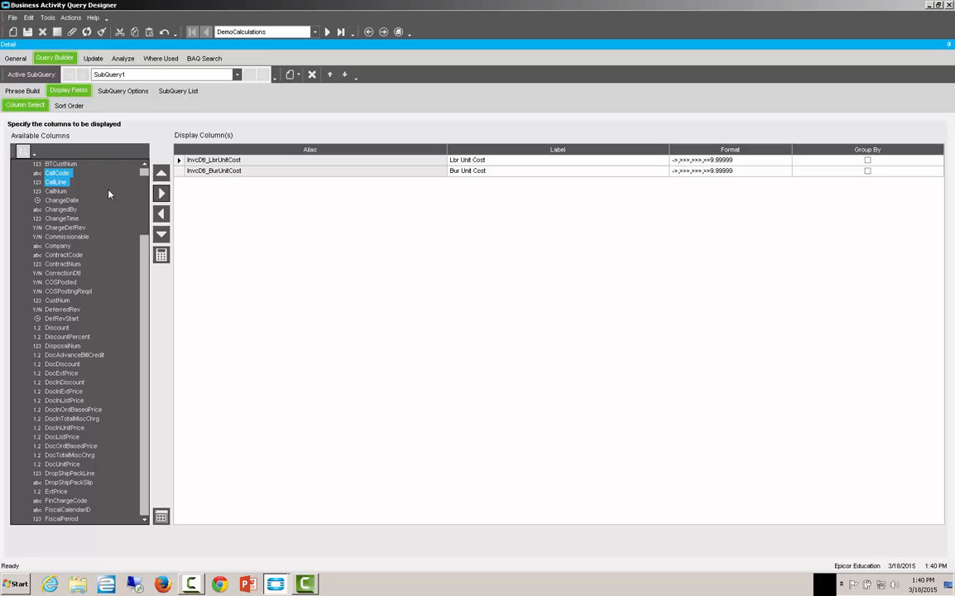
# - Add MtlBurUnitCost and MtlUnitCost from the InvcDtl table to the display columns
pyautogui.click(63, 183)
pyautogui.press('m')
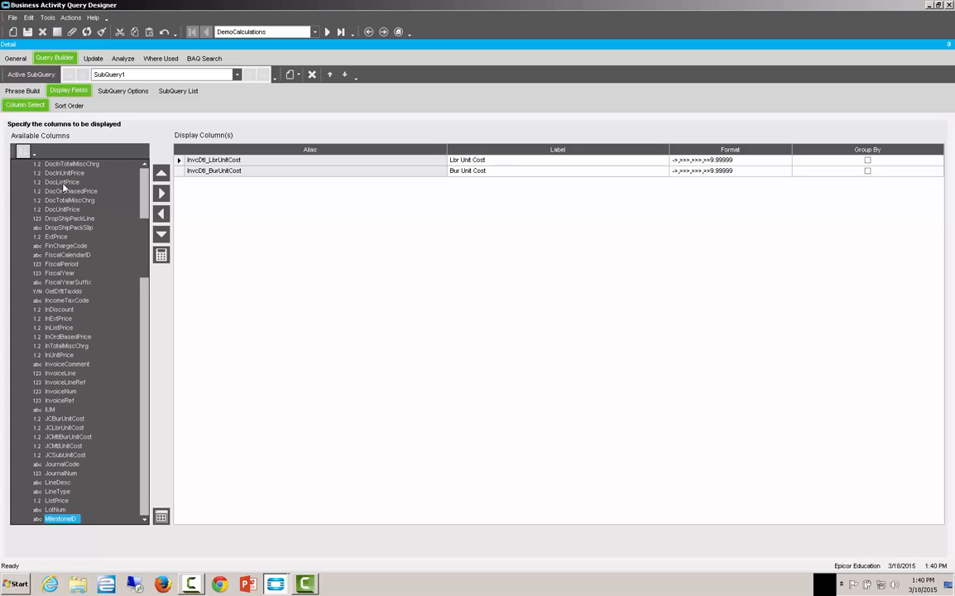
pyautogui.scroll(-3, 116, 463)
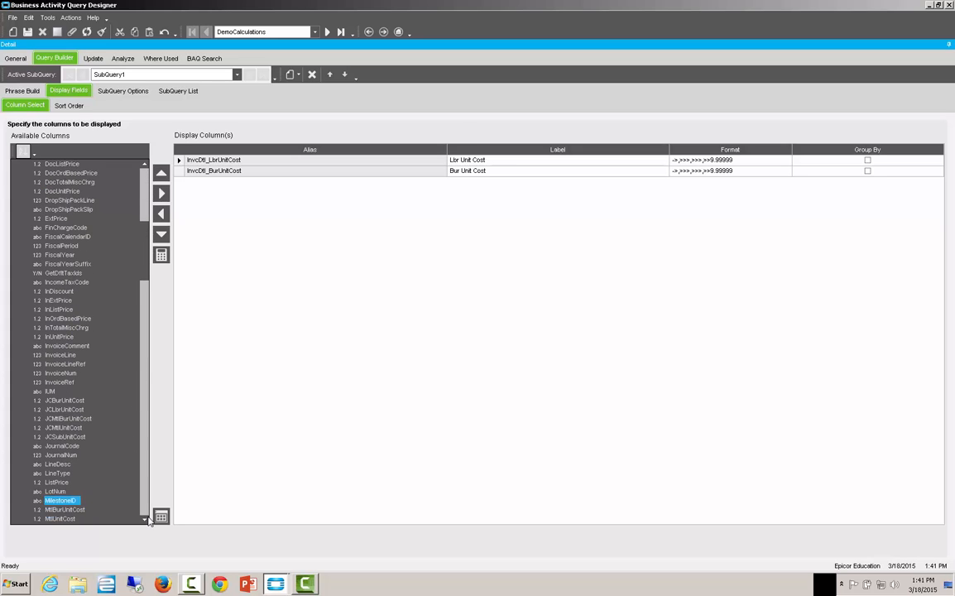
pyautogui.click(79, 465)
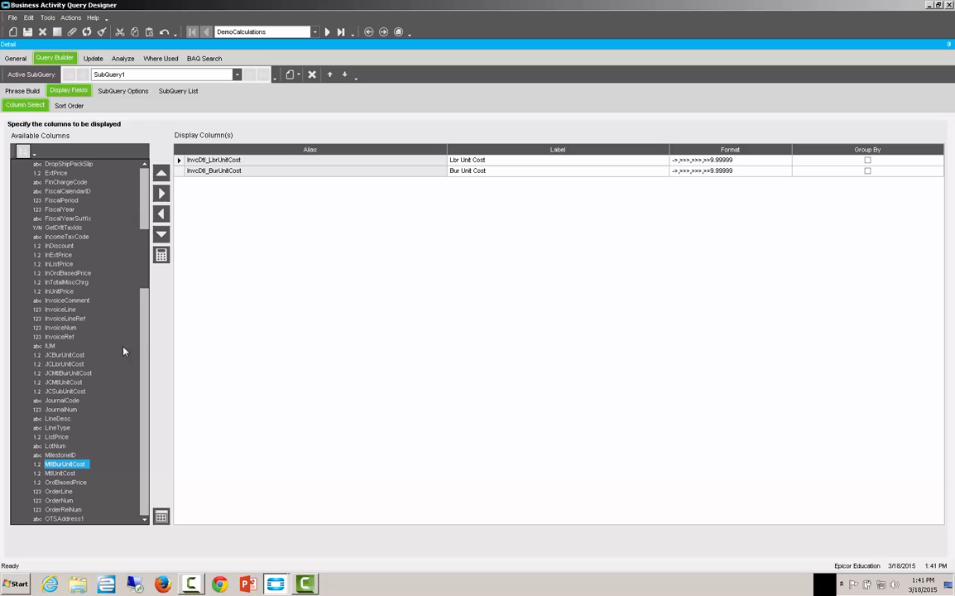
pyautogui.click(161, 193)
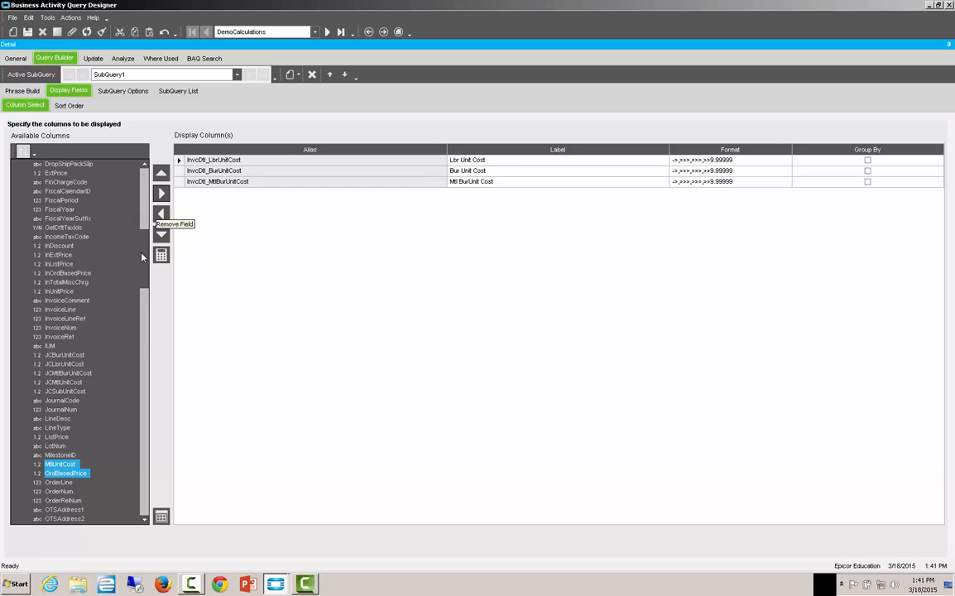
pyautogui.click(67, 464)
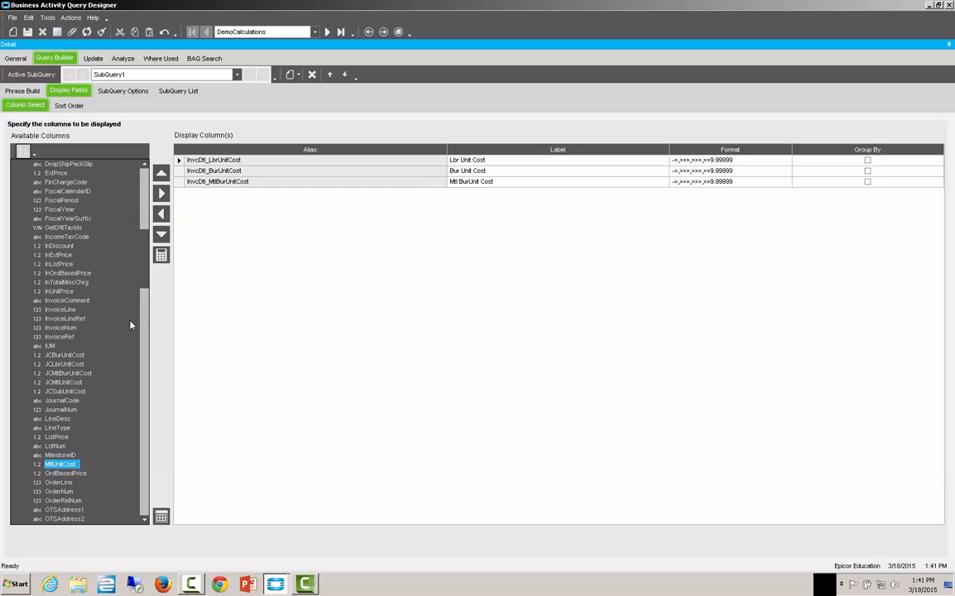
pyautogui.click(161, 193)
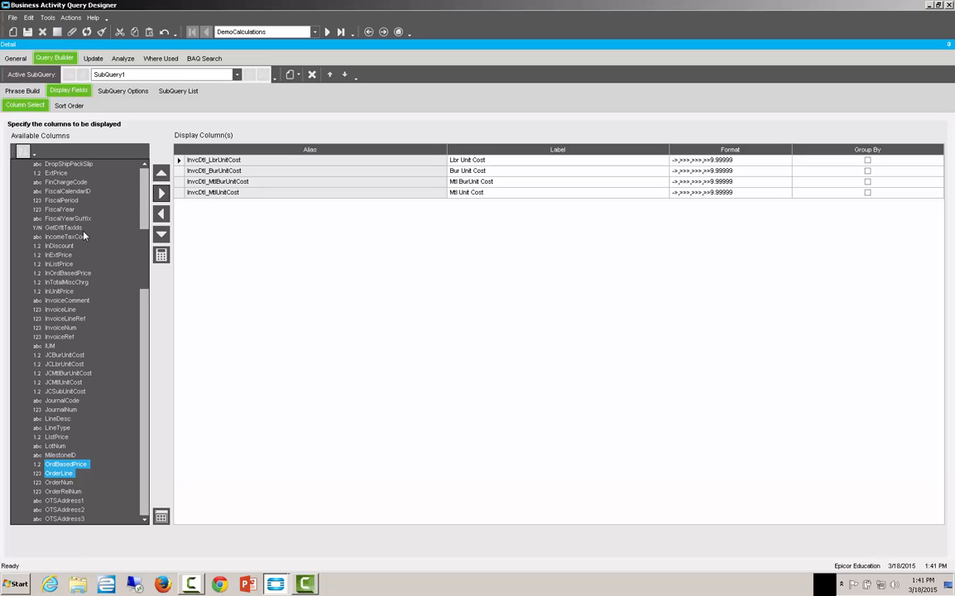
# - Add SubUnitCost and SellingShipQty from the InvcDtl table to the display columns
pyautogui.click(77, 273)
pyautogui.press('s')
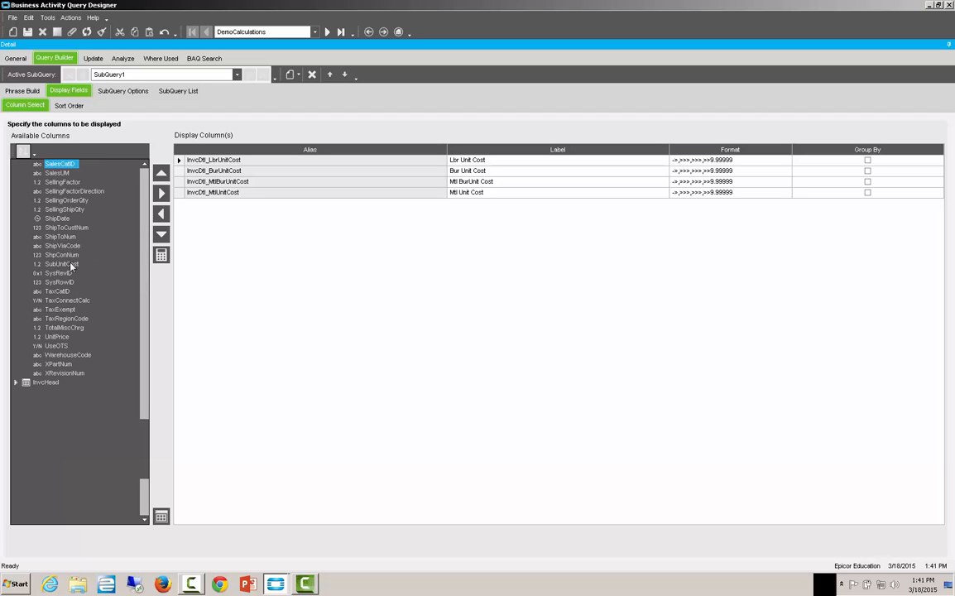
pyautogui.click(62, 263)
pyautogui.click(162, 193)
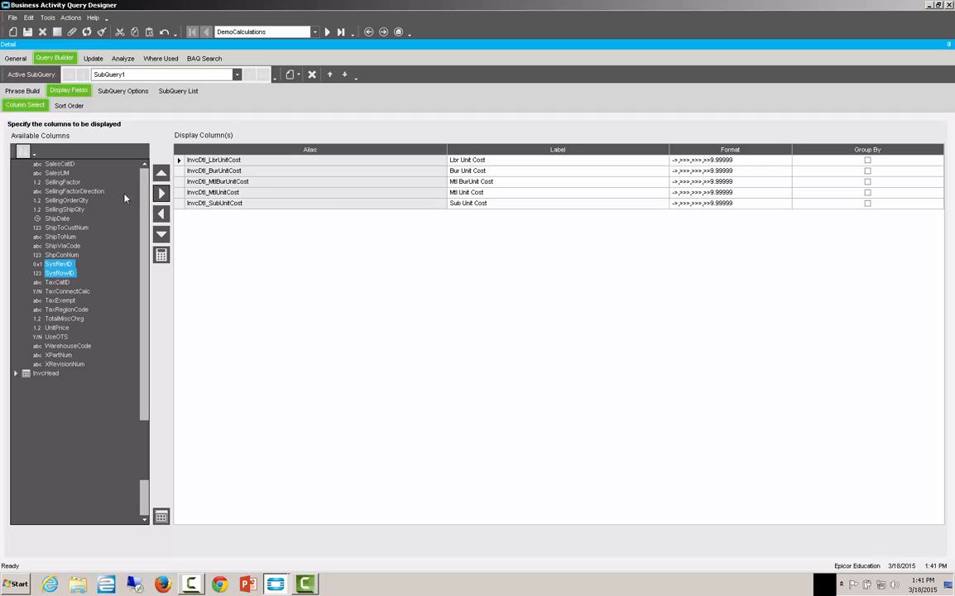
pyautogui.click(80, 210)
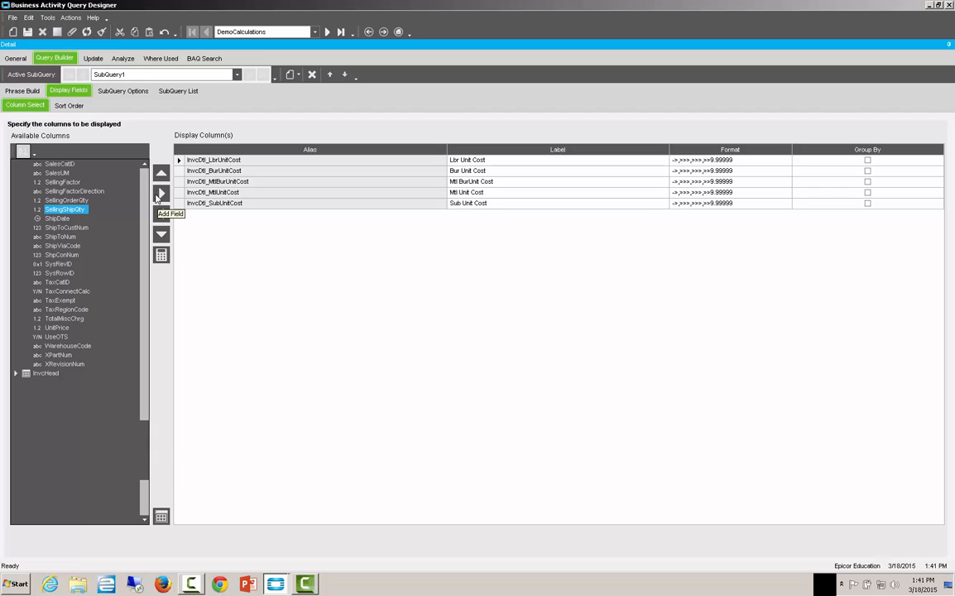
pyautogui.click(158, 194)
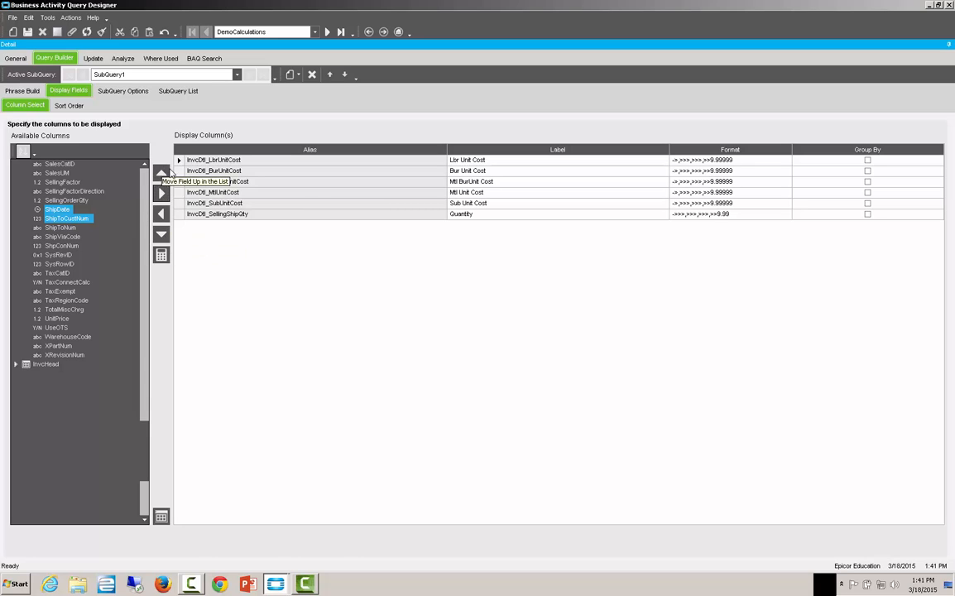
# - Create a calculated field named TotalLineCost and give it TotalLineCost as both its label and description
pyautogui.click(161, 256)
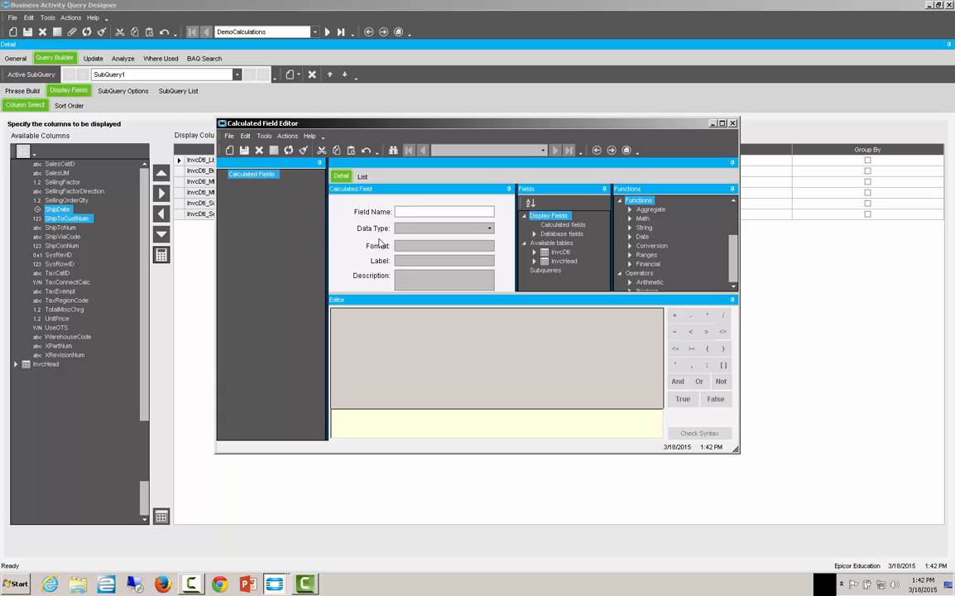
pyautogui.write('TotalLineCost')
pyautogui.doubleClick(419, 212)
pyautogui.rightClick(420, 208)
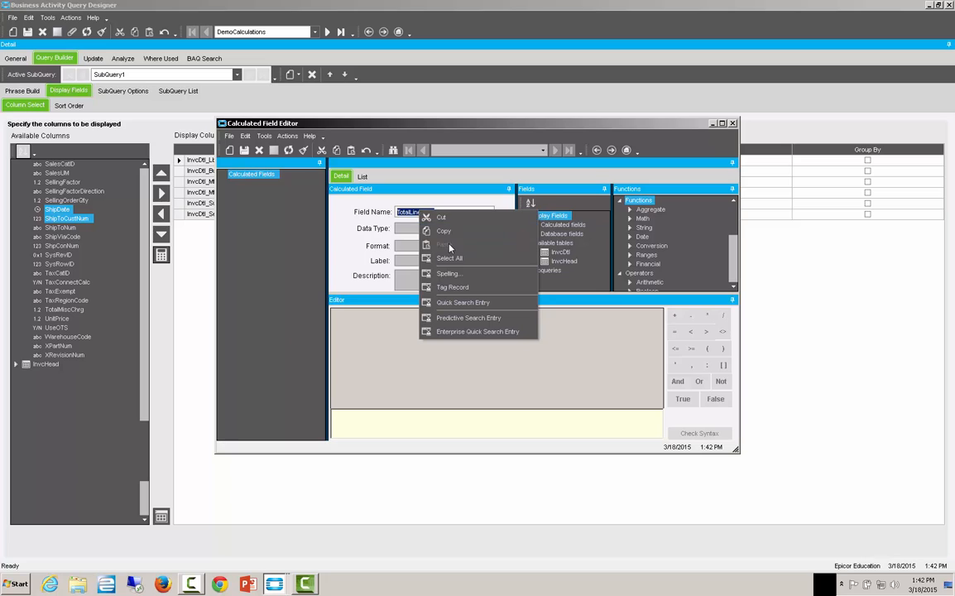
pyautogui.click(441, 238)
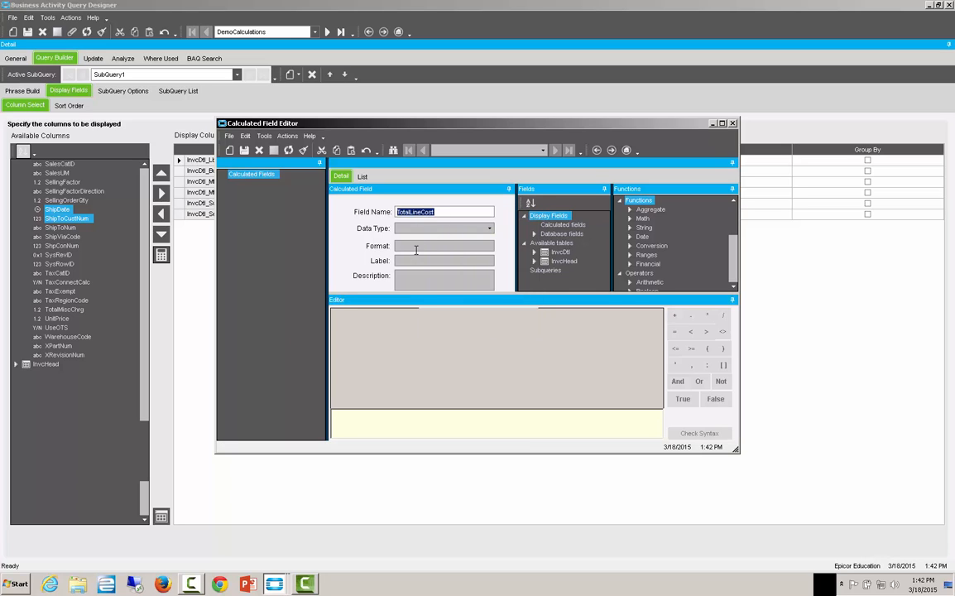
pyautogui.rightClick(411, 260)
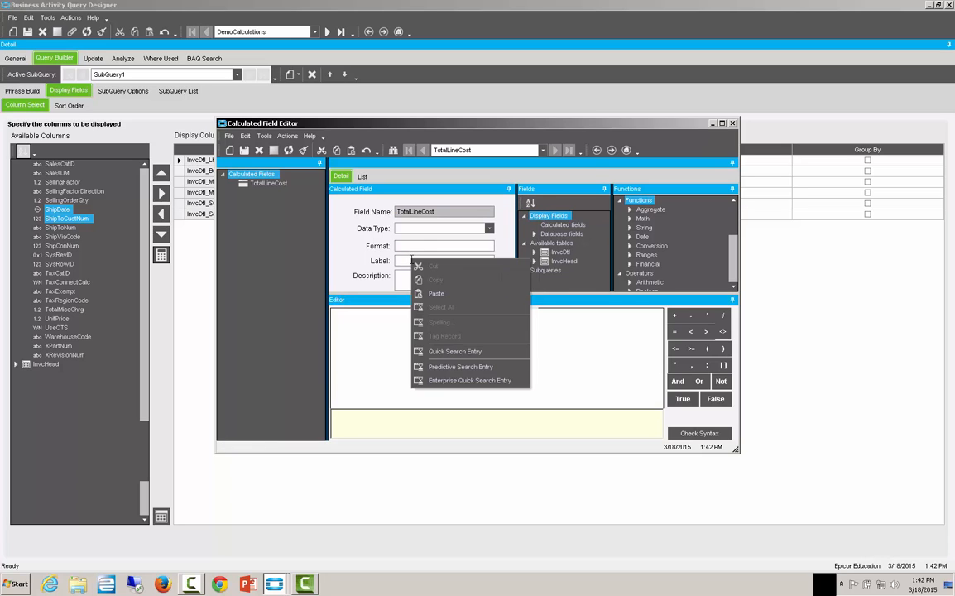
pyautogui.click(419, 290)
pyautogui.rightClick(412, 279)
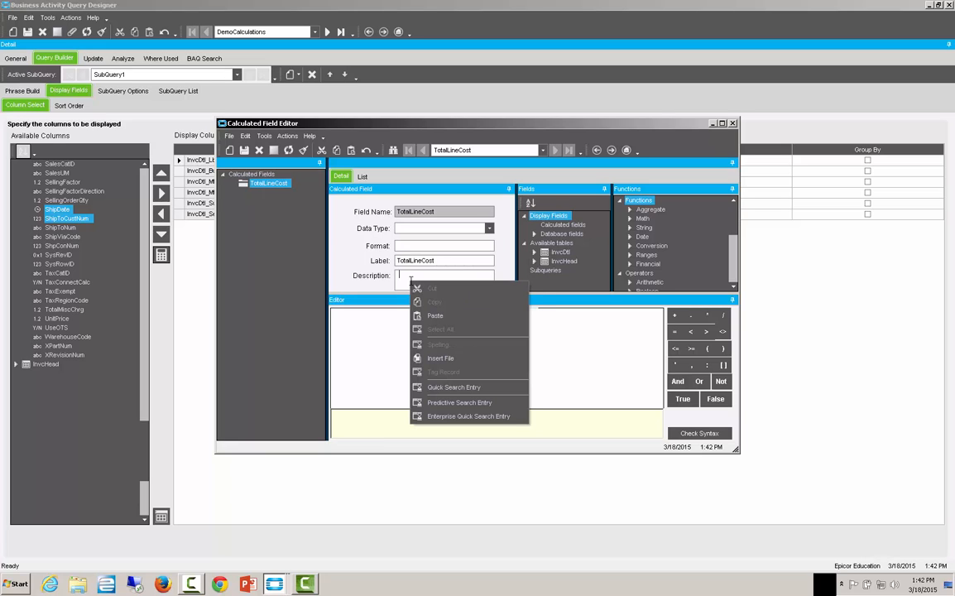
pyautogui.click(419, 314)
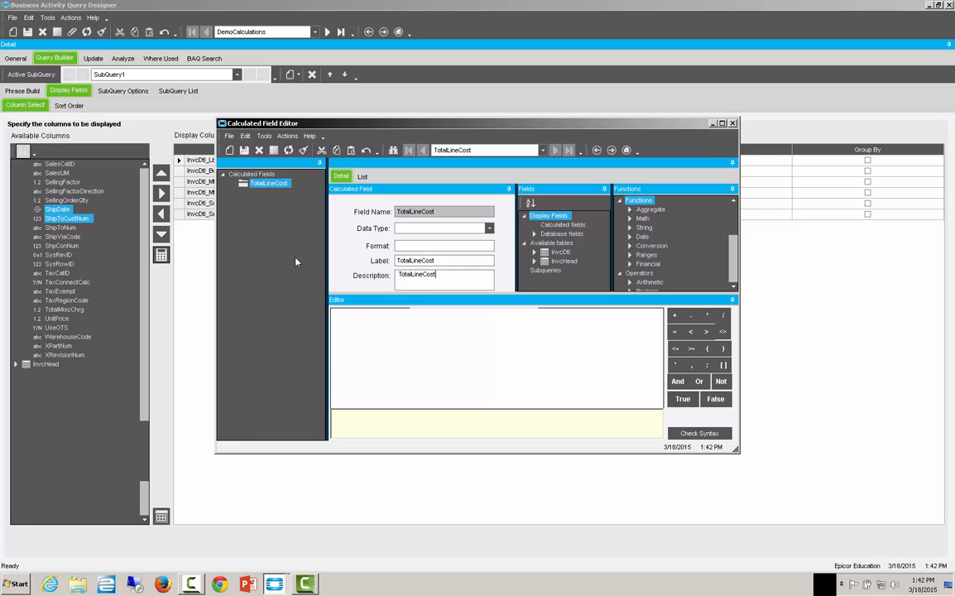
# - Set the TotalLineCost field's data type to decimal and check its entry in the list of calculated fields
pyautogui.click(413, 230)
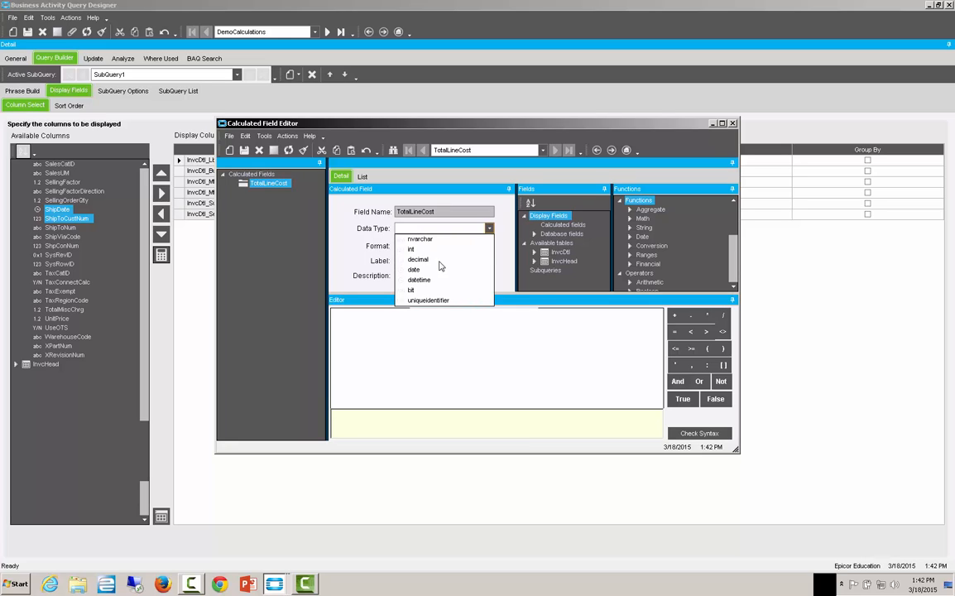
pyautogui.click(422, 261)
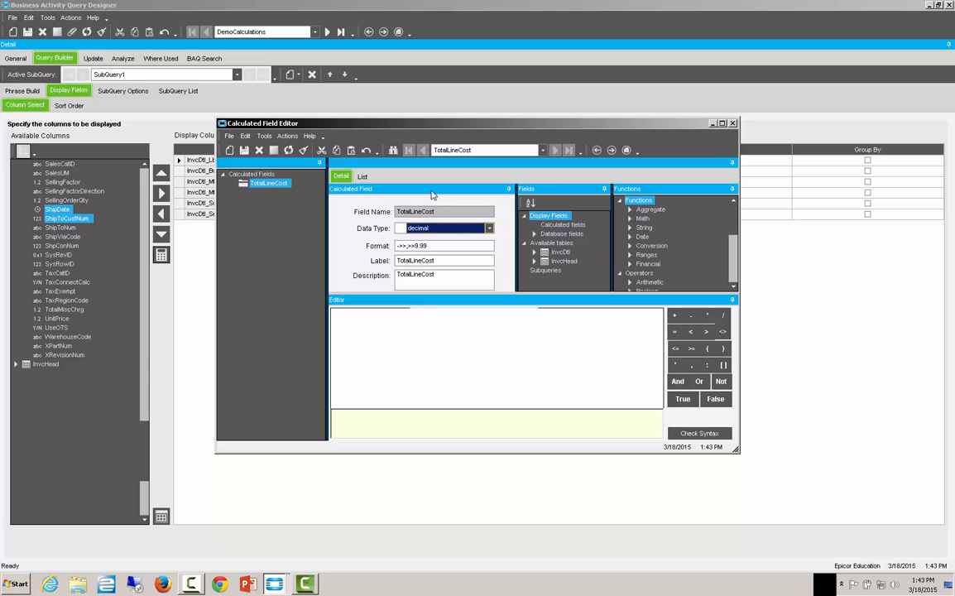
pyautogui.click(362, 176)
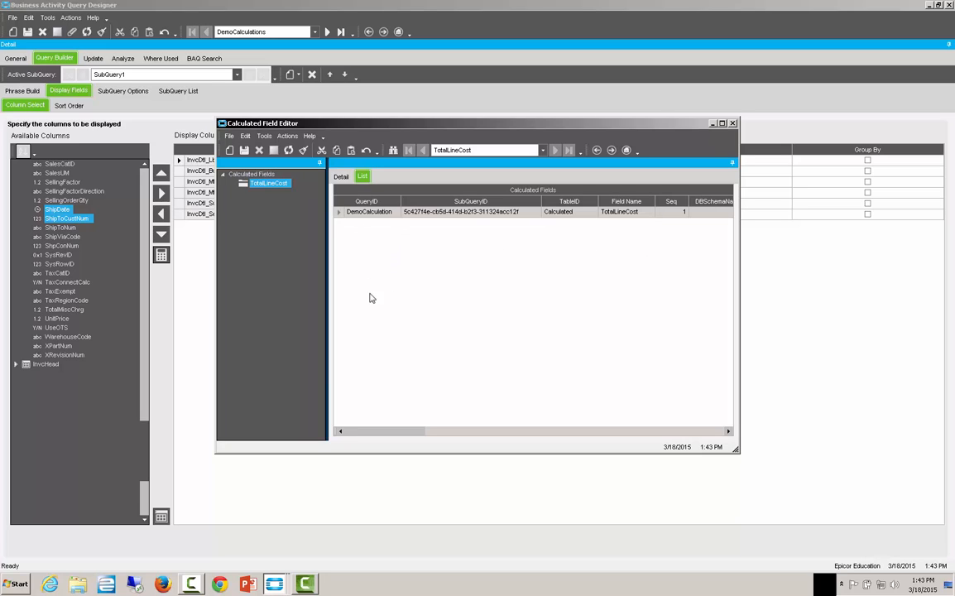
pyautogui.click(341, 176)
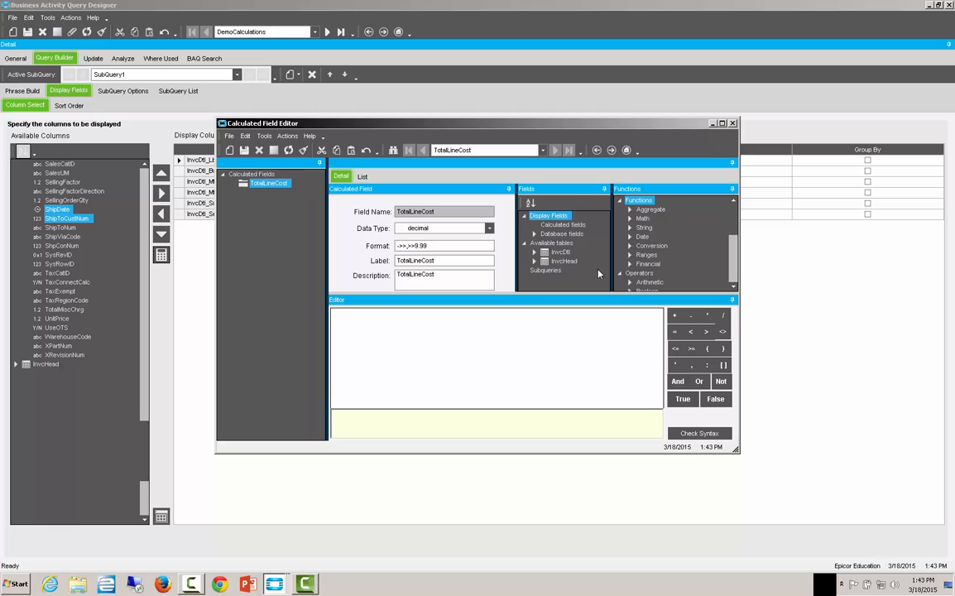
# - Expand the database display fields and the InvcDtl table in the field tree, and sort the available fields alphabetically
pyautogui.click(534, 234)
pyautogui.scroll(-2, 546, 252)
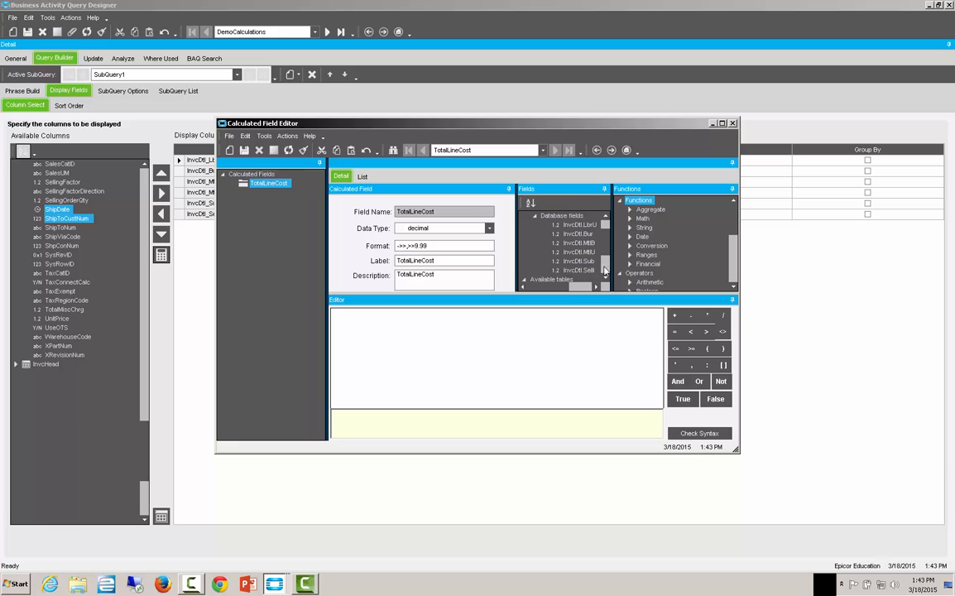
pyautogui.click(608, 280)
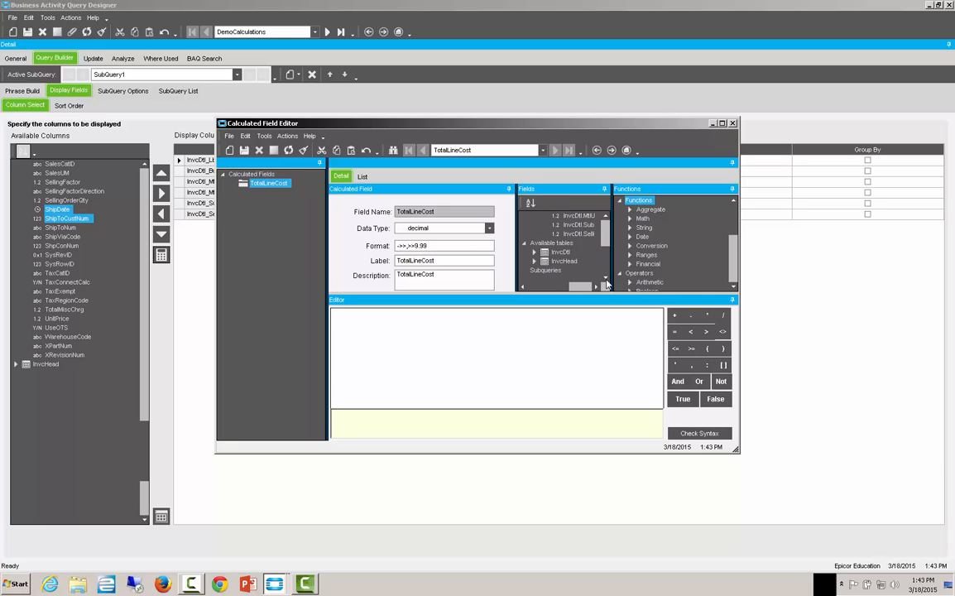
pyautogui.scroll(-1, 546, 248)
pyautogui.click(535, 253)
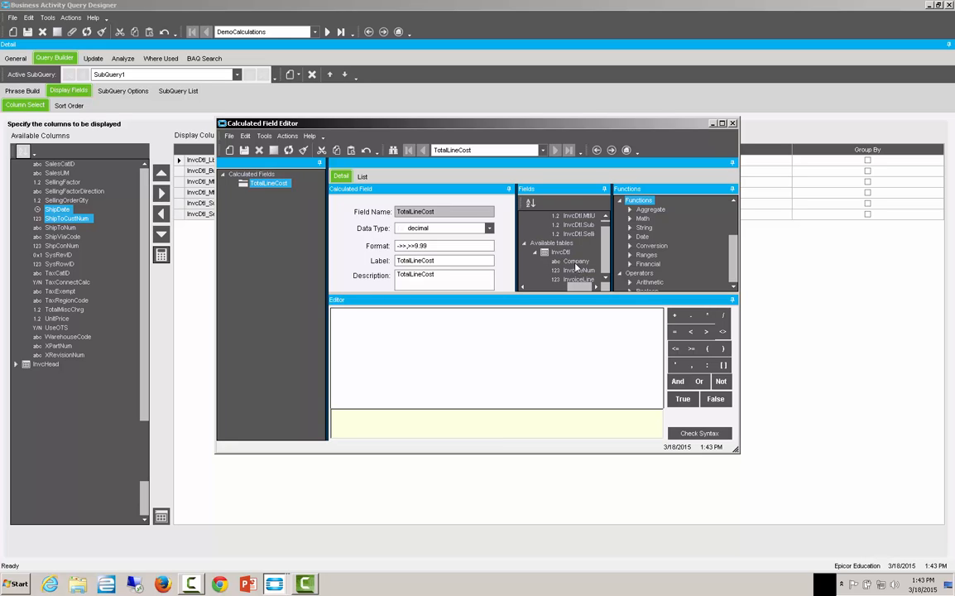
pyautogui.click(575, 261)
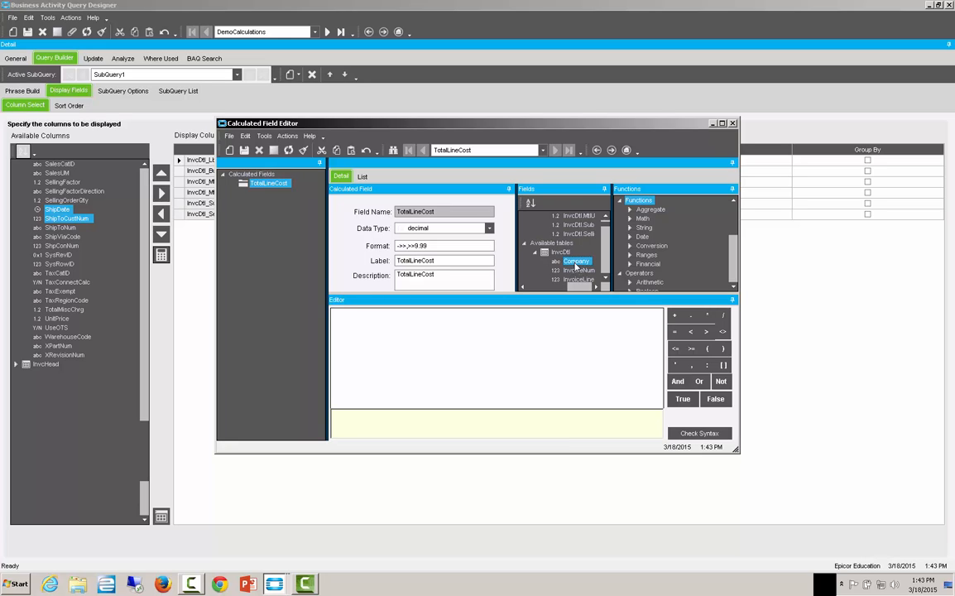
pyautogui.click(531, 206)
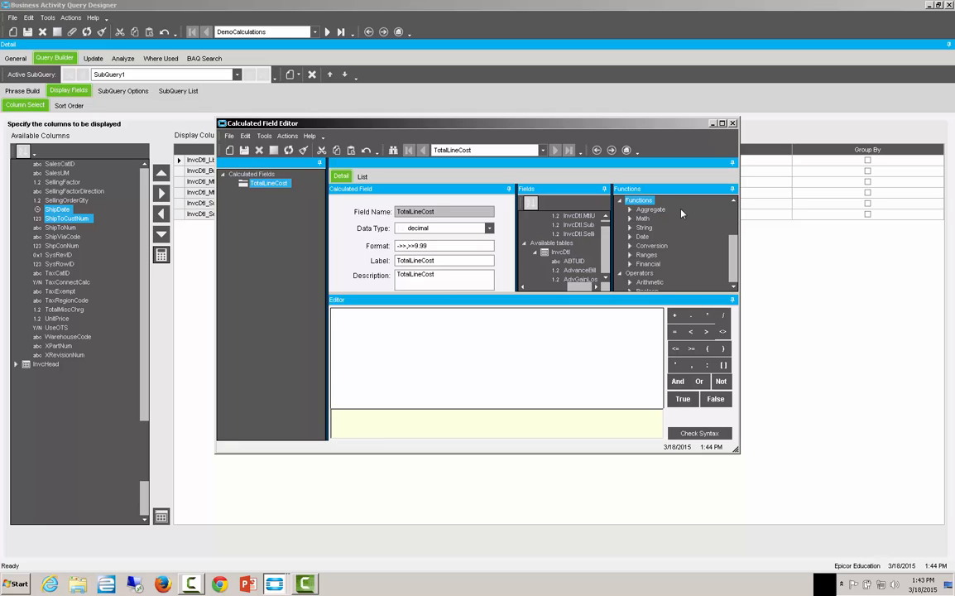
# - Examine the Aggregate, Math and String functions available for calculated field expressions
pyautogui.click(619, 201)
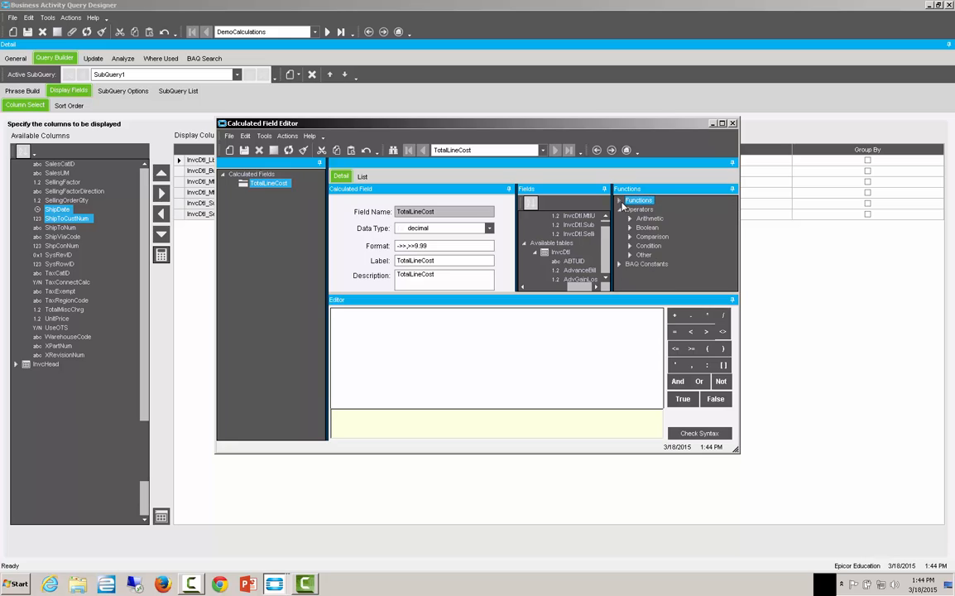
pyautogui.click(620, 210)
pyautogui.click(618, 201)
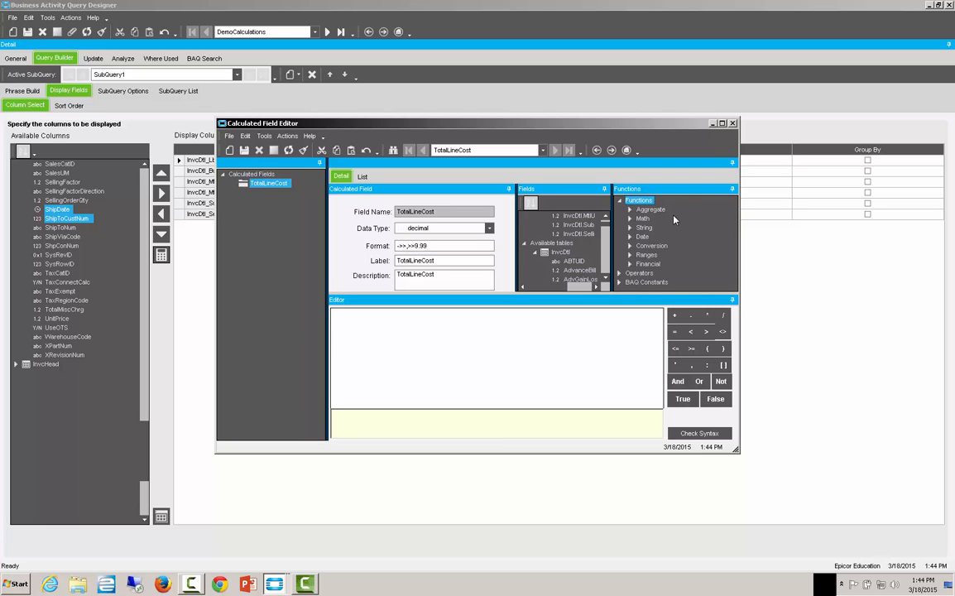
pyautogui.click(629, 211)
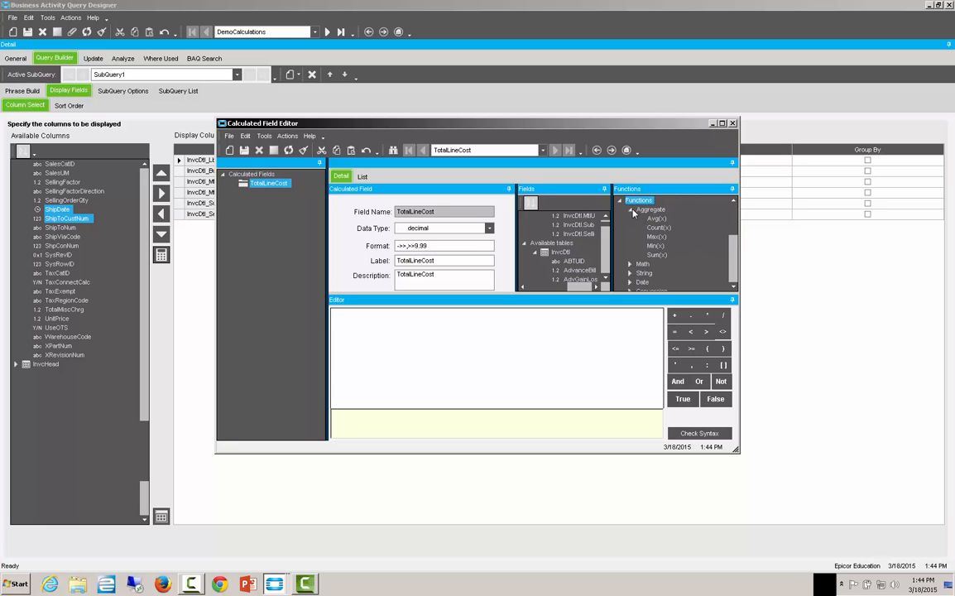
pyautogui.click(629, 210)
pyautogui.click(630, 219)
pyautogui.scroll(-3, 732, 254)
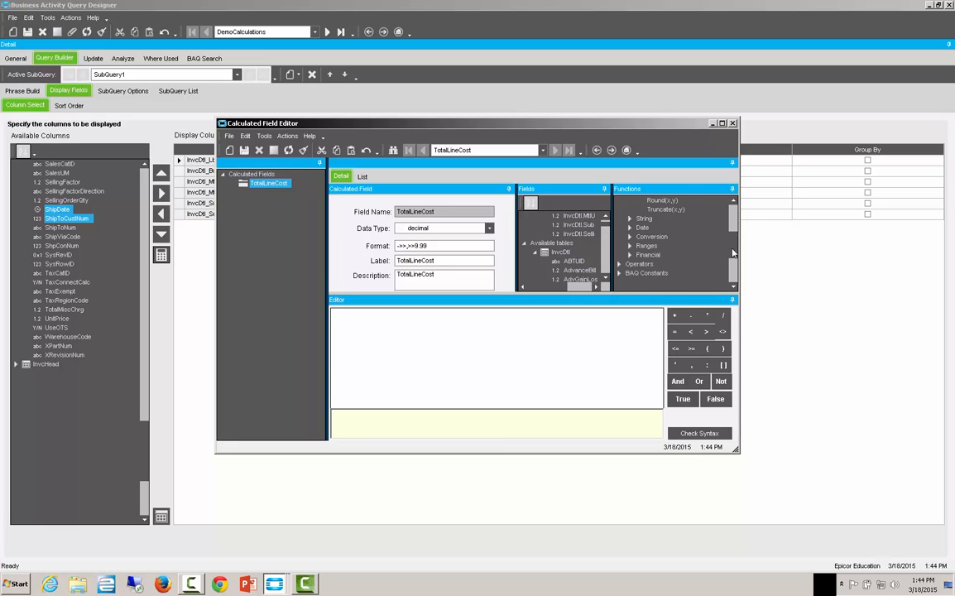
pyautogui.click(631, 218)
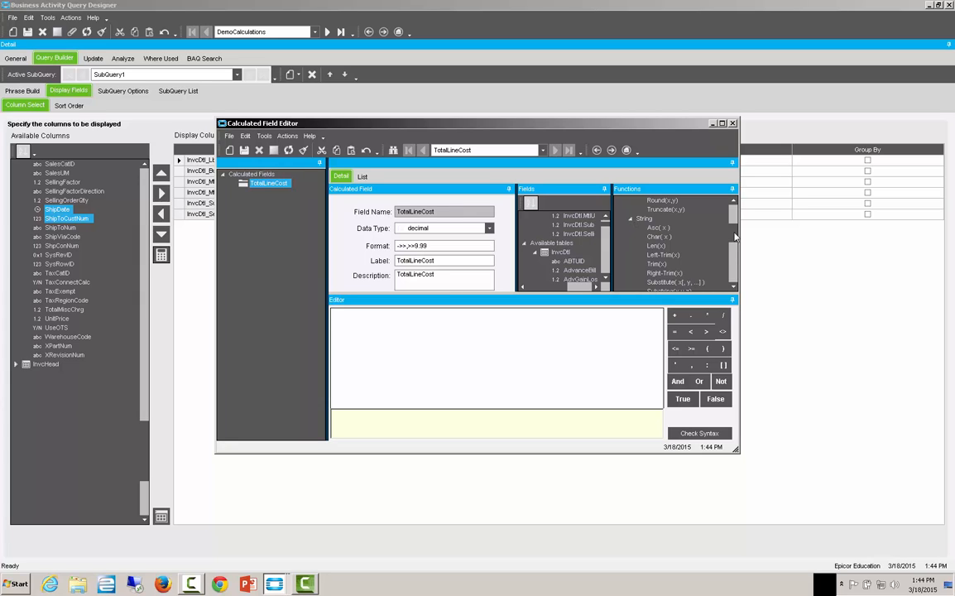
pyautogui.scroll(-3, 732, 258)
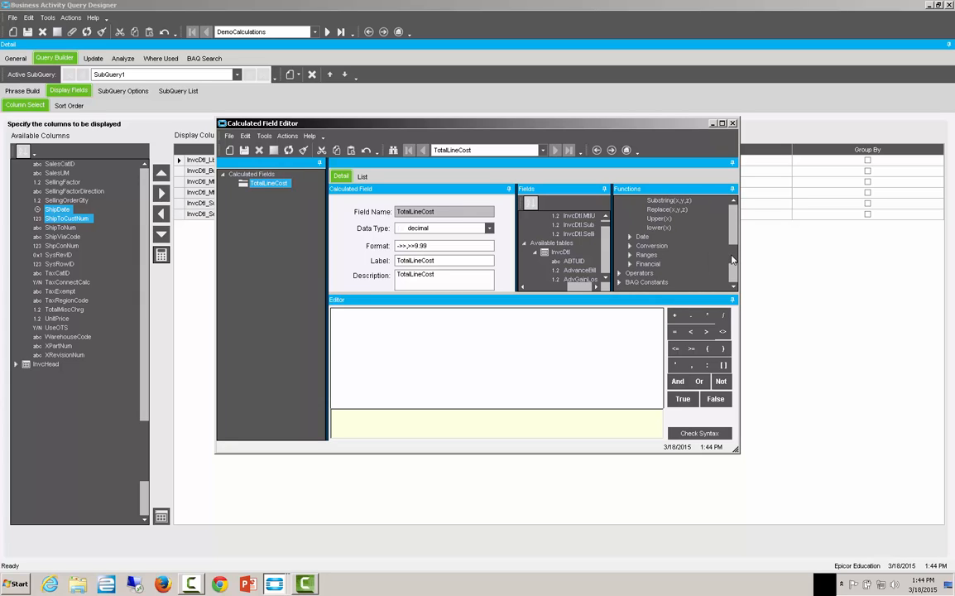
pyautogui.scroll(10, 732, 248)
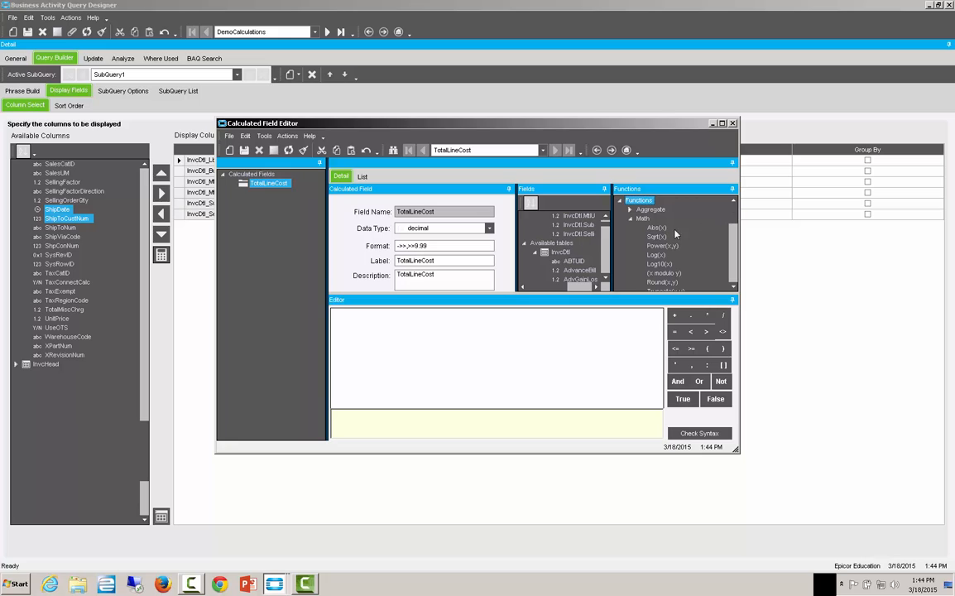
pyautogui.click(630, 218)
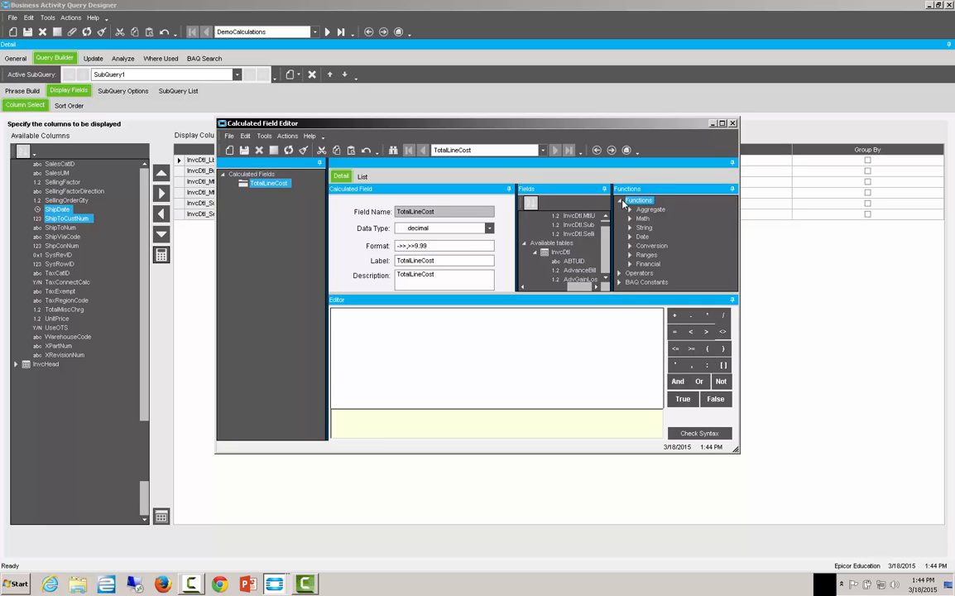
# - Examine the operator categories for calculated fields, including the Condition operators
pyautogui.click(619, 273)
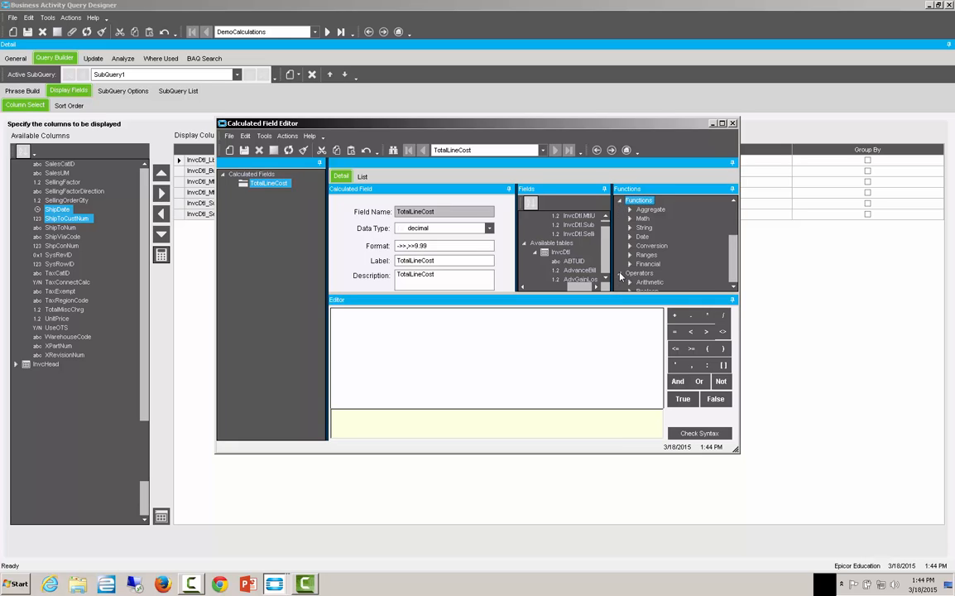
pyautogui.scroll(-3, 683, 247)
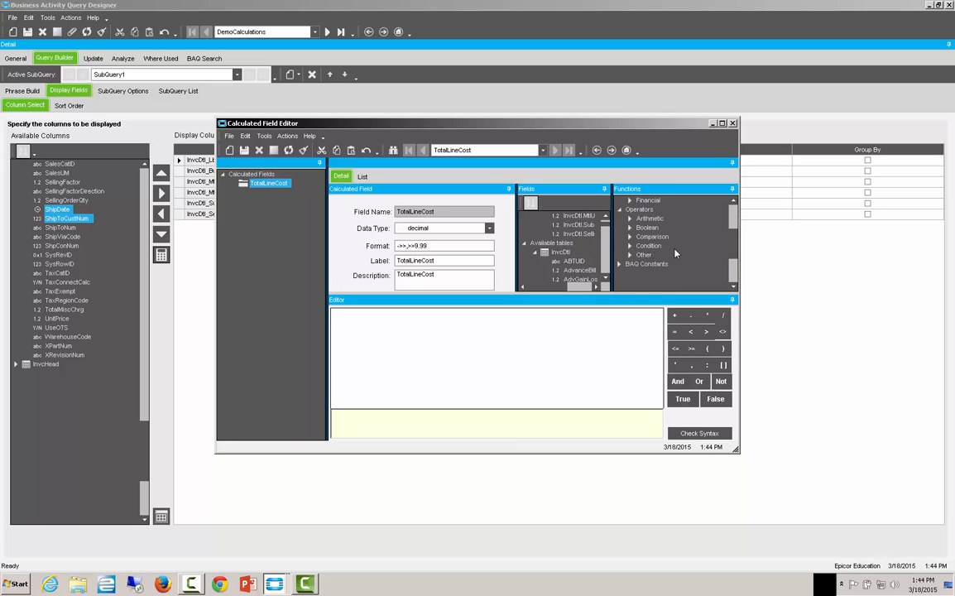
pyautogui.click(630, 246)
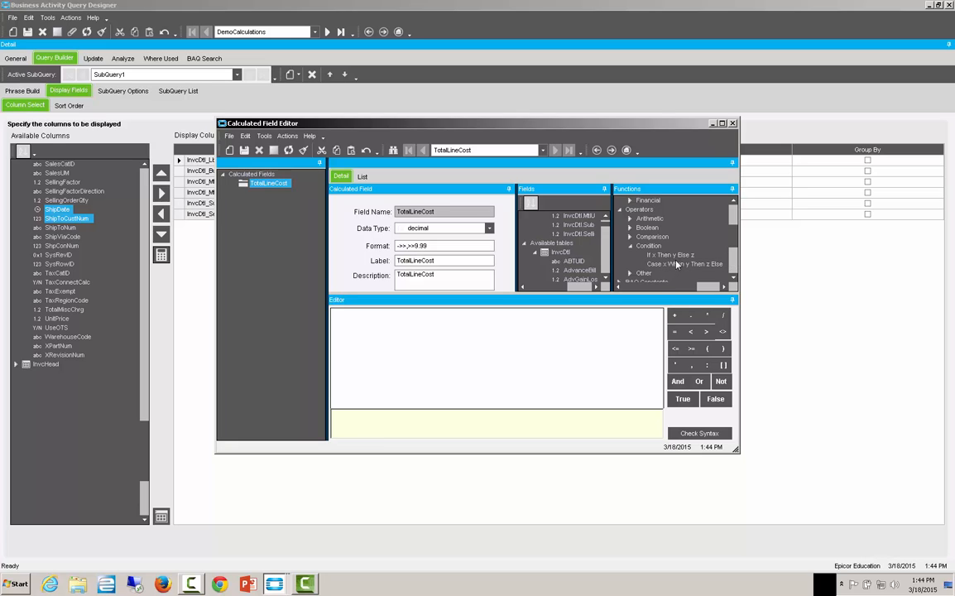
pyautogui.click(631, 247)
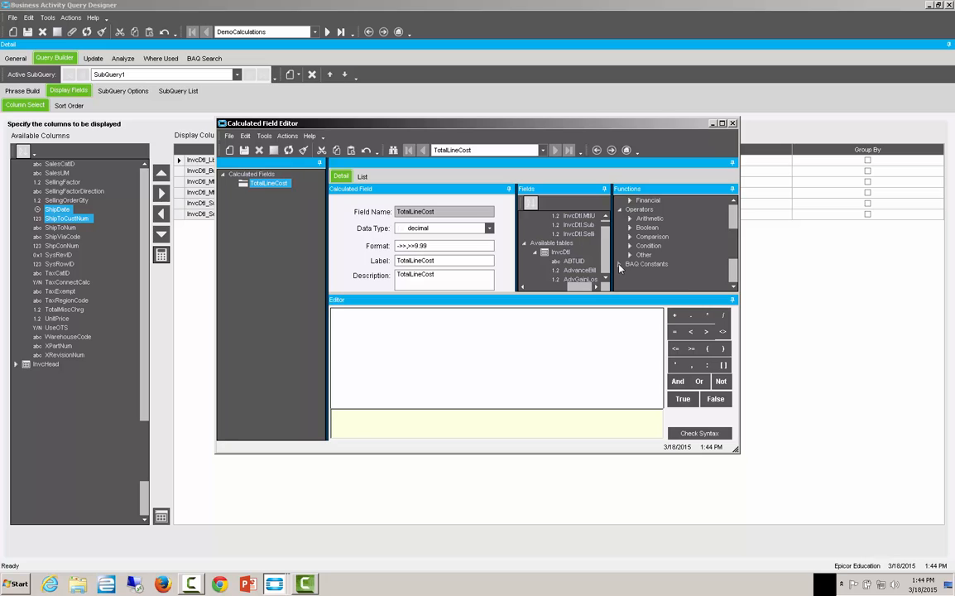
# - Browse the BAQ constants available for expressions and view the description of CountryGroupCode
pyautogui.click(619, 264)
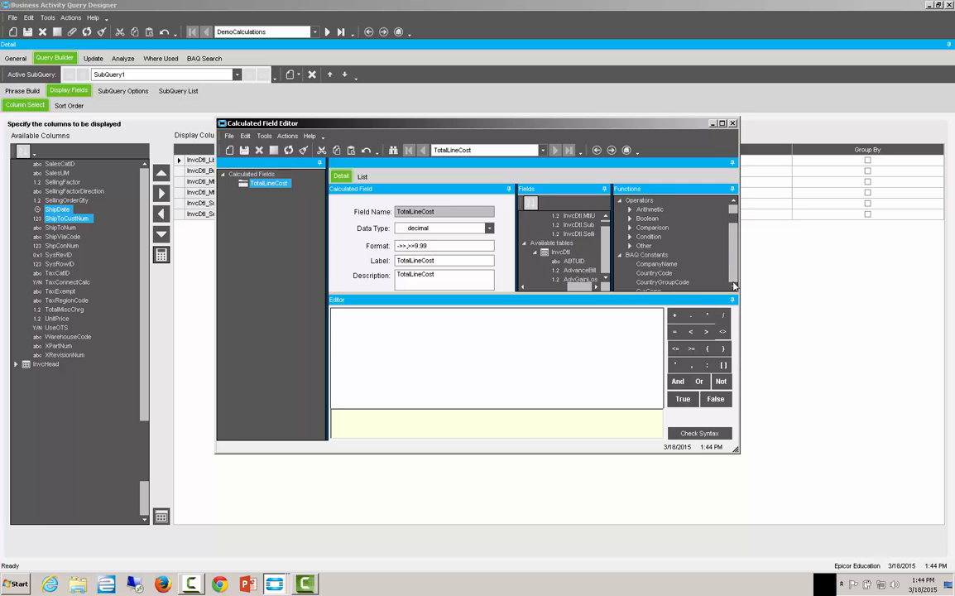
pyautogui.scroll(-5, 734, 285)
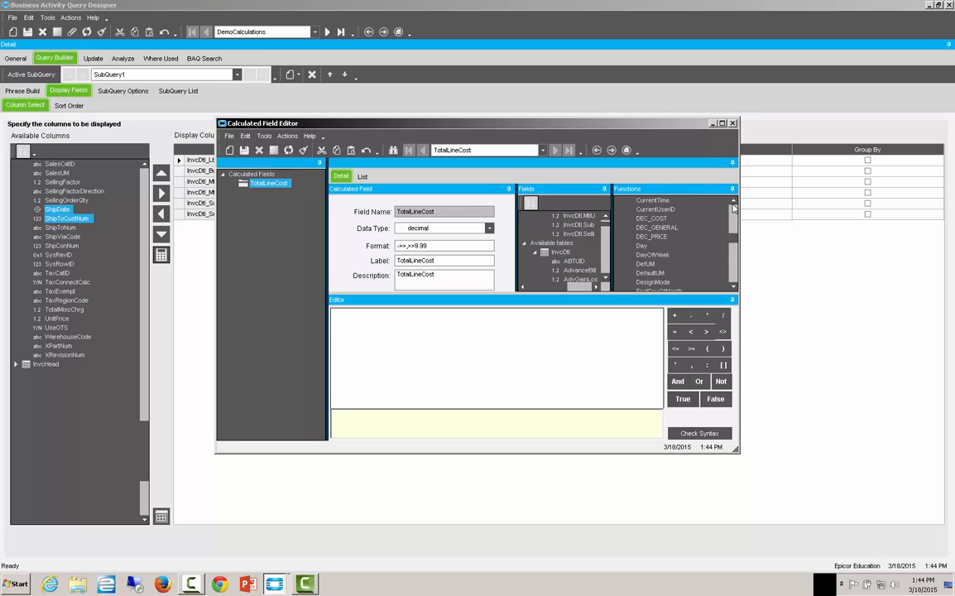
pyautogui.moveTo(734, 221); pyautogui.dragTo(734, 208)
pyautogui.scroll(3, 734, 209)
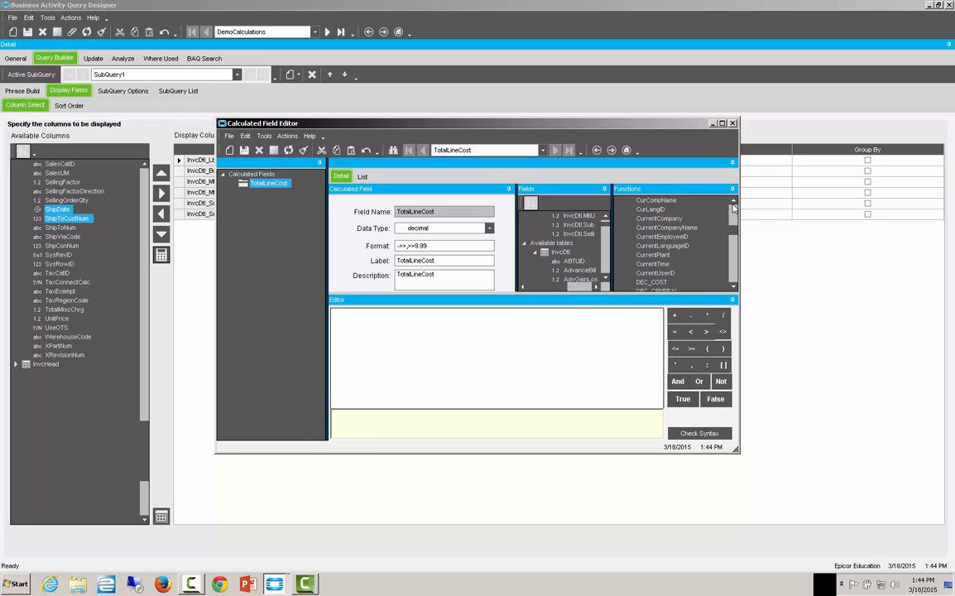
pyautogui.scroll(1, 715, 232)
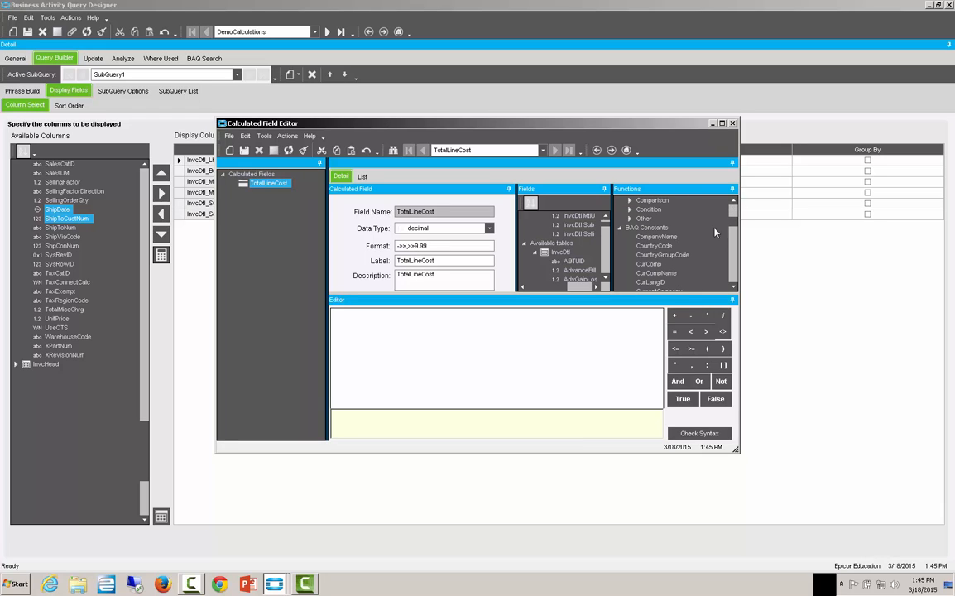
pyautogui.click(680, 254)
pyautogui.click(733, 286)
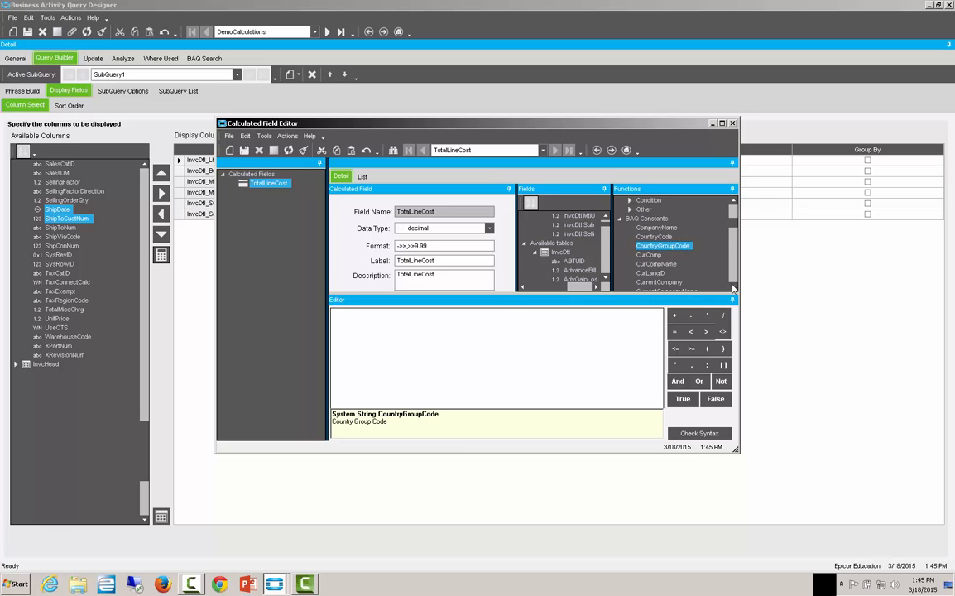
pyautogui.click(733, 287)
pyautogui.click(732, 287)
pyautogui.click(733, 287)
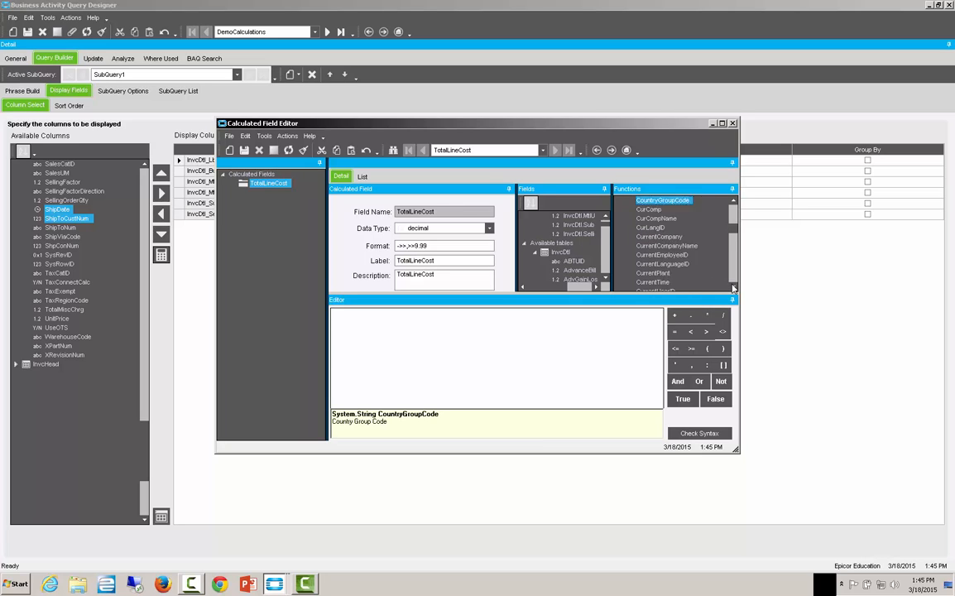
pyautogui.moveTo(733, 287); pyautogui.dragTo(733, 287)
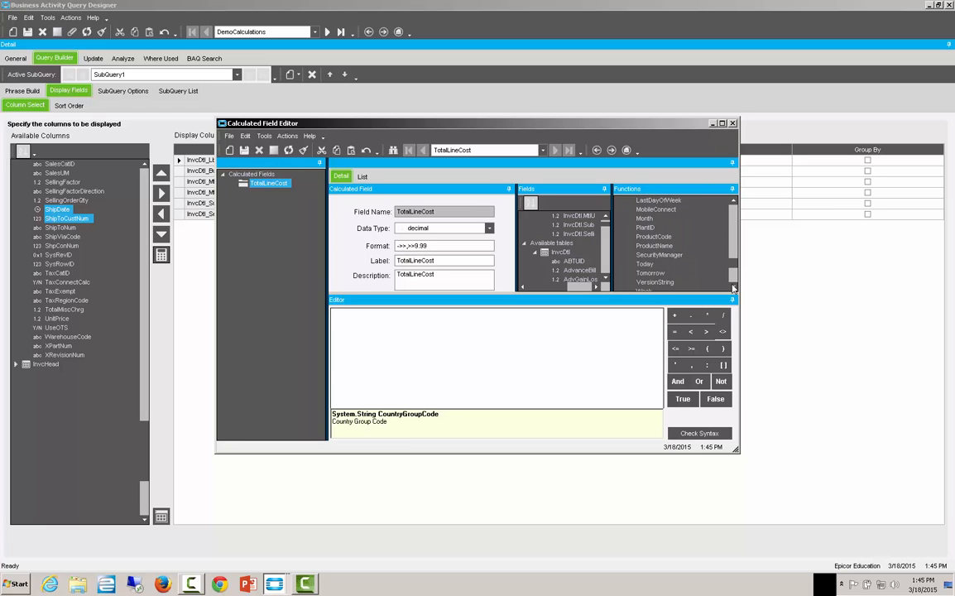
pyautogui.click(734, 225)
pyautogui.click(735, 225)
pyautogui.click(735, 225)
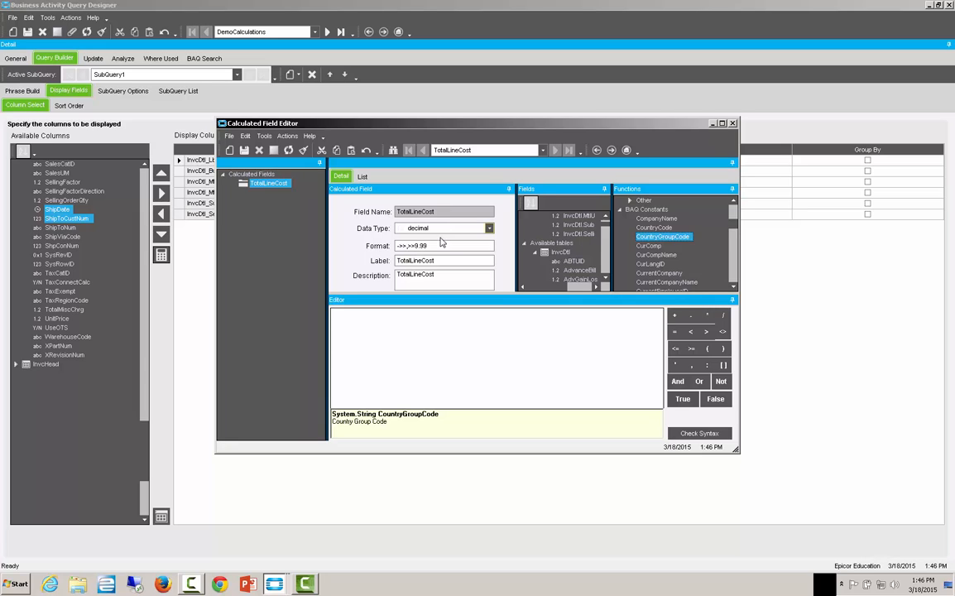
# - Enter the TotalLineCost expression as the sum of InvcDtl LbrUnitCost, BurUnitCost, MtlBurUnitCost, MtlUnitCost and SubUnitCost, with a closing parenthesis
pyautogui.scroll(-10, 610, 262)
pyautogui.scroll(10, 608, 242)
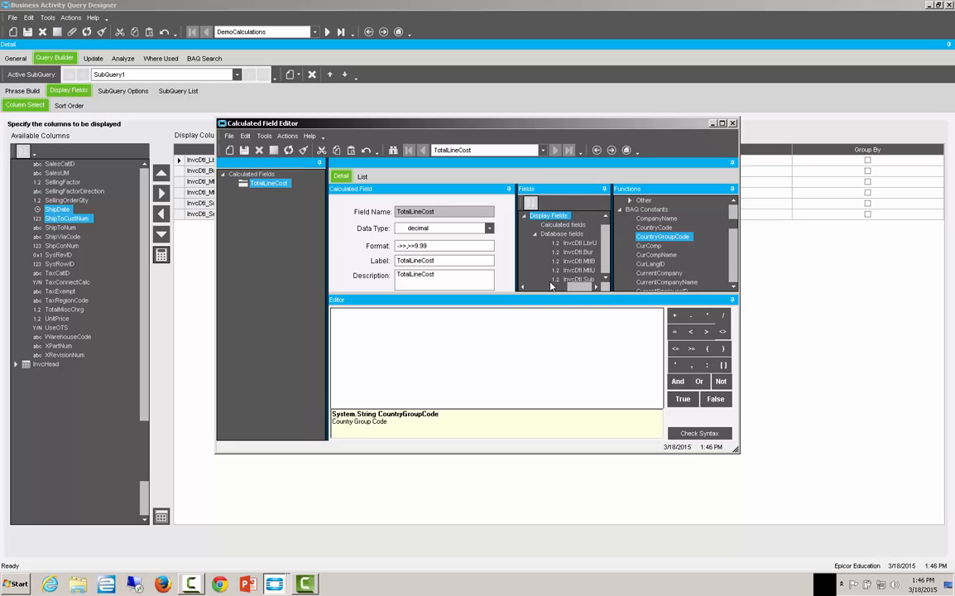
pyautogui.click(606, 279)
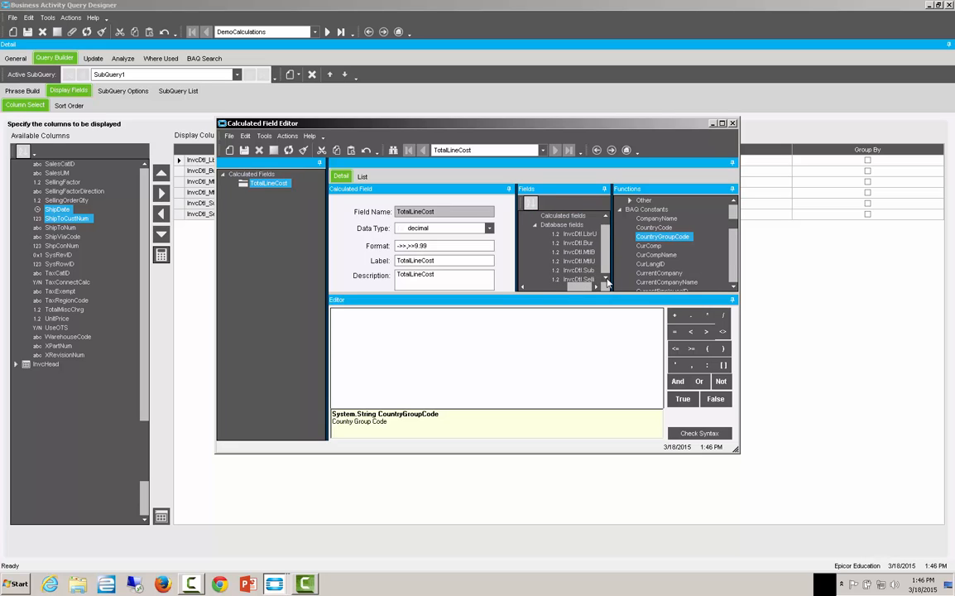
pyautogui.click(579, 234)
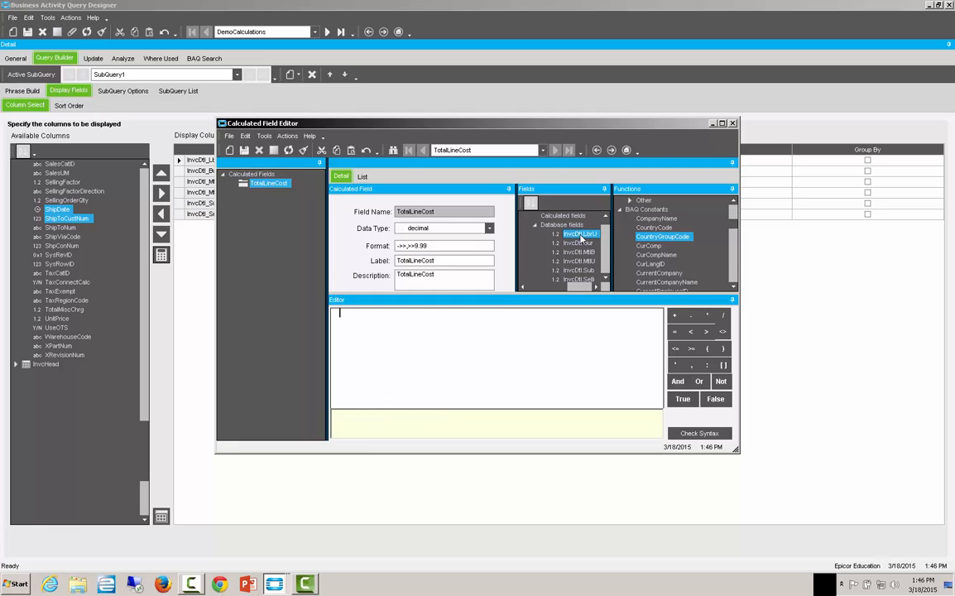
pyautogui.doubleClick(579, 234)
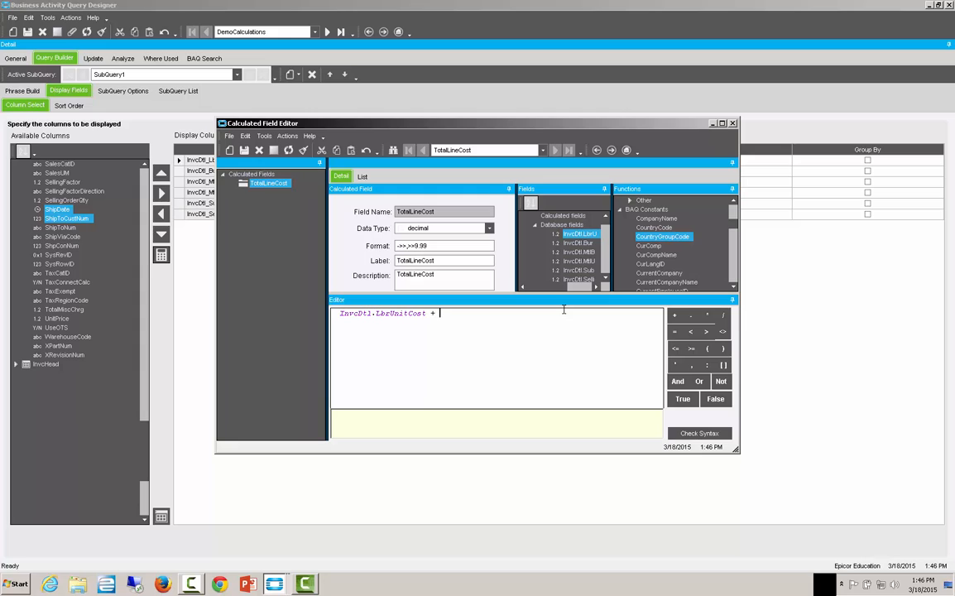
pyautogui.doubleClick(582, 243)
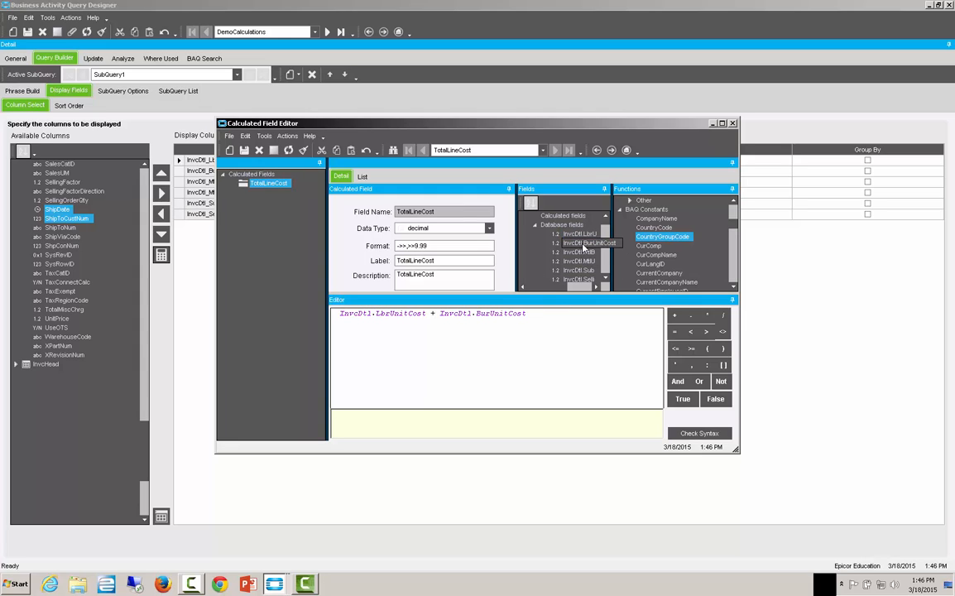
pyautogui.write('+')
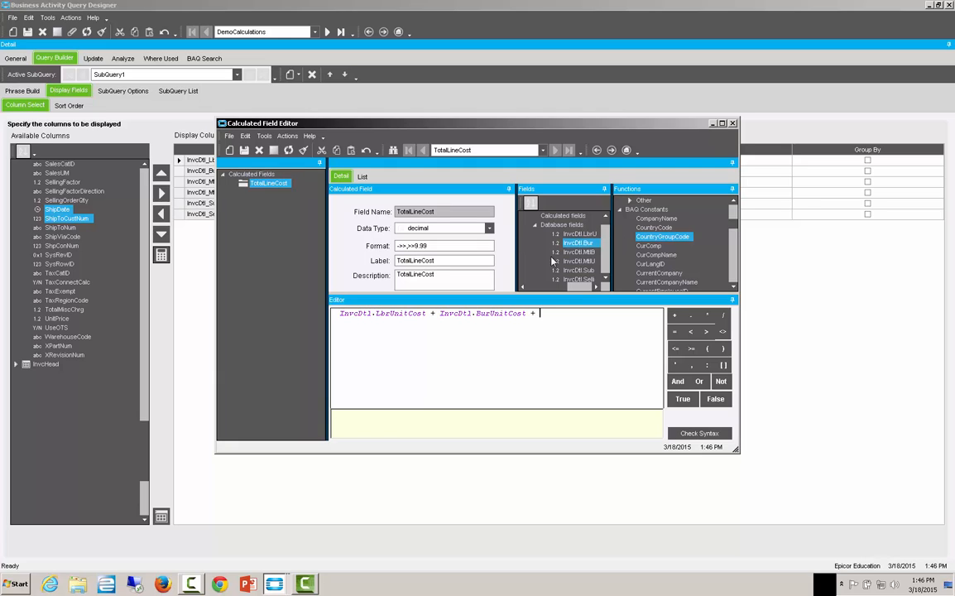
pyautogui.doubleClick(571, 252)
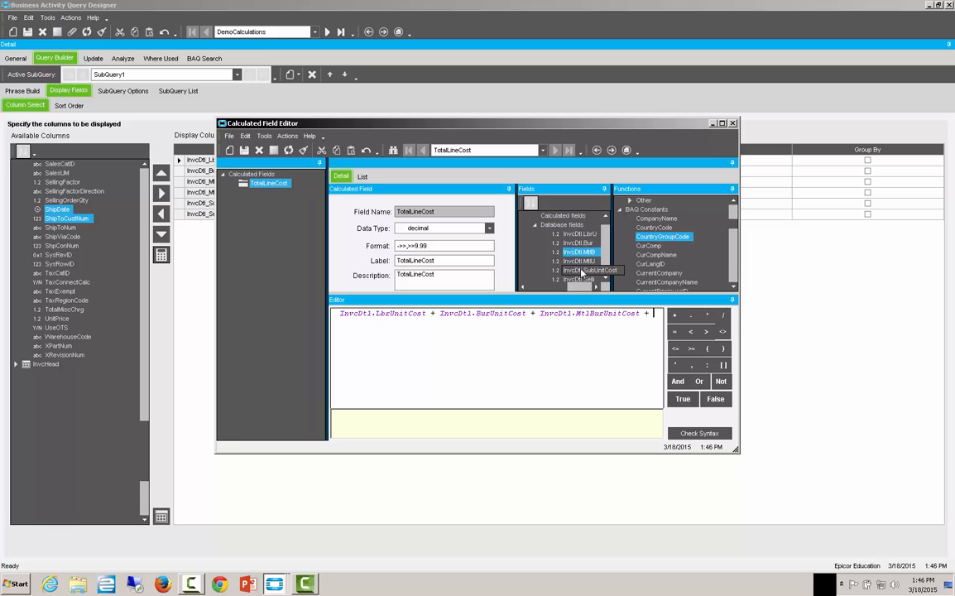
pyautogui.doubleClick(579, 260)
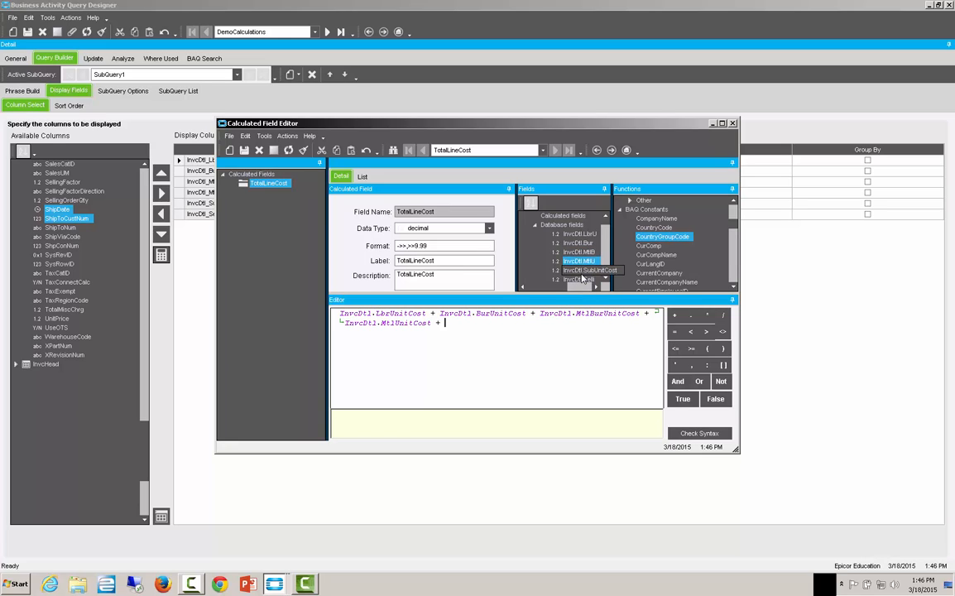
pyautogui.doubleClick(581, 270)
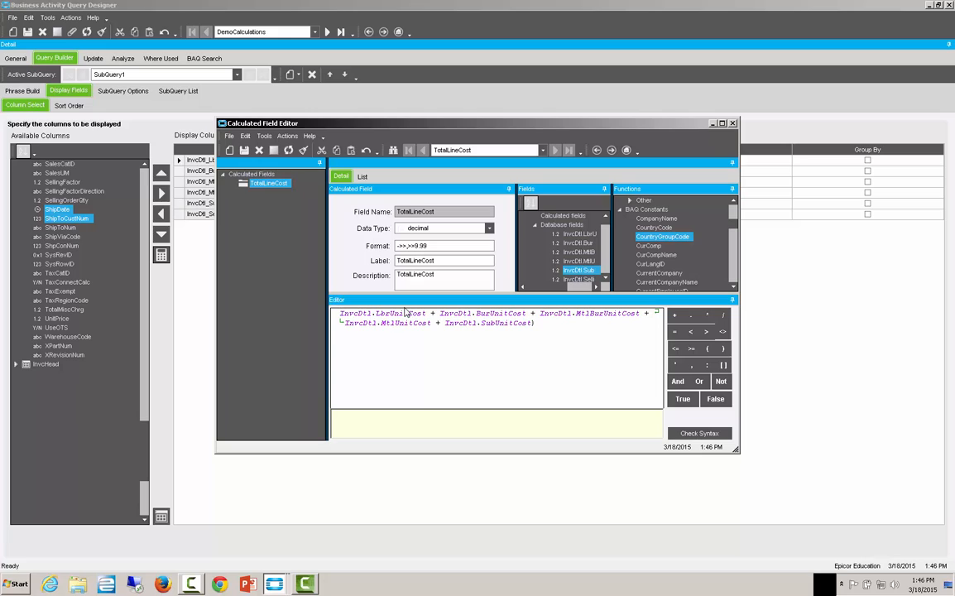
# - Add the opening parenthesis before the unit cost sum and multiply the sum by InvcDtl.SellingShipQty
pyautogui.write('(')
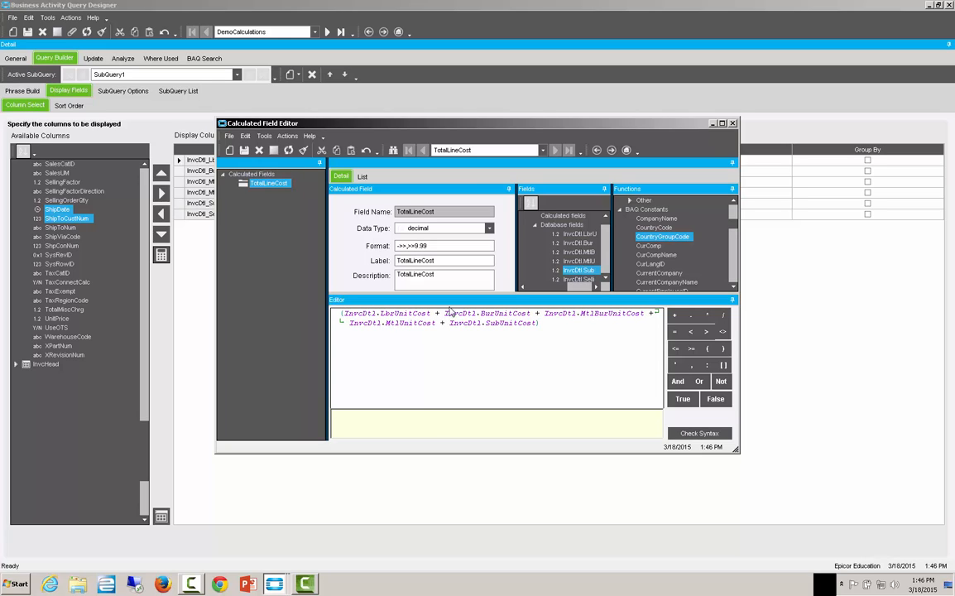
pyautogui.click(543, 323)
pyautogui.write('*')
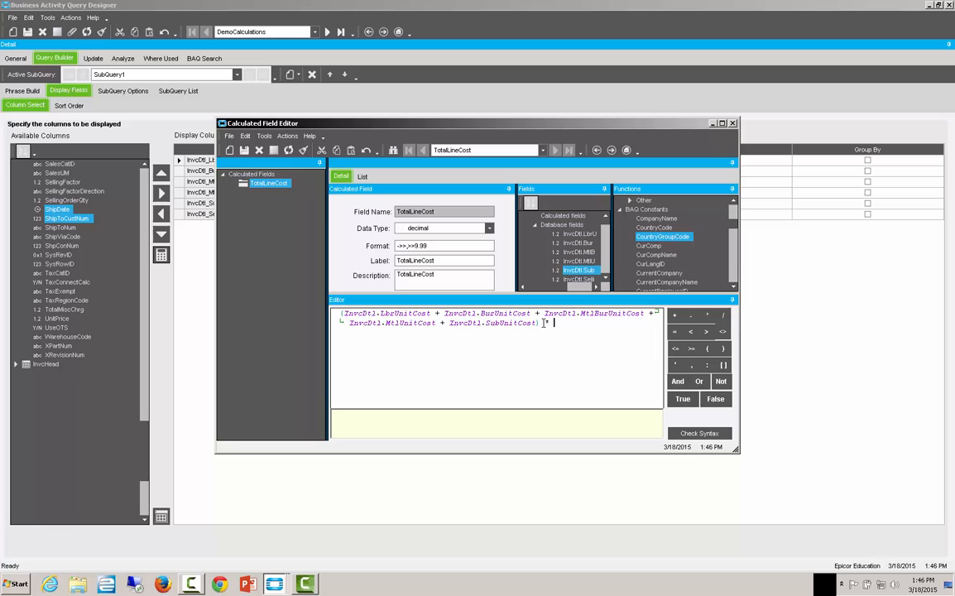
pyautogui.click(567, 280)
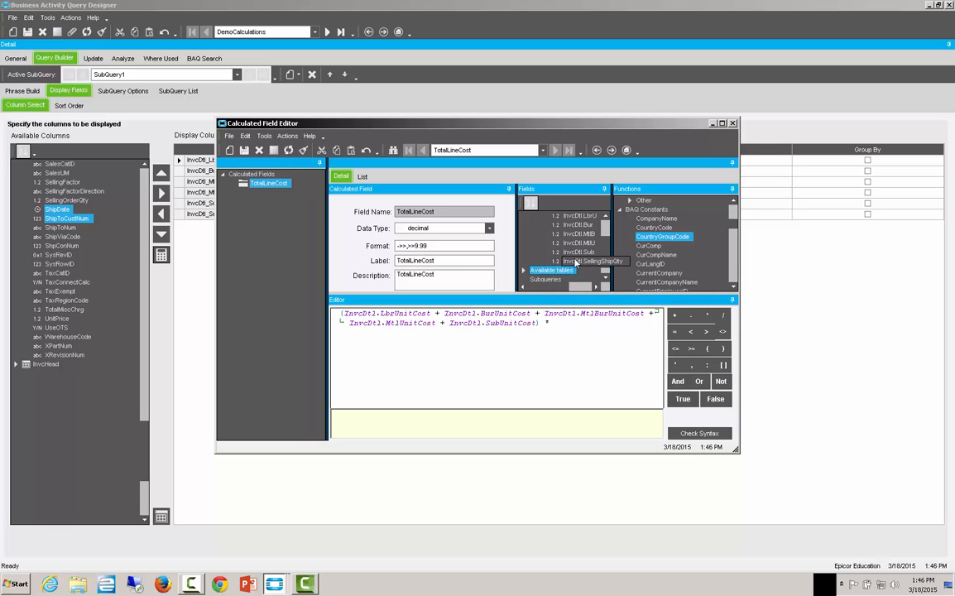
pyautogui.doubleClick(576, 262)
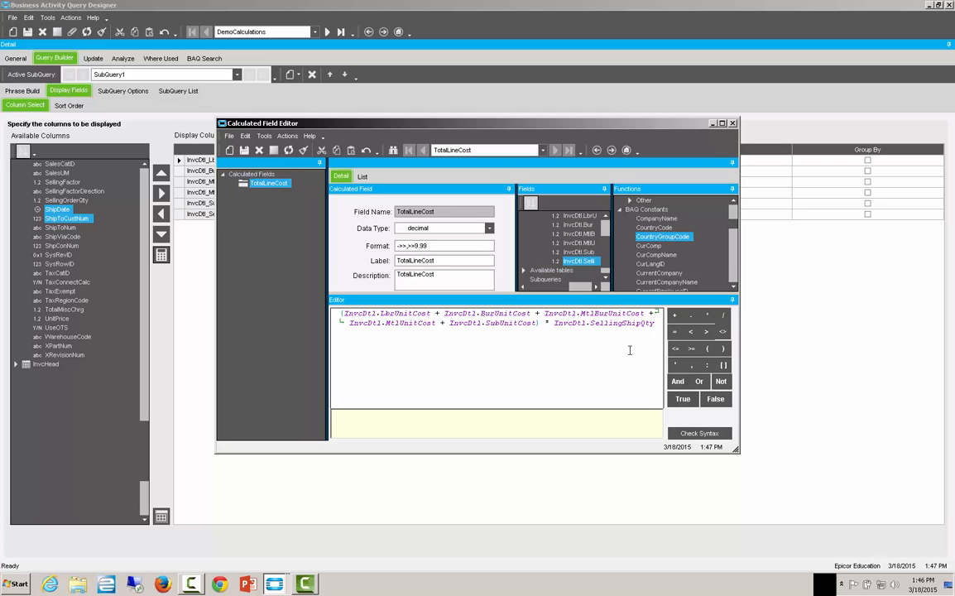
# - Check the TotalLineCost expression's syntax, then save the calculated field and close its editor
pyautogui.click(700, 433)
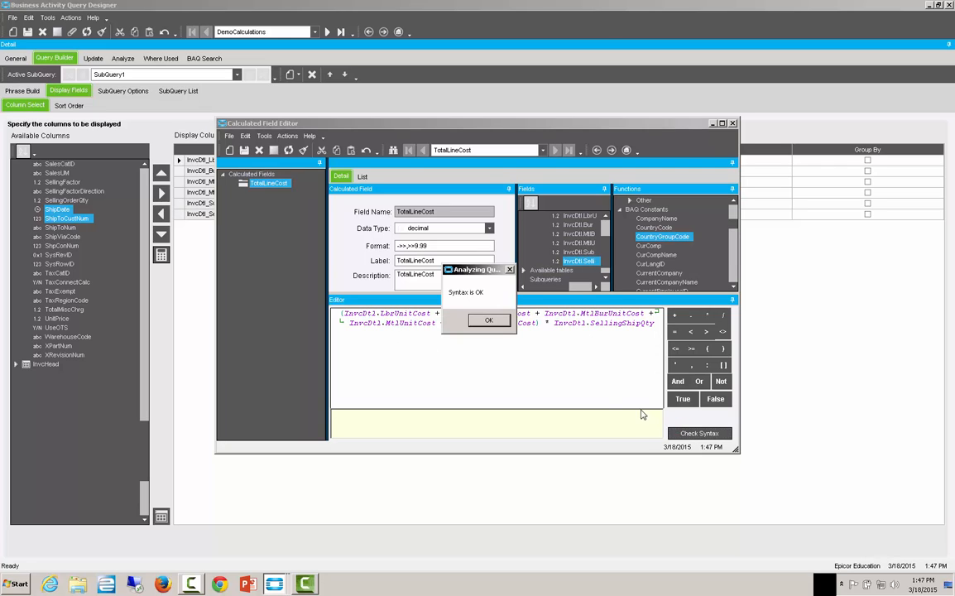
pyautogui.click(487, 321)
pyautogui.click(488, 322)
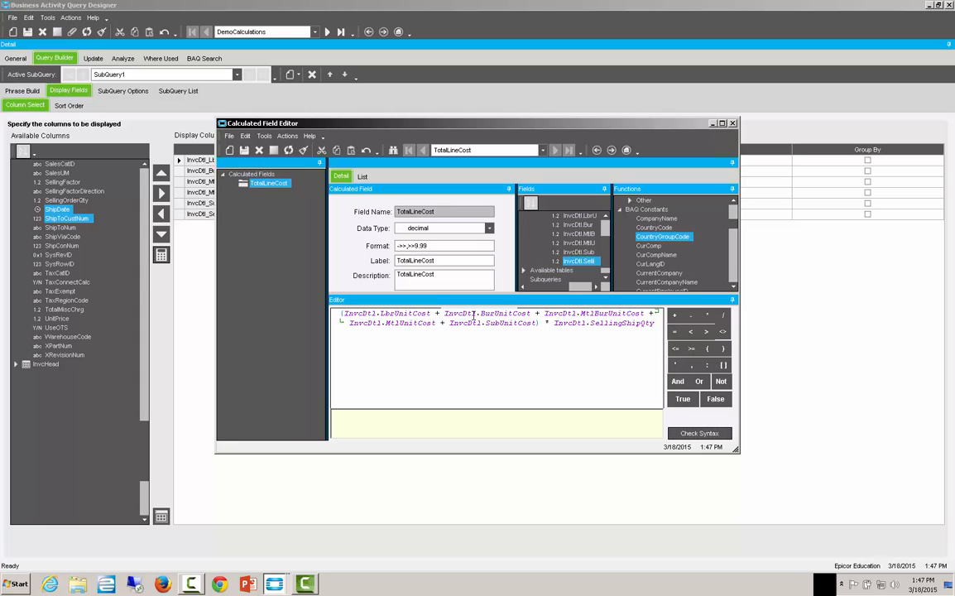
pyautogui.click(244, 152)
pyautogui.click(732, 123)
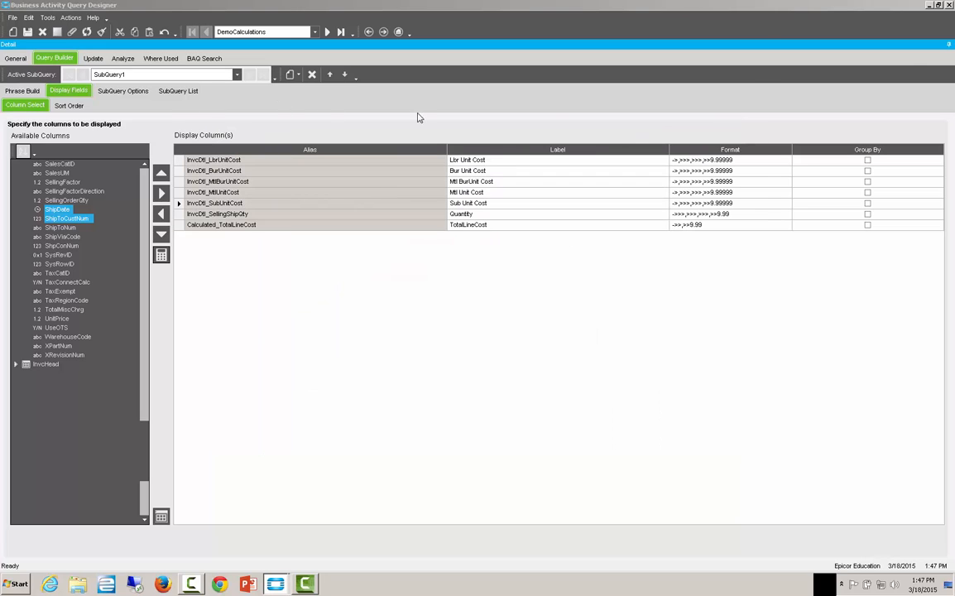
# - Analyze and test the query, and sort the results by TotalLineCost in descending order to examine the highest values
pyautogui.click(122, 58)
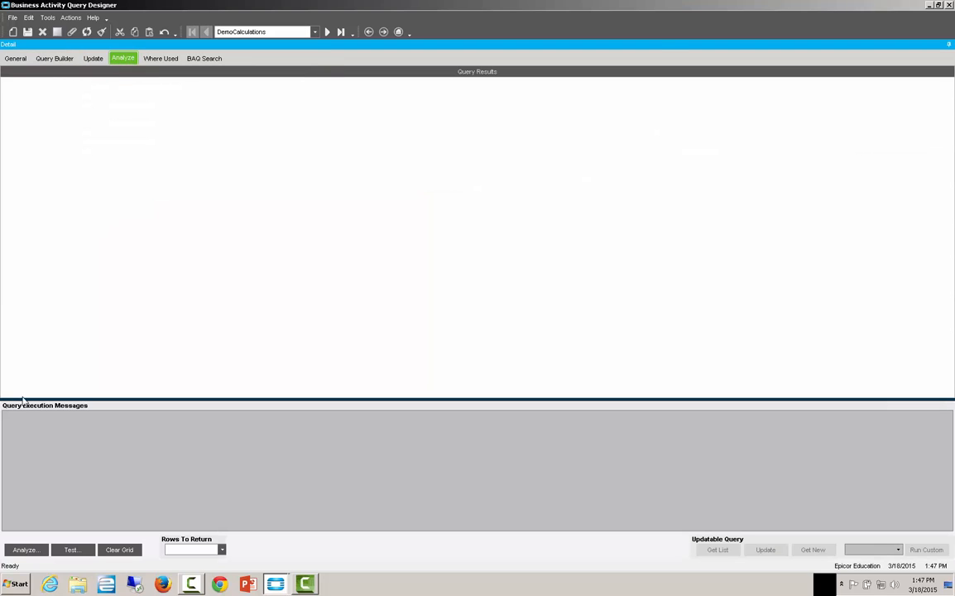
pyautogui.click(23, 547)
pyautogui.click(72, 549)
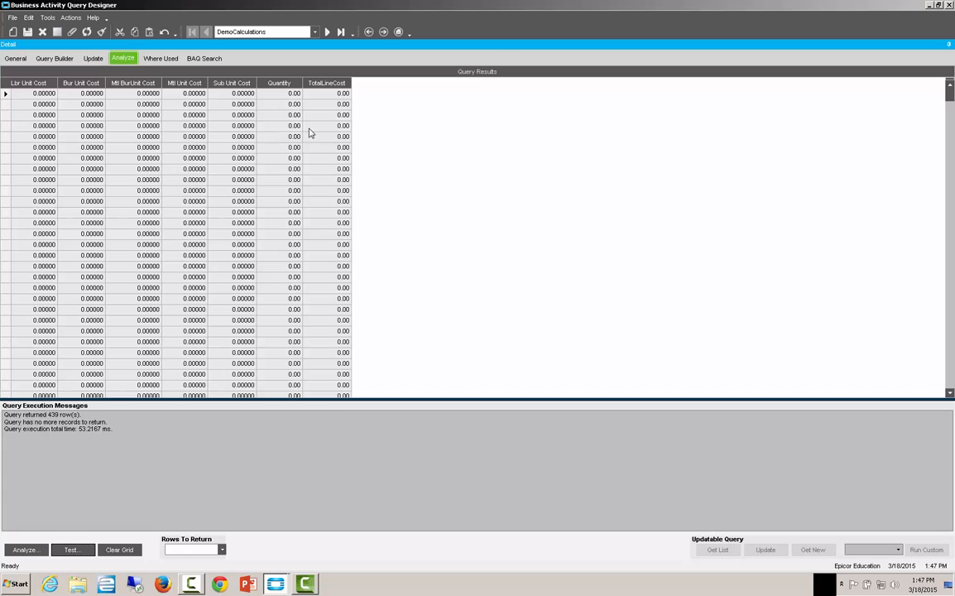
pyautogui.click(332, 83)
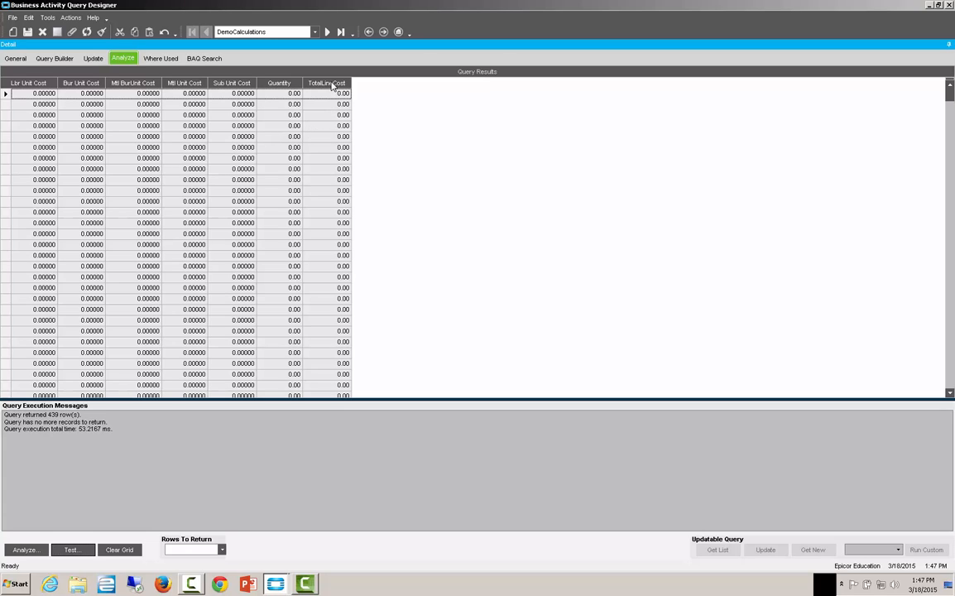
pyautogui.click(332, 86)
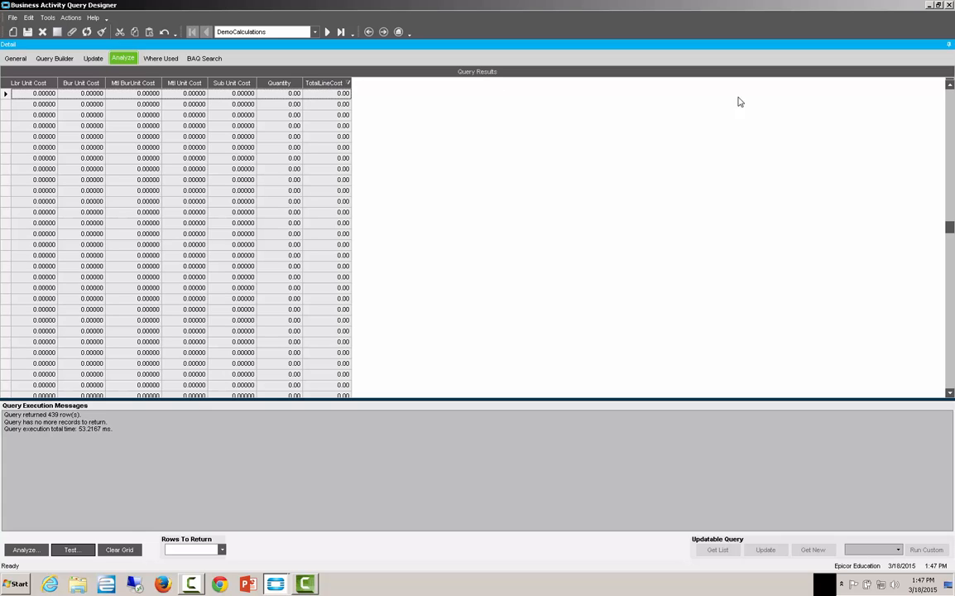
pyautogui.moveTo(949, 227); pyautogui.dragTo(939, 87)
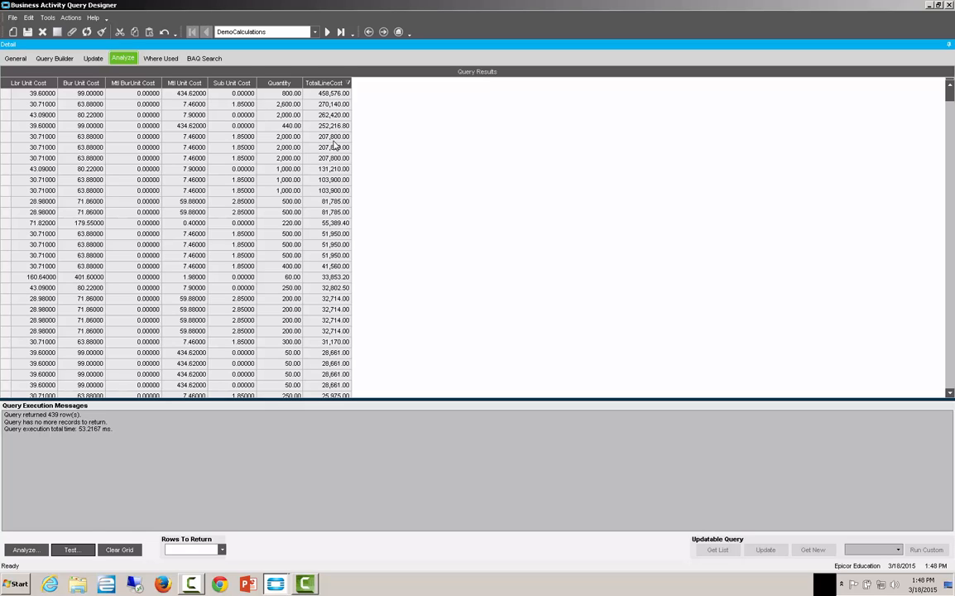
# - Reopen the calculated field editor from the query's display columns and create a new calculated field named RoundMtlUnit
pyautogui.click(51, 60)
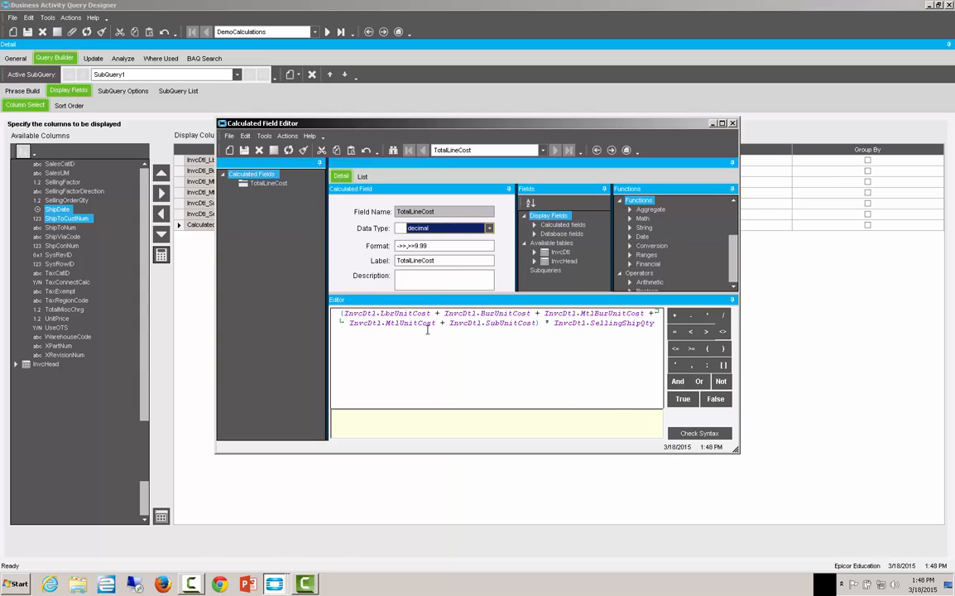
pyautogui.click(229, 150)
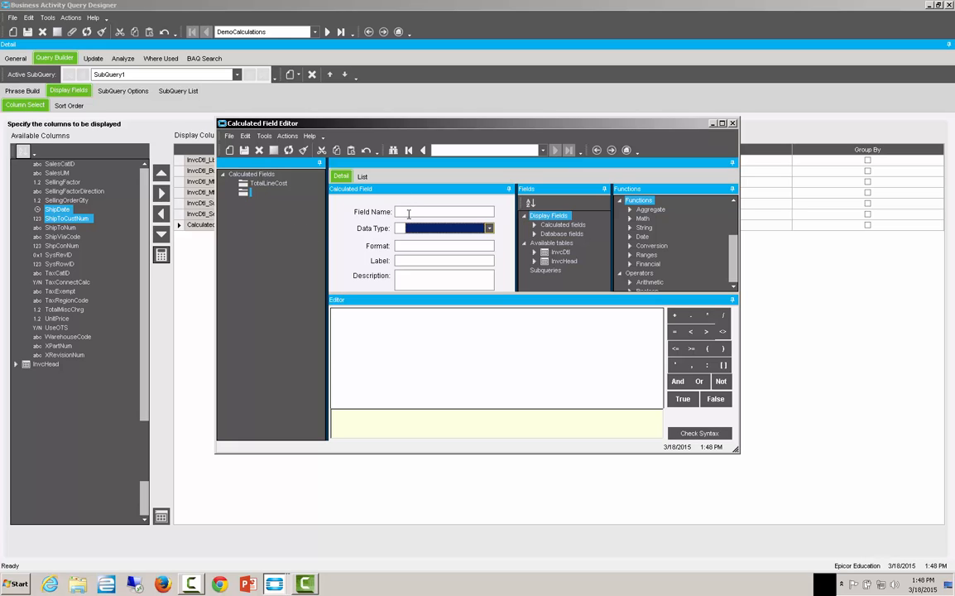
pyautogui.click(408, 213)
pyautogui.write('RoundMtlUnit')
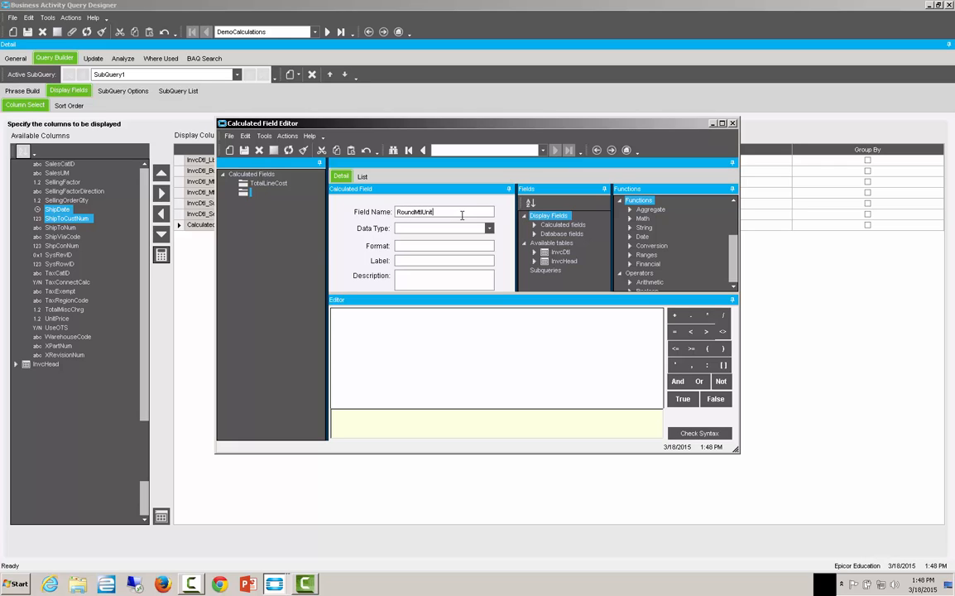
# - Copy the name RoundMtlUnit into the field's label and description, and set its data type to decimal
pyautogui.moveTo(443, 213); pyautogui.dragTo(372, 218)
pyautogui.hotkey('ctrl', 'c')
pyautogui.rightClick(416, 209)
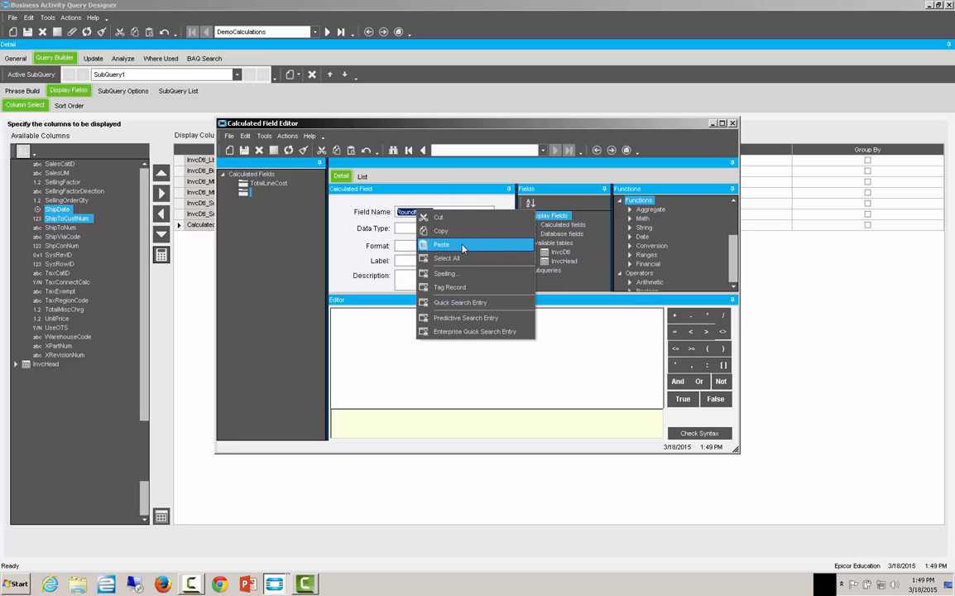
pyautogui.click(447, 231)
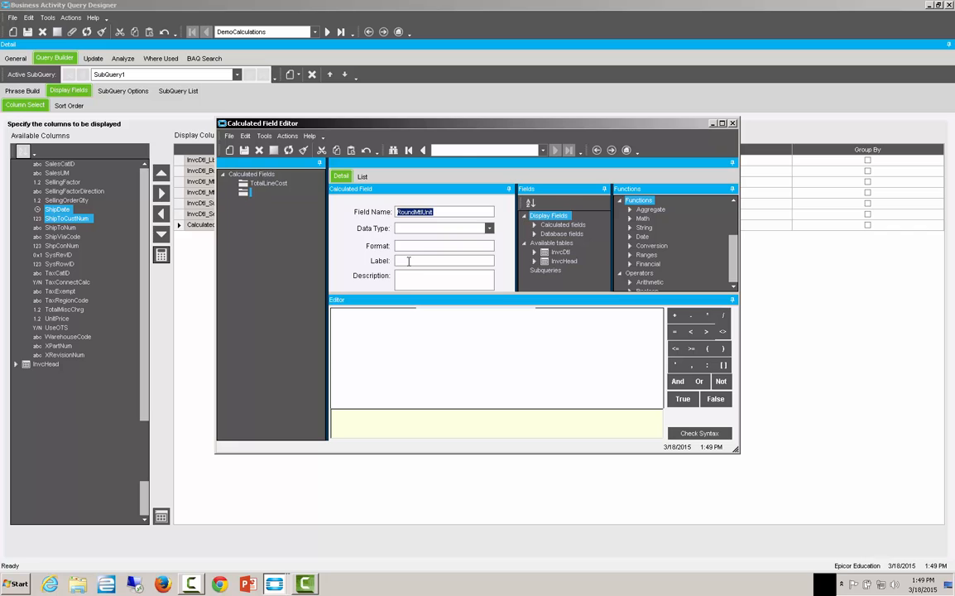
pyautogui.rightClick(408, 262)
pyautogui.click(430, 295)
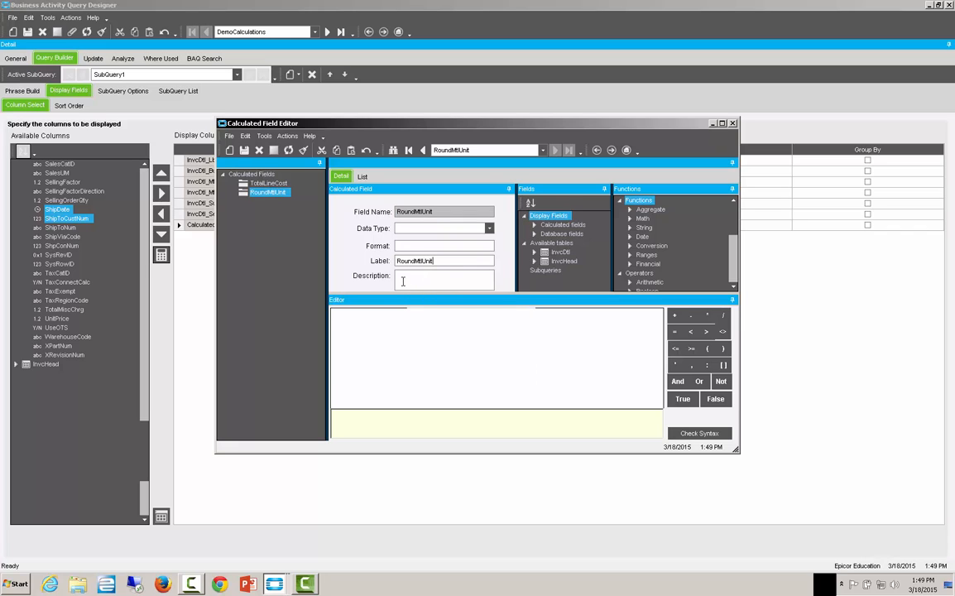
pyautogui.rightClick(402, 282)
pyautogui.click(426, 315)
pyautogui.click(418, 229)
pyautogui.click(442, 259)
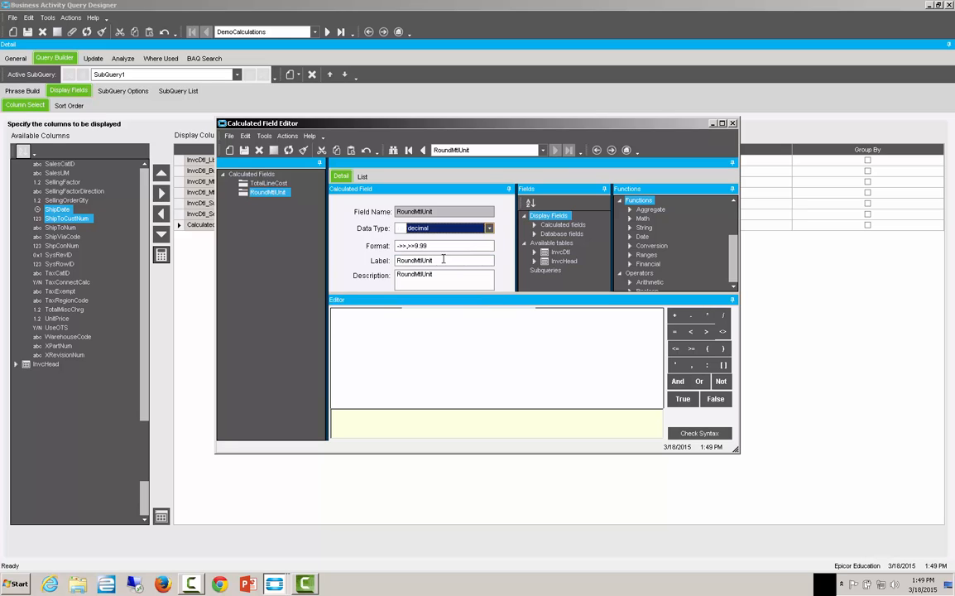
# - View the Math Round function's description and insert InvcDtl.MtlUnitCost into the RoundMtlUnit expression
pyautogui.click(381, 332)
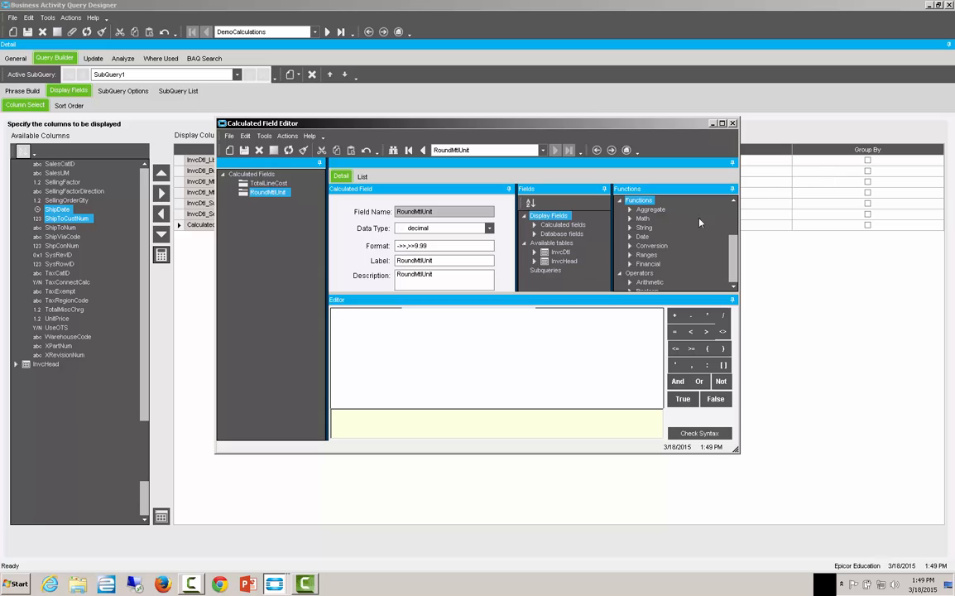
pyautogui.click(630, 218)
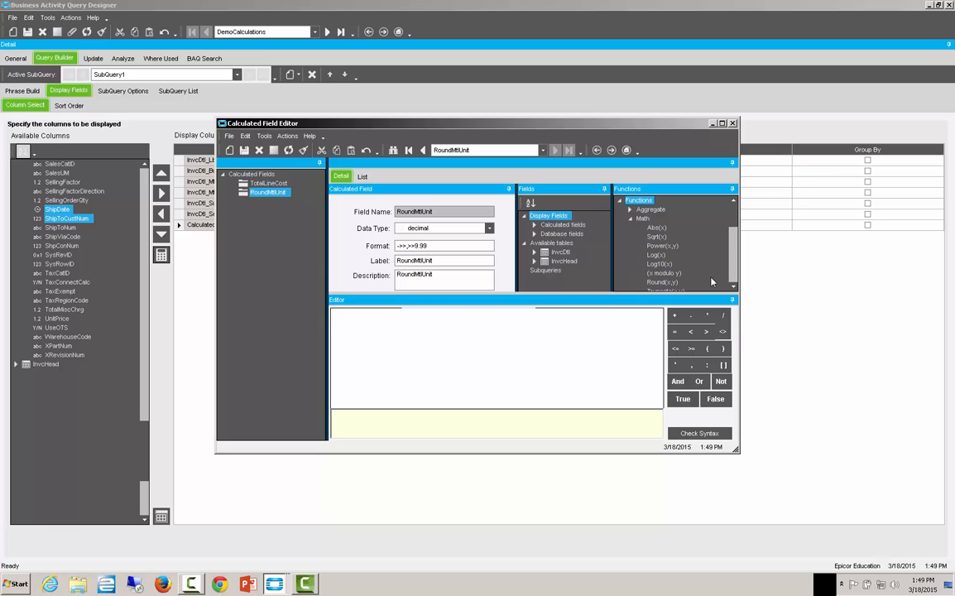
pyautogui.click(662, 282)
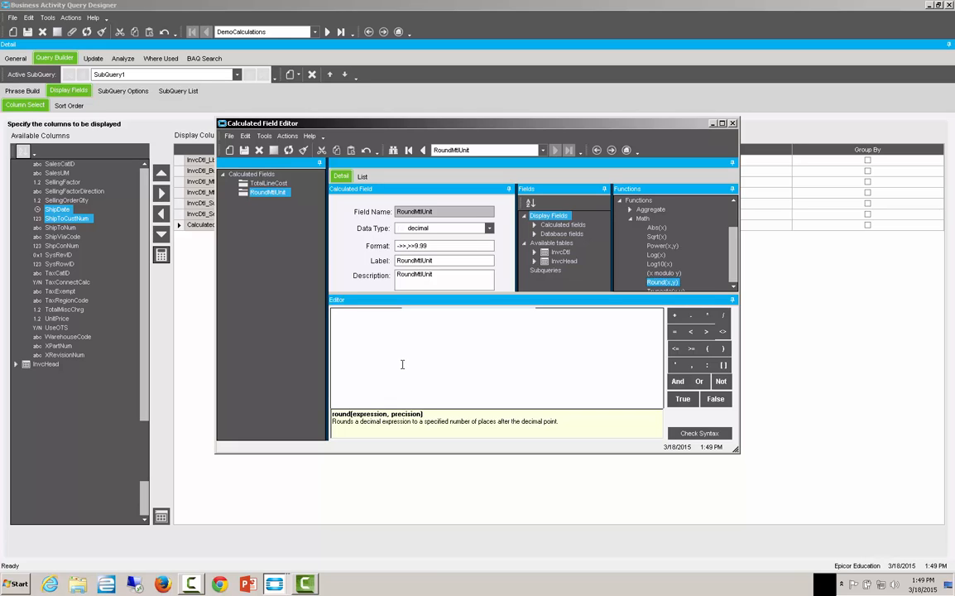
pyautogui.click(534, 236)
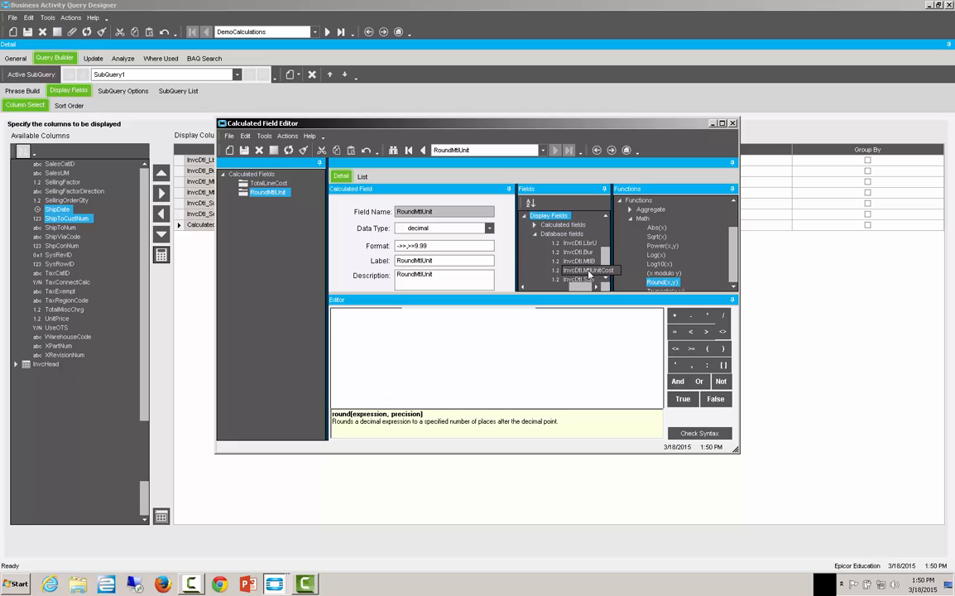
pyautogui.moveTo(587, 273); pyautogui.dragTo(395, 326)
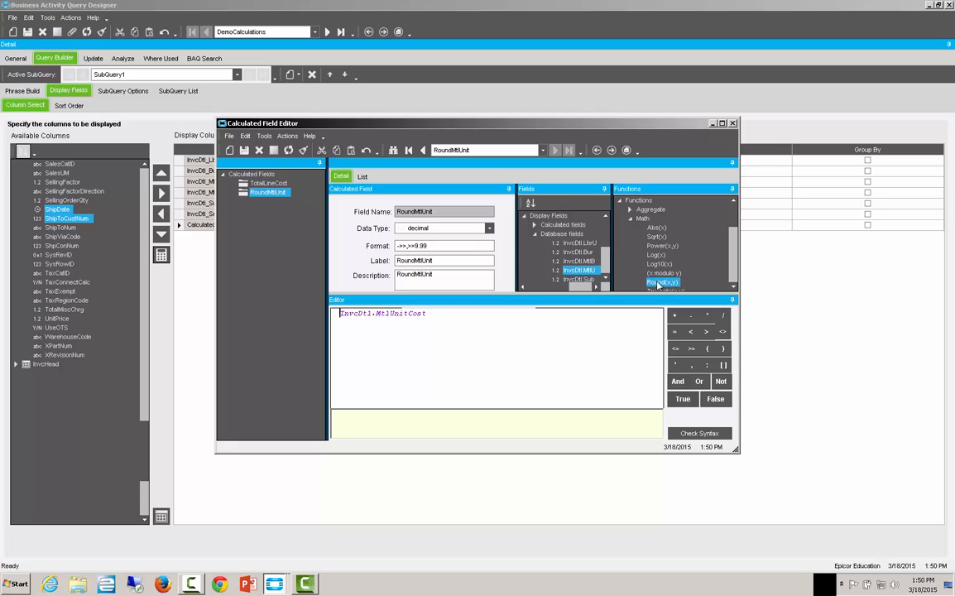
# - Wrap InvcDtl.MtlUnitCost in the round function with a precision of 1 and check the expression's syntax
pyautogui.moveTo(660, 285); pyautogui.dragTo(406, 317)
pyautogui.click(372, 316)
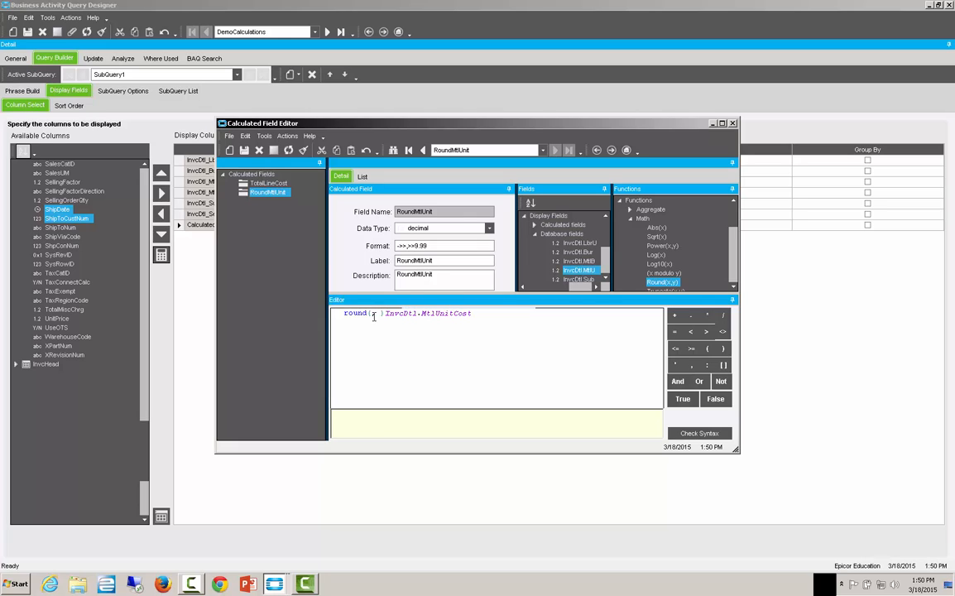
pyautogui.moveTo(369, 314); pyautogui.dragTo(382, 313)
pyautogui.press('Delete')
pyautogui.write('(')
pyautogui.click(466, 312)
pyautogui.write(',)')
pyautogui.click(462, 313)
pyautogui.write('1')
pyautogui.click(693, 434)
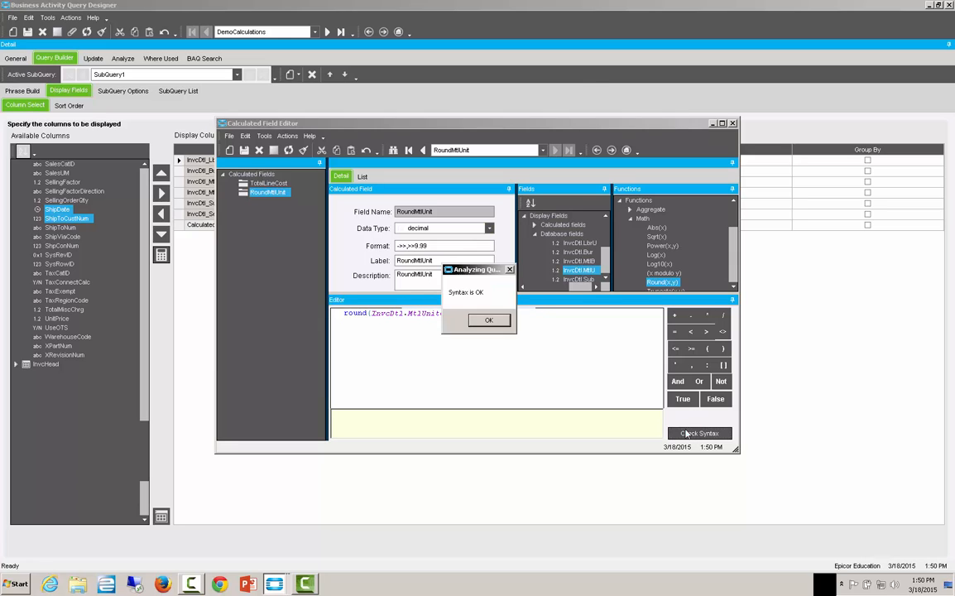
# - Save the RoundMtlUnit calculated field and start a new calculated field named WeekdayNum
pyautogui.click(485, 320)
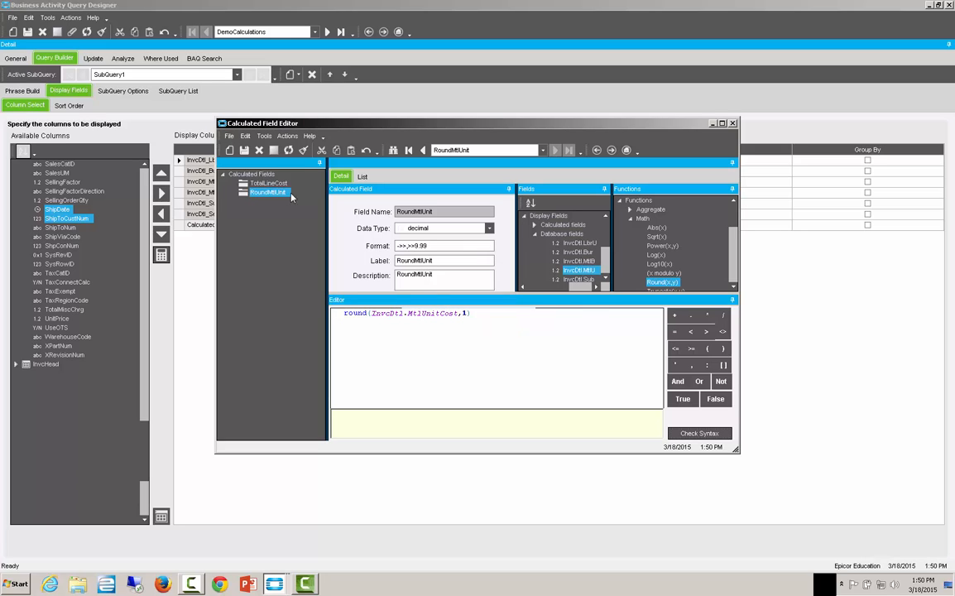
pyautogui.click(244, 150)
pyautogui.click(229, 150)
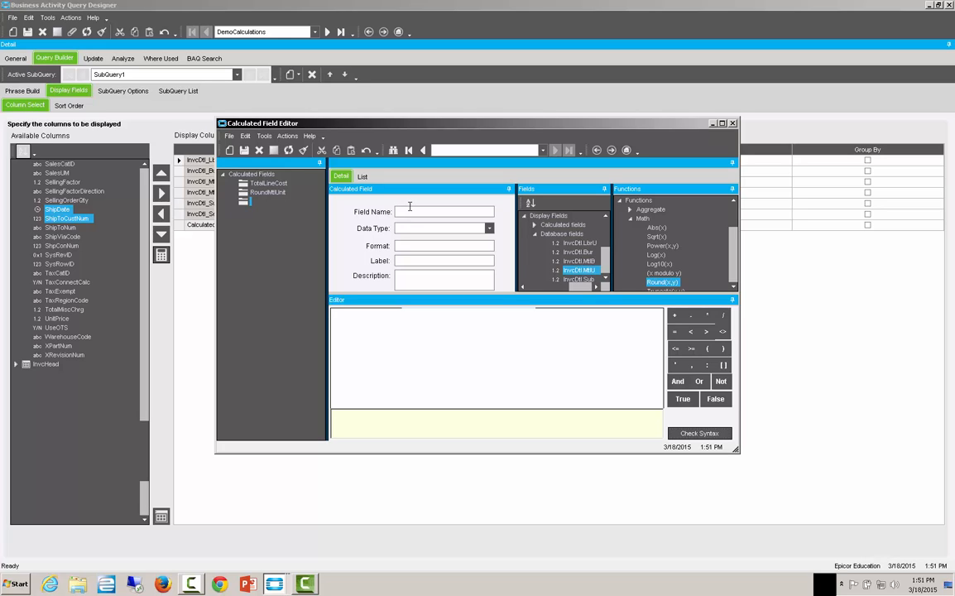
pyautogui.write('WeekdayNum')
# - Copy the name WeekdayNum into the field's label and description, and set its data type to int
pyautogui.moveTo(436, 211); pyautogui.dragTo(394, 212)
pyautogui.rightClick(397, 211)
pyautogui.click(414, 234)
pyautogui.rightClick(408, 260)
pyautogui.click(430, 295)
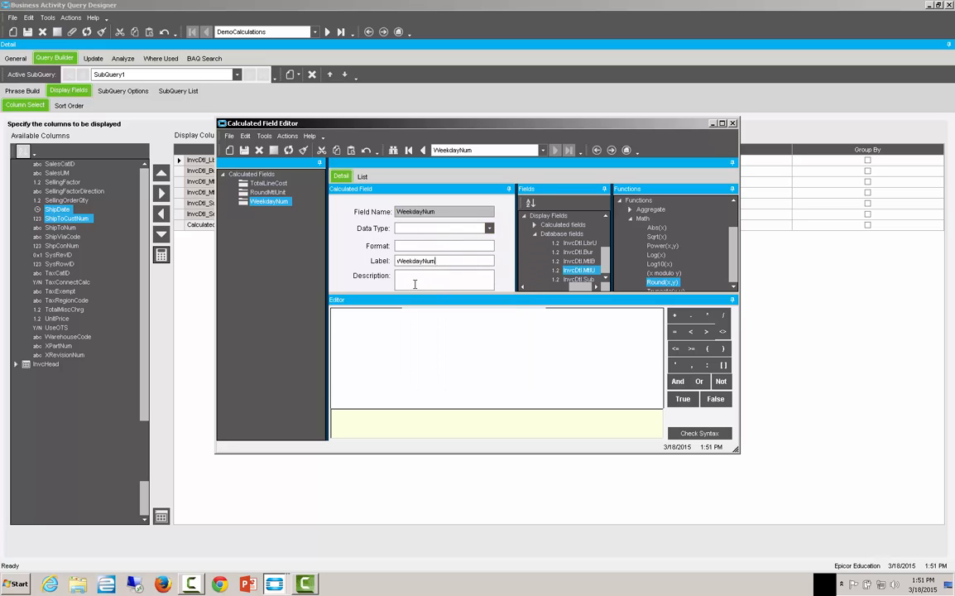
pyautogui.rightClick(416, 283)
pyautogui.click(431, 319)
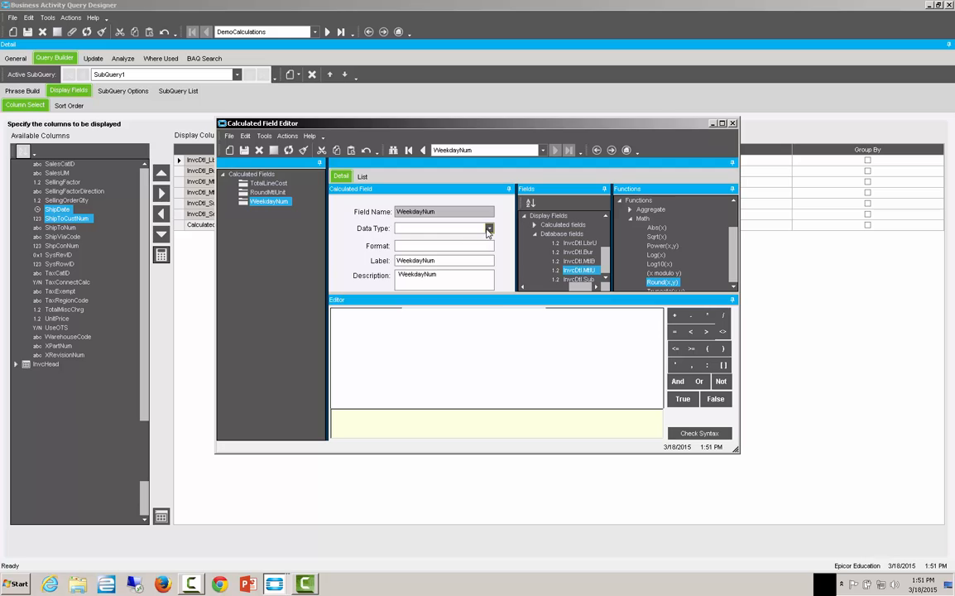
pyautogui.click(488, 229)
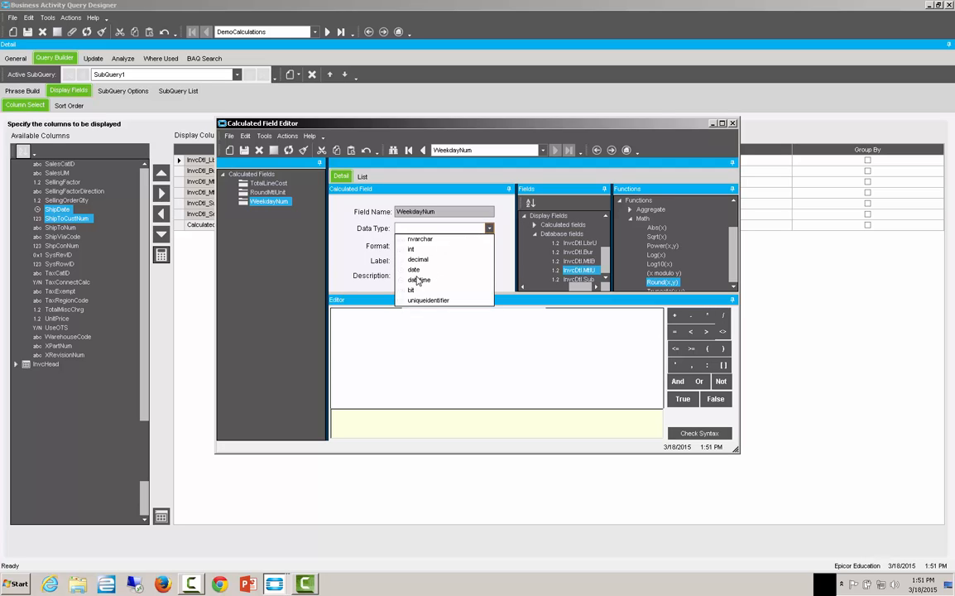
pyautogui.click(411, 249)
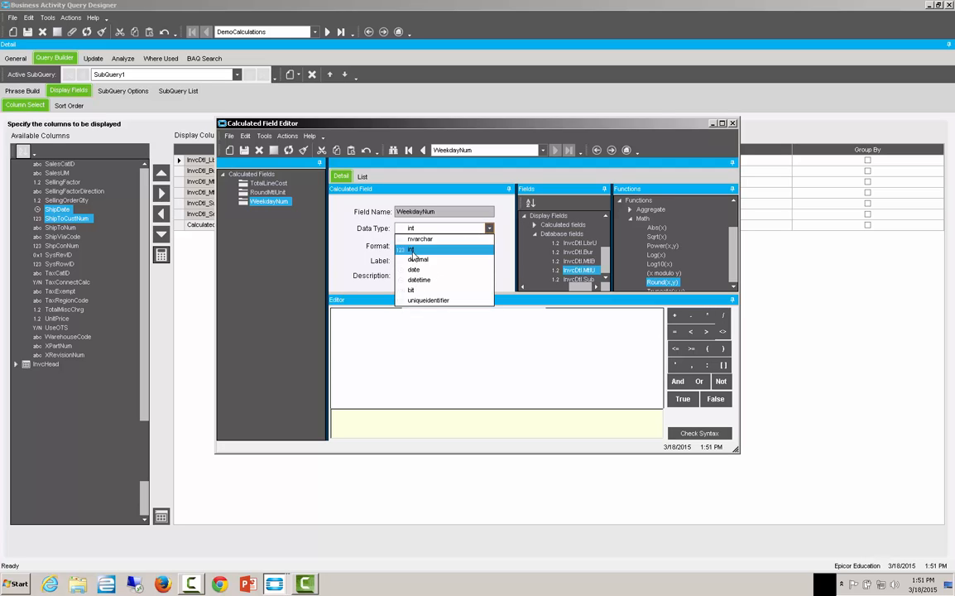
pyautogui.click(384, 322)
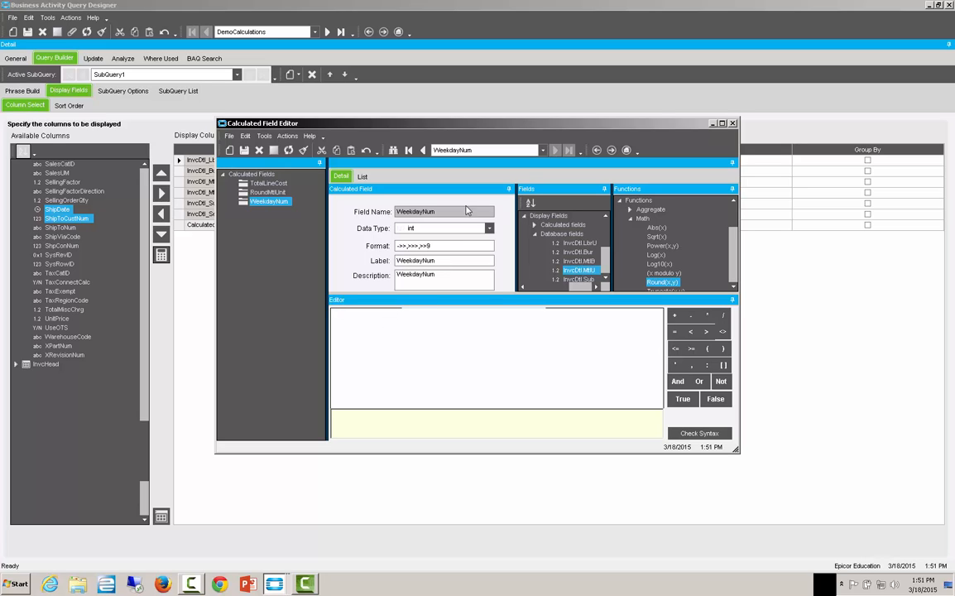
# - Insert the Date function WeekDay(x) into the WeekdayNum expression
pyautogui.click(630, 218)
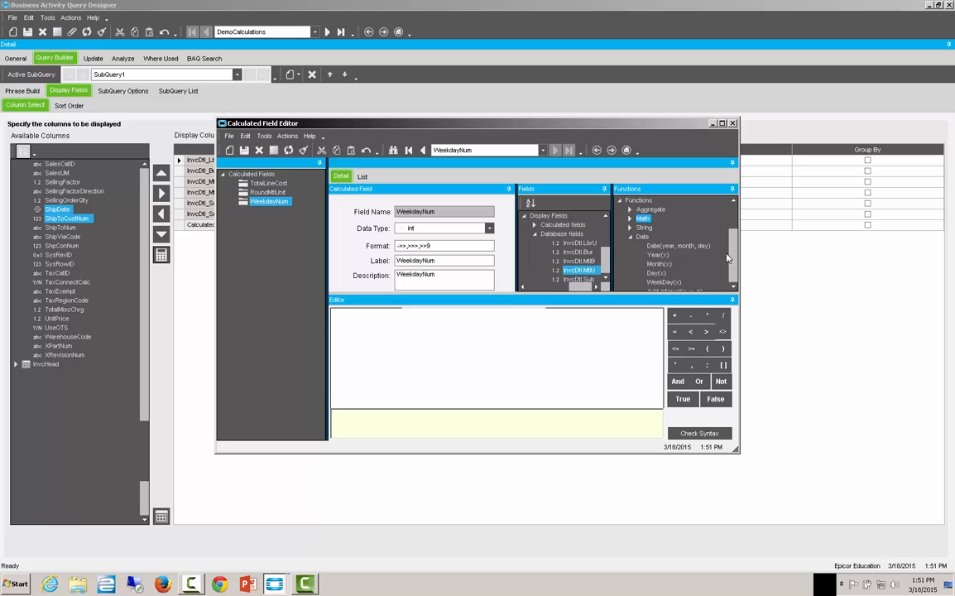
pyautogui.scroll(-1, 670, 264)
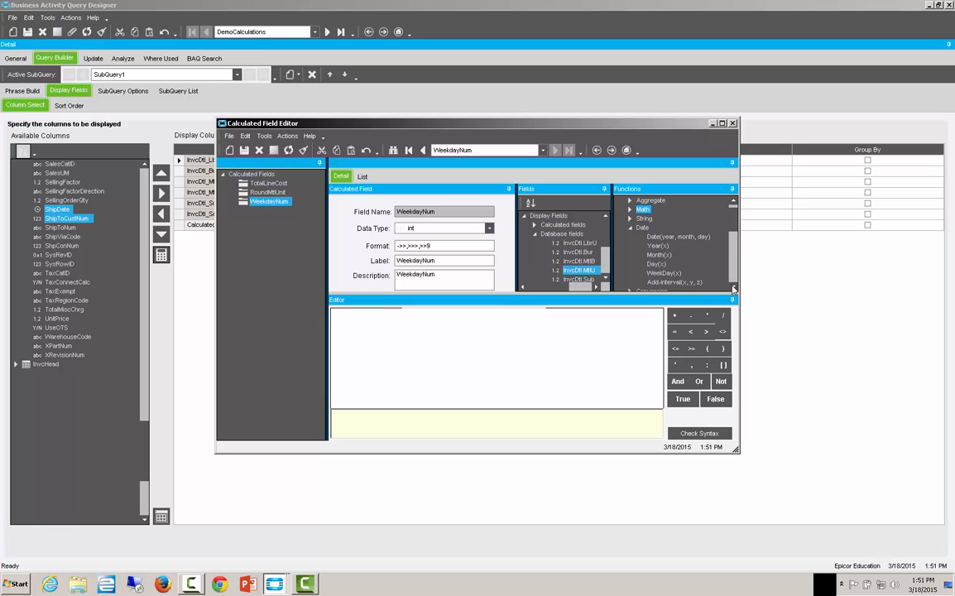
pyautogui.doubleClick(662, 273)
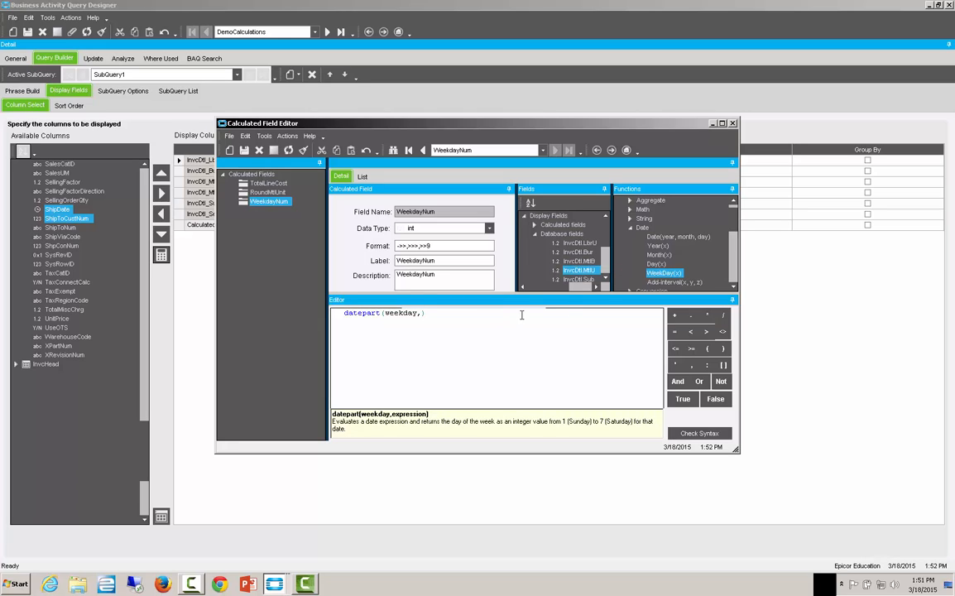
# - Enter InvcHead.InvoiceDate as the date argument of the datepart(weekday,) expression and close its parenthesis
pyautogui.write('InvcDtl.')
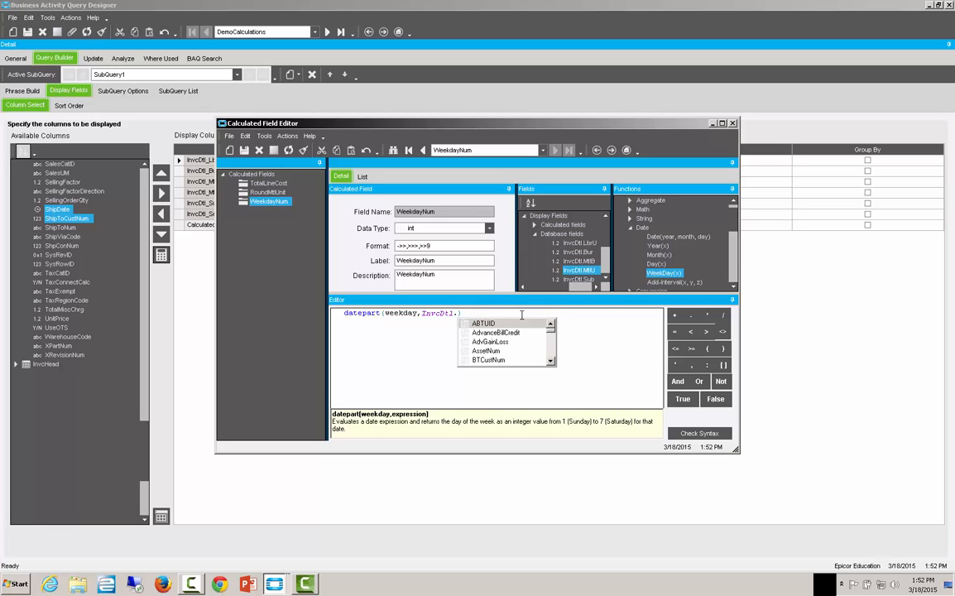
pyautogui.press('BackSpace')
pyautogui.press('BackSpace')
pyautogui.press('BackSpace')
pyautogui.press('BackSpace')
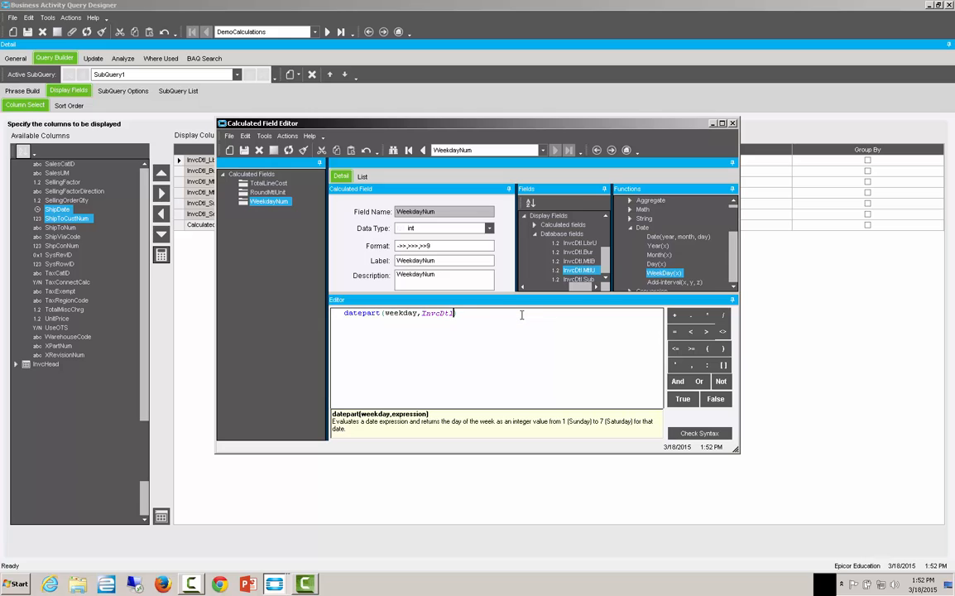
pyautogui.write('Head.')
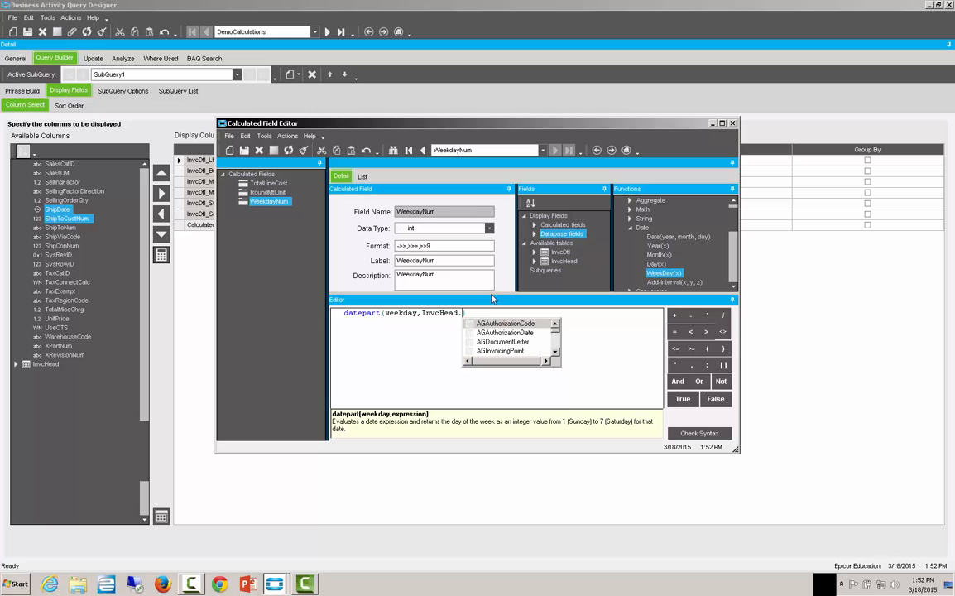
pyautogui.write('i')
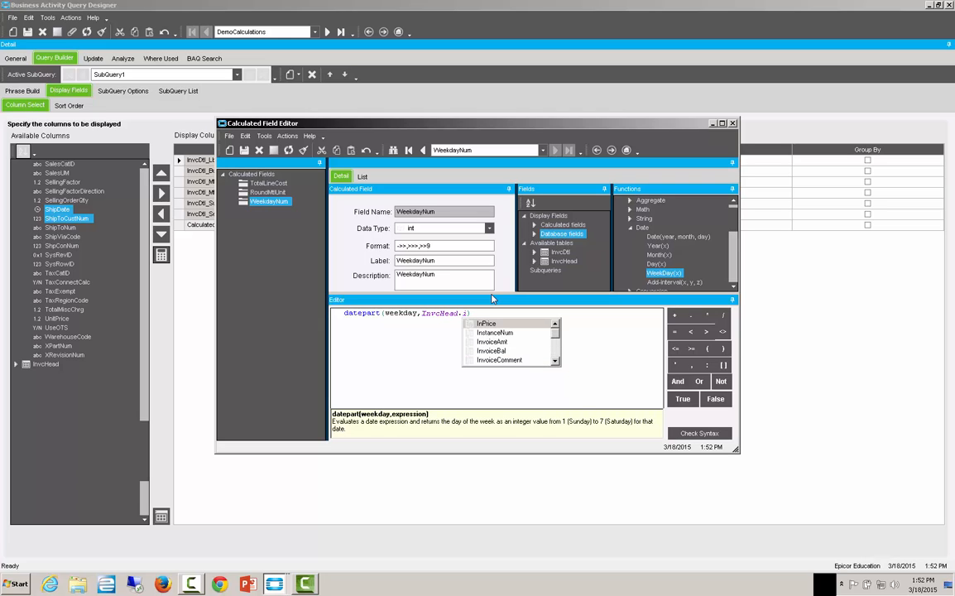
pyautogui.scroll(-1, 555, 364)
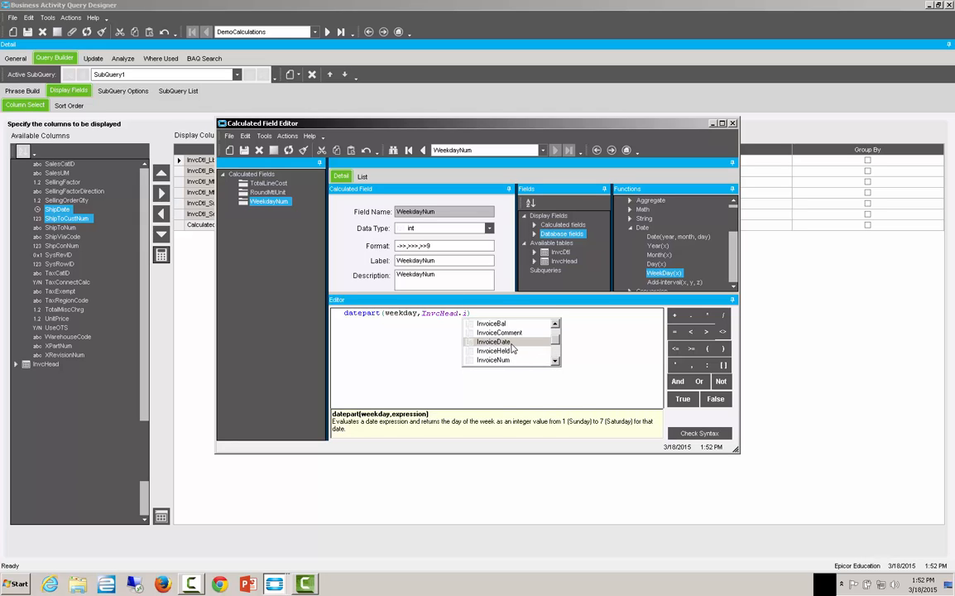
pyautogui.doubleClick(510, 341)
pyautogui.click(466, 314)
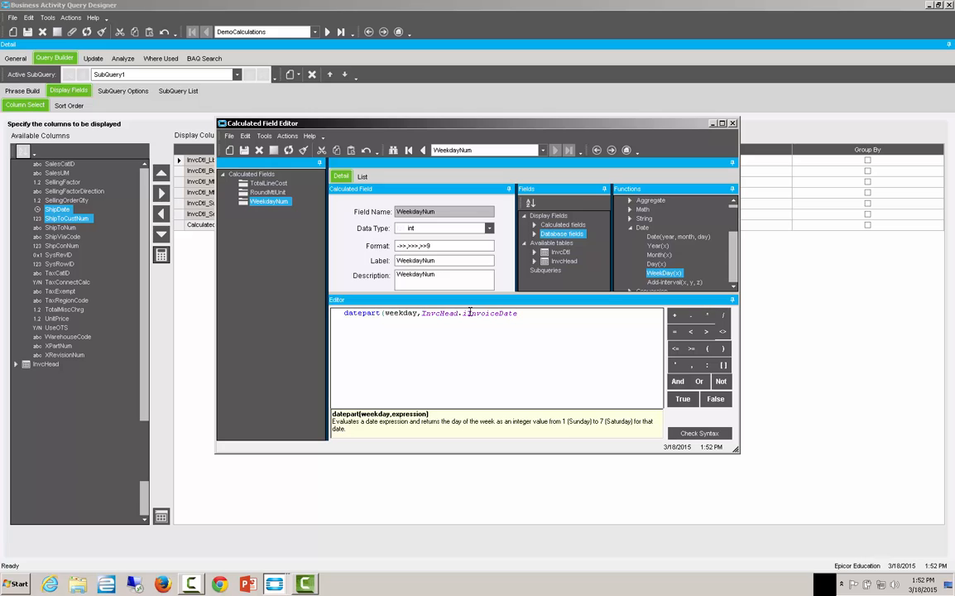
pyautogui.press('BackSpace')
pyautogui.click(537, 313)
pyautogui.write(')')
# - Check the syntax of the WeekdayNum expression and save the calculated field
pyautogui.click(686, 438)
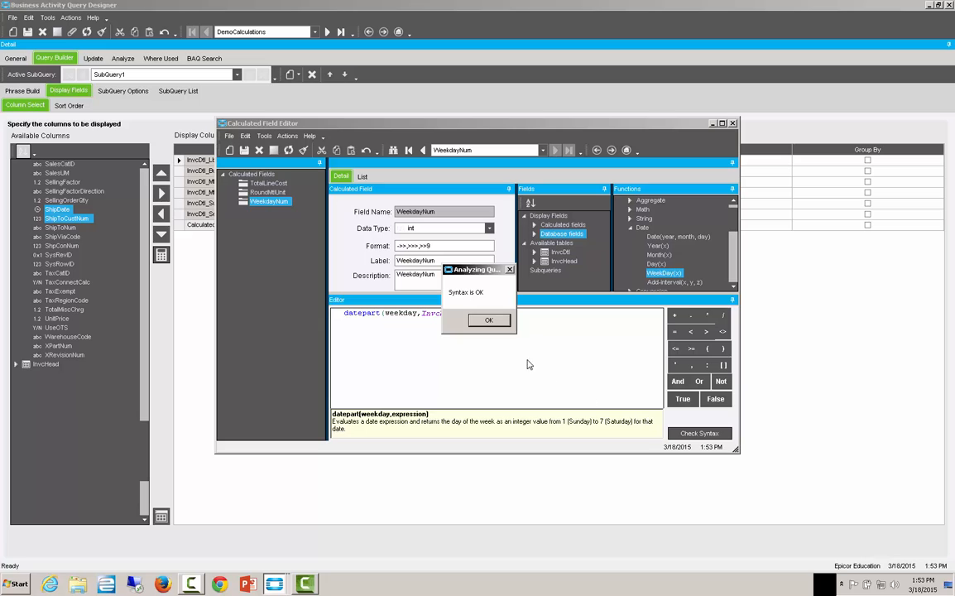
pyautogui.click(498, 328)
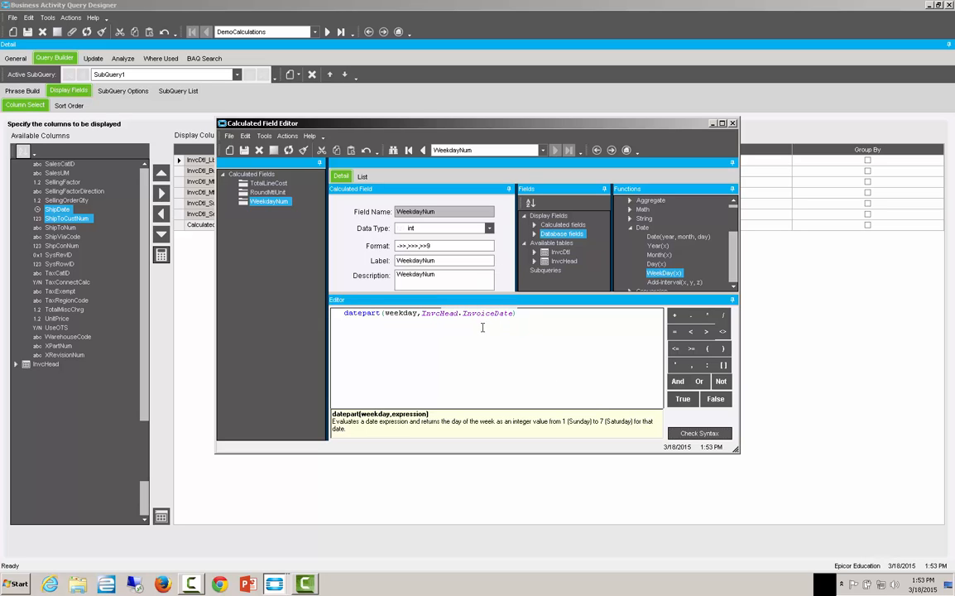
pyautogui.click(245, 151)
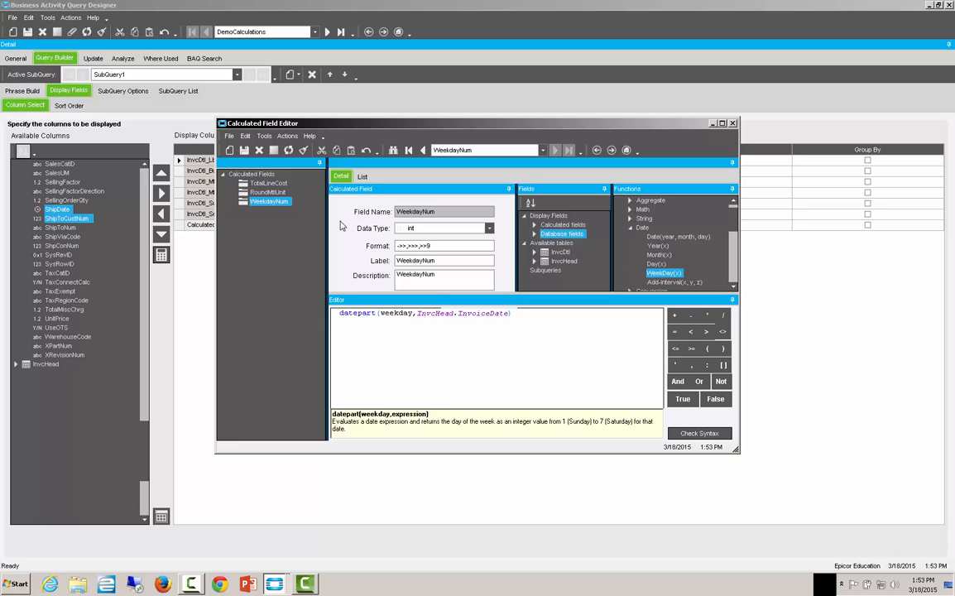
# - Create a new calculated field named WeekdayName and copy that name into its label and description
pyautogui.click(229, 151)
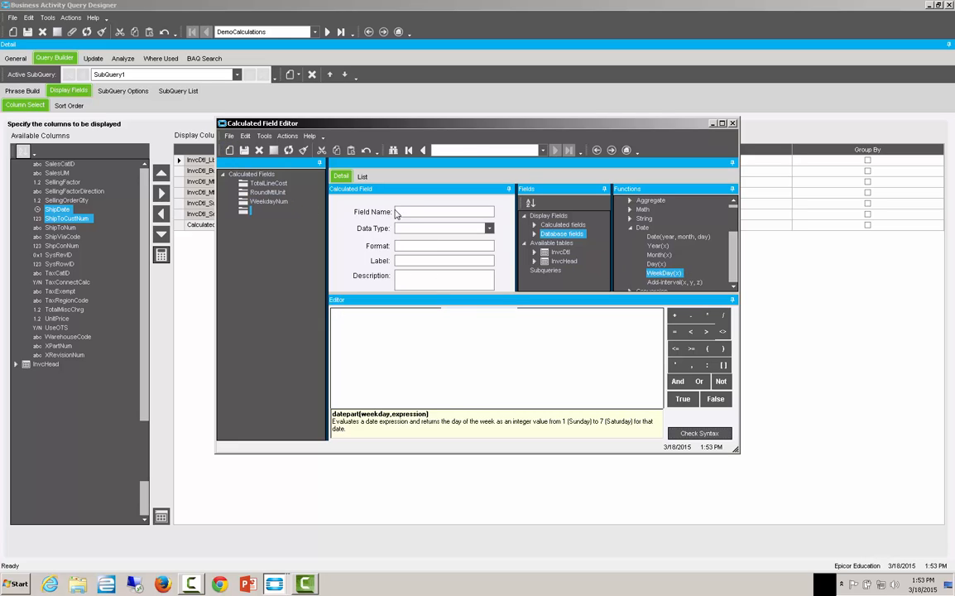
pyautogui.write('WeekdayName')
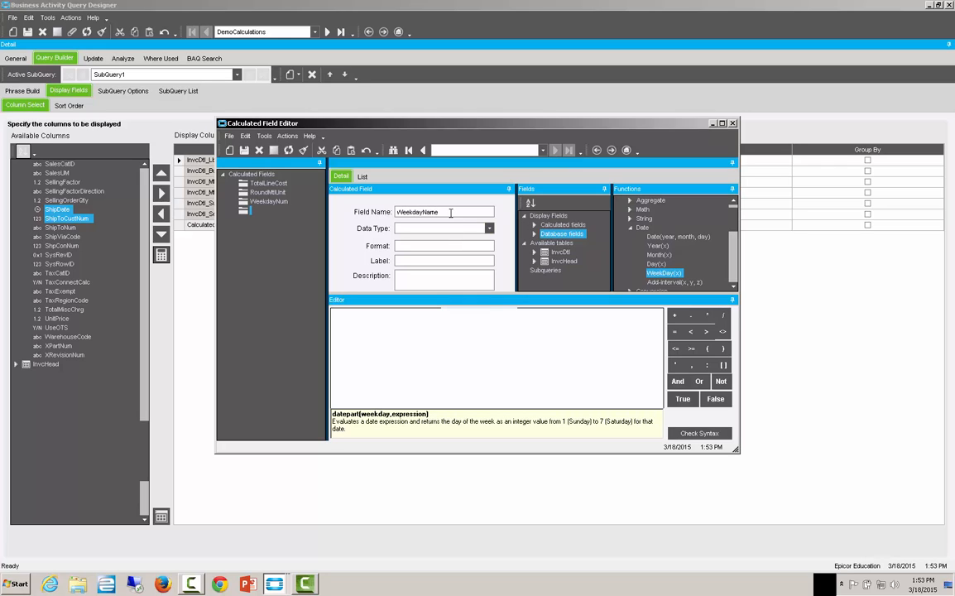
pyautogui.moveTo(495, 212); pyautogui.dragTo(415, 210)
pyautogui.rightClick(416, 212)
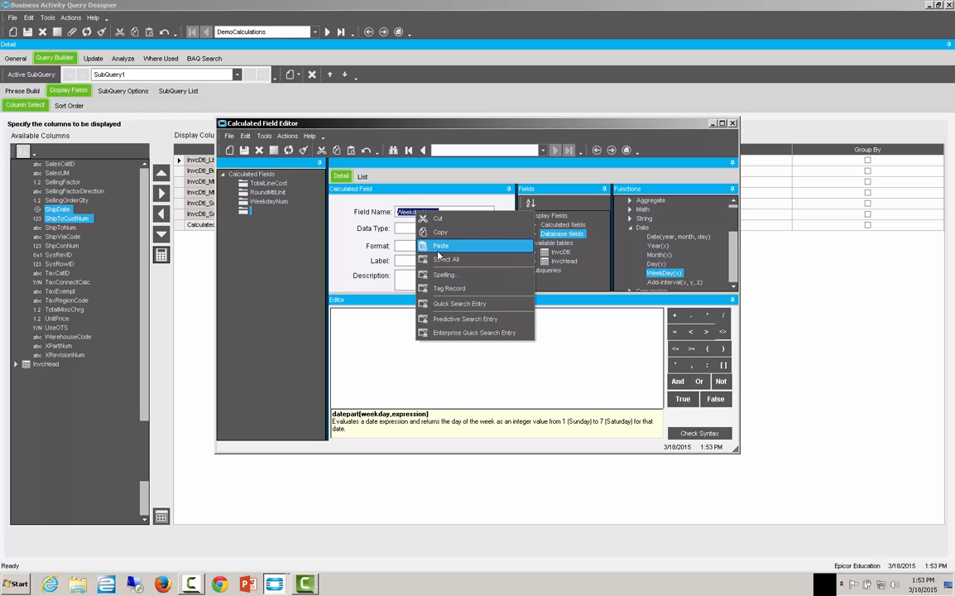
pyautogui.click(444, 235)
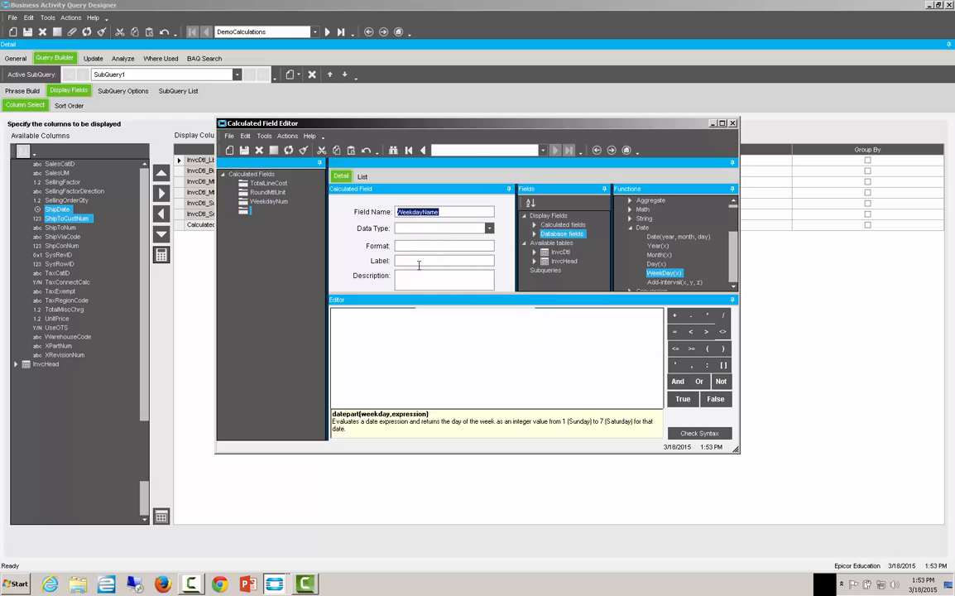
pyautogui.rightClick(419, 263)
pyautogui.click(395, 293)
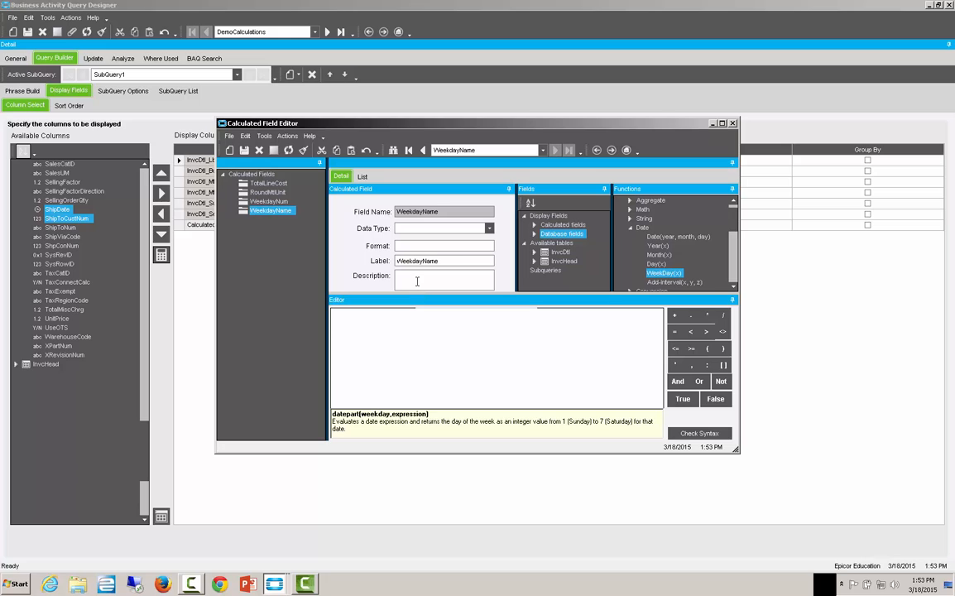
pyautogui.rightClick(416, 281)
pyautogui.click(430, 313)
# - Collapse the Date functions and expand the Condition operators in the function list
pyautogui.click(632, 228)
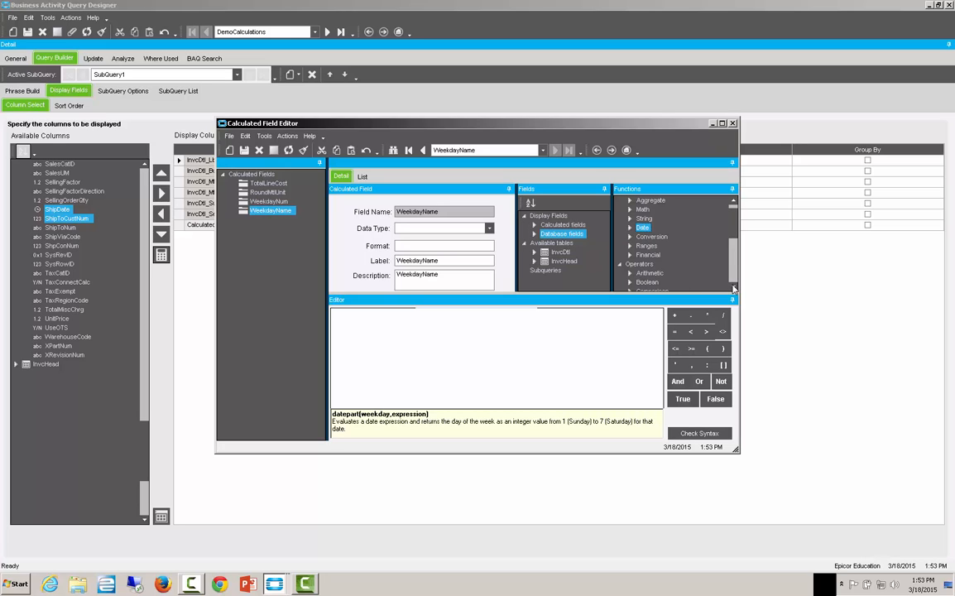
pyautogui.click(733, 287)
pyautogui.click(733, 287)
pyautogui.click(733, 288)
pyautogui.click(629, 274)
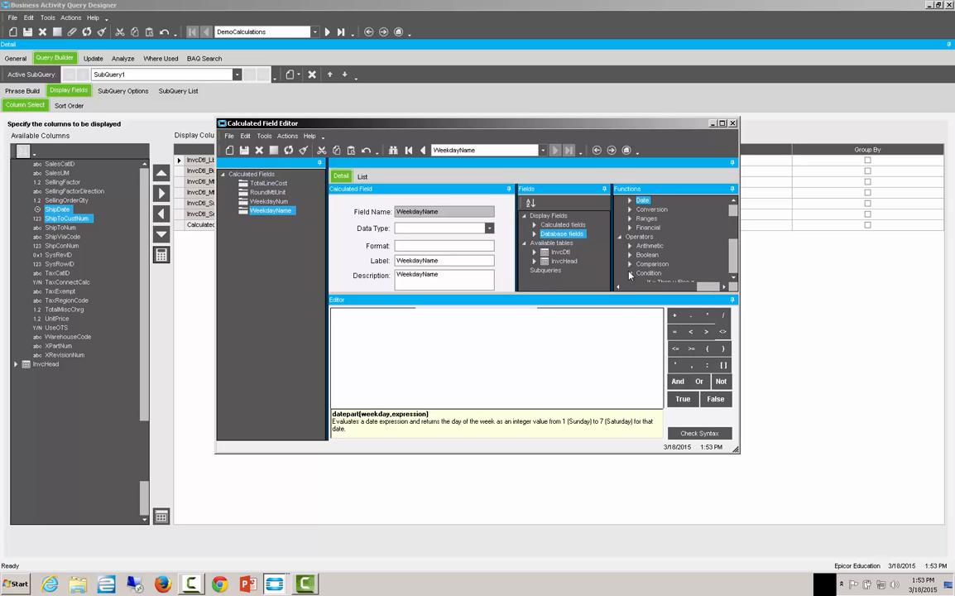
pyautogui.scroll(-3, 718, 280)
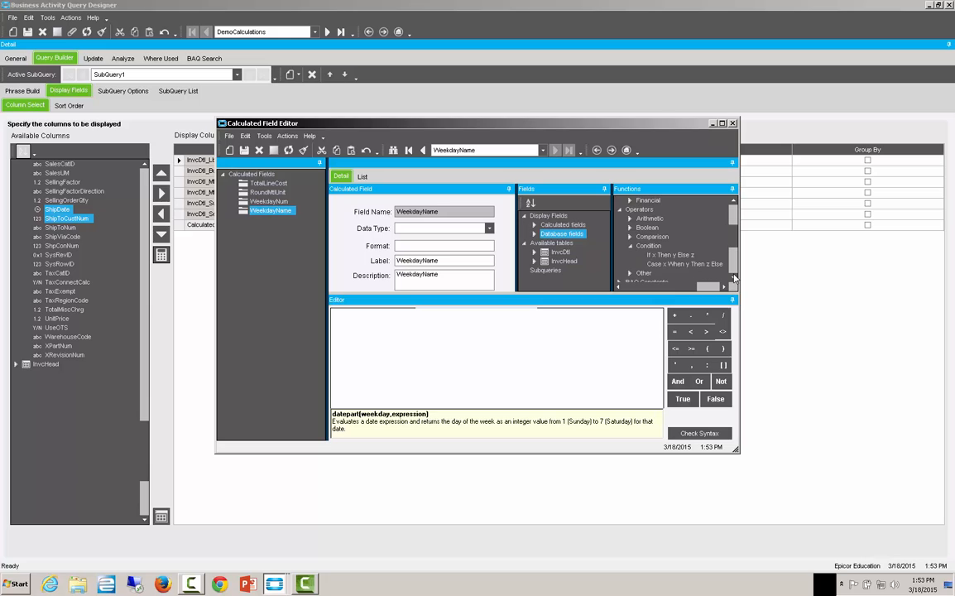
# - Set the WeekdayName field's data type to nvarchar and its format to x(12)
pyautogui.click(488, 228)
pyautogui.click(447, 241)
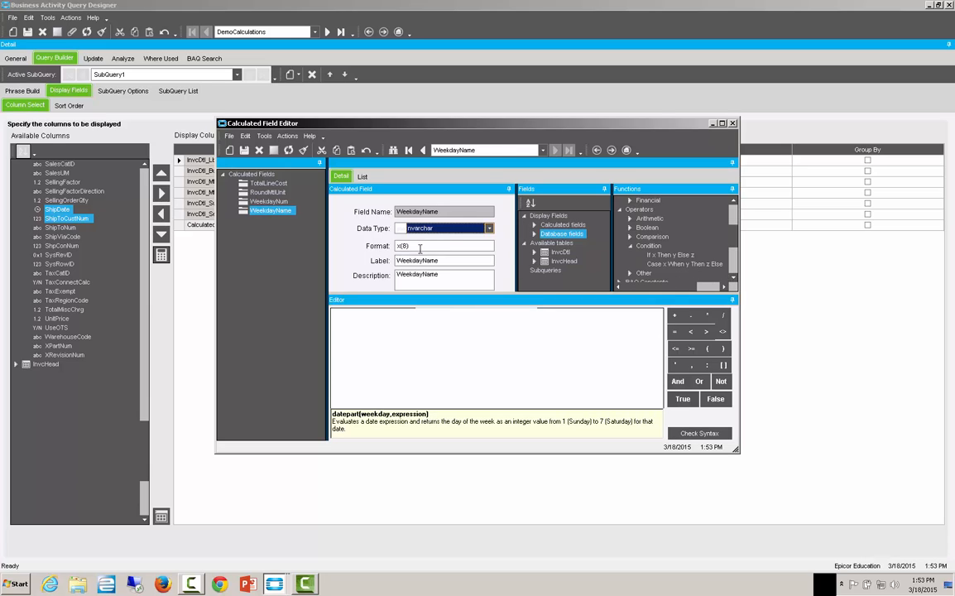
pyautogui.moveTo(403, 245); pyautogui.dragTo(415, 246)
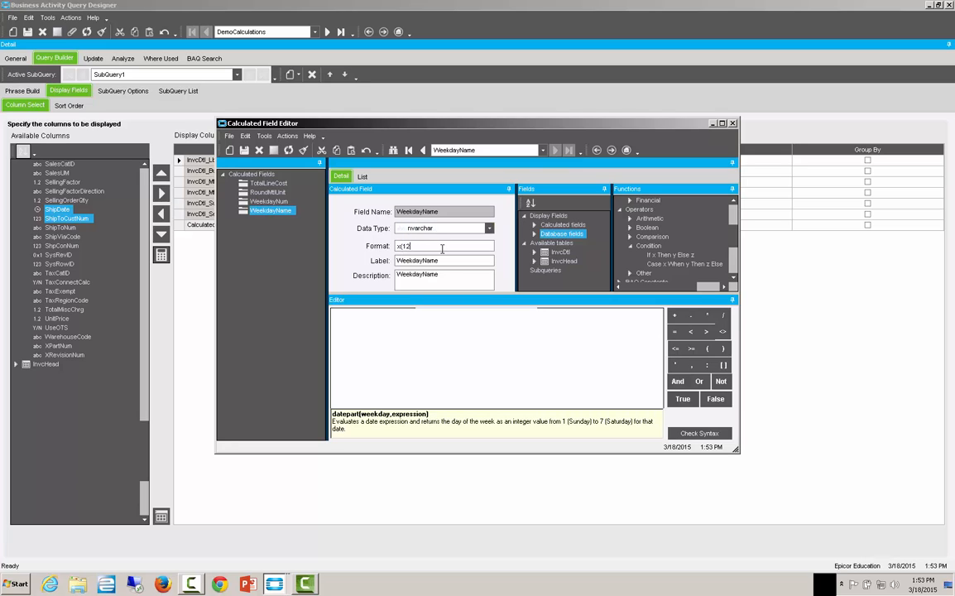
pyautogui.write('12)')
# - Insert the Case x When y Then z Else condition template into the WeekdayName expression
pyautogui.click(433, 309)
pyautogui.click(683, 265)
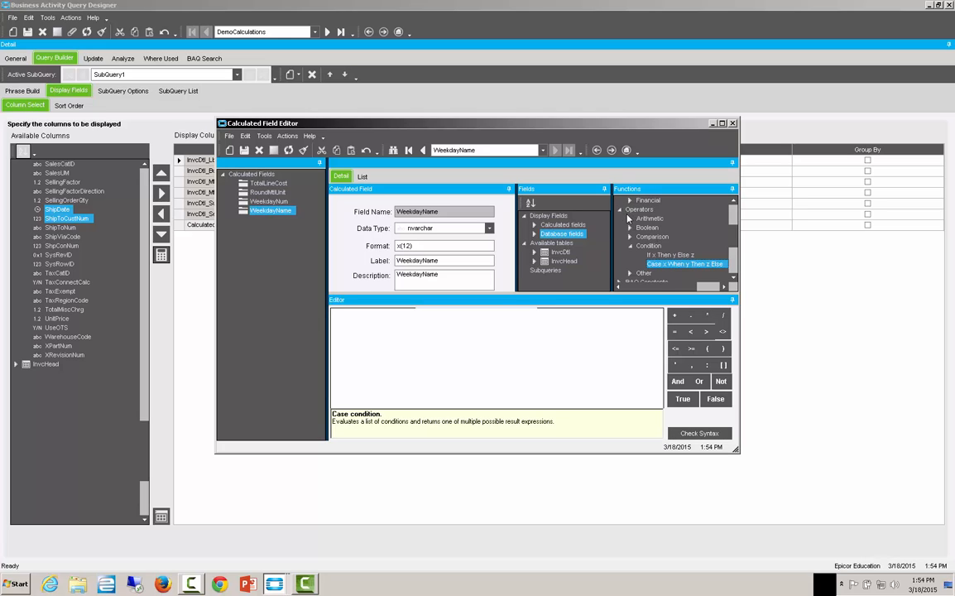
pyautogui.doubleClick(663, 264)
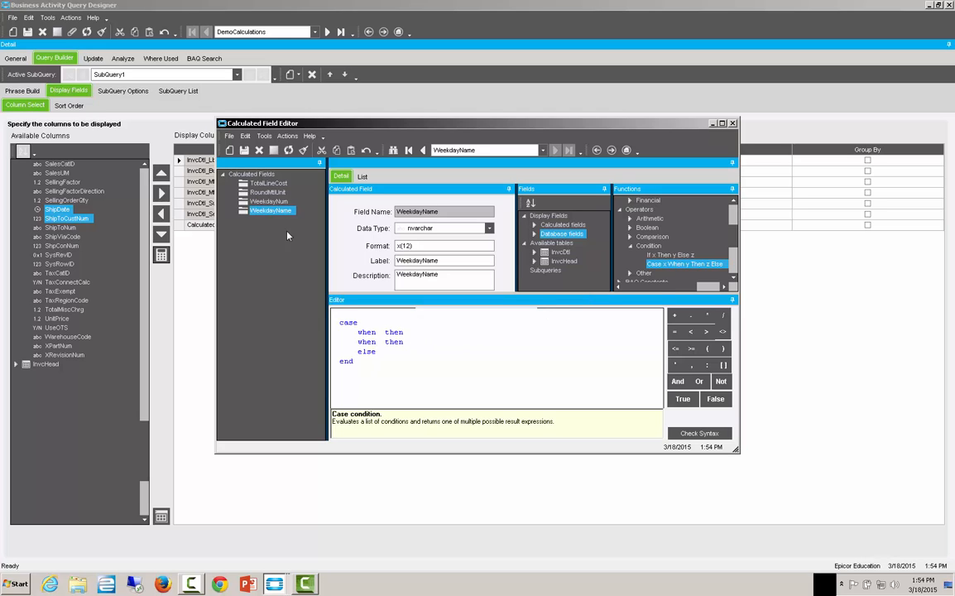
# - Copy the whole datepart(weekday,InvcHead.InvoiceDate) expression from the WeekdayNum field
pyautogui.click(264, 201)
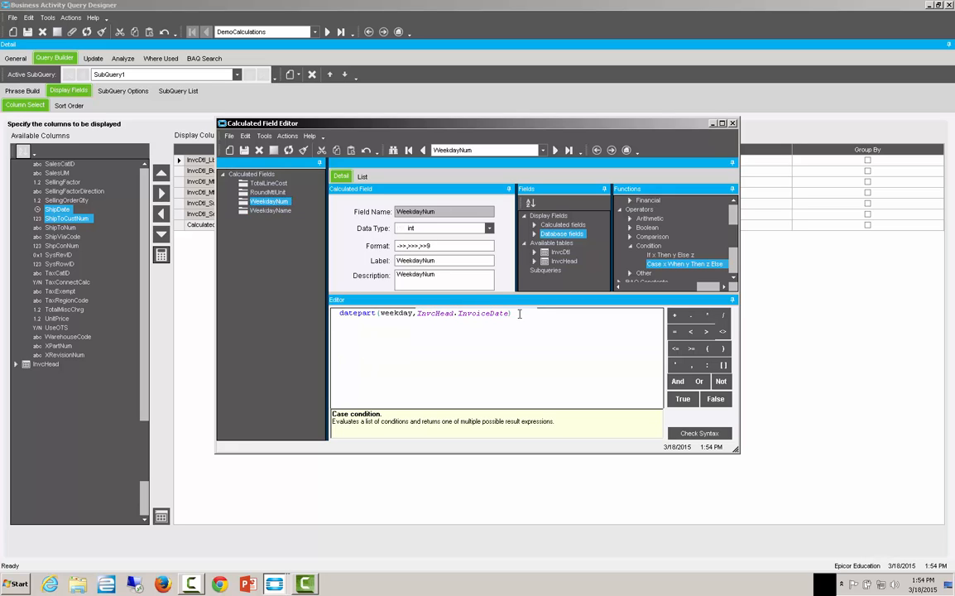
pyautogui.moveTo(520, 313); pyautogui.dragTo(338, 312)
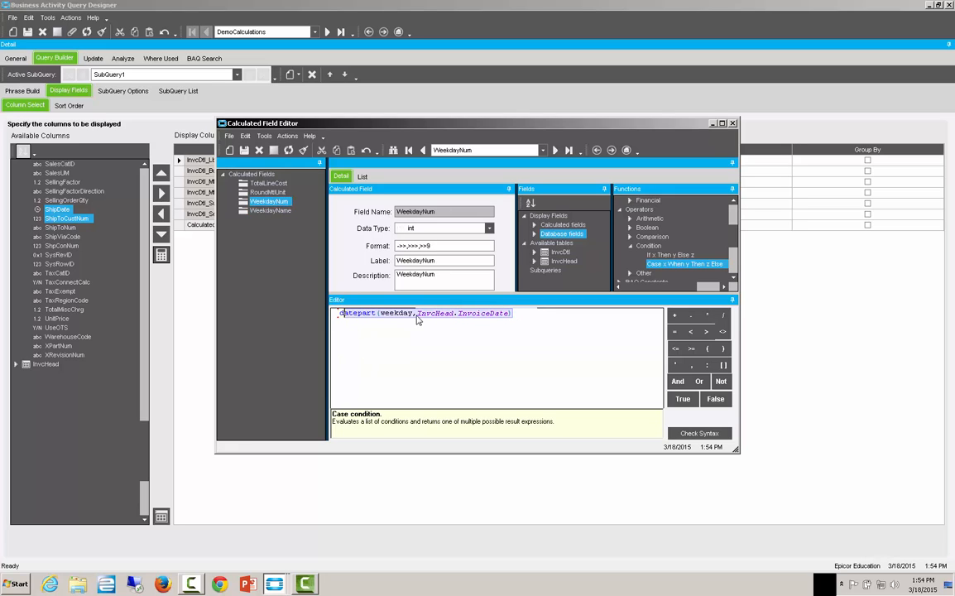
pyautogui.moveTo(523, 312); pyautogui.dragTo(339, 322)
pyautogui.rightClick(370, 314)
pyautogui.moveTo(386, 319)
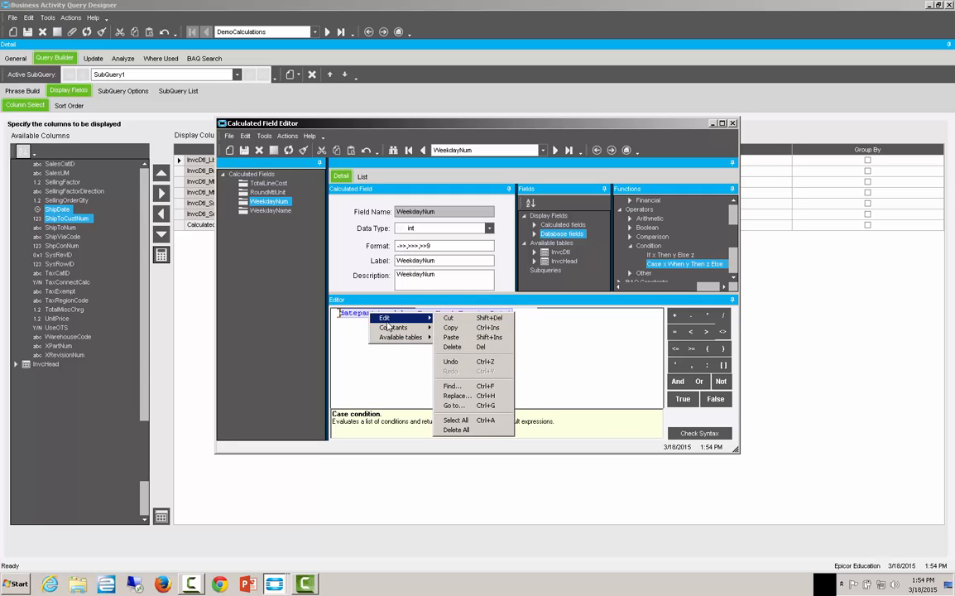
pyautogui.click(450, 326)
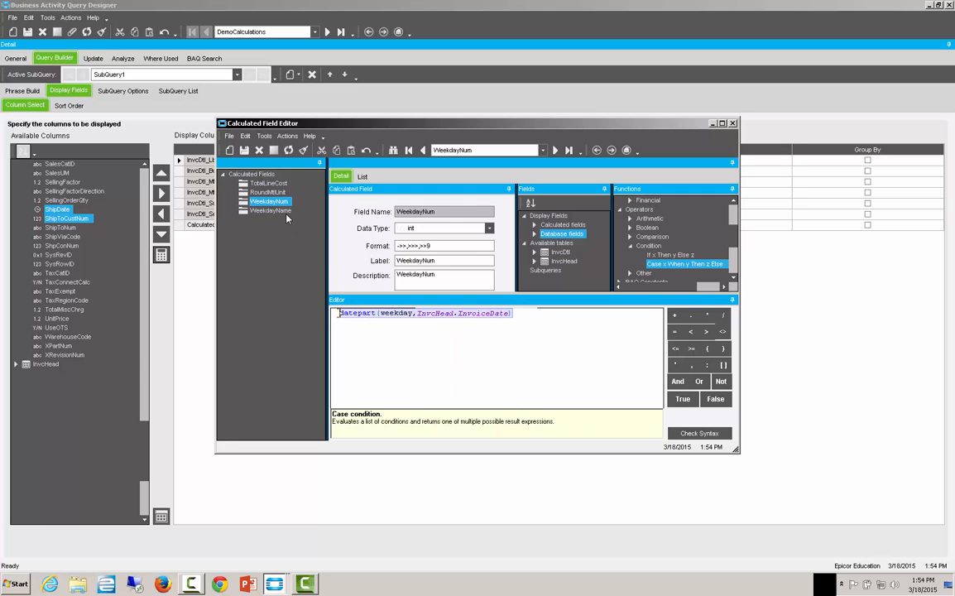
# - Fill the first WeekdayName case branch so datepart(weekday,InvcHead.InvoiceDate) = 1 returns 'Sunday'
pyautogui.click(273, 210)
pyautogui.click(378, 323)
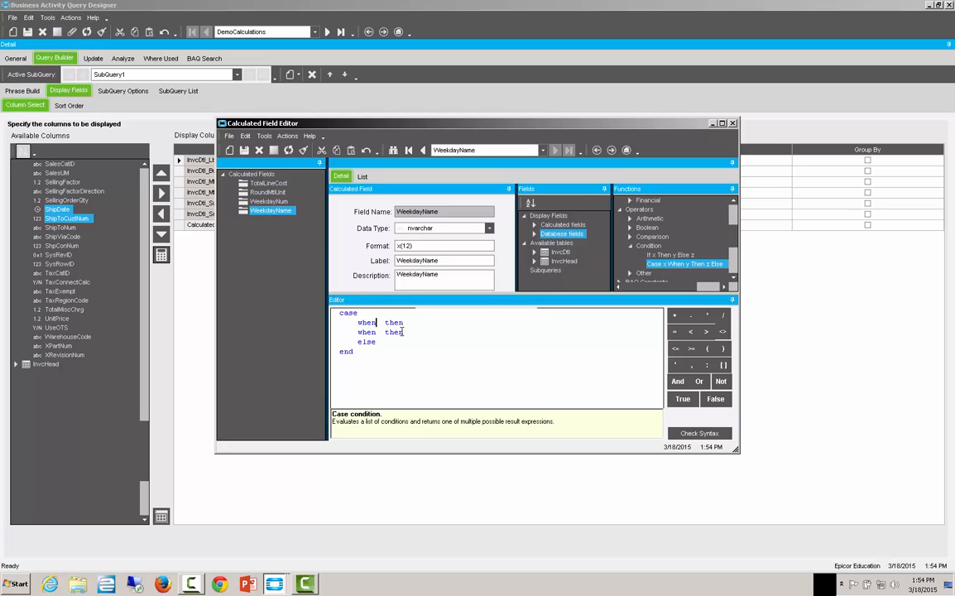
pyautogui.hotkey('ctrl', 'v')
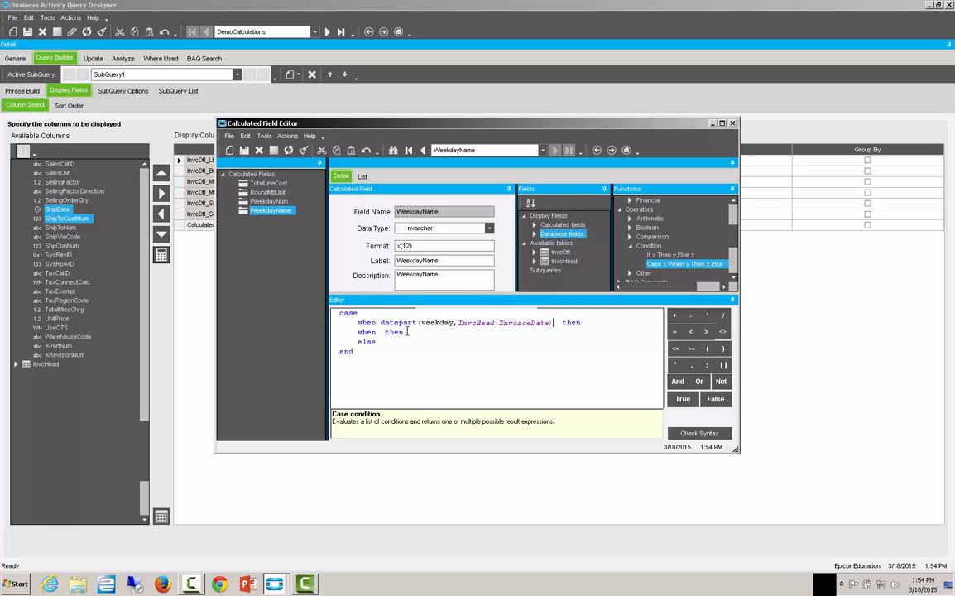
pyautogui.write('= 1')
pyautogui.click(614, 320)
pyautogui.write("'Sunday'")
# - Fill the second WeekdayName case branch so datepart(weekday,InvcHead.InvoiceDate) = 2 returns 'Monday'
pyautogui.hotkey('ctrl', 'v')
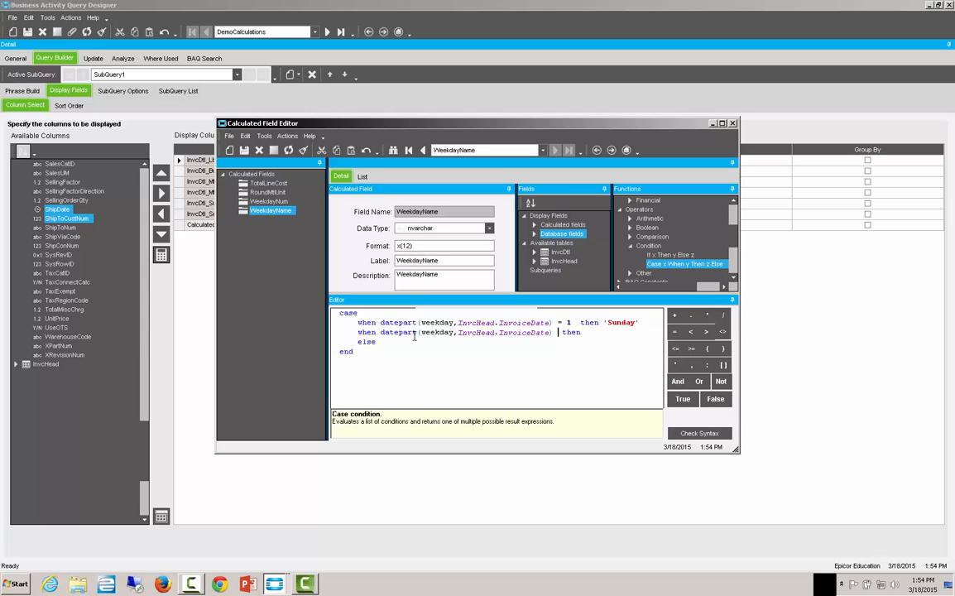
pyautogui.write('= 2')
pyautogui.click(613, 329)
pyautogui.write("'M")
pyautogui.write('ond')
pyautogui.write("ay'")
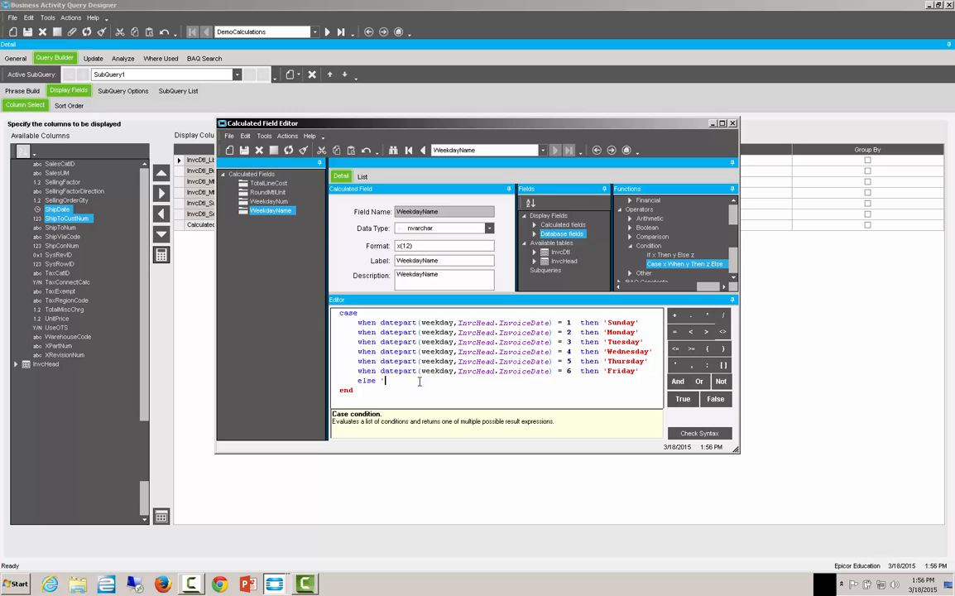
# - Set the else result of the WeekdayName case to 'Saturday' and check the expression's syntax
pyautogui.write("Saturday'")
pyautogui.click(683, 431)
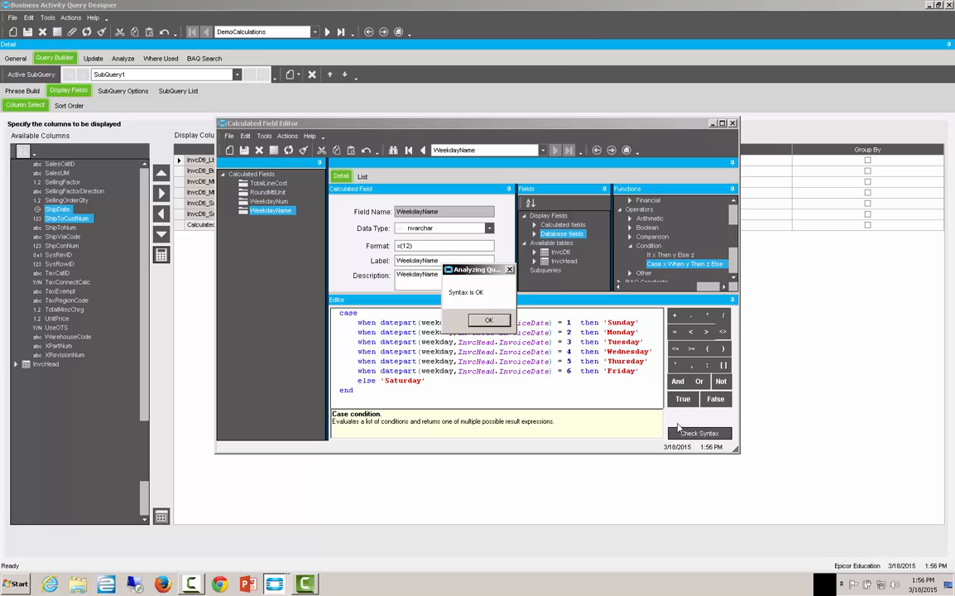
pyautogui.click(493, 320)
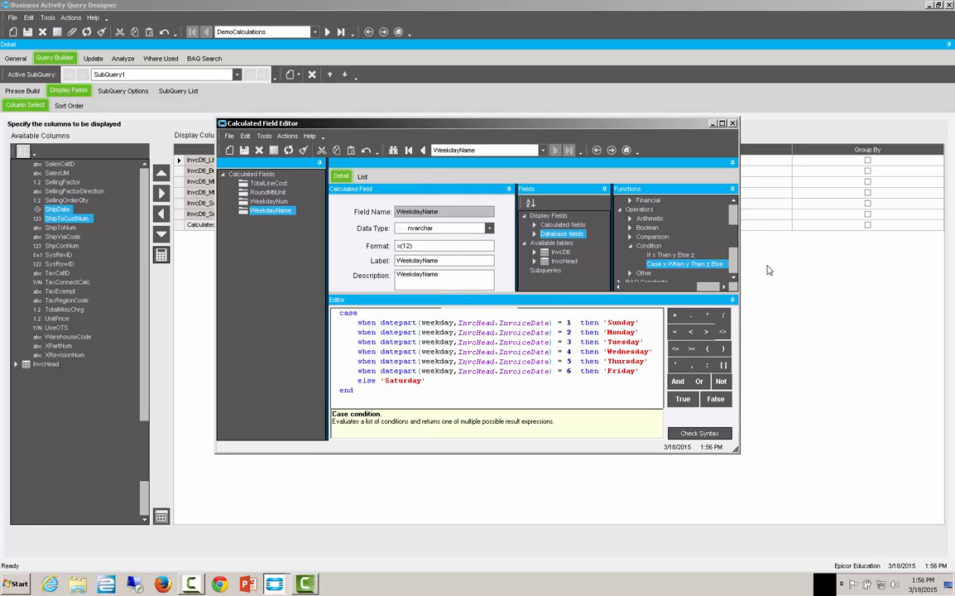
# - Test the query from its analysis view and sort the results by Mtl Unit Cost in descending order
pyautogui.click(732, 124)
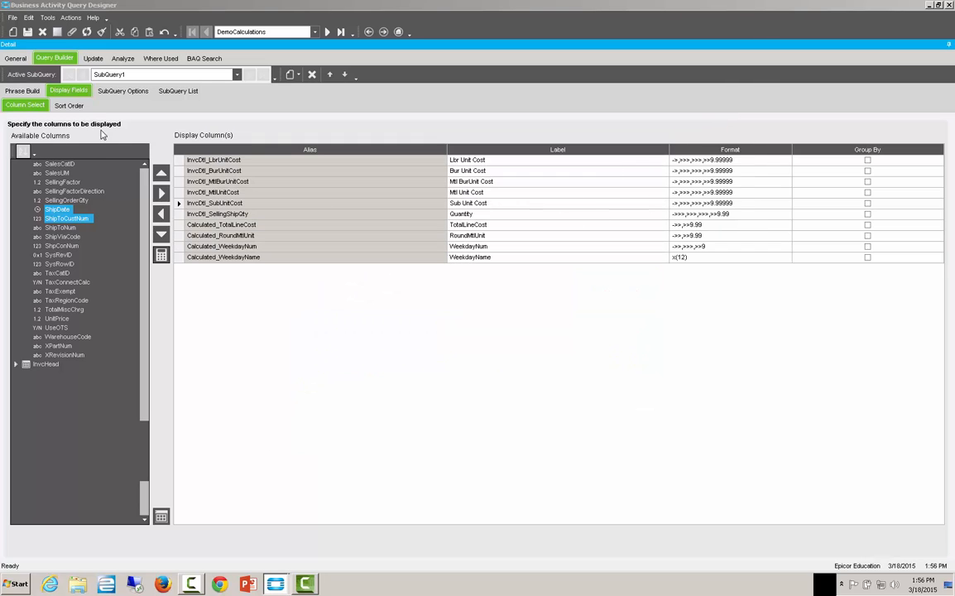
pyautogui.click(123, 60)
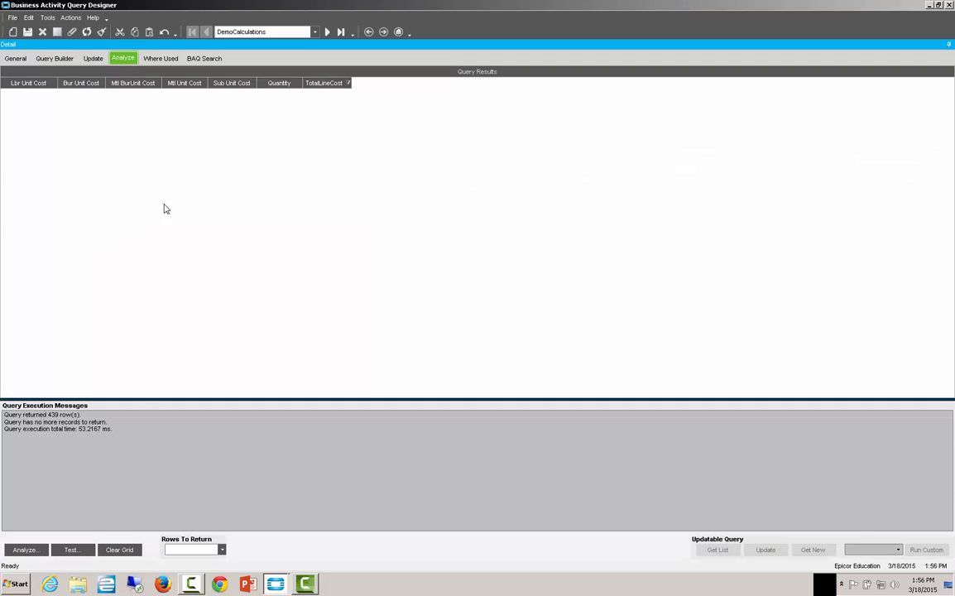
pyautogui.click(71, 549)
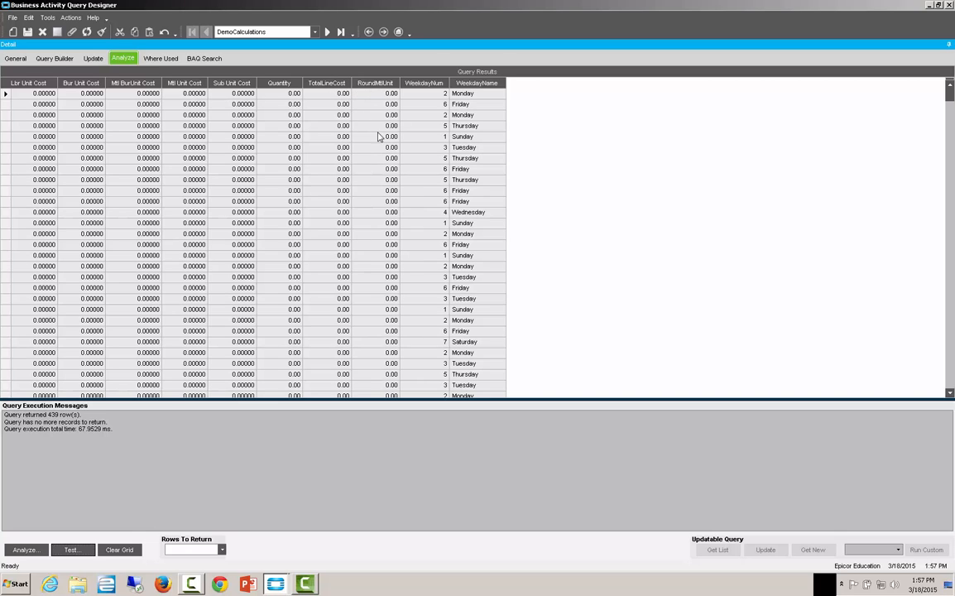
pyautogui.click(187, 84)
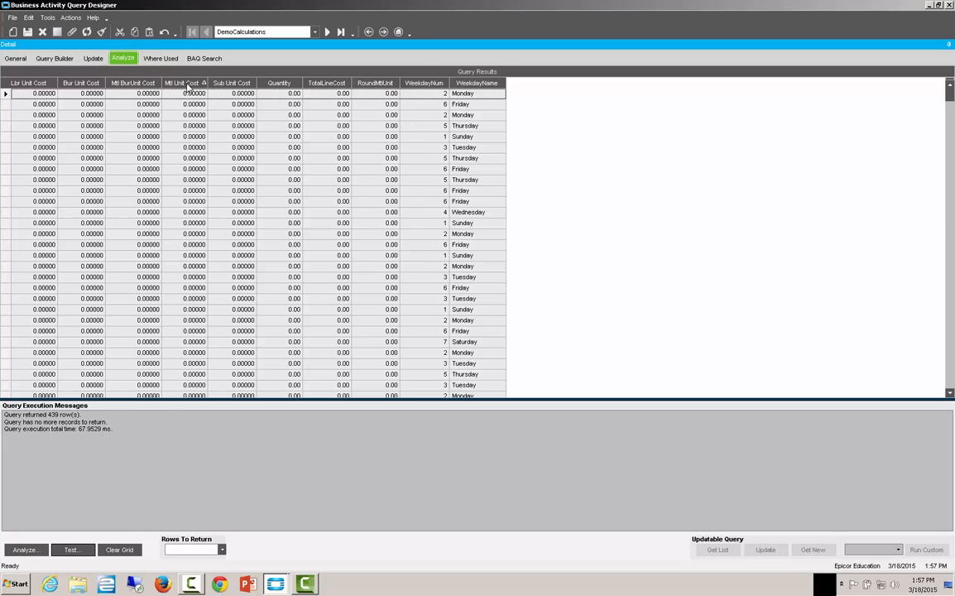
pyautogui.click(187, 85)
pyautogui.moveTo(949, 220); pyautogui.dragTo(856, 82)
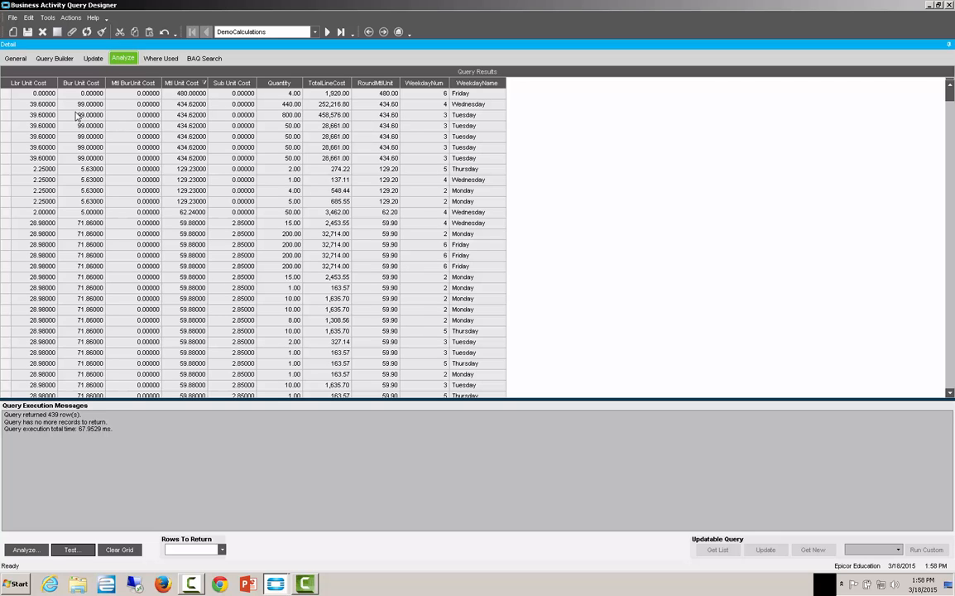
# - Create a new calculated field named YearMonthDate among the query's display fields
pyautogui.click(58, 59)
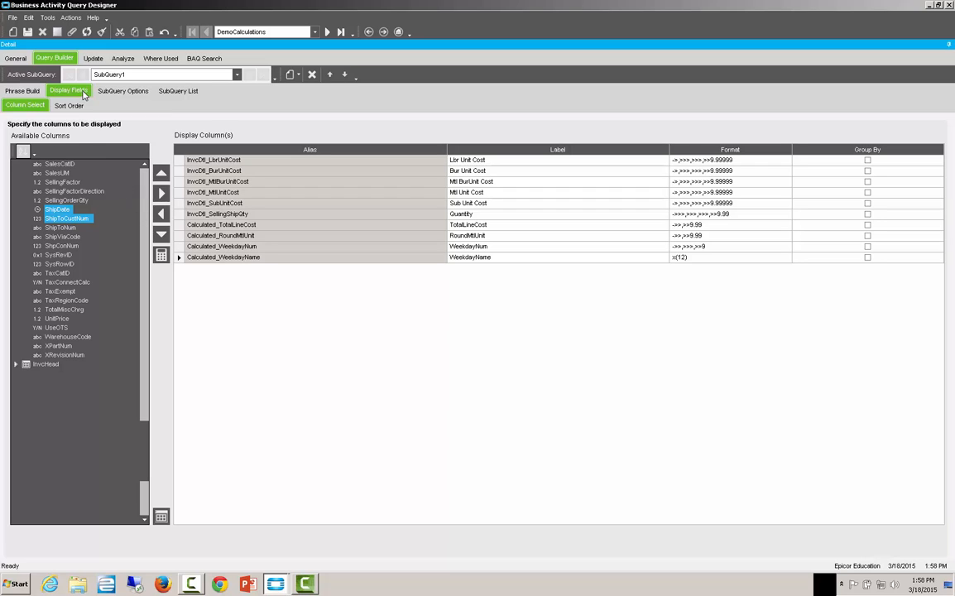
pyautogui.click(162, 256)
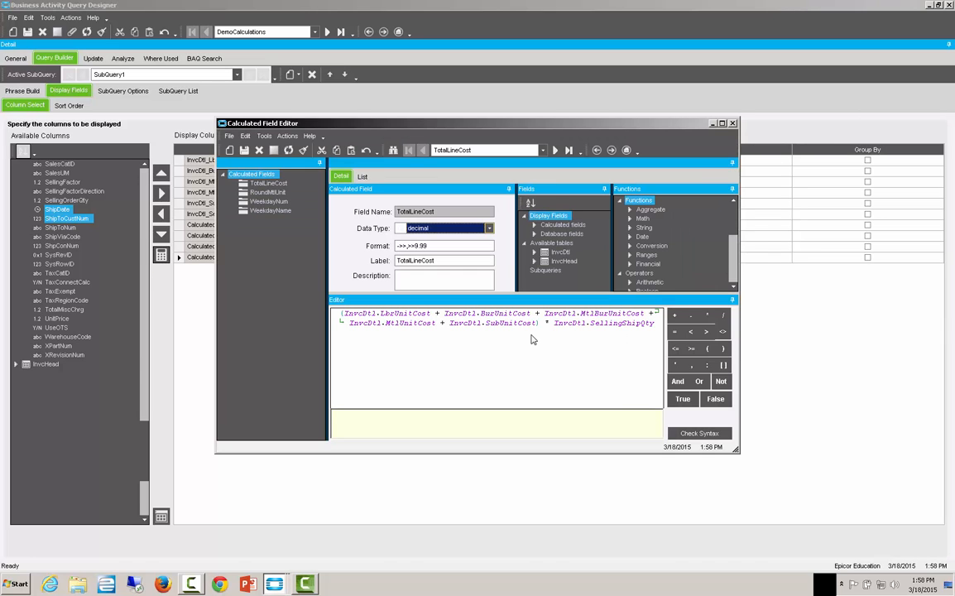
pyautogui.click(229, 150)
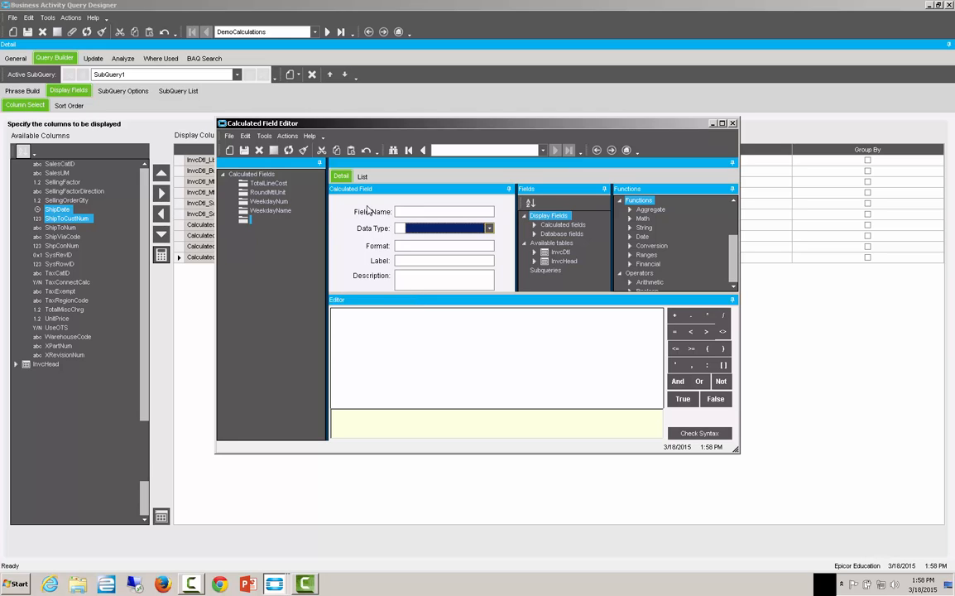
pyautogui.click(405, 212)
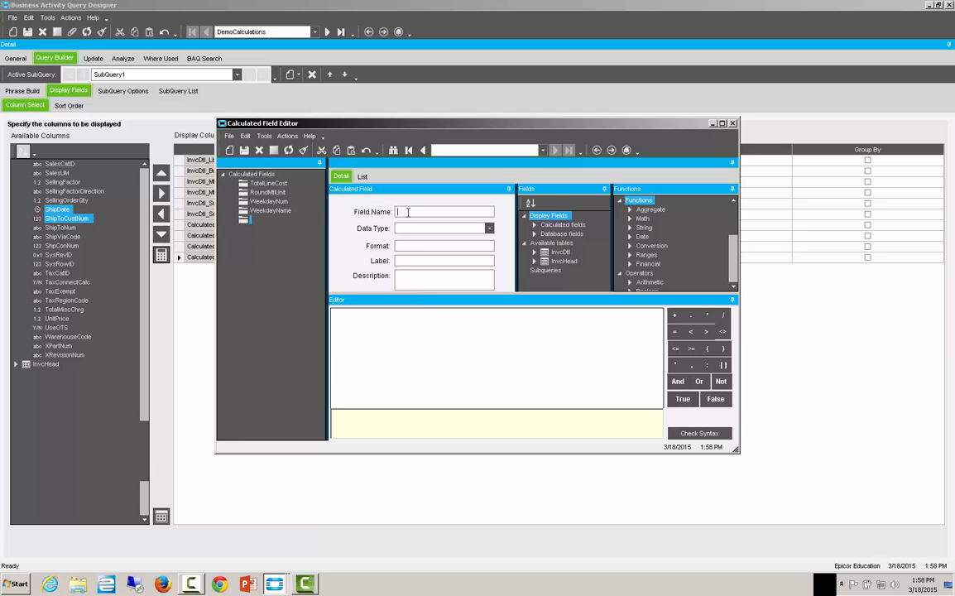
pyautogui.write('YearMonthDate')
# - Copy the field name YearMonthDate into the new field's label and description
pyautogui.doubleClick(422, 213)
pyautogui.rightClick(422, 214)
pyautogui.click(437, 235)
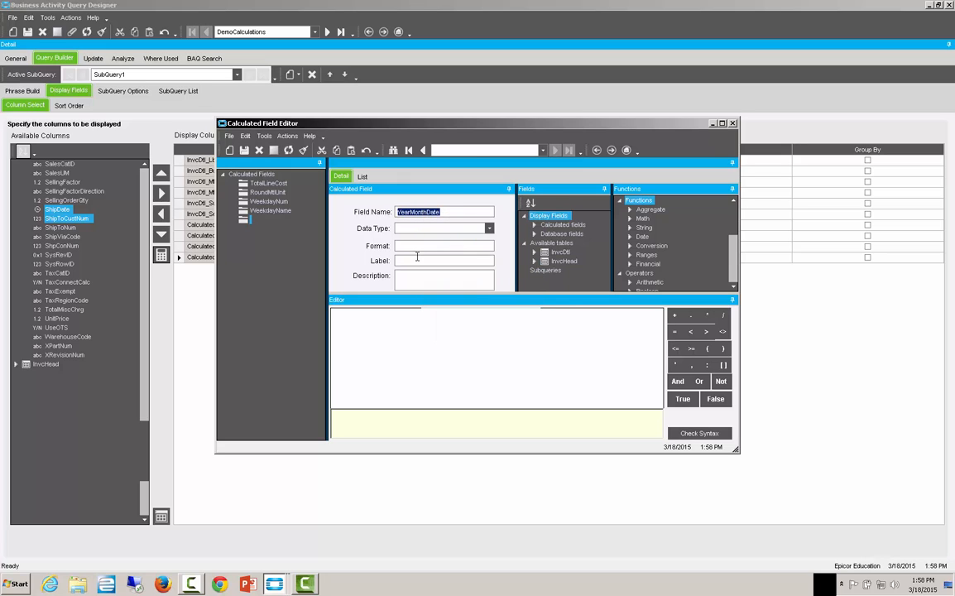
pyautogui.rightClick(416, 260)
pyautogui.click(437, 294)
pyautogui.rightClick(419, 278)
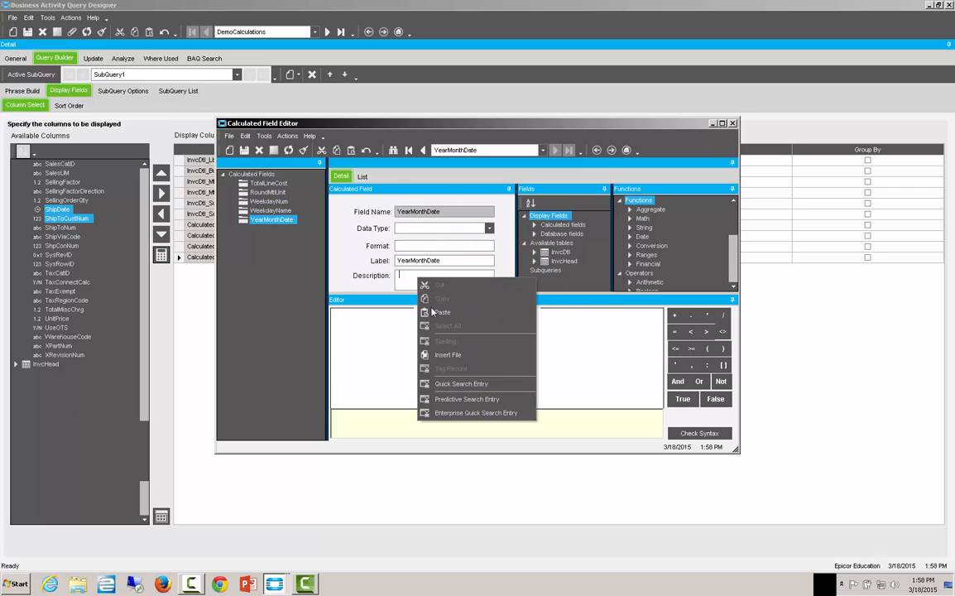
pyautogui.click(440, 312)
# - Set the YearMonthDate field's data type to nvarchar and its format to x(15)
pyautogui.click(488, 228)
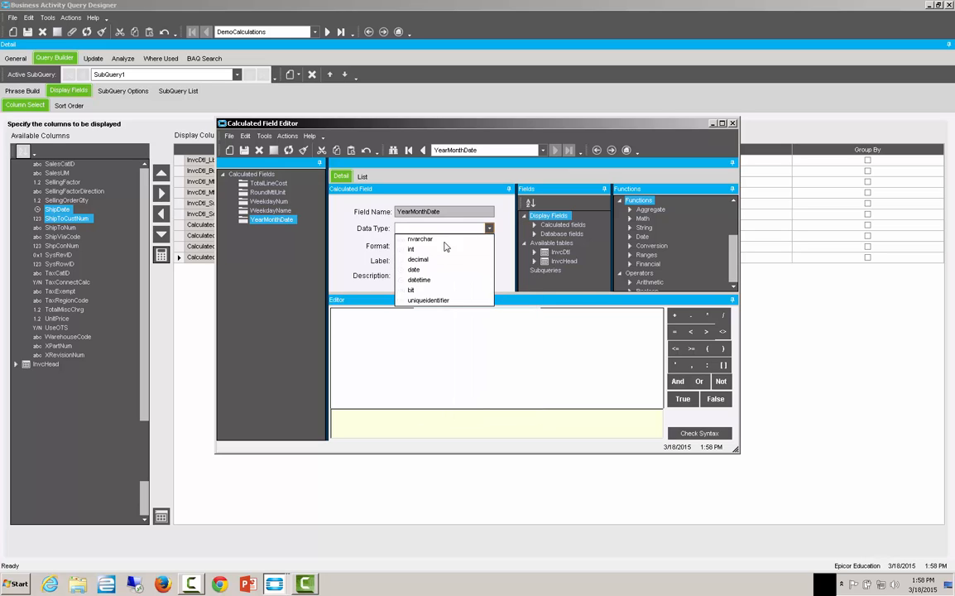
pyautogui.click(419, 239)
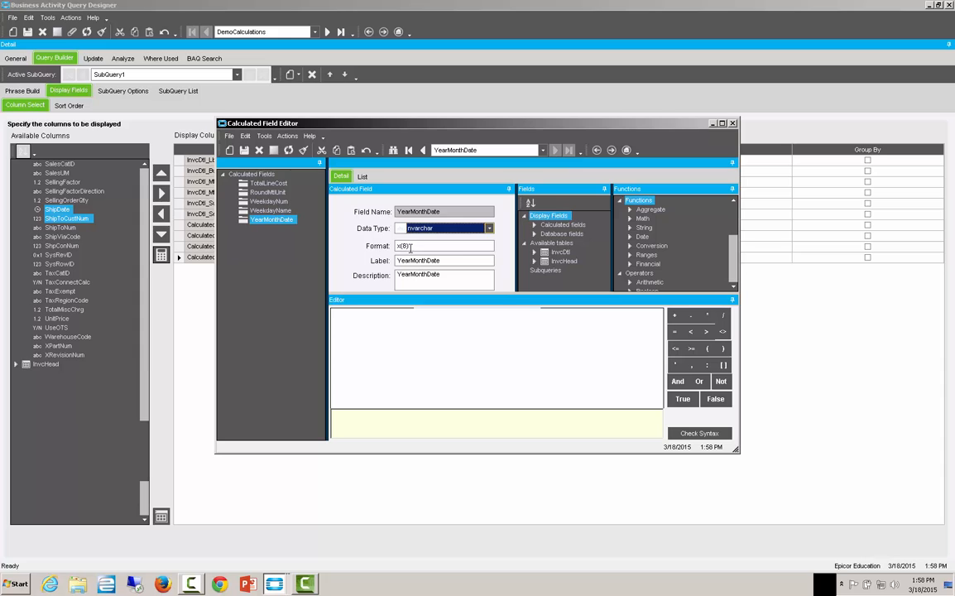
pyautogui.click(406, 242)
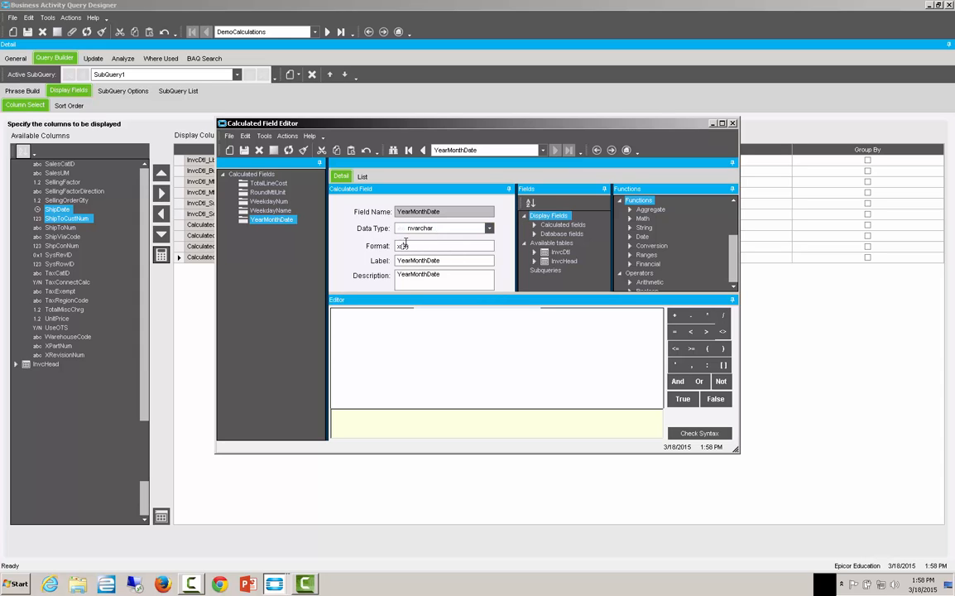
pyautogui.moveTo(404, 244); pyautogui.dragTo(415, 241)
pyautogui.write('15)')
# - Insert the Year(x) date function into the YearMonthDate expression
pyautogui.click(398, 343)
pyautogui.click(630, 237)
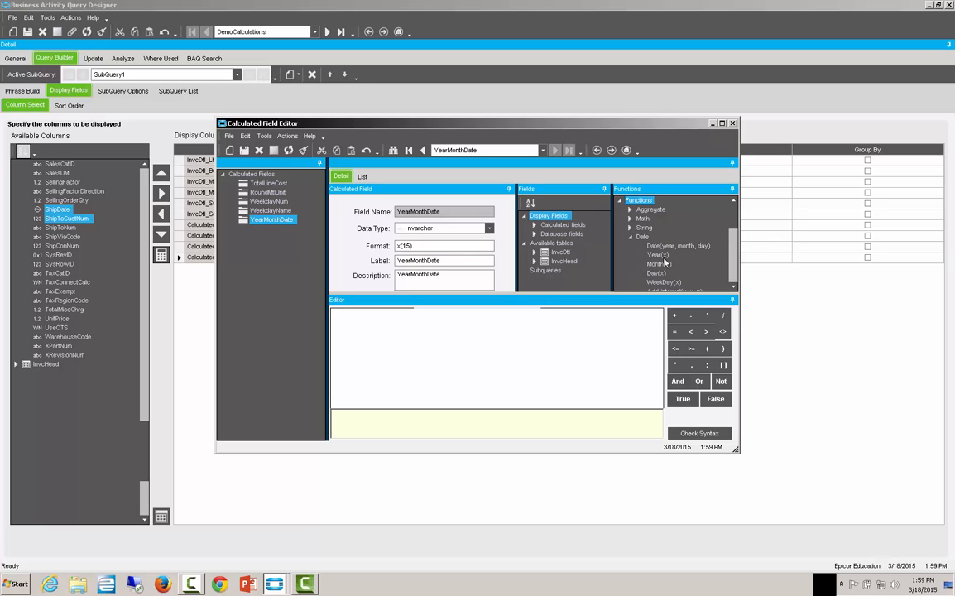
pyautogui.click(660, 257)
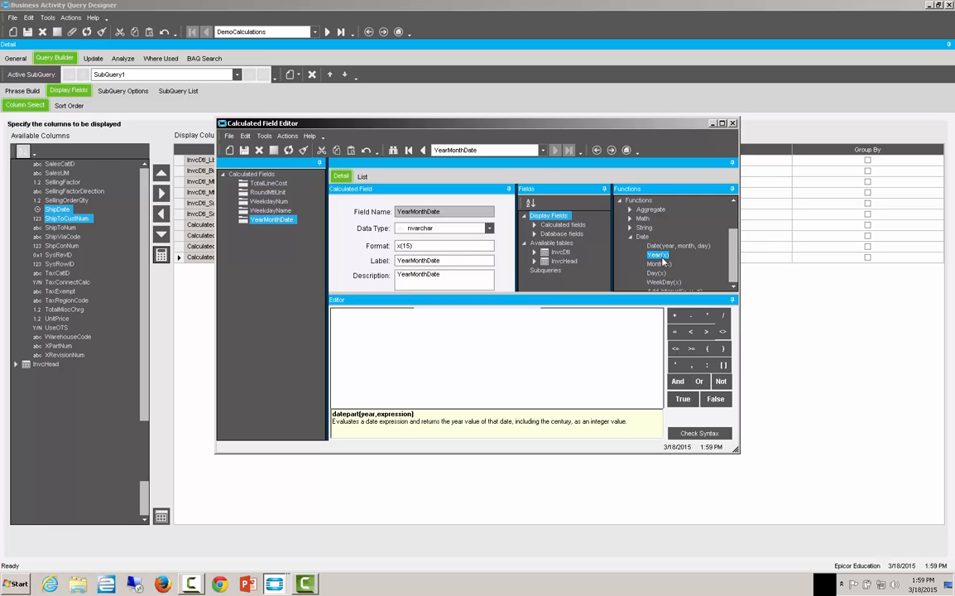
pyautogui.doubleClick(657, 258)
# - Insert the InvoiceDate field from the InvcHead table as the date argument of the year datepart function
pyautogui.doubleClick(546, 261)
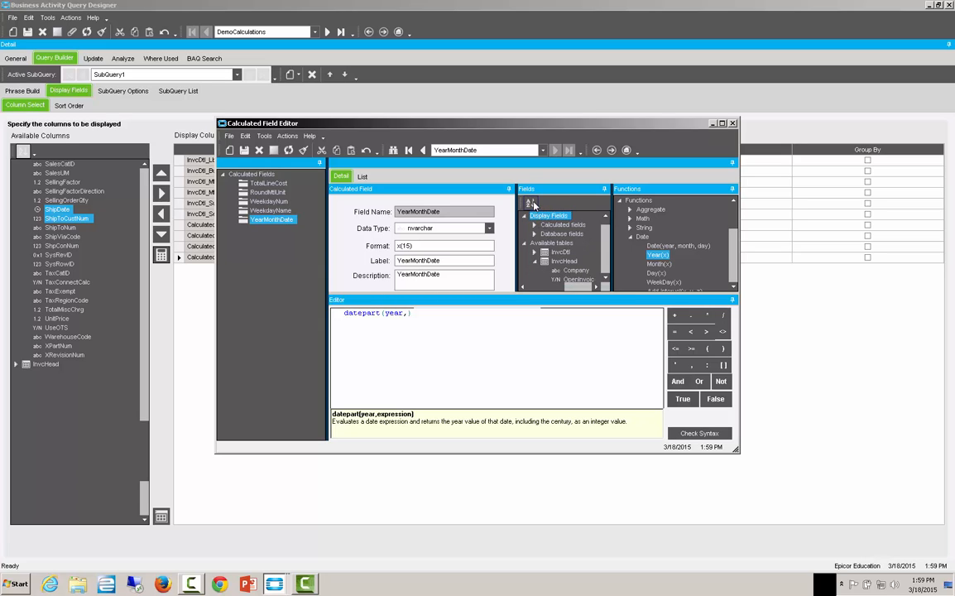
pyautogui.doubleClick(564, 260)
pyautogui.doubleClick(569, 261)
pyautogui.click(577, 271)
pyautogui.press('i')
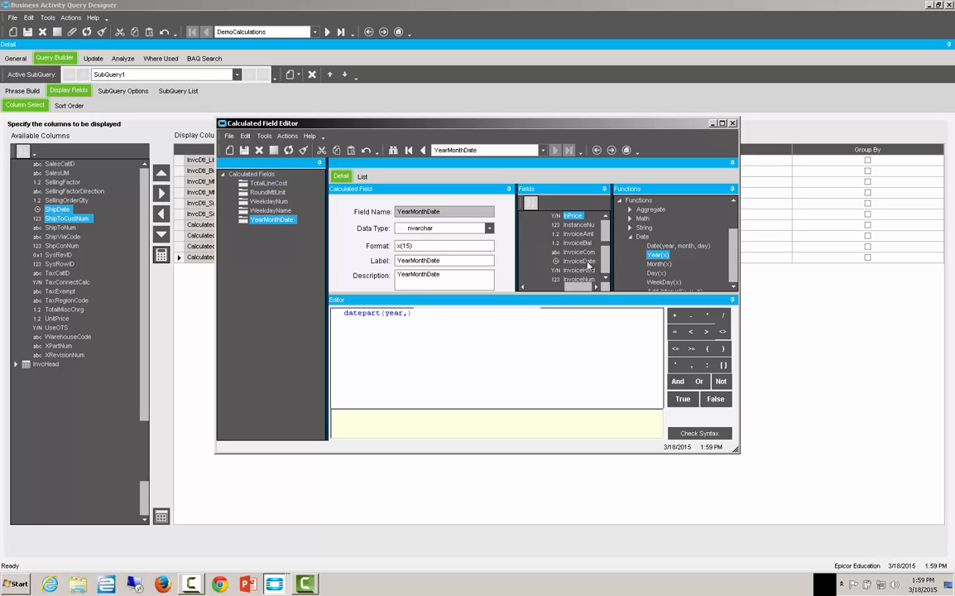
pyautogui.click(587, 262)
pyautogui.doubleClick(587, 261)
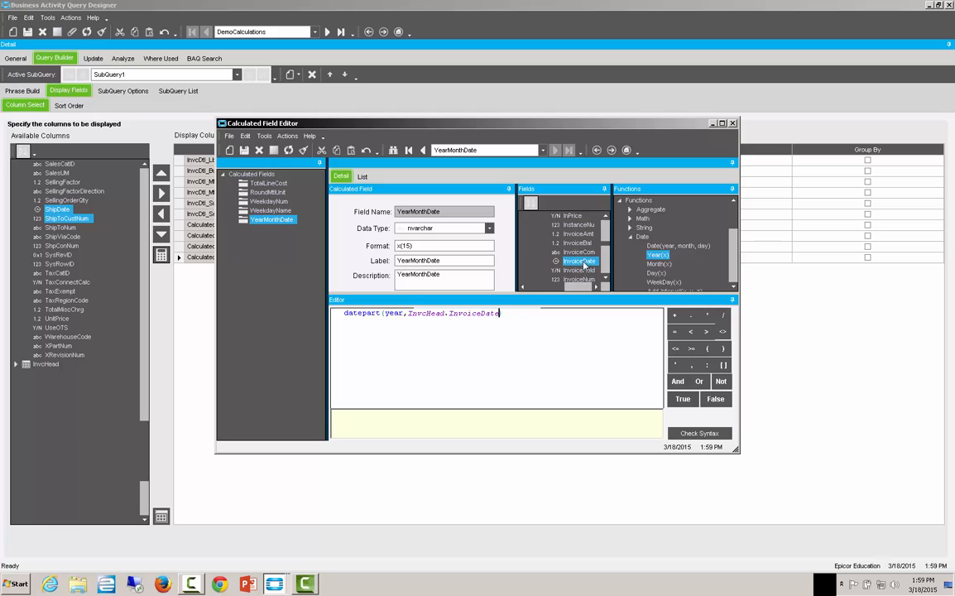
# - Wrap the year datepart in a conversion to varchar: convert(varchar,datepart(year,InvcHead.InvoiceDate))
pyautogui.write(')')
pyautogui.press('BackSpace')
pyautogui.write('))')
pyautogui.press('BackSpace')
pyautogui.write(')')
pyautogui.press('Home')
pyautogui.write('convert')
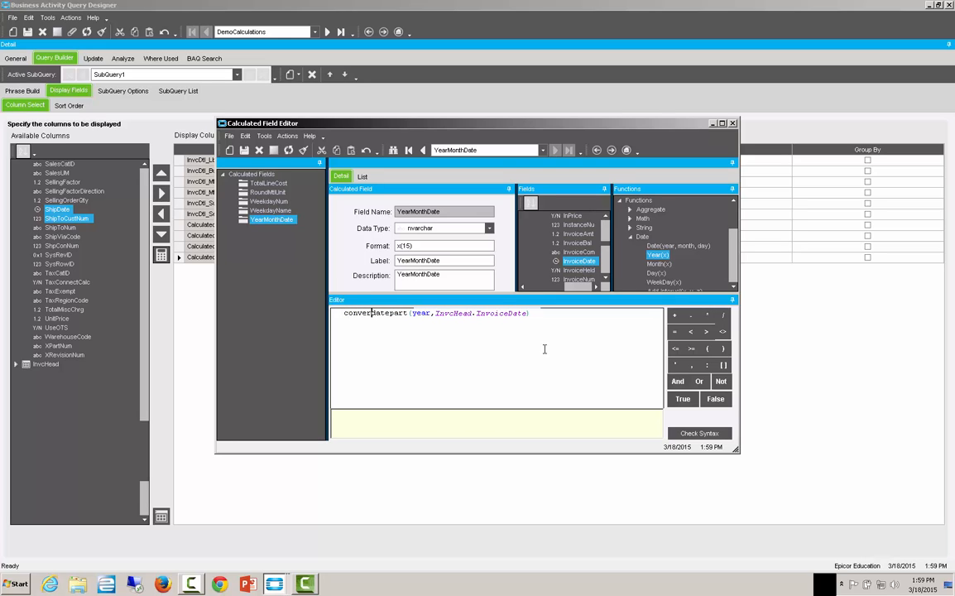
pyautogui.write('(')
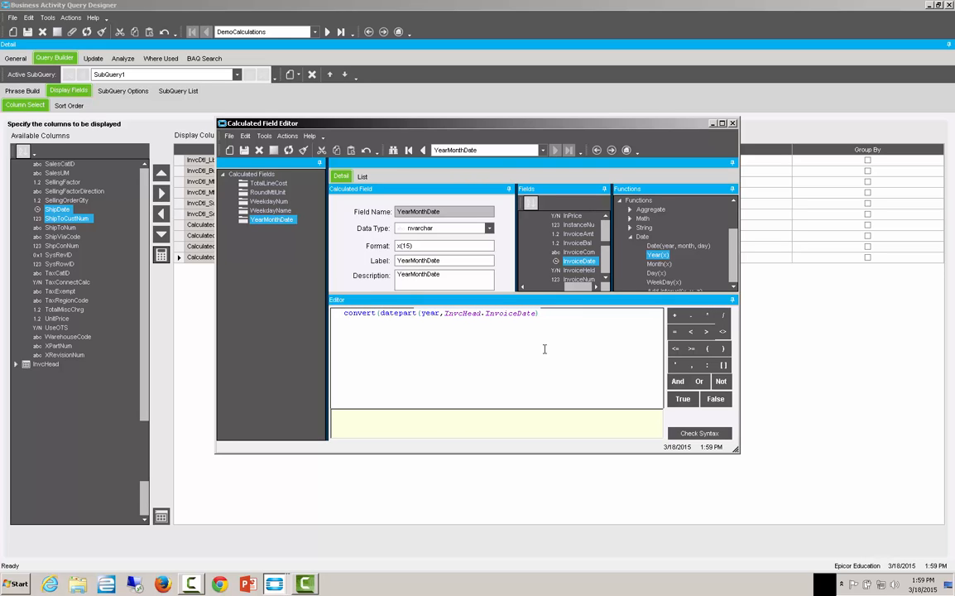
pyautogui.write('varchar')
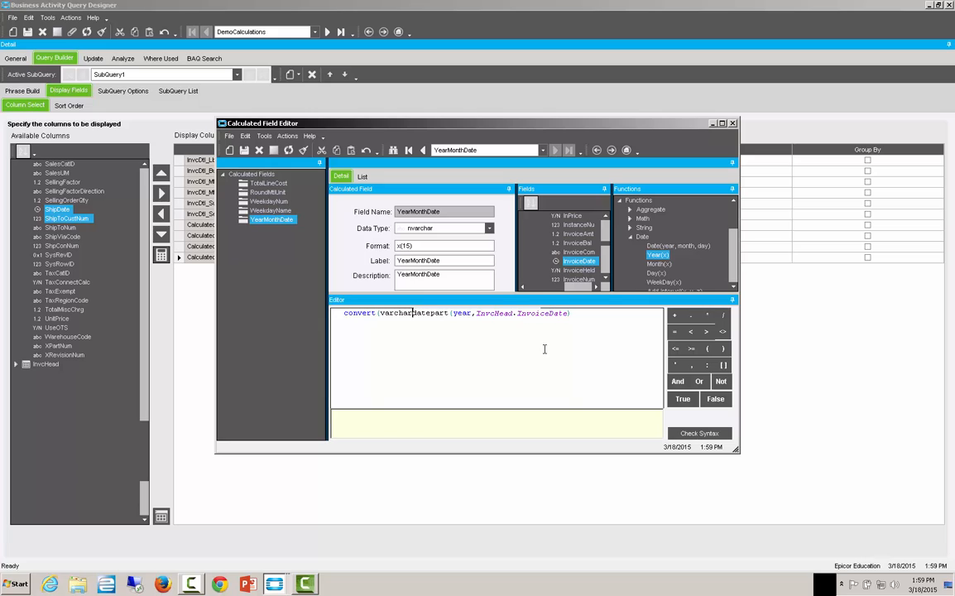
pyautogui.write(',')
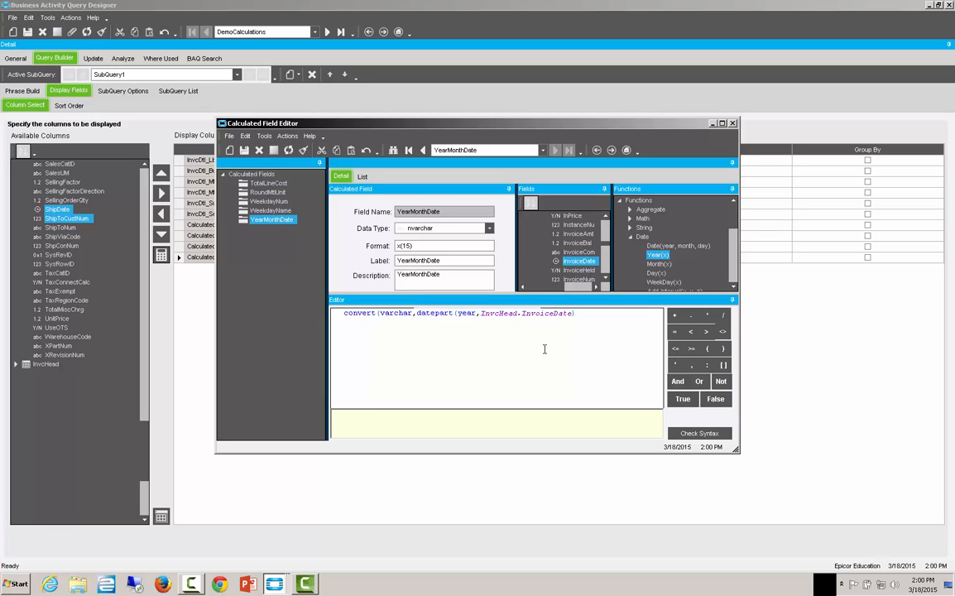
# - Append + '_' + after the converted year to concatenate an underscore separator
pyautogui.click(589, 313)
pyautogui.write('_')
pyautogui.write(' +')
pyautogui.click(596, 315)
pyautogui.write("'-' +")
# - Duplicate the whole convert(varchar,datepart(year,InvcHead.InvoiceDate)) expression at the end, after the underscore separator
pyautogui.moveTo(342, 313); pyautogui.dragTo(573, 313)
pyautogui.rightClick(571, 314)
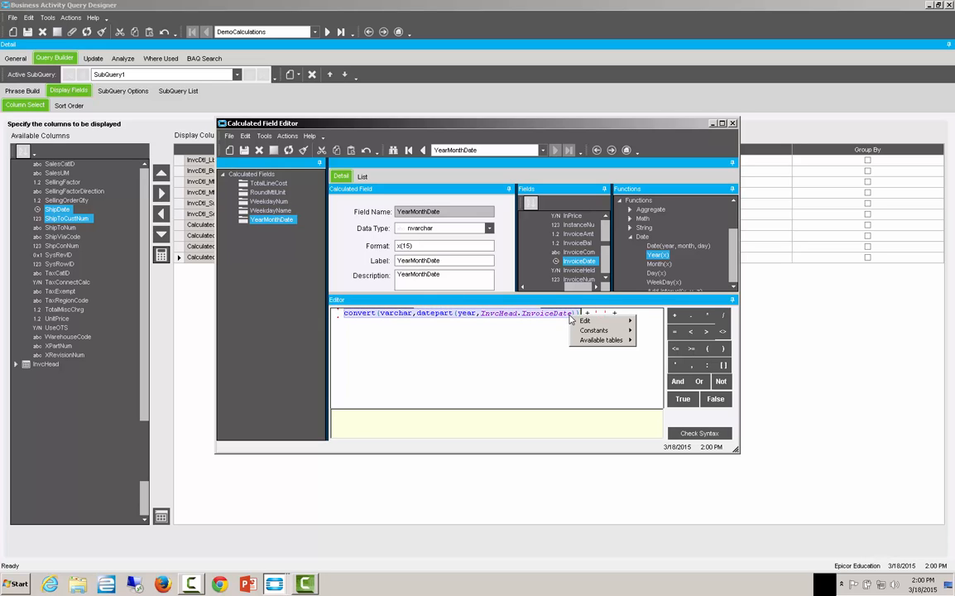
pyautogui.moveTo(586, 322)
pyautogui.click(648, 331)
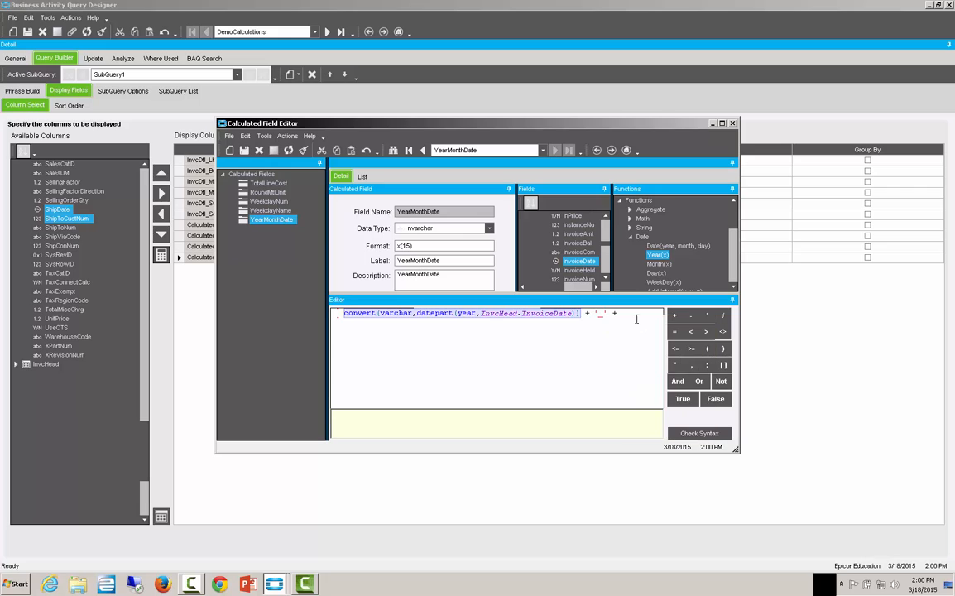
pyautogui.click(628, 315)
pyautogui.hotkey('ctrl', 'v')
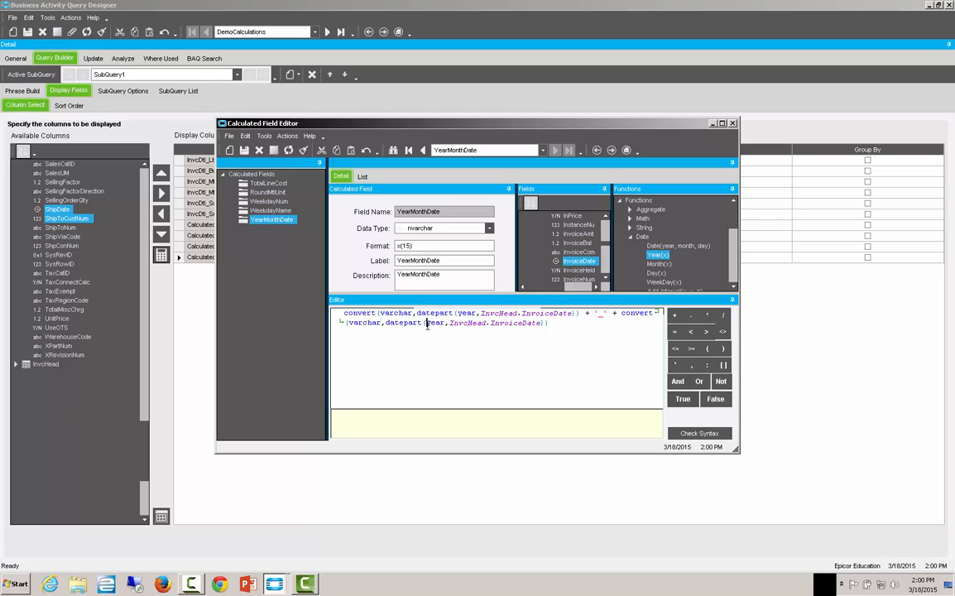
# - Change the second datepart's interval in the YearMonthDate expression to month
pyautogui.write('month')
pyautogui.press('Delete')
pyautogui.press('Delete')
pyautogui.press('Delete')
pyautogui.press('Delete')
# - Append + '_' + and another copy of the converted year datepart after the month part
pyautogui.click(559, 323)
pyautogui.write("+ '_'")
pyautogui.hotkey('ctrl', 'v')
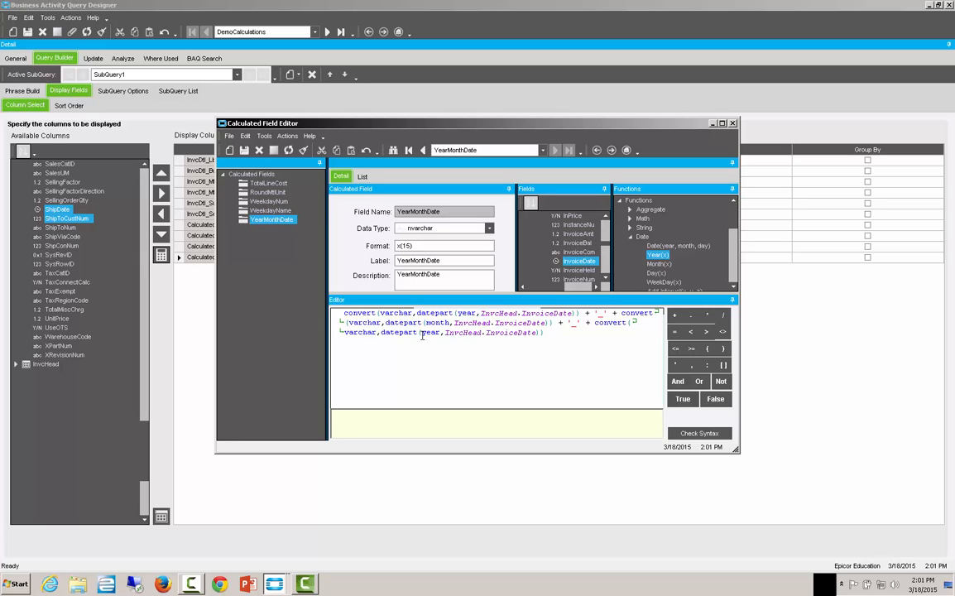
# - Change the third datepart's interval to day and check the YearMonthDate expression's syntax
pyautogui.moveTo(422, 332); pyautogui.dragTo(436, 332)
pyautogui.write('day')
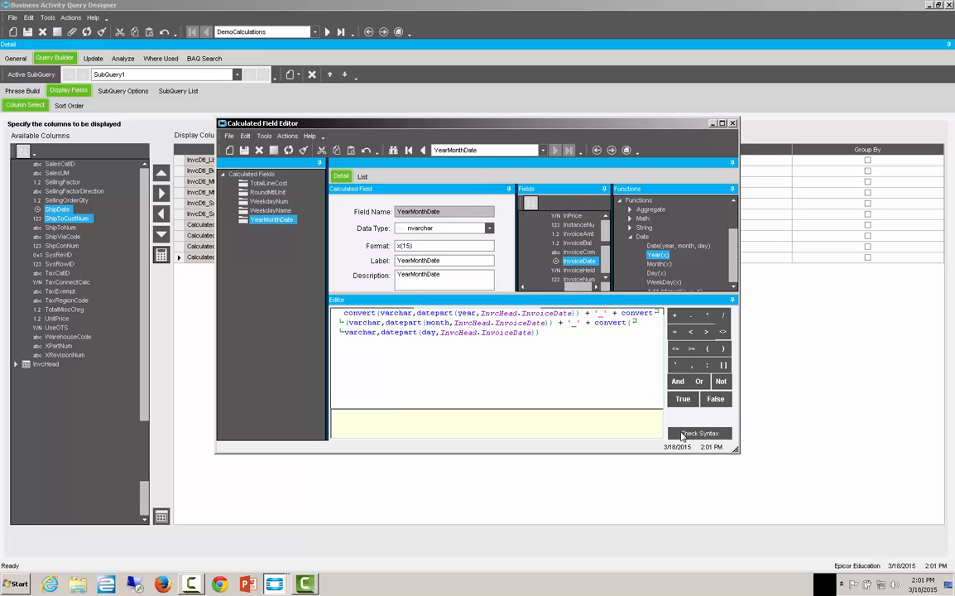
pyautogui.click(682, 436)
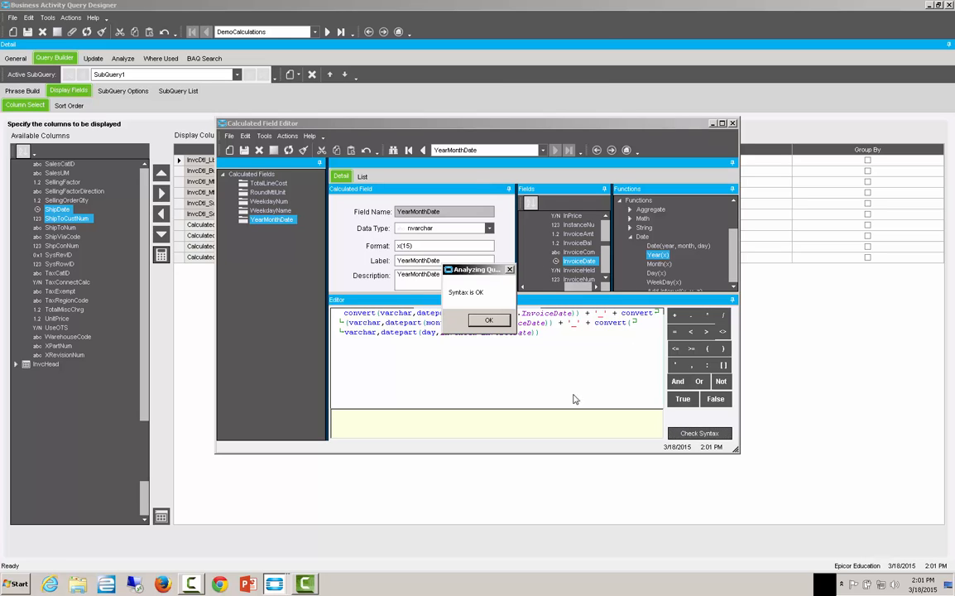
# - Start a new calculated field with the expression dateadd(day, 21,InvcHead.ShipDate), using the Add-interval date function
pyautogui.click(490, 320)
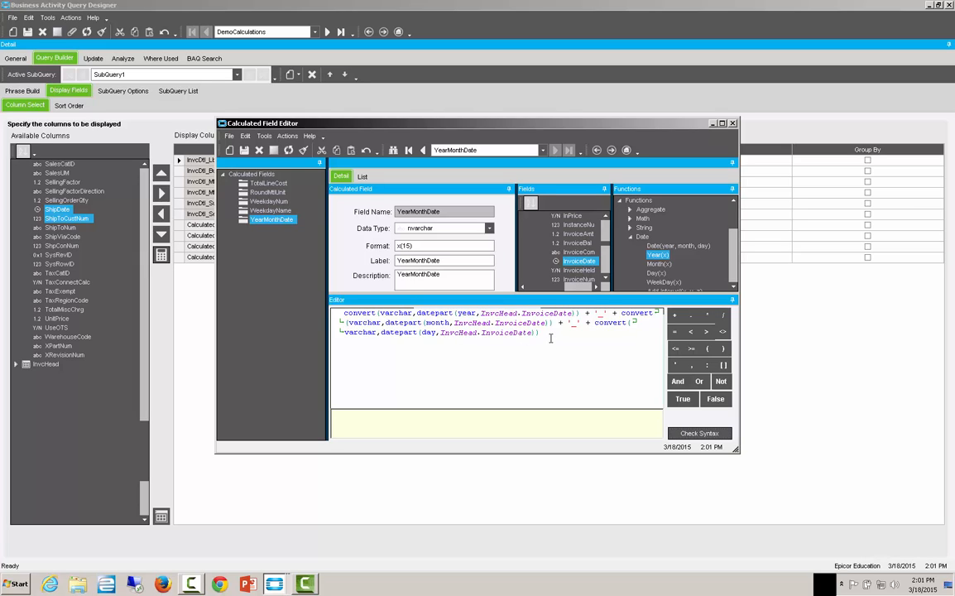
pyautogui.click(229, 151)
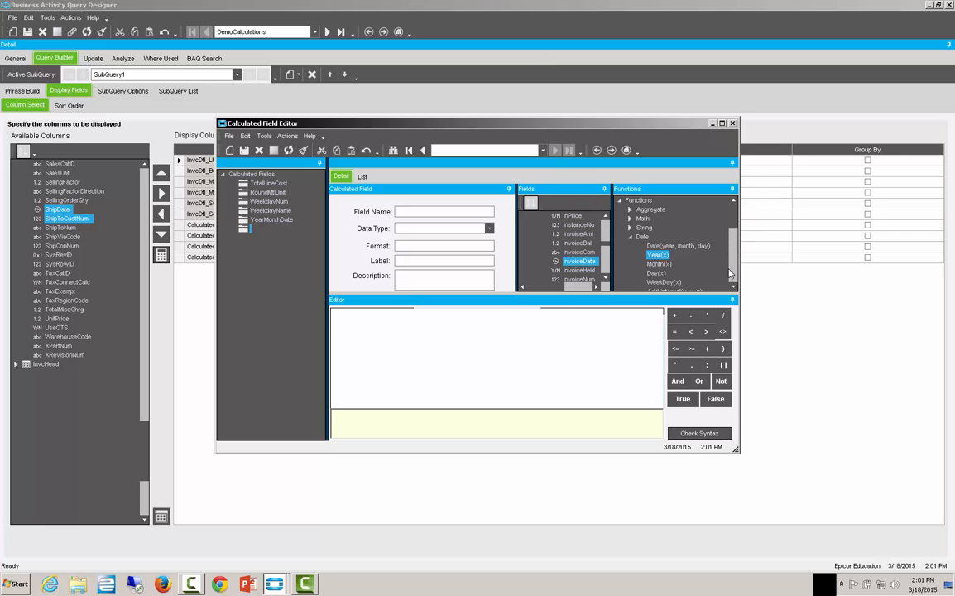
pyautogui.scroll(-2, 683, 242)
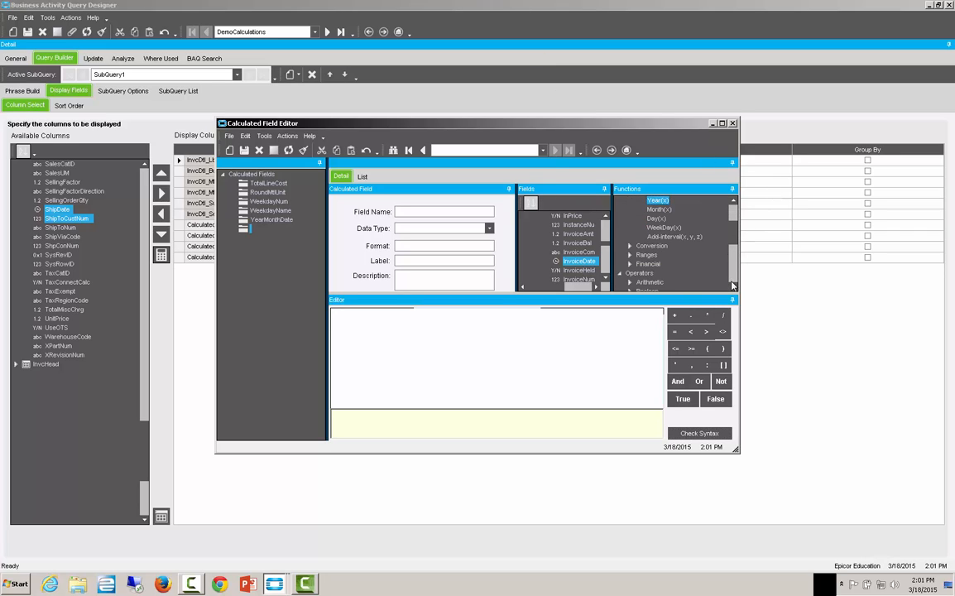
pyautogui.click(680, 237)
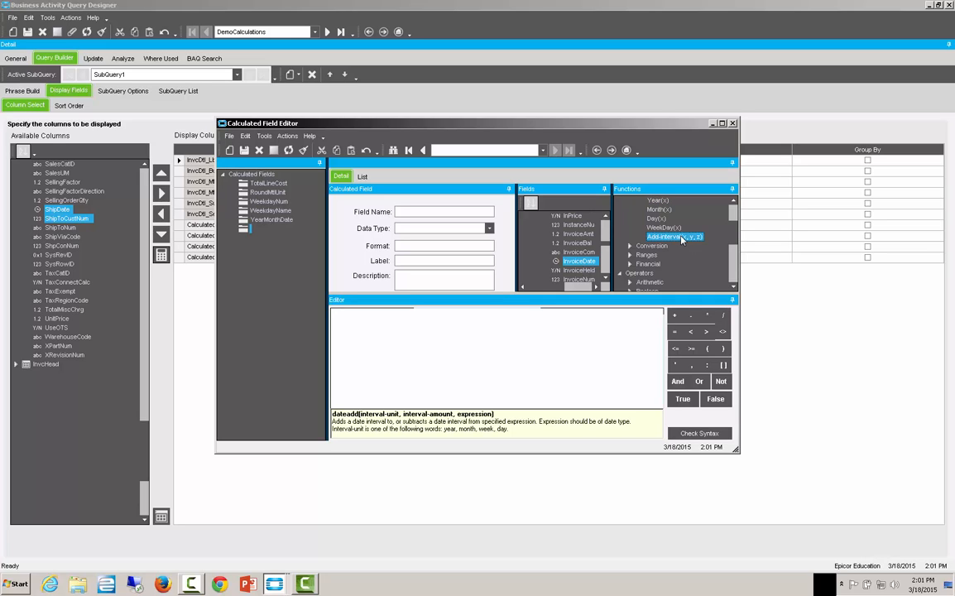
pyautogui.scroll(-3, 734, 250)
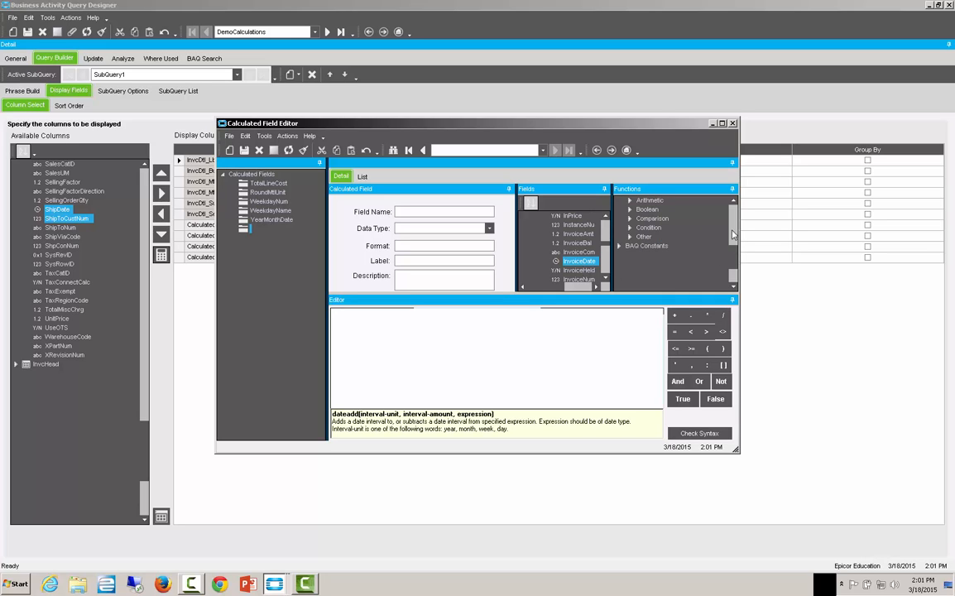
pyautogui.scroll(3, 732, 236)
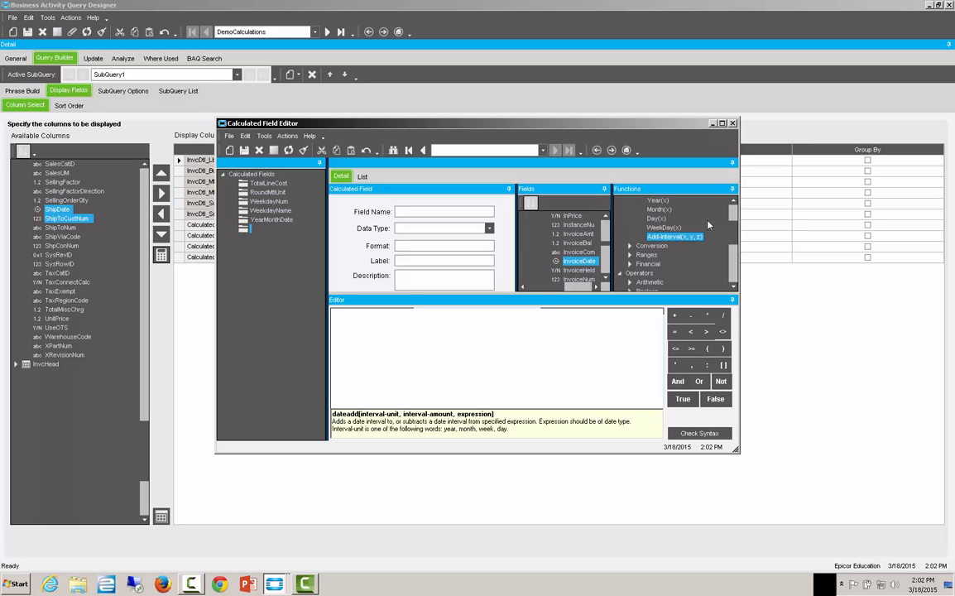
pyautogui.doubleClick(683, 238)
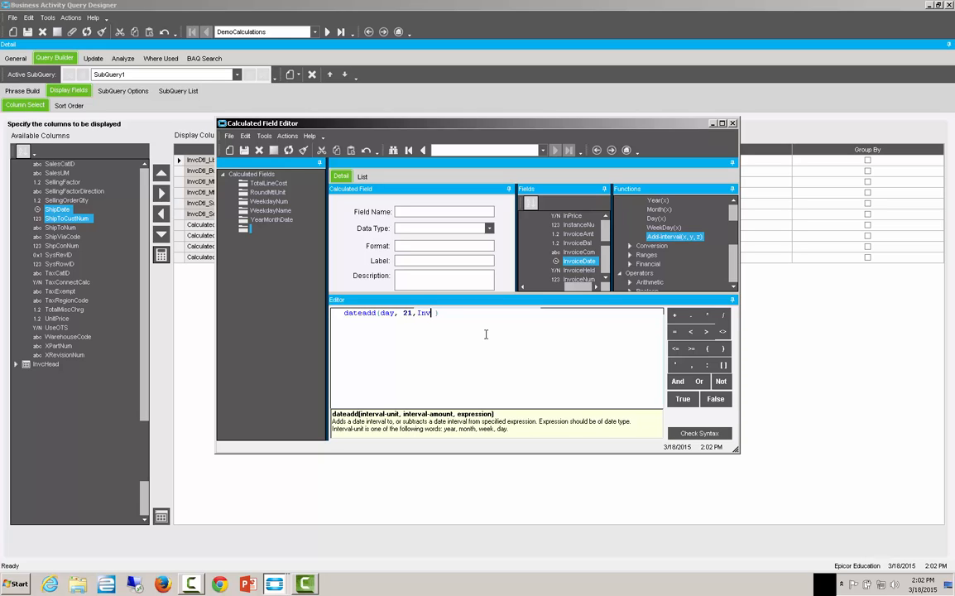
pyautogui.write('Head.S')
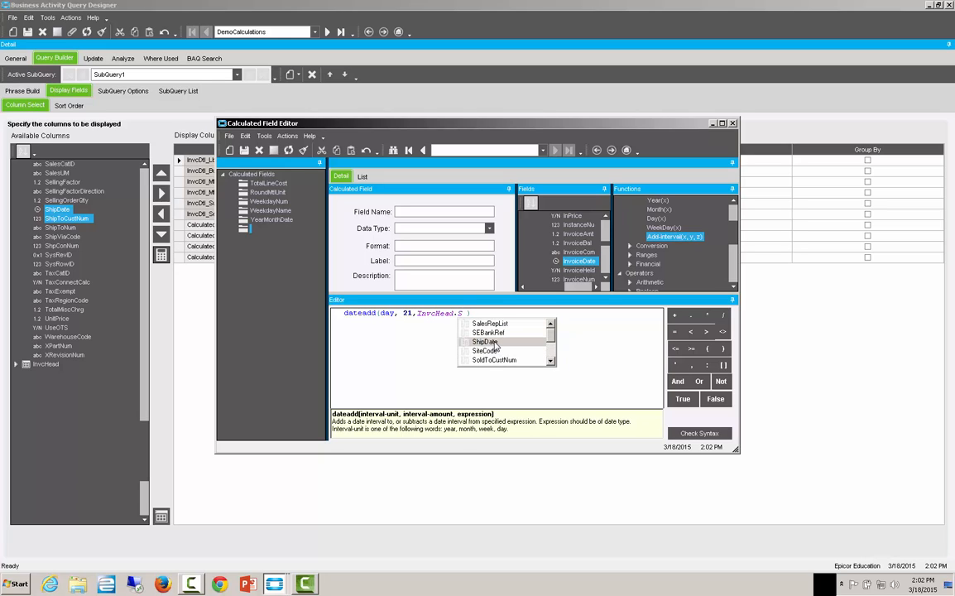
pyautogui.doubleClick(494, 342)
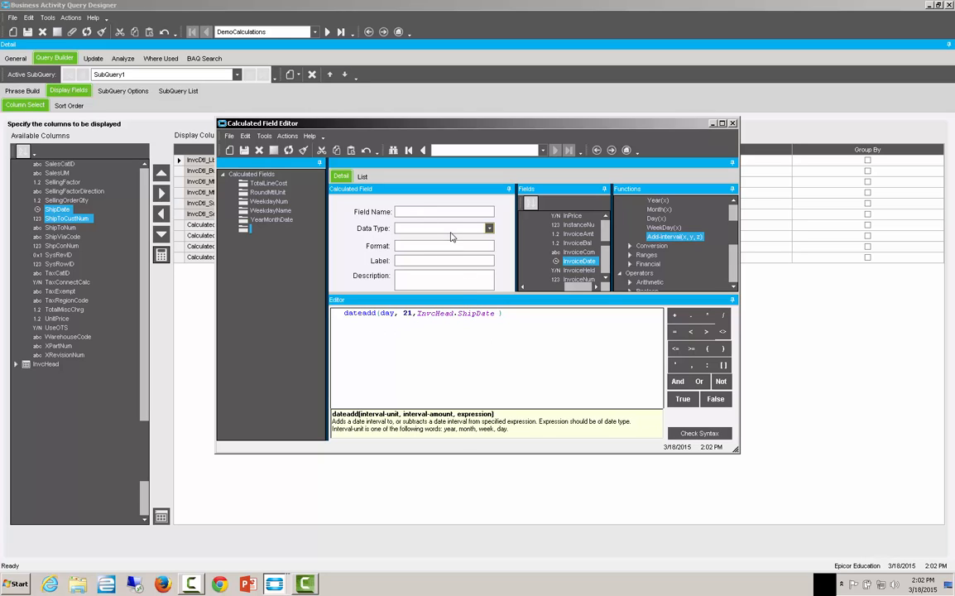
# - Name the new field AddShip, reuse that name as its label and description, and set its data type to datetime
pyautogui.write('AddShip')
pyautogui.doubleClick(411, 211)
pyautogui.rightClick(411, 213)
pyautogui.click(448, 234)
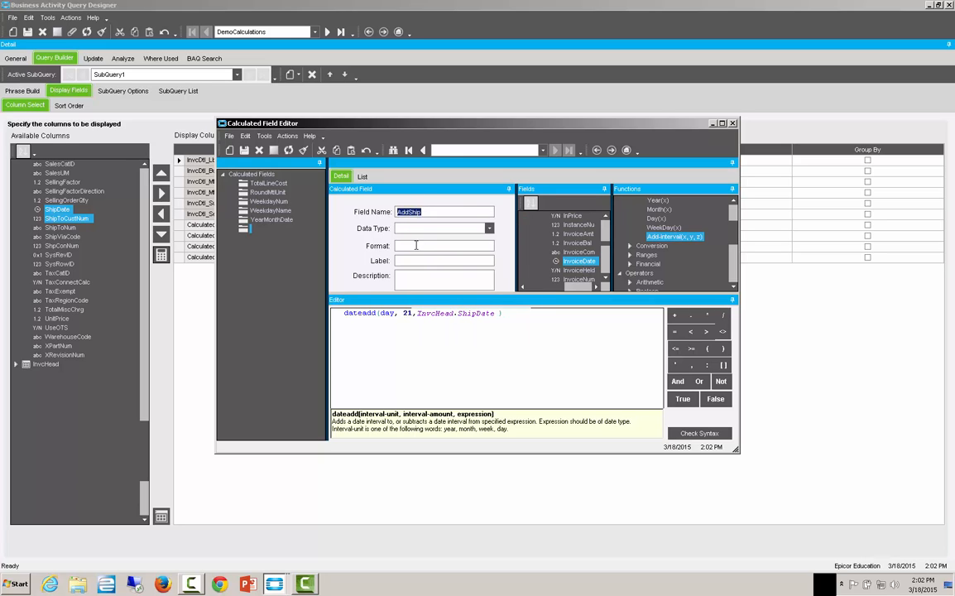
pyautogui.rightClick(414, 247)
pyautogui.click(402, 262)
pyautogui.rightClick(401, 261)
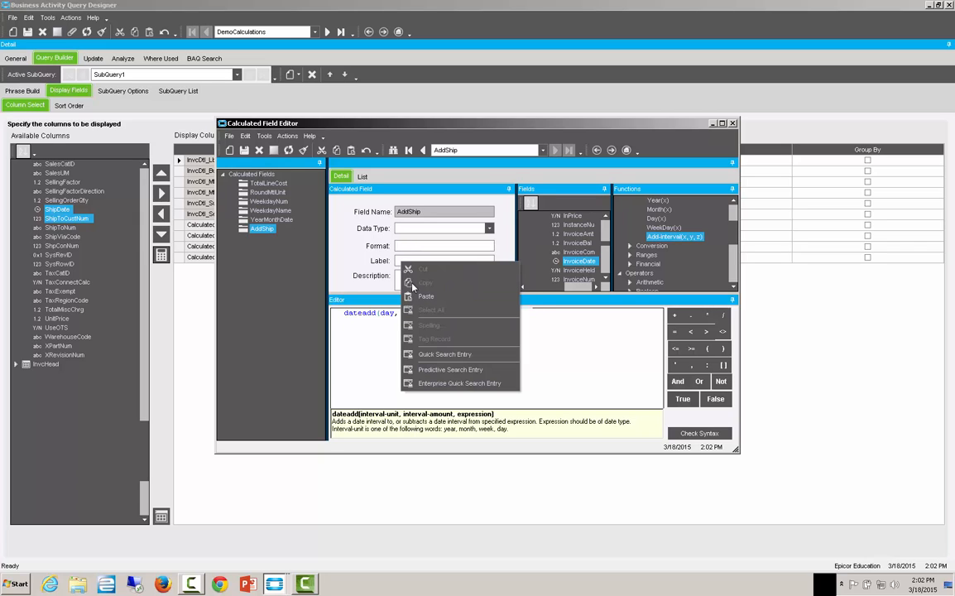
pyautogui.click(421, 297)
pyautogui.rightClick(422, 279)
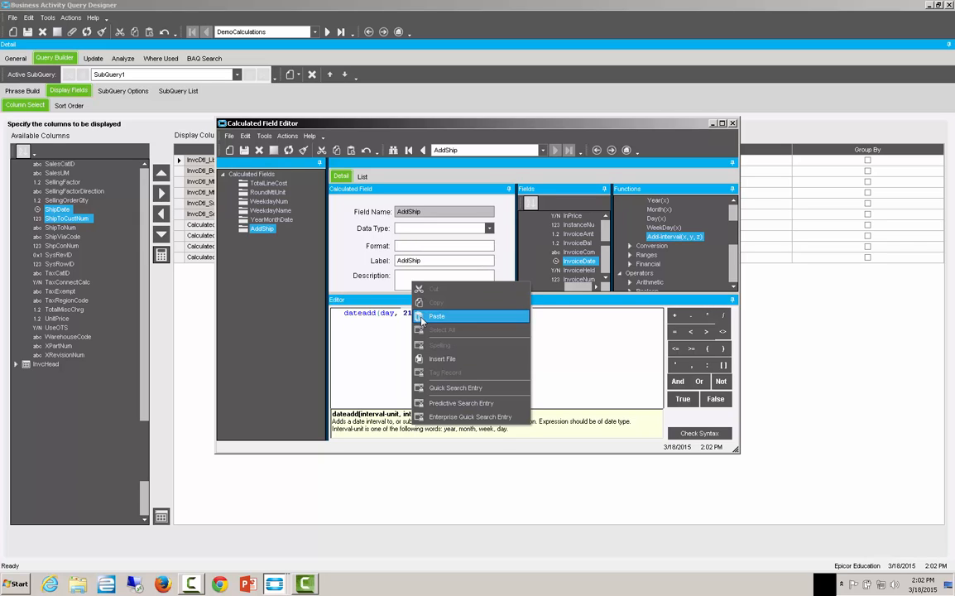
pyautogui.click(440, 315)
pyautogui.click(439, 228)
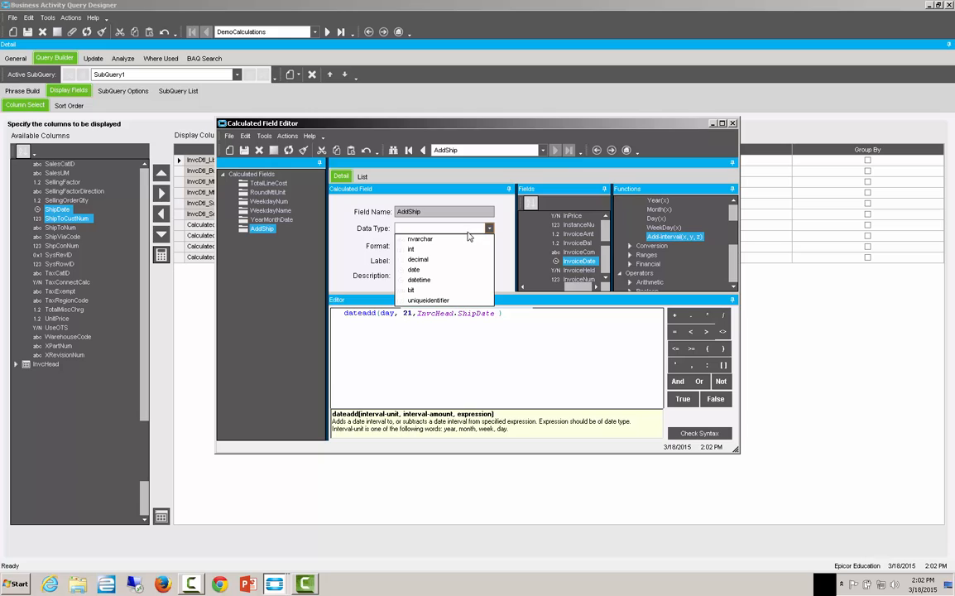
pyautogui.click(422, 279)
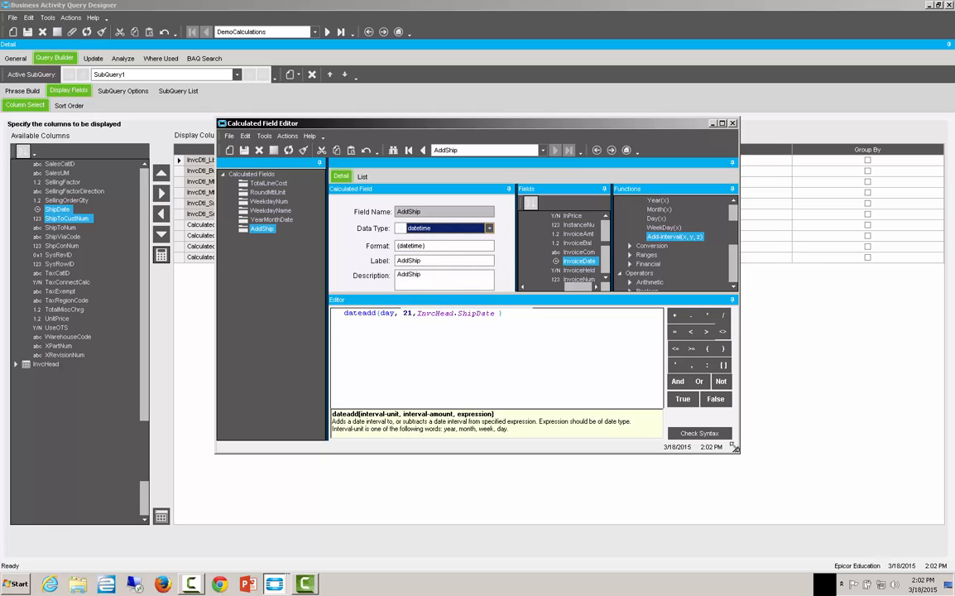
# - Check the syntax of the AddShip expression and save the calculated field
pyautogui.click(699, 432)
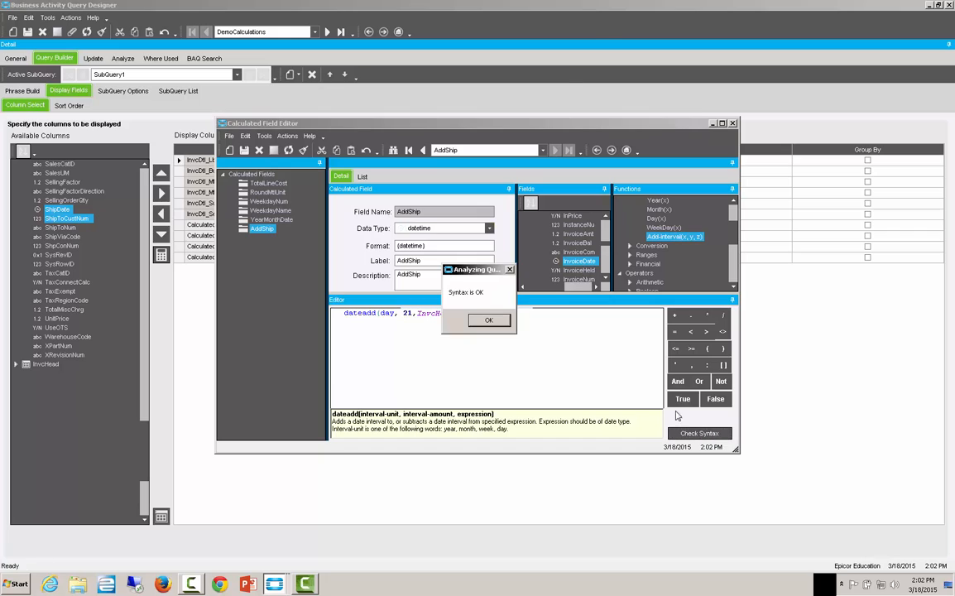
pyautogui.click(485, 319)
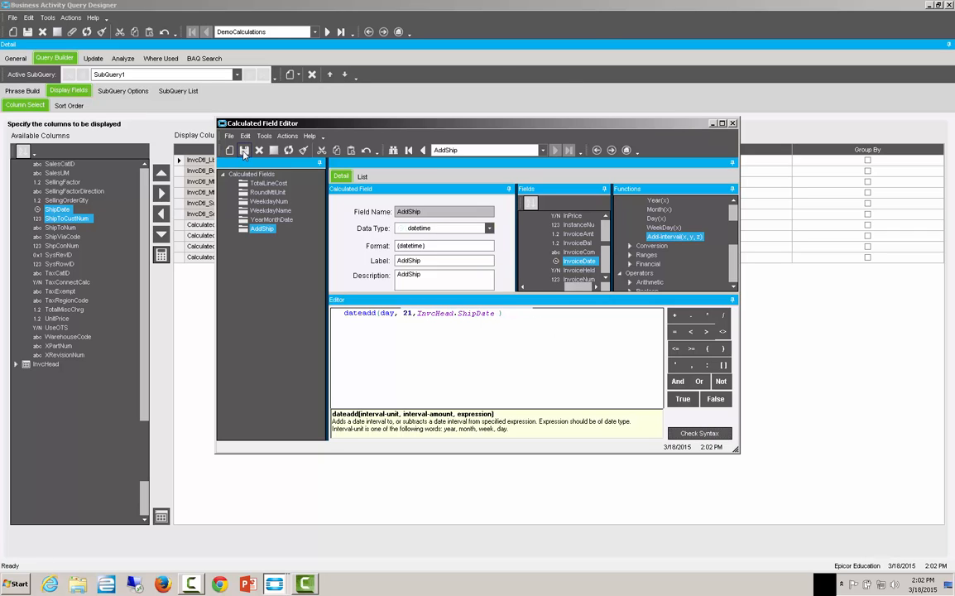
pyautogui.click(244, 150)
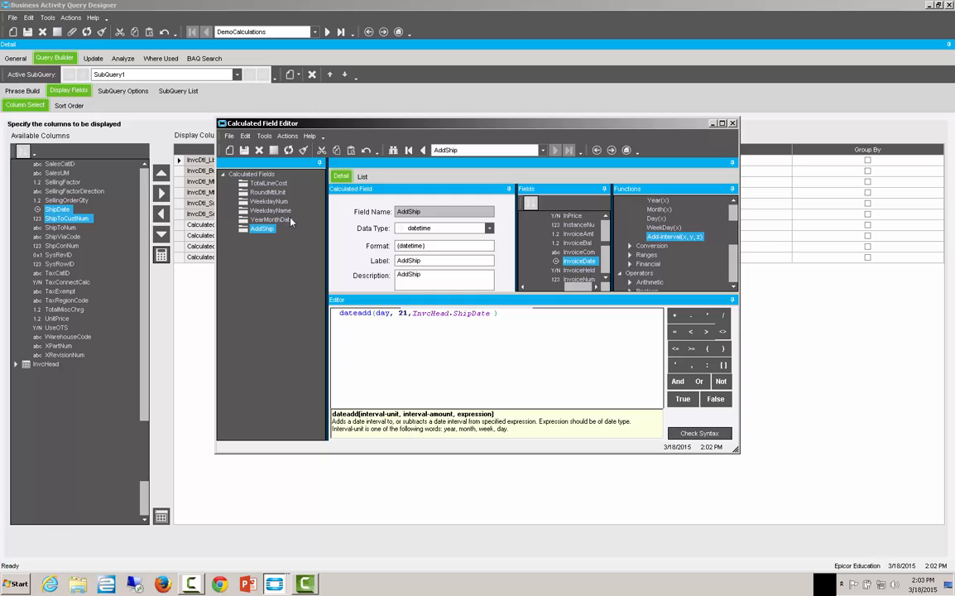
# - Create a new calculated field named SubShip and paste a copy of AddShip's dateadd expression into it
pyautogui.moveTo(496, 313); pyautogui.dragTo(340, 313)
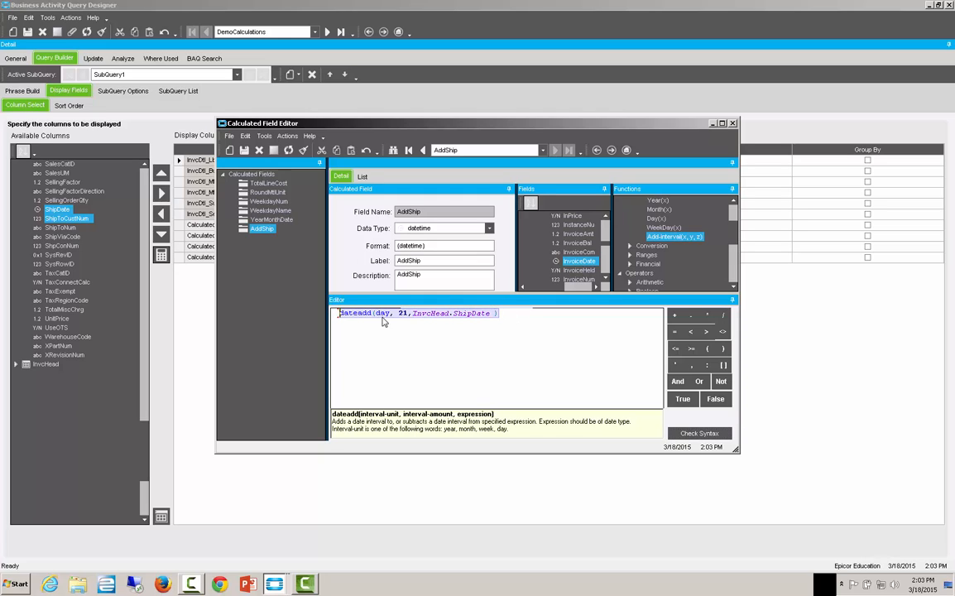
pyautogui.click(509, 314)
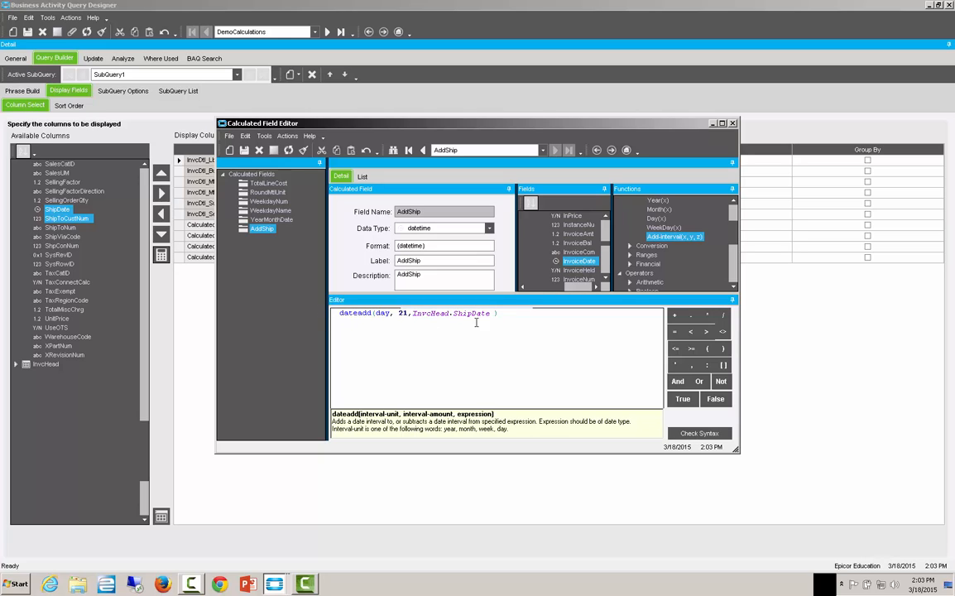
pyautogui.moveTo(500, 314); pyautogui.dragTo(336, 314)
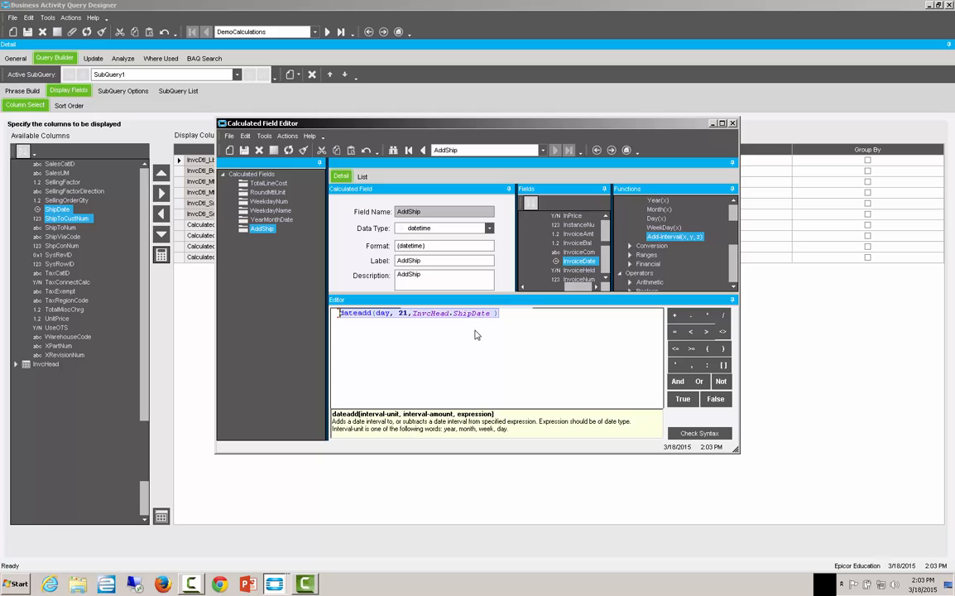
pyautogui.click(229, 149)
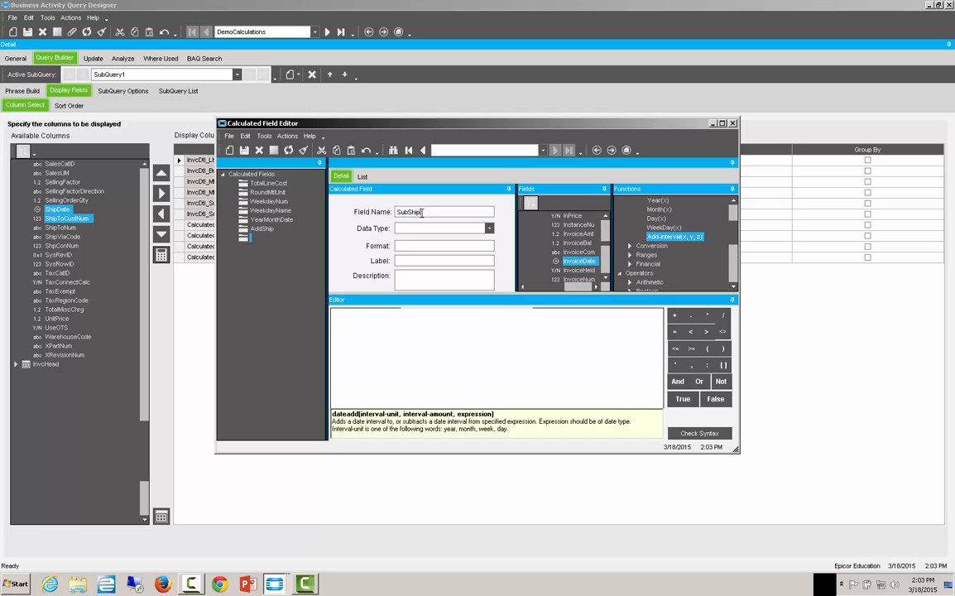
pyautogui.click(382, 354)
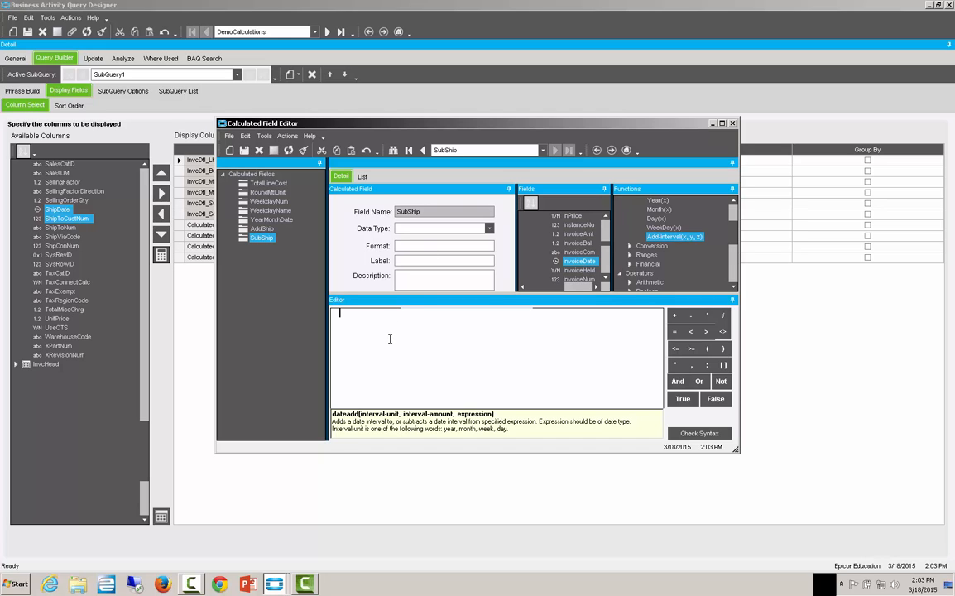
pyautogui.rightClick(390, 339)
pyautogui.moveTo(417, 344)
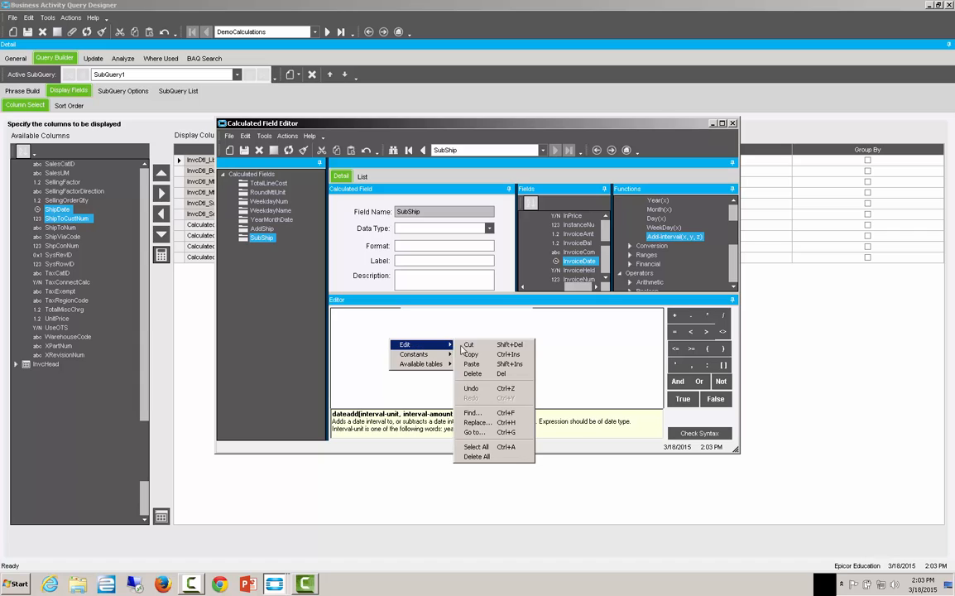
pyautogui.click(470, 364)
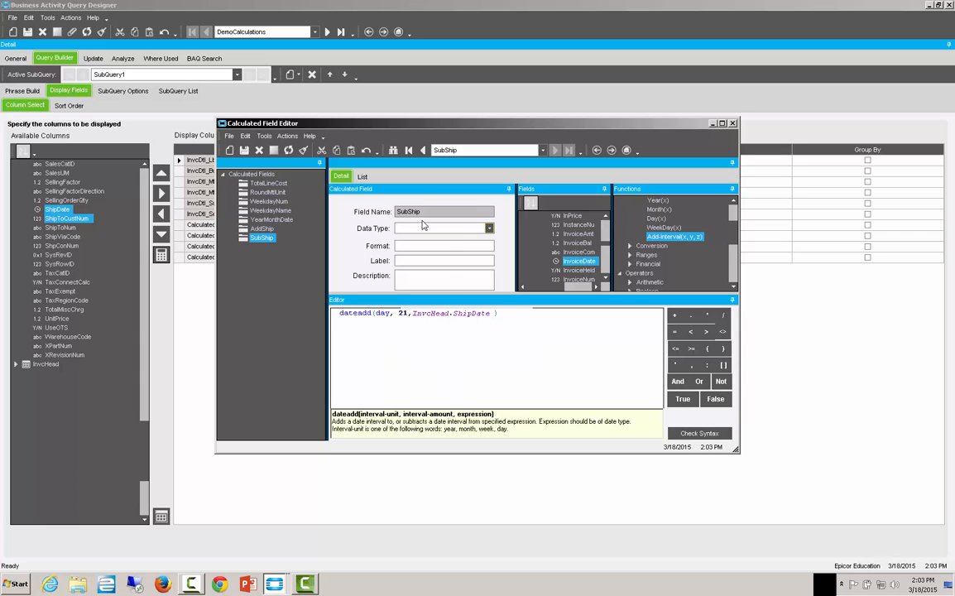
# - Copy the name SubShip into the field's label and description, and set its data type to datetime
pyautogui.doubleClick(408, 212)
pyautogui.hotkey('ctrl', 'c')
pyautogui.rightClick(410, 215)
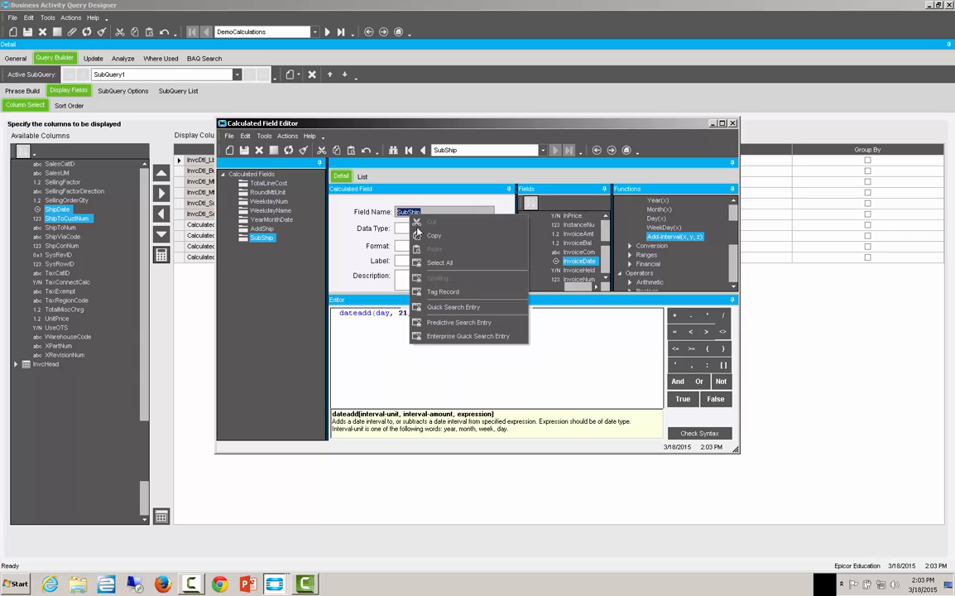
pyautogui.click(430, 239)
pyautogui.rightClick(411, 245)
pyautogui.click(405, 263)
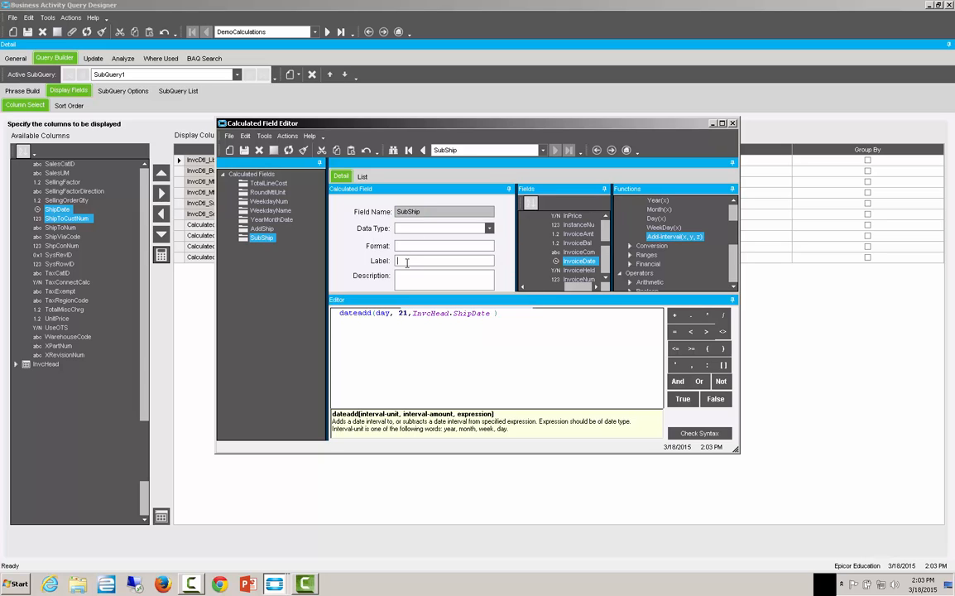
pyautogui.rightClick(406, 263)
pyautogui.click(431, 298)
pyautogui.rightClick(417, 282)
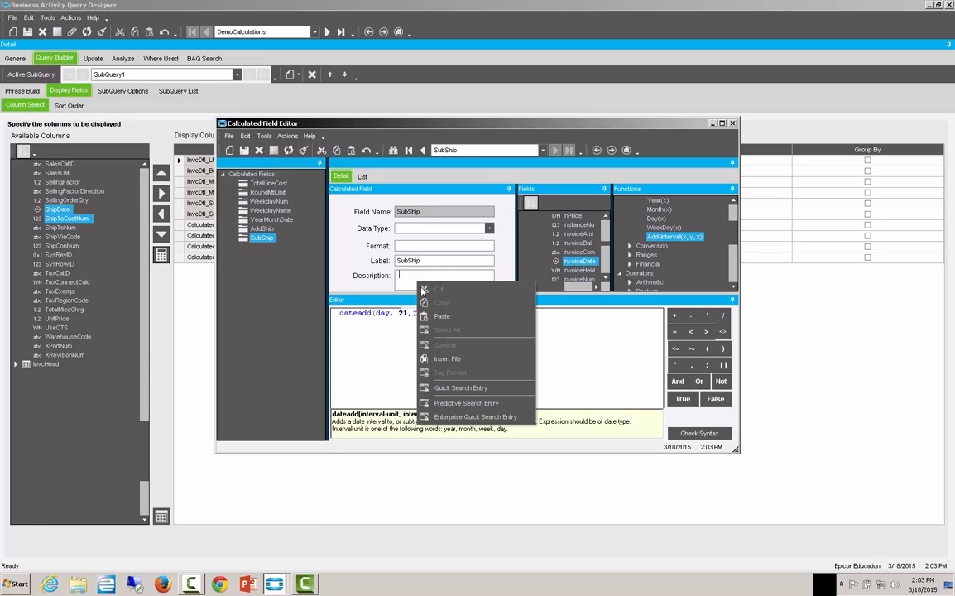
pyautogui.click(436, 318)
pyautogui.click(453, 229)
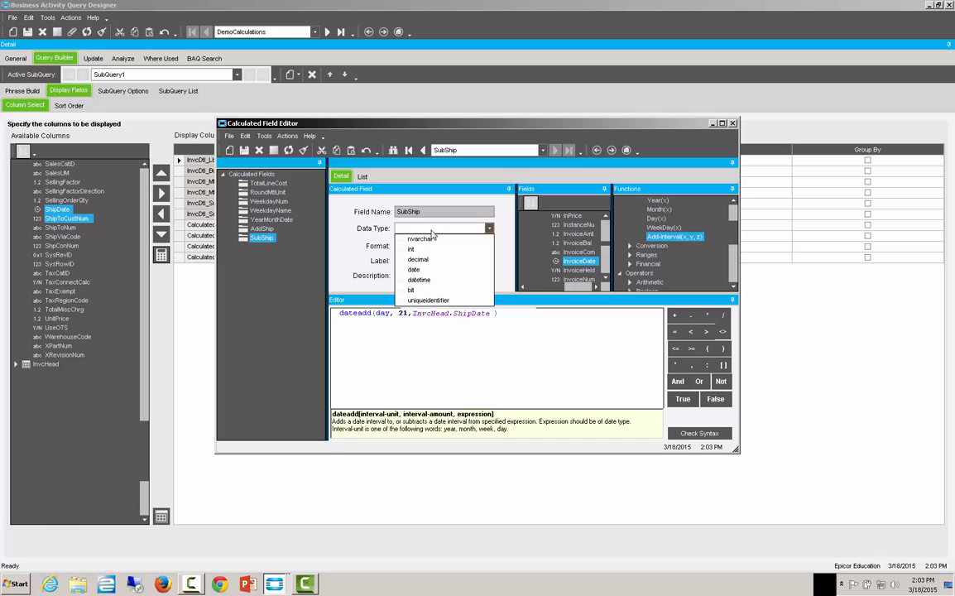
pyautogui.click(418, 280)
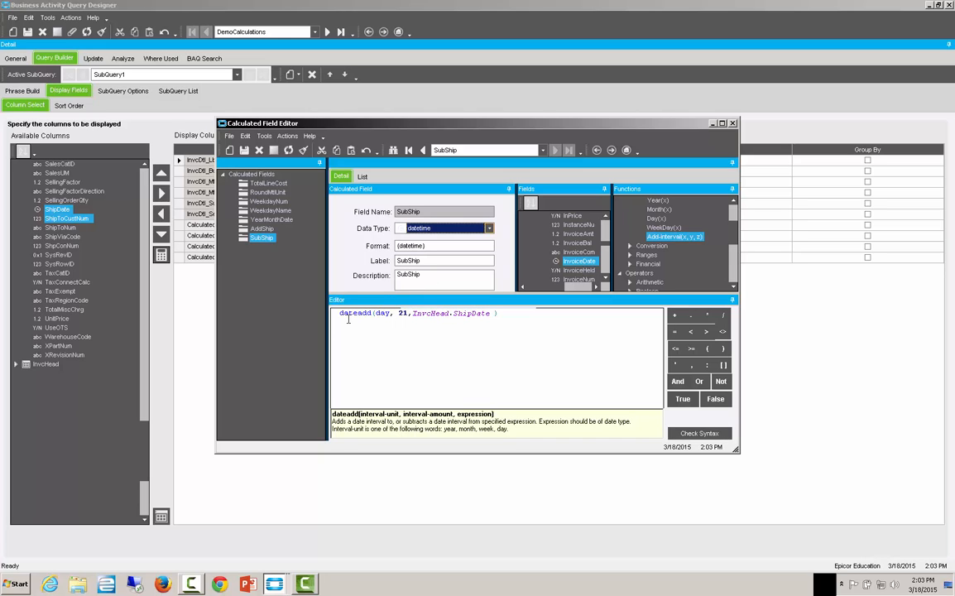
# - Change the day interval in the SubShip dateadd expression to -14 and check the syntax
pyautogui.click(398, 313)
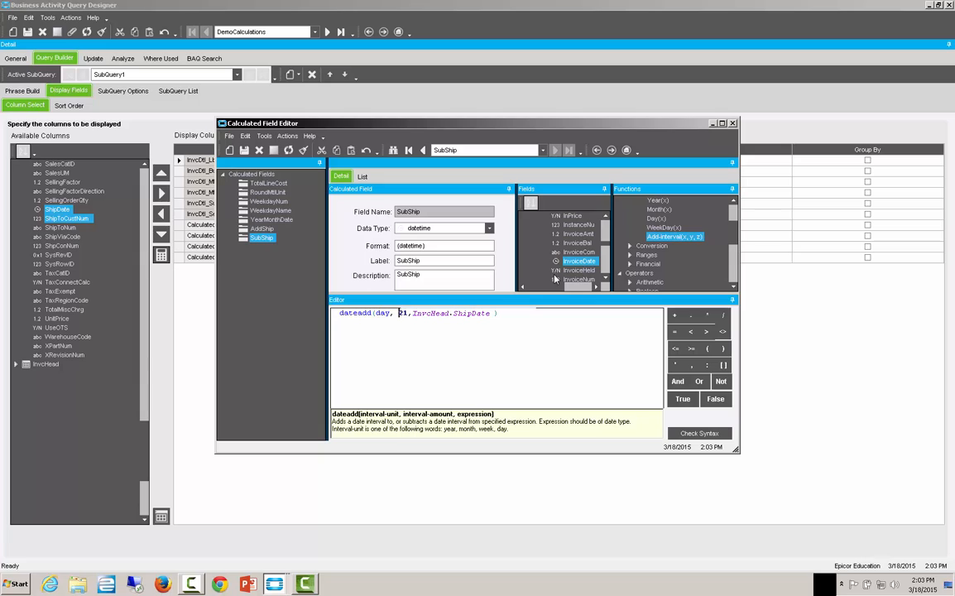
pyautogui.write('-')
pyautogui.press('Delete')
pyautogui.press('Delete')
pyautogui.write('14')
pyautogui.press('Delete')
pyautogui.click(674, 438)
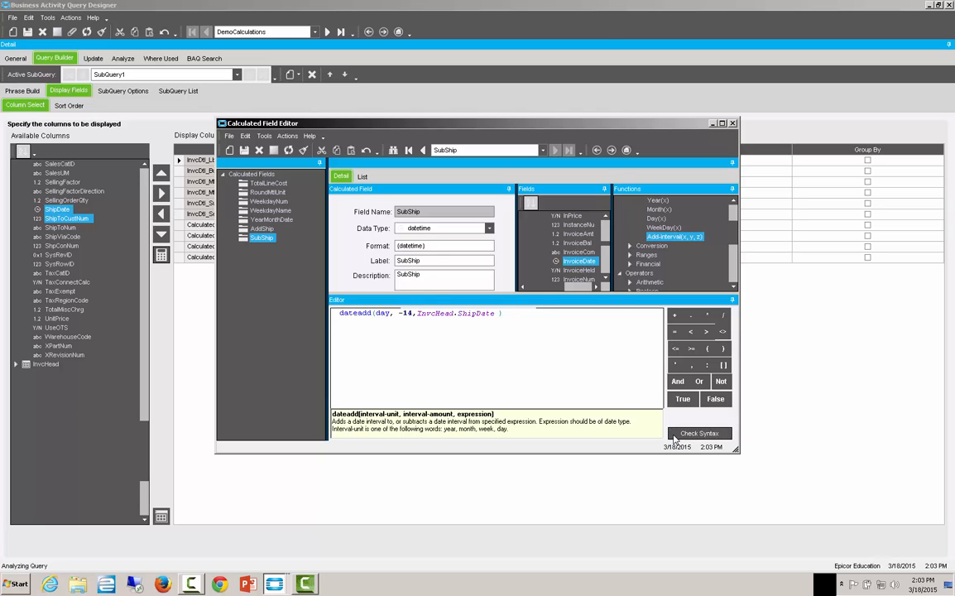
pyautogui.click(487, 319)
# - Start another new calculated field and insert the Case x When y Then z Else condition template into its expression
pyautogui.click(230, 150)
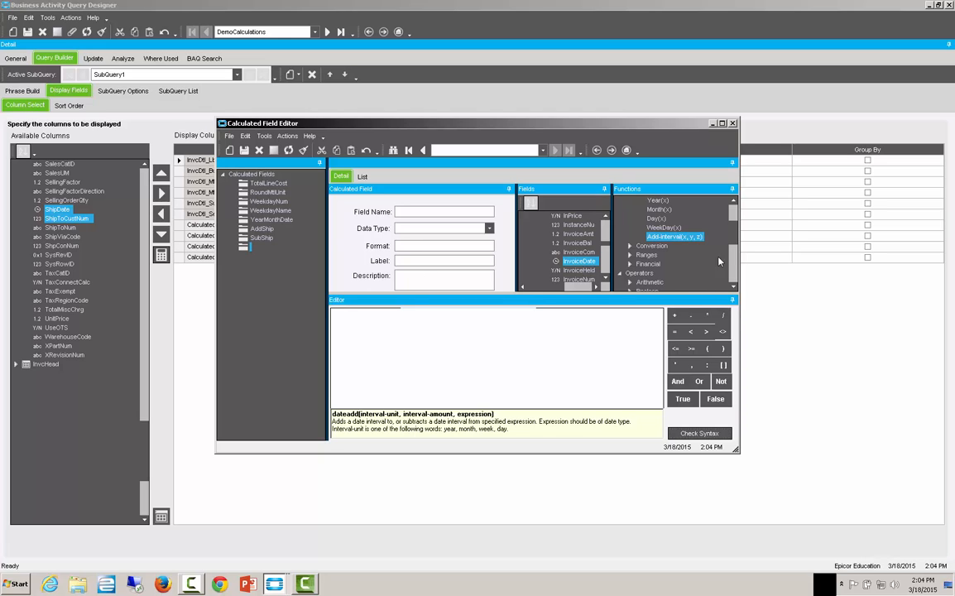
pyautogui.scroll(-2, 731, 284)
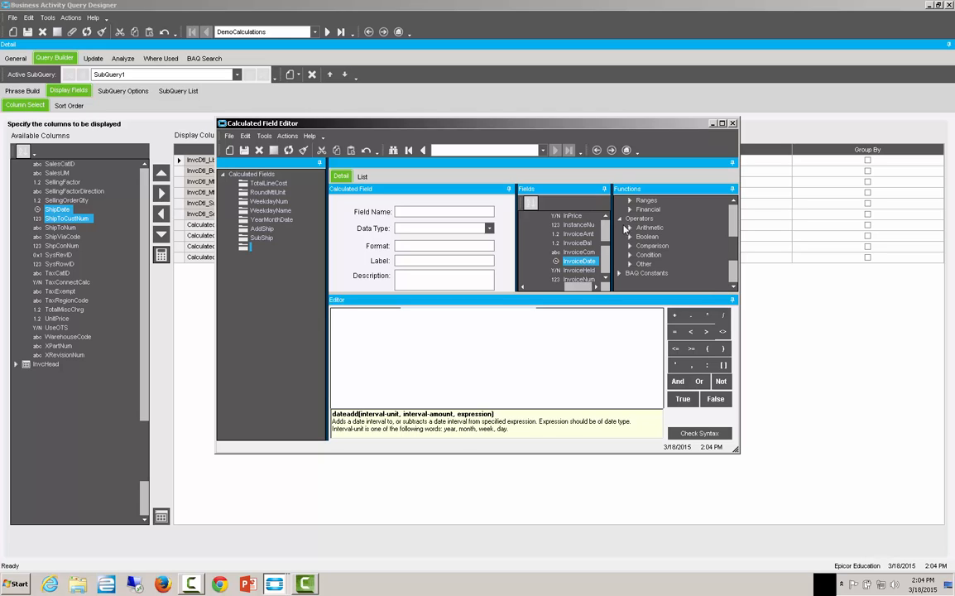
pyautogui.click(631, 255)
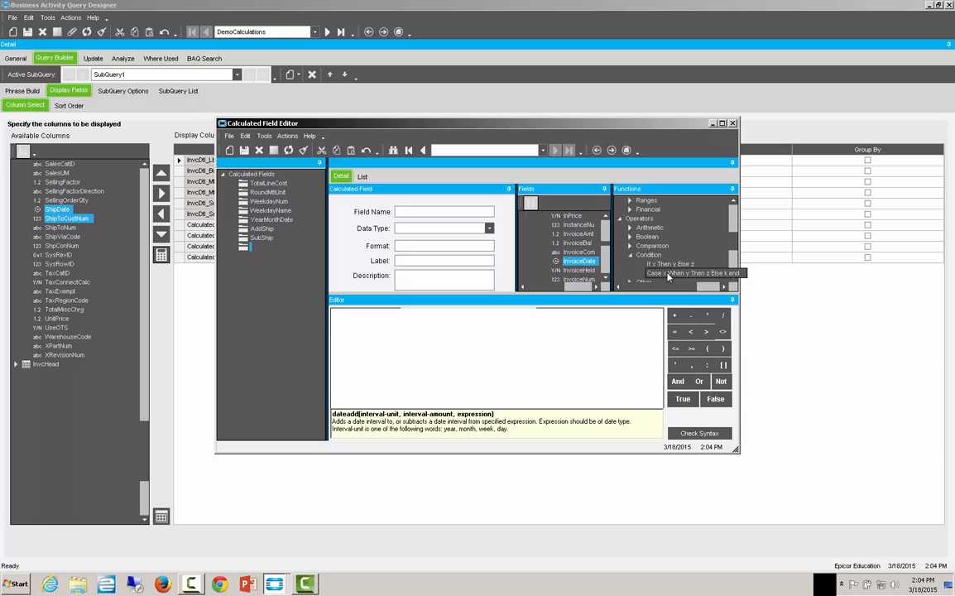
pyautogui.doubleClick(668, 275)
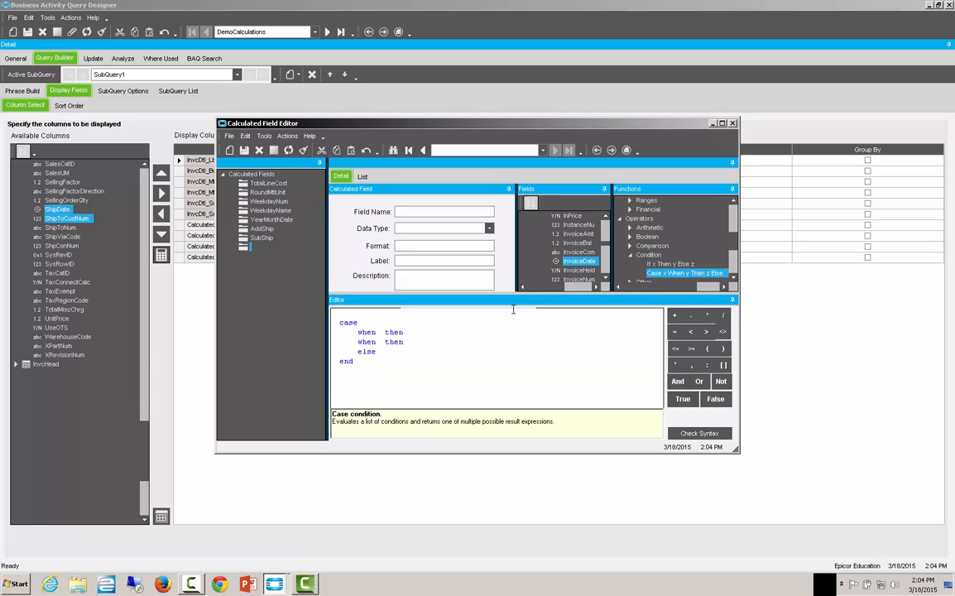
# - Enter InvcDtl.PricePerCode as the field tested in the first when clause of the case expression, replacing that clause's then placeholder
pyautogui.write('In')
pyautogui.write('c')
pyautogui.write('cDtl')
pyautogui.write('.')
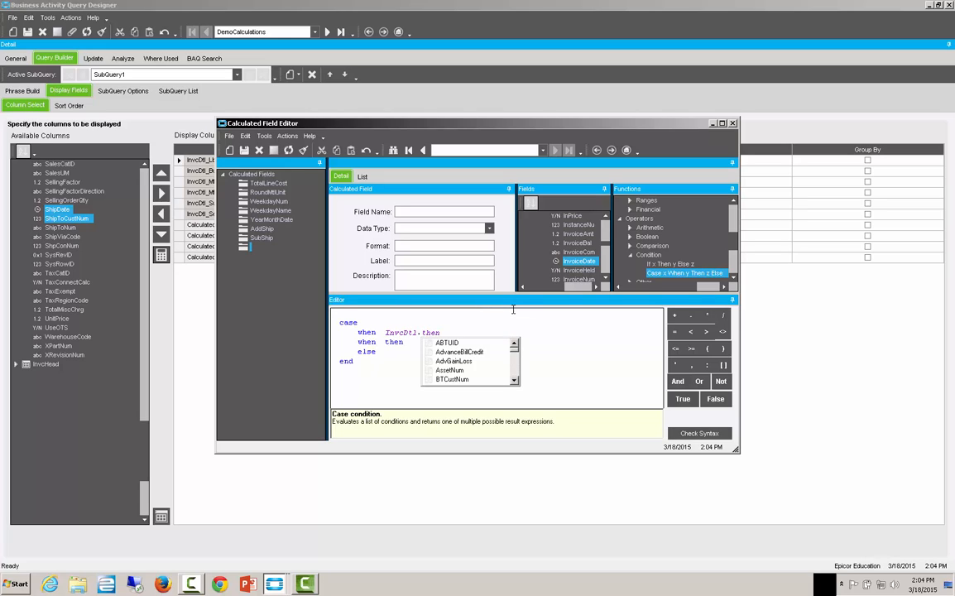
pyautogui.write('pt')
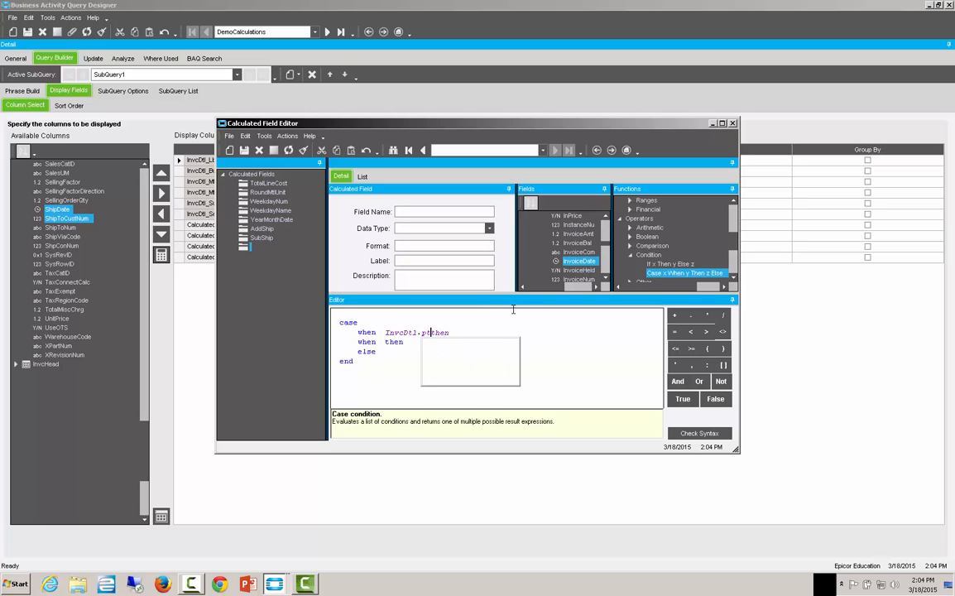
pyautogui.press('Delete')
pyautogui.press('Delete')
pyautogui.press('Delete')
pyautogui.press('Delete')
pyautogui.press('BackSpace')
pyautogui.press('BackSpace')
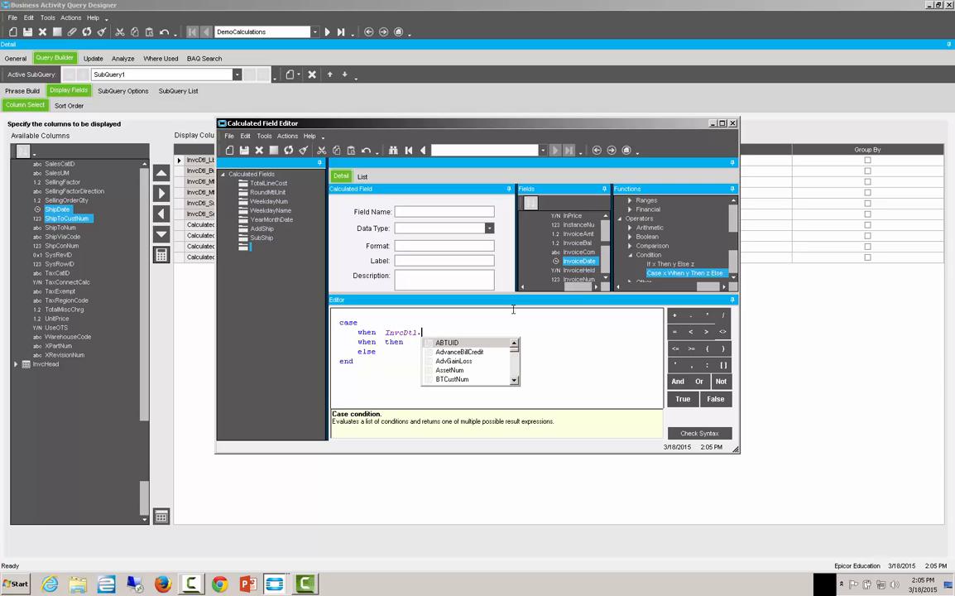
pyautogui.write('pt')
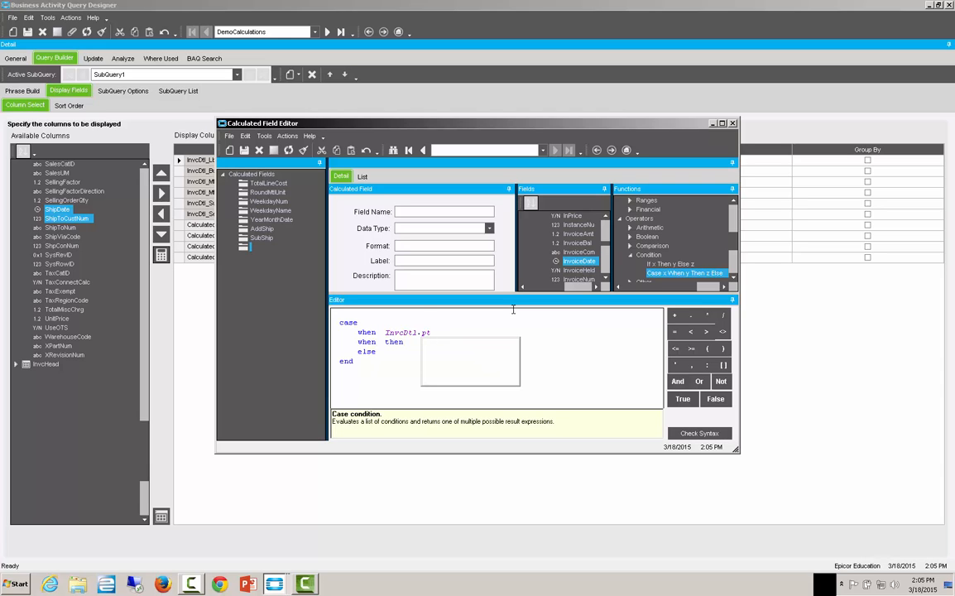
pyautogui.press('BackSpace')
pyautogui.write('r')
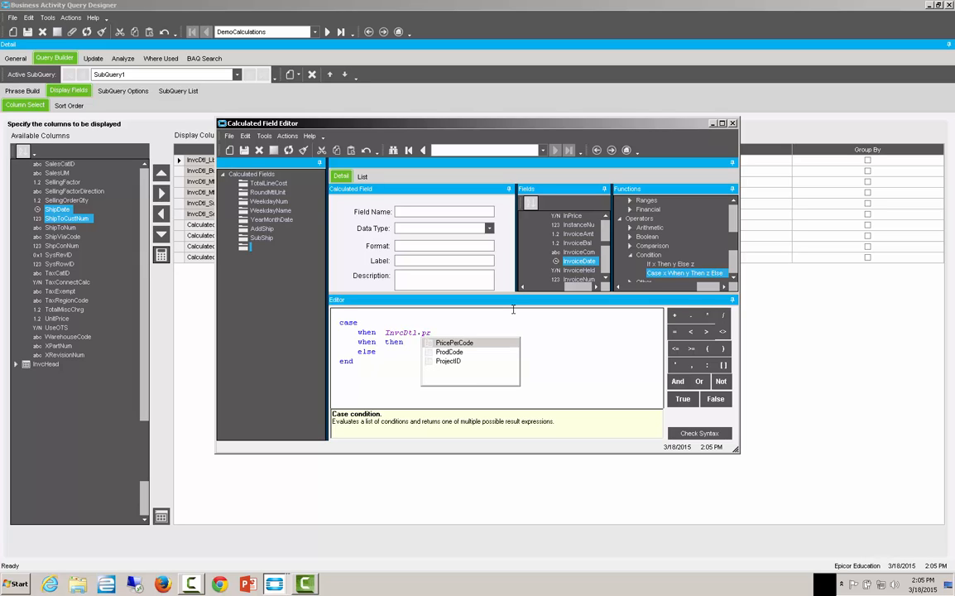
pyautogui.doubleClick(485, 345)
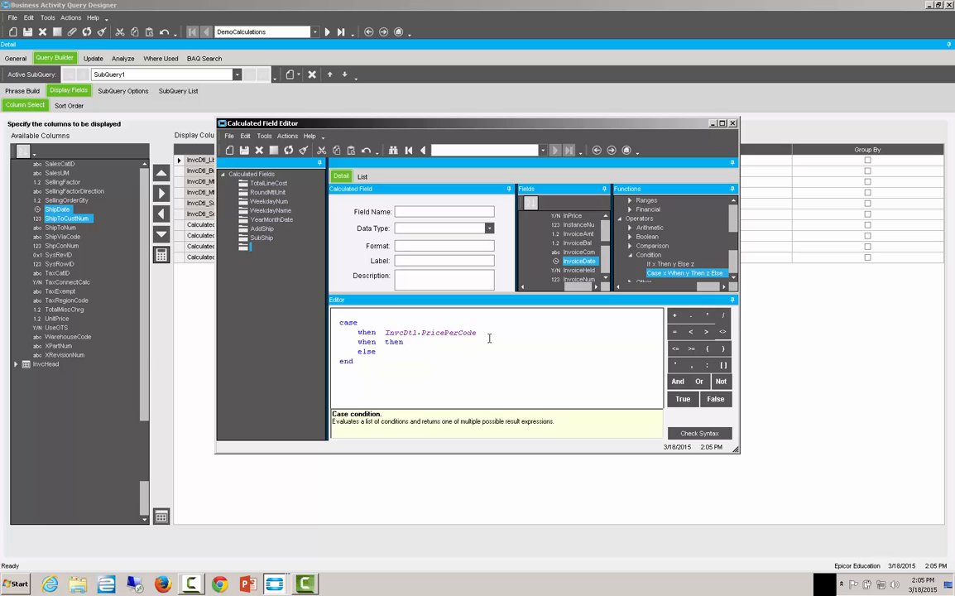
# - Complete the first when clause with = 'E' then InvcDtl.OurShipQty * InvcDtl.UnitPrice
pyautogui.write("= 'E' then invc")
pyautogui.press('BackSpace')
pyautogui.press('BackSpace')
pyautogui.press('BackSpace')
pyautogui.press('BackSpace')
pyautogui.write('InvcDtl.')
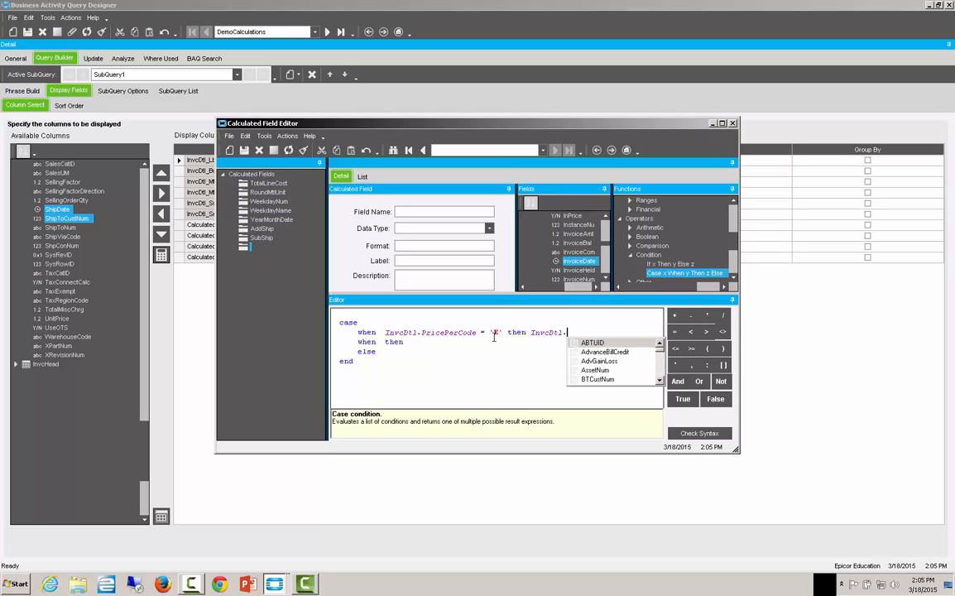
pyautogui.write('ou')
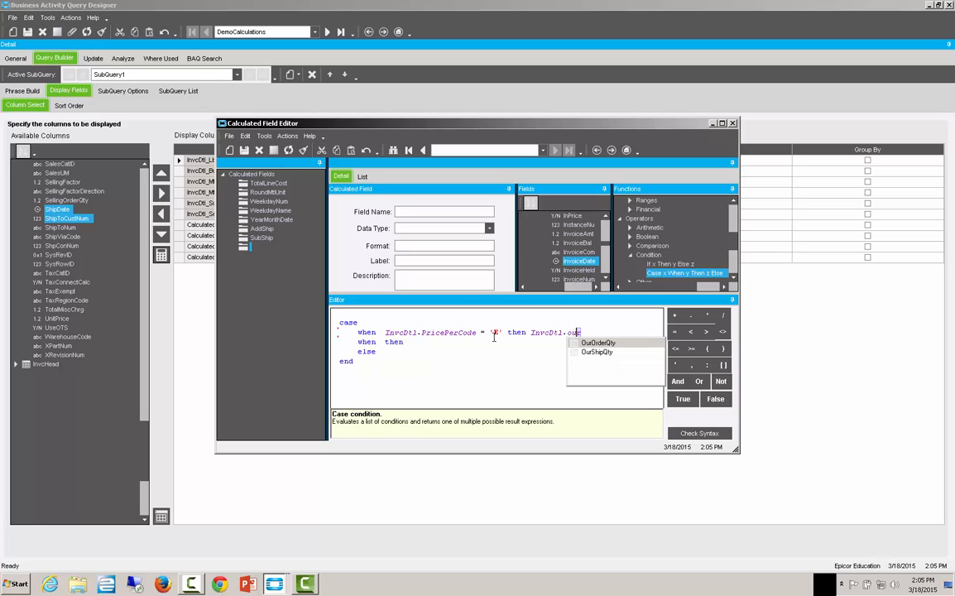
pyautogui.doubleClick(597, 352)
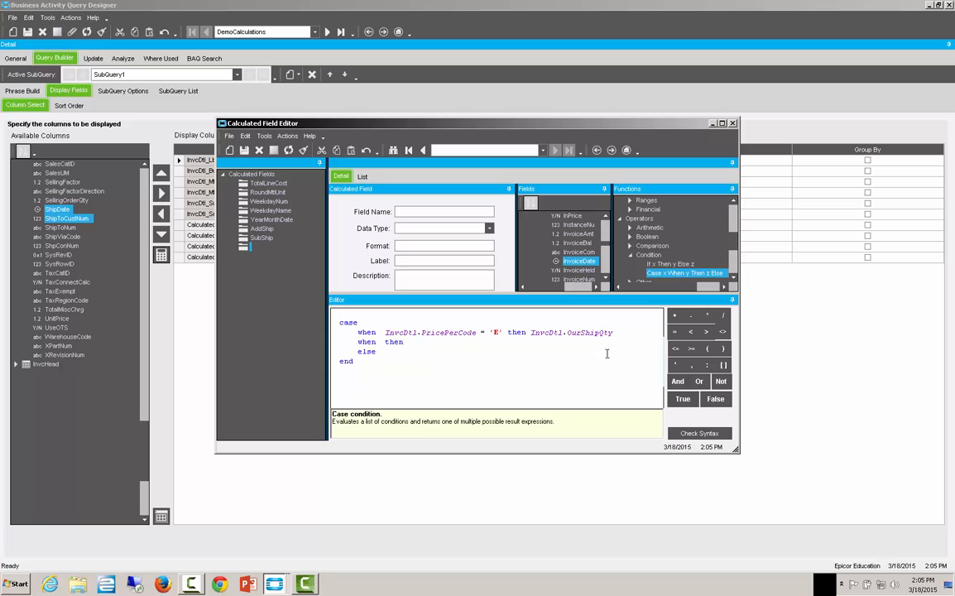
pyautogui.write('* InvcDtl')
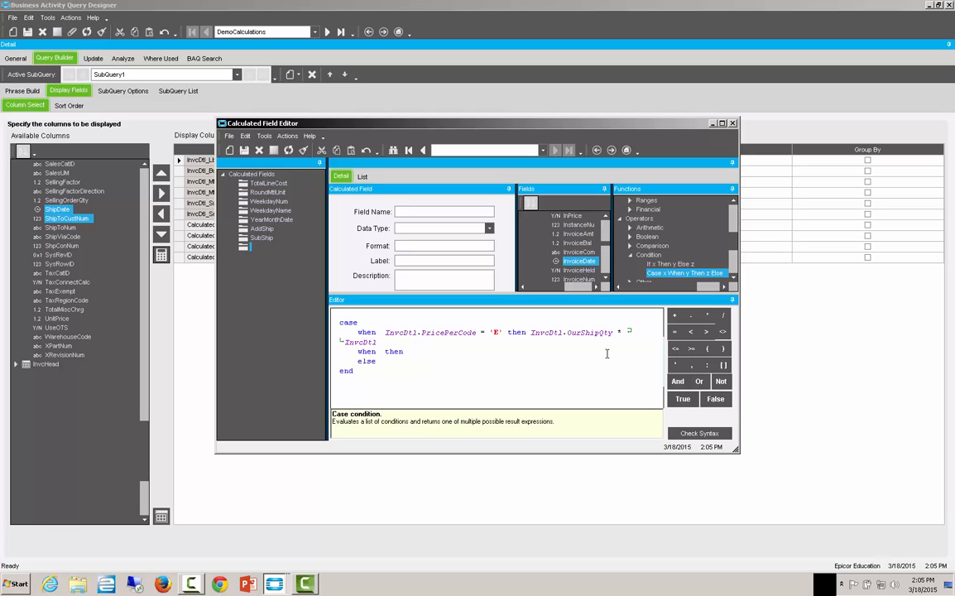
pyautogui.write('.U')
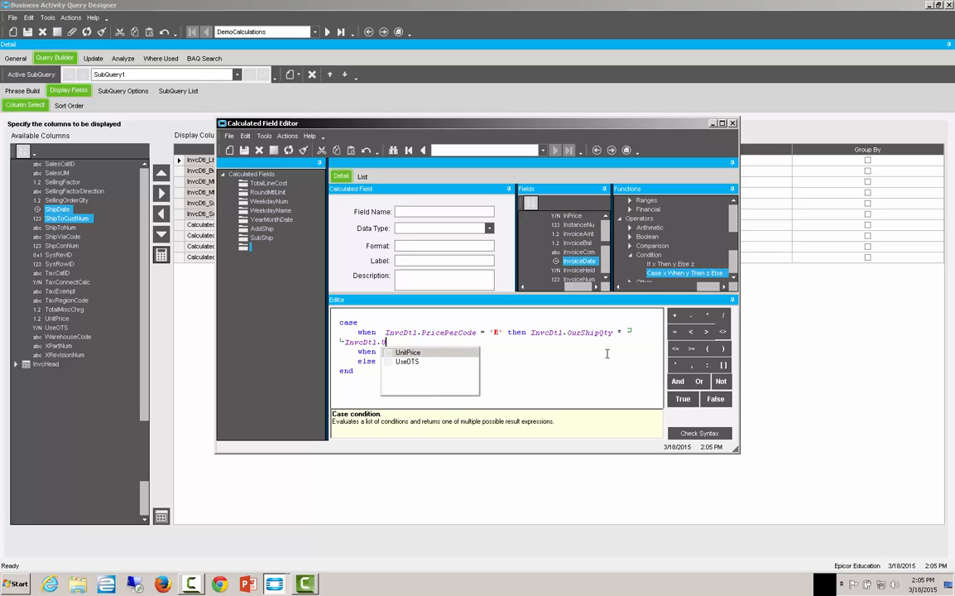
pyautogui.click(451, 354)
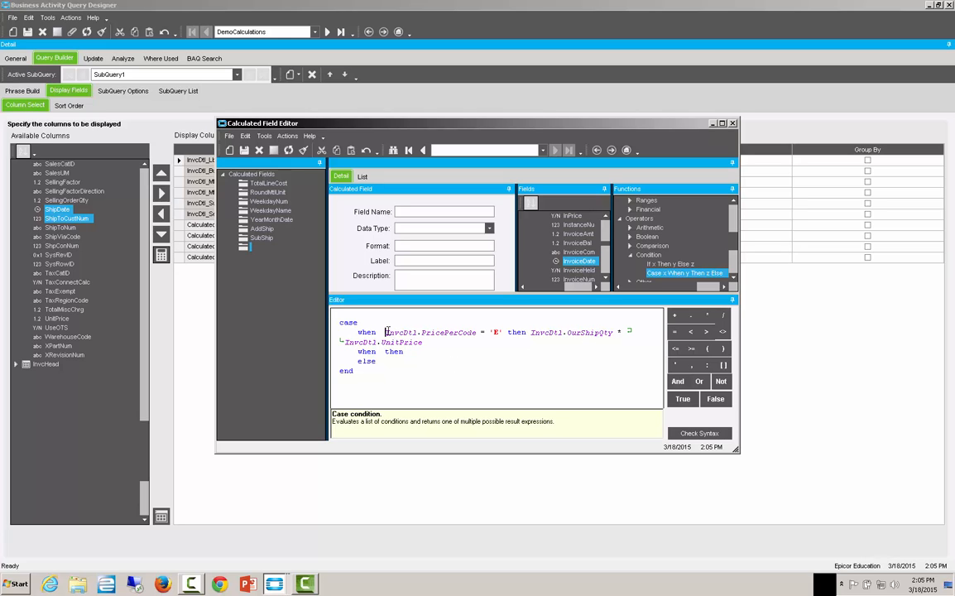
# - Copy the first when clause's condition and result into the second when clause
pyautogui.moveTo(386, 332); pyautogui.dragTo(430, 343)
pyautogui.rightClick(424, 342)
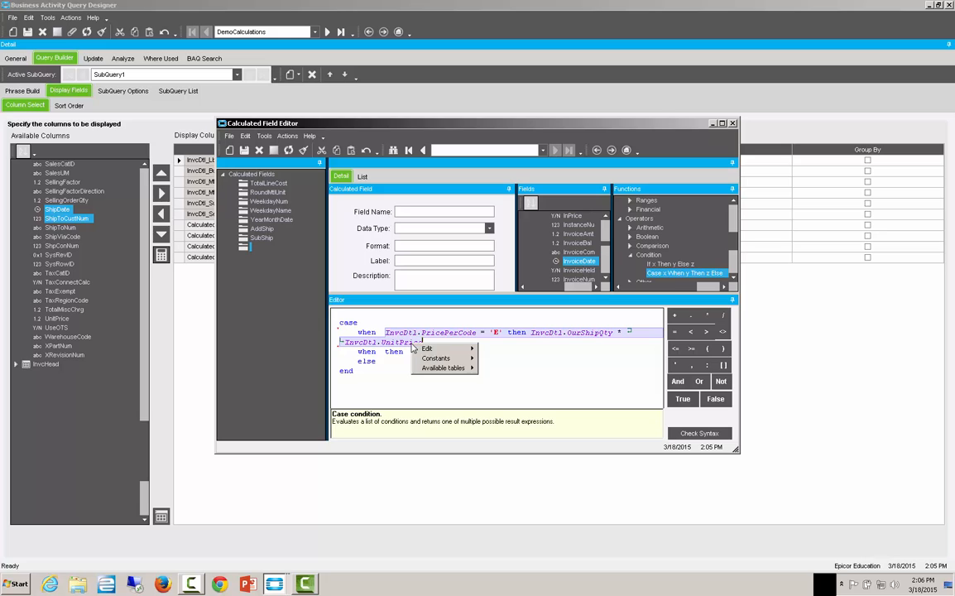
pyautogui.moveTo(426, 348)
pyautogui.click(493, 358)
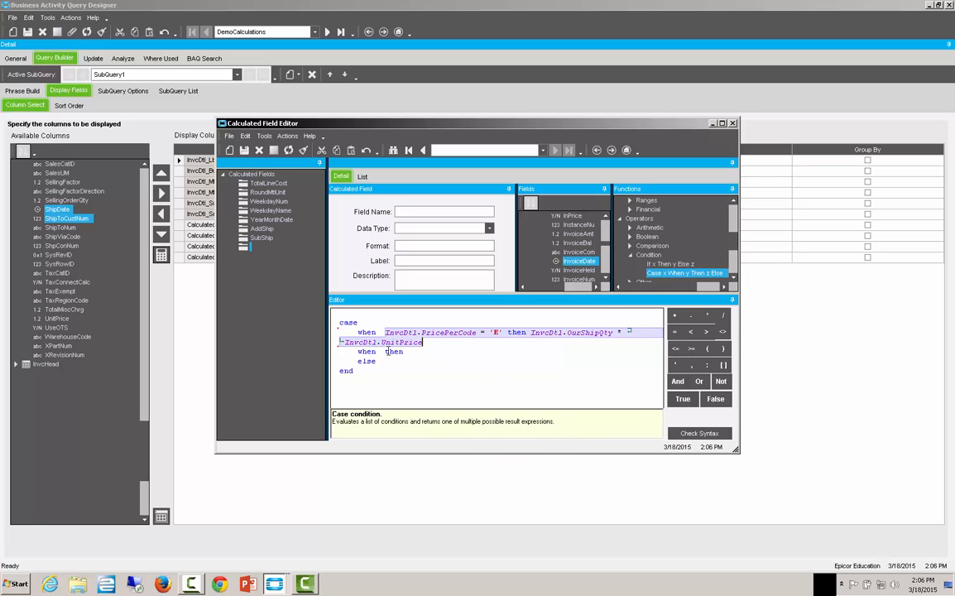
pyautogui.click(432, 351)
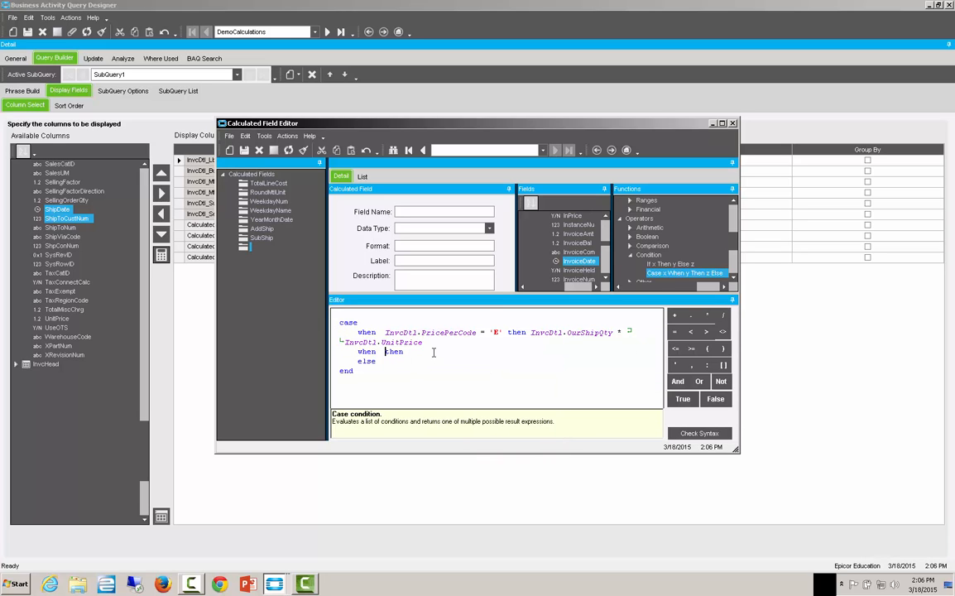
pyautogui.hotkey('ctrl', 'v')
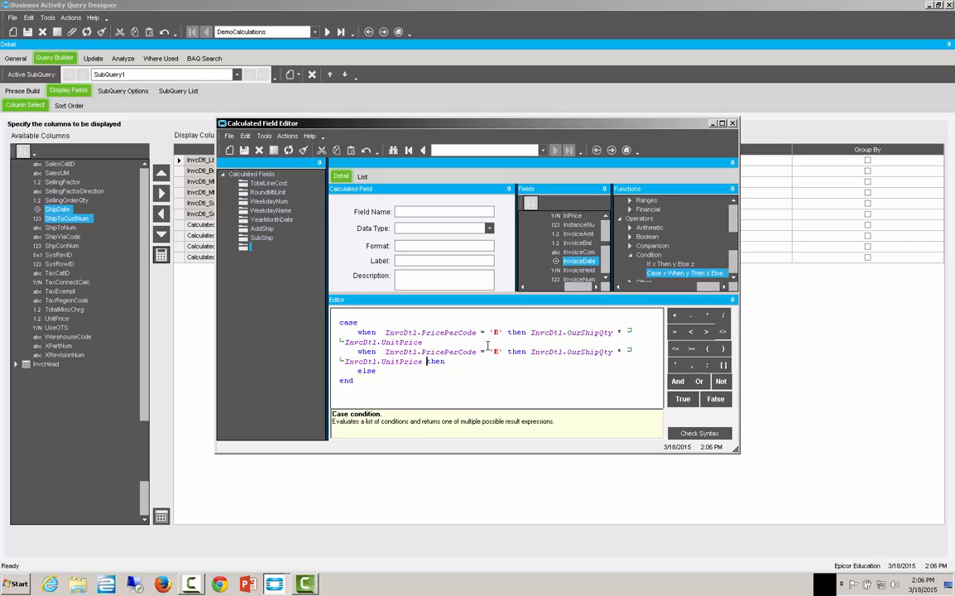
# - Change the second when clause's code to 'C' and divide its OurShipQty by 100
pyautogui.click(495, 352)
pyautogui.press('Delete')
pyautogui.write('C')
pyautogui.write('/100')
pyautogui.press('Left')
pyautogui.press('Left')
pyautogui.press('Left')
pyautogui.press('Left')
pyautogui.press('Left')
# - Try a third when clause on a new line below the second, and delete it together with the leftover then
pyautogui.click(428, 362)
pyautogui.press('Return')
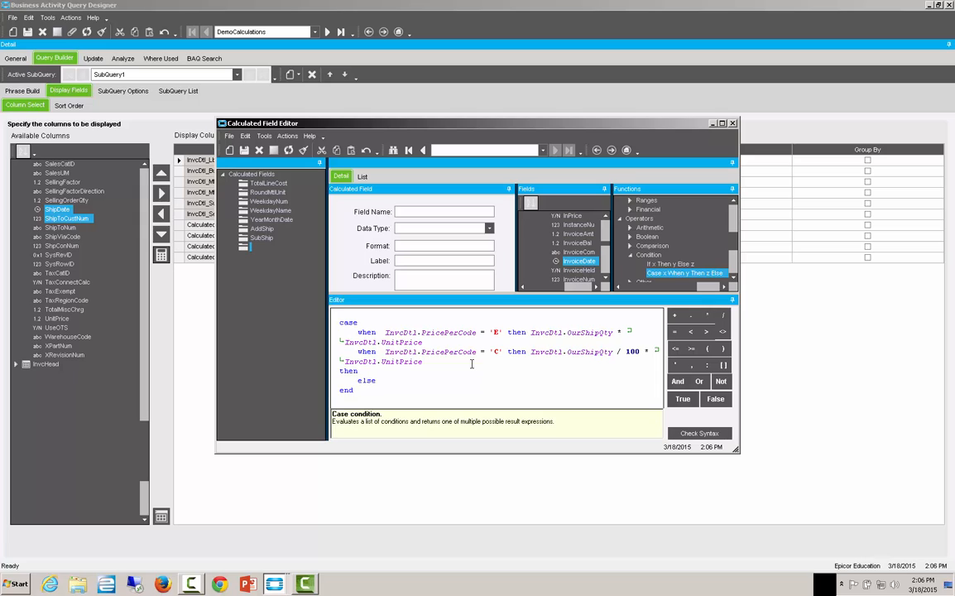
pyautogui.hotkey('ctrl', 'v')
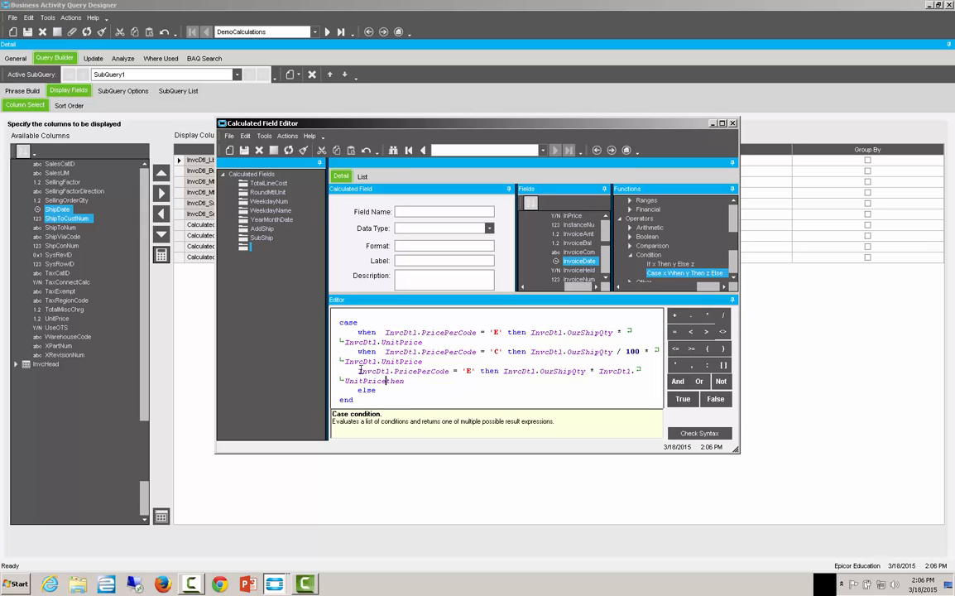
pyautogui.write('when')
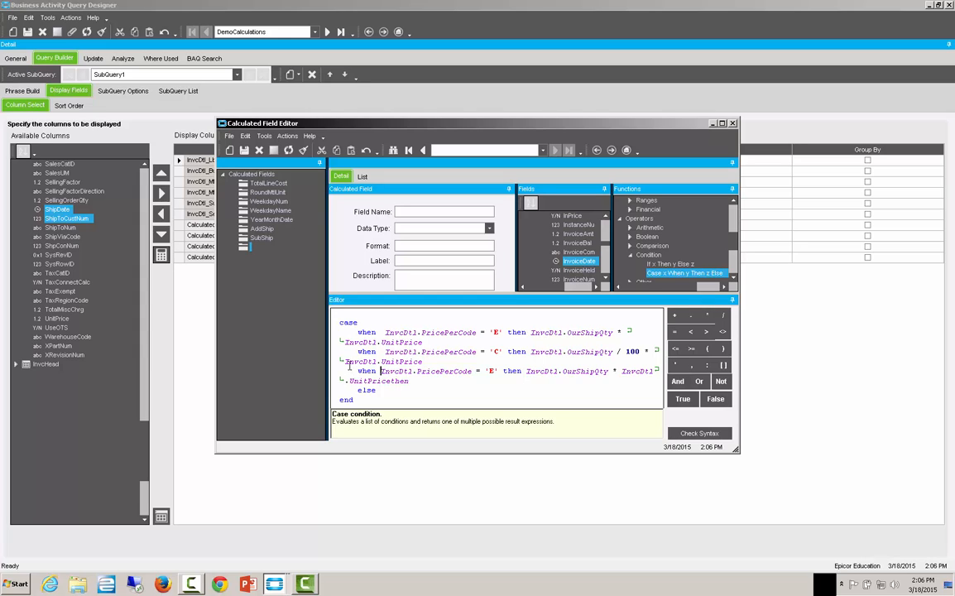
pyautogui.moveTo(343, 370); pyautogui.dragTo(441, 383)
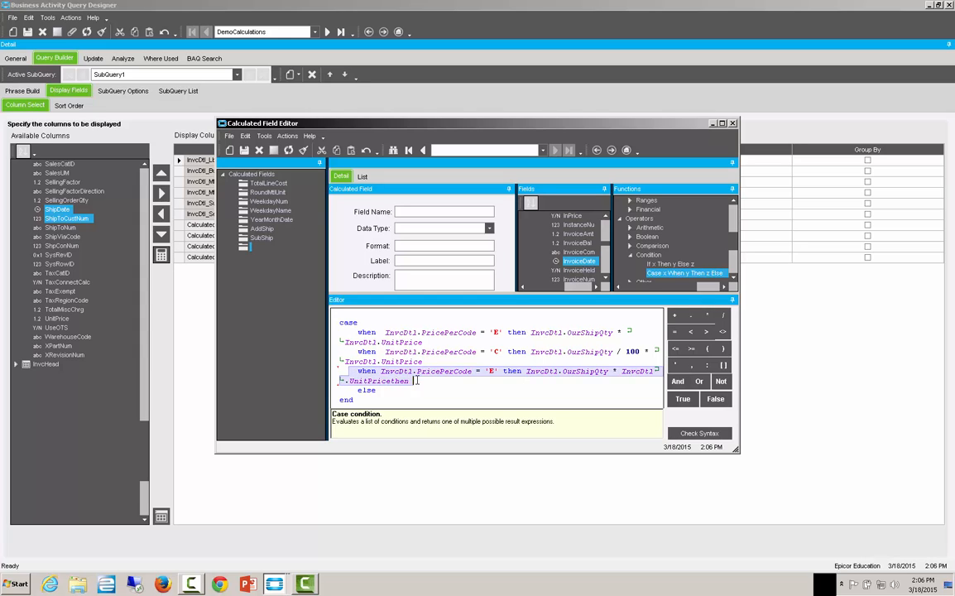
pyautogui.press('Delete')
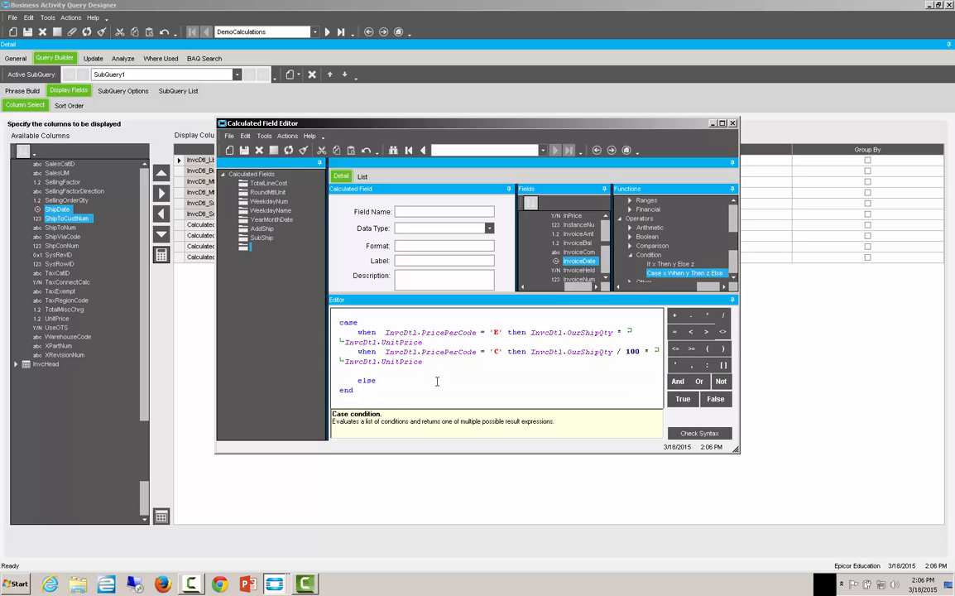
# - Paste the copied clause after else and reduce it to InvcDtl.OurShipQty * InvcDtl.UnitPrice
pyautogui.click(442, 380)
pyautogui.hotkey('ctrl', 'v')
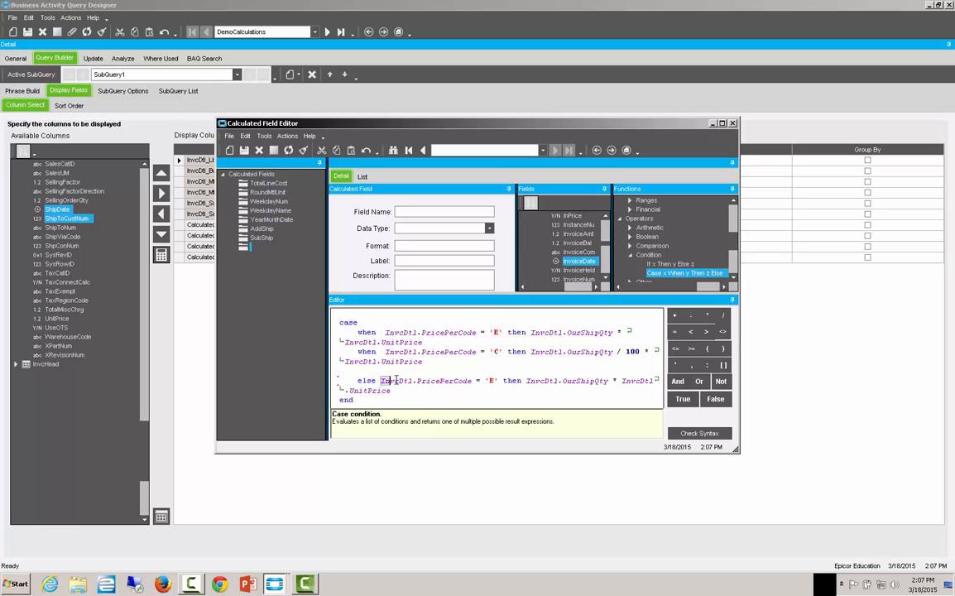
pyautogui.moveTo(381, 381); pyautogui.dragTo(524, 379)
pyautogui.press('Delete')
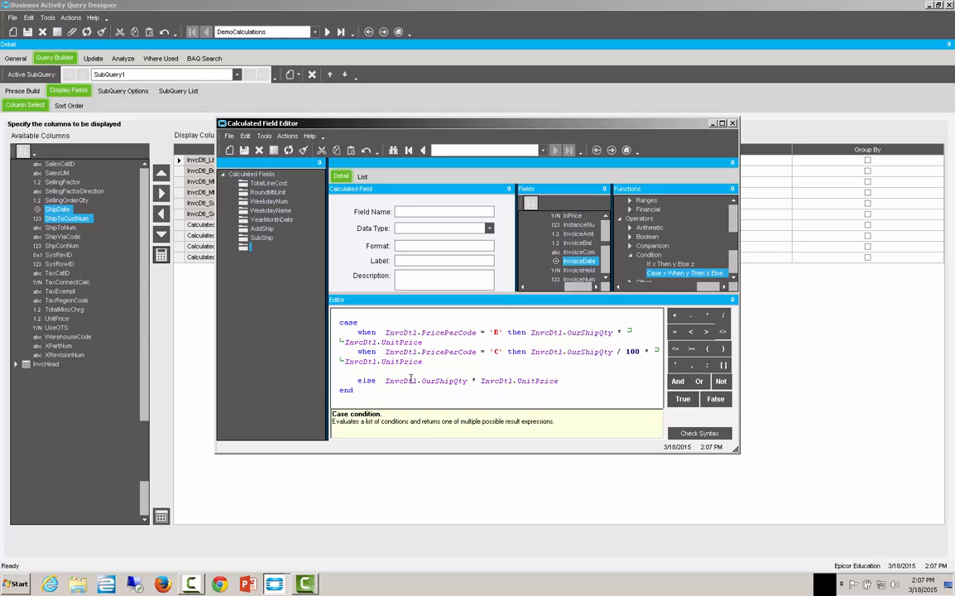
# - Divide OurShipQty by 1000 in the else result and check the expression's syntax
pyautogui.click(470, 380)
pyautogui.press('BackSpace')
pyautogui.write('/ 1000')
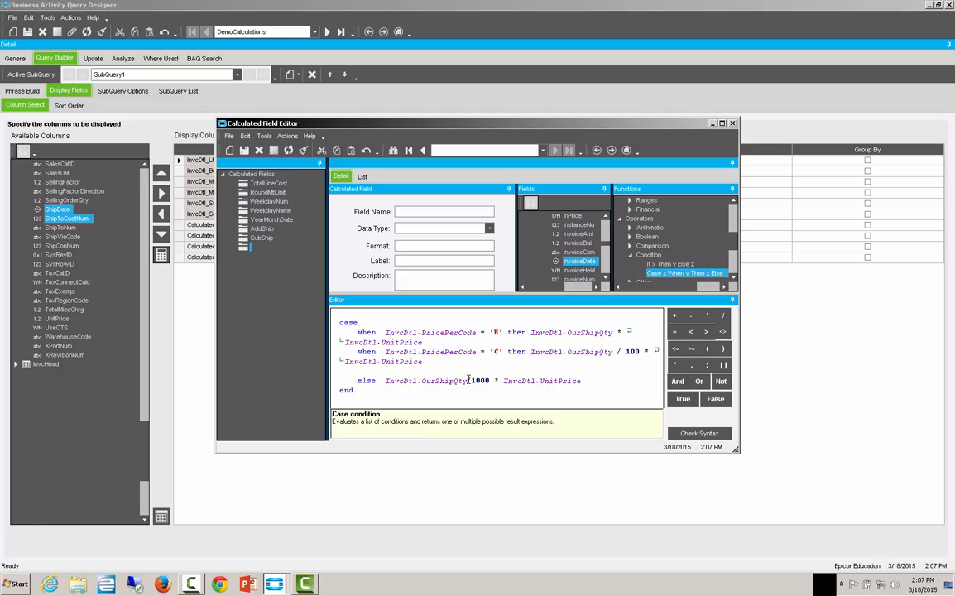
pyautogui.click(469, 381)
pyautogui.click(703, 433)
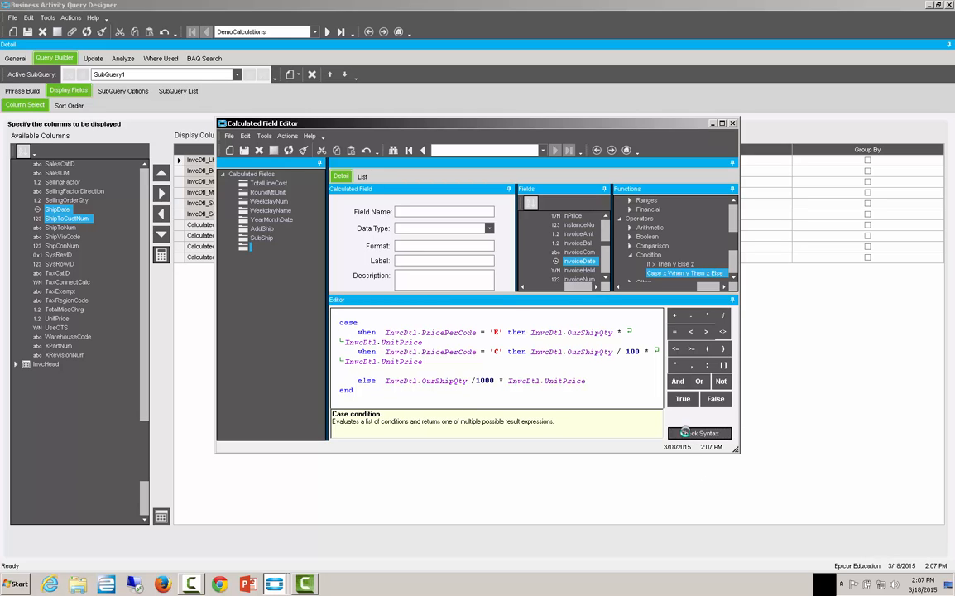
pyautogui.click(507, 323)
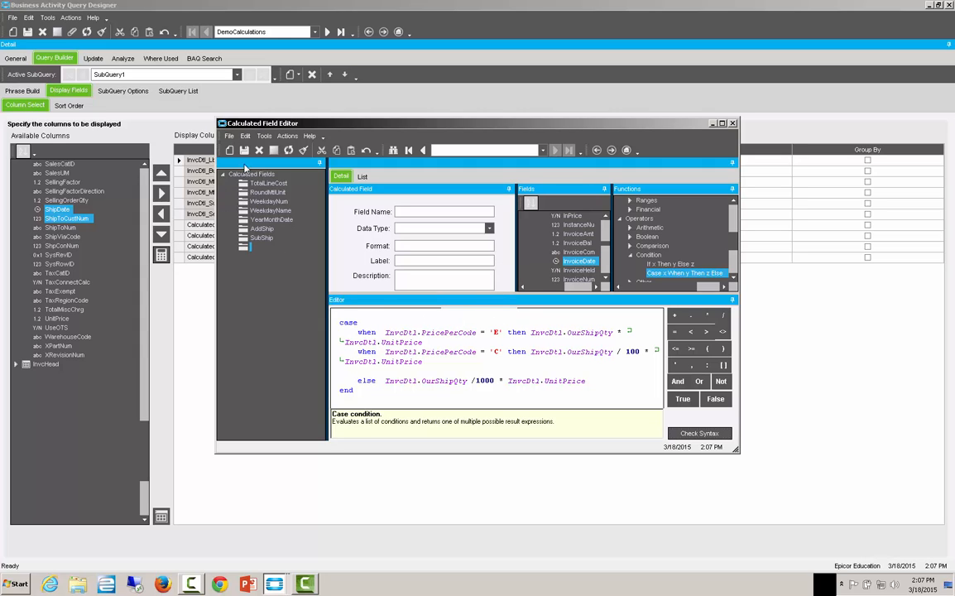
# - Name the calculated field UnitPriceBasis and copy that name into its label and description
pyautogui.click(408, 212)
pyautogui.write('Unit')
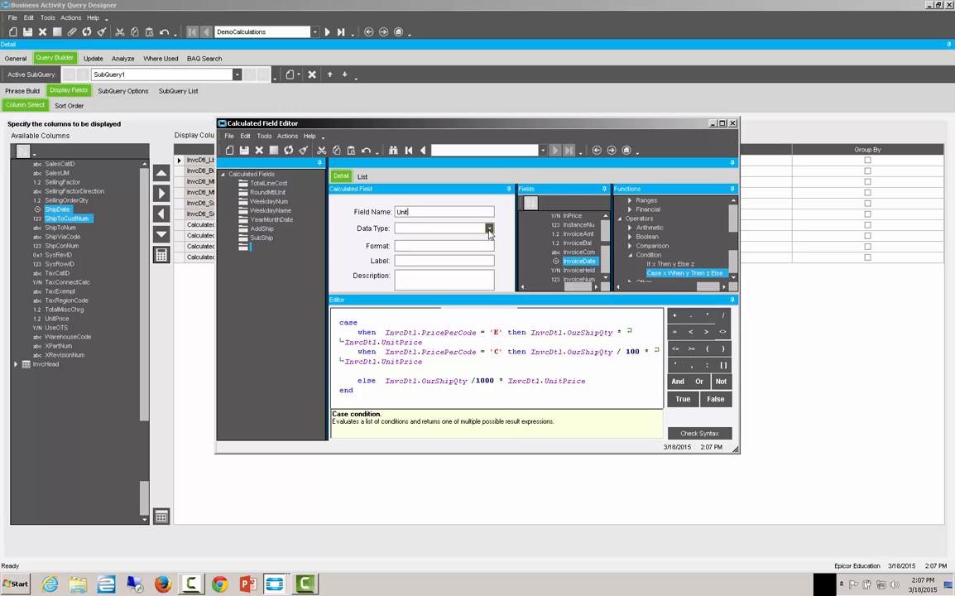
pyautogui.write('PriceBasis')
pyautogui.moveTo(401, 212); pyautogui.dragTo(437, 212)
pyautogui.doubleClick(418, 212)
pyautogui.rightClick(419, 212)
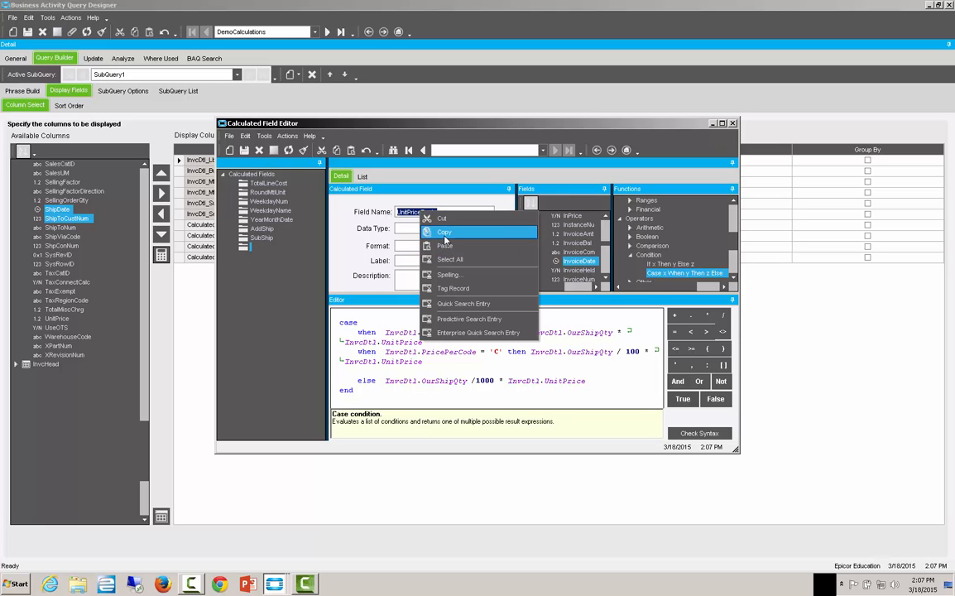
pyautogui.click(444, 231)
pyautogui.rightClick(408, 263)
pyautogui.click(430, 295)
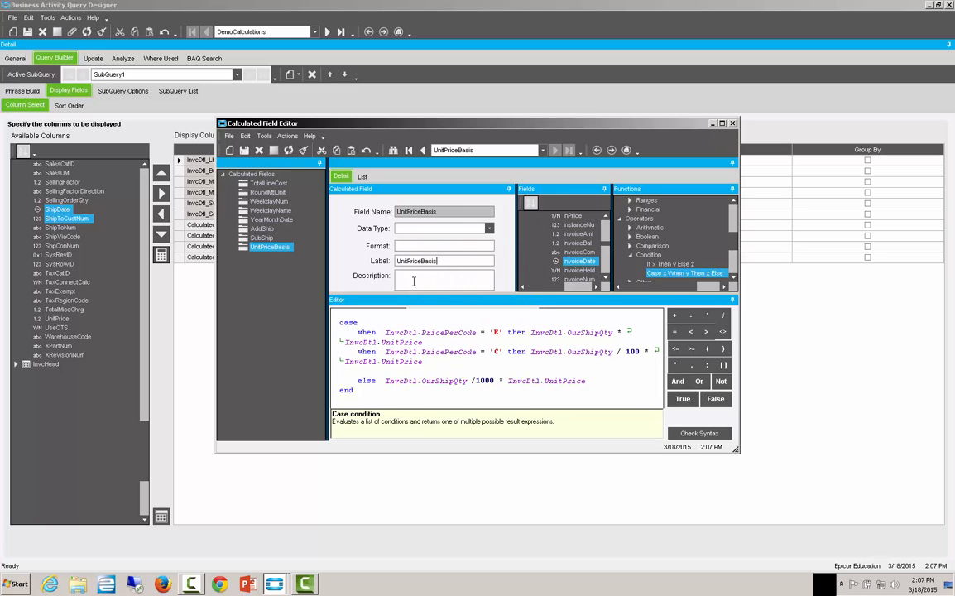
pyautogui.rightClick(397, 279)
pyautogui.click(413, 315)
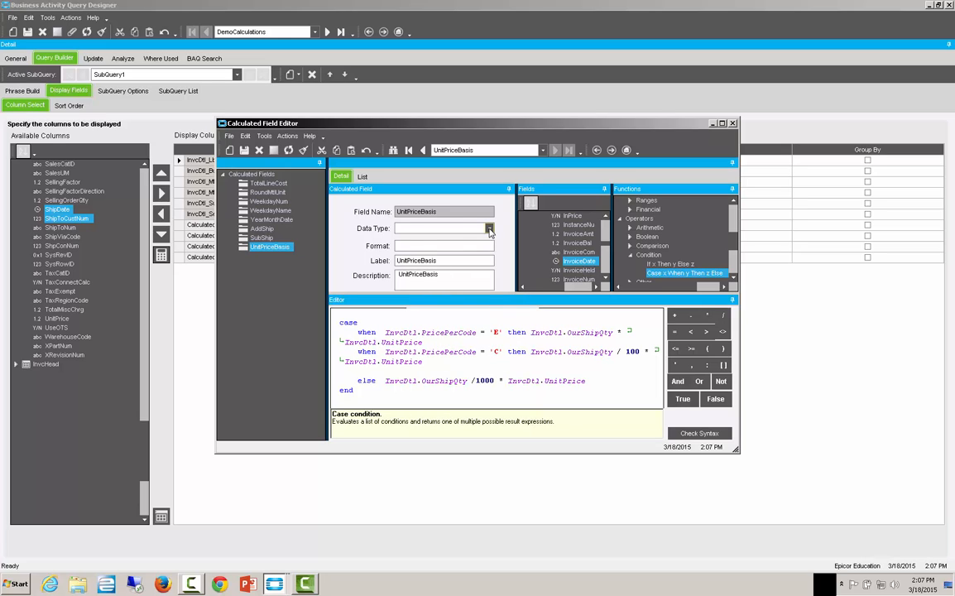
# - Set the data type of UnitPriceBasis to decimal and save the calculated field
pyautogui.click(489, 228)
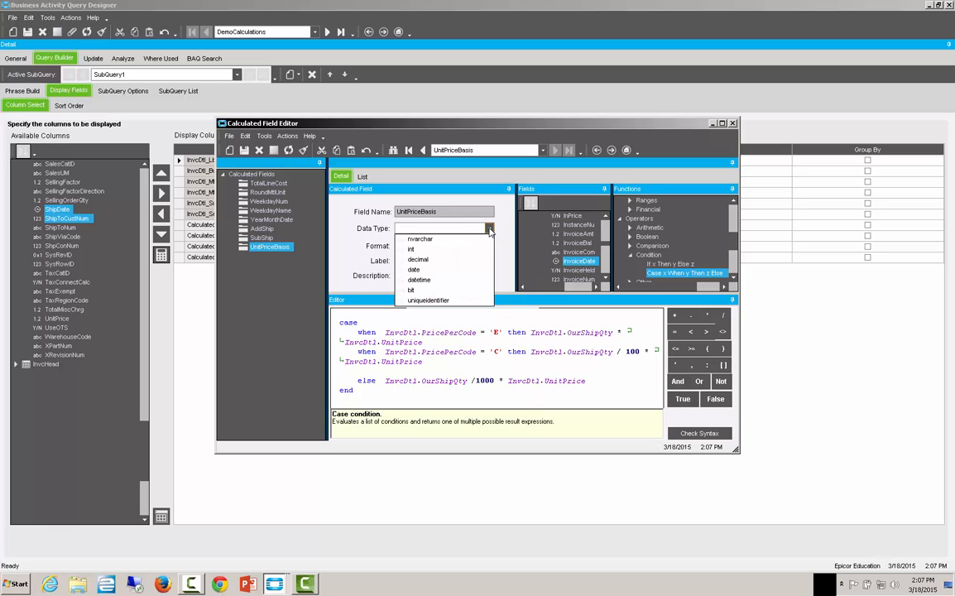
pyautogui.click(418, 259)
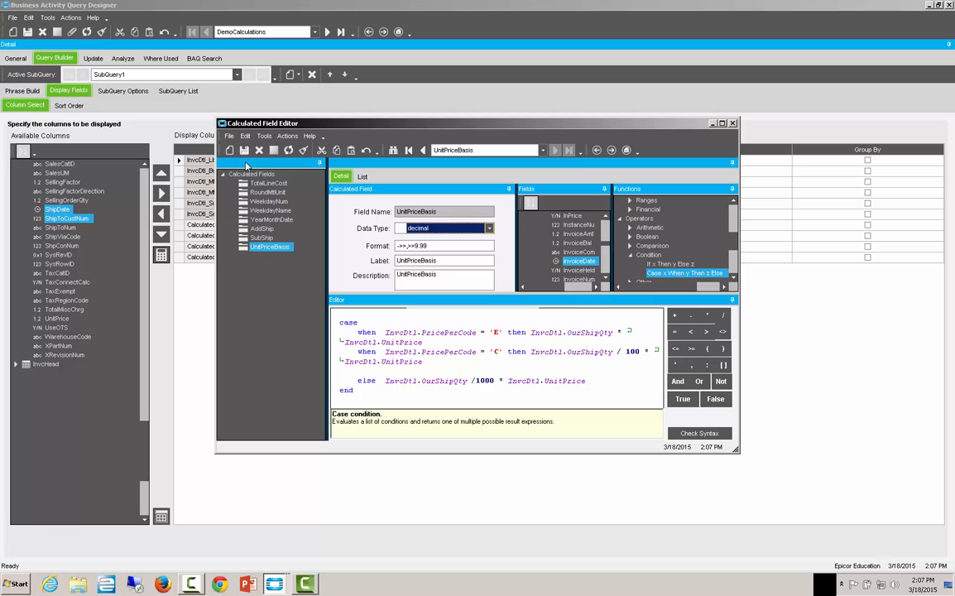
pyautogui.click(244, 151)
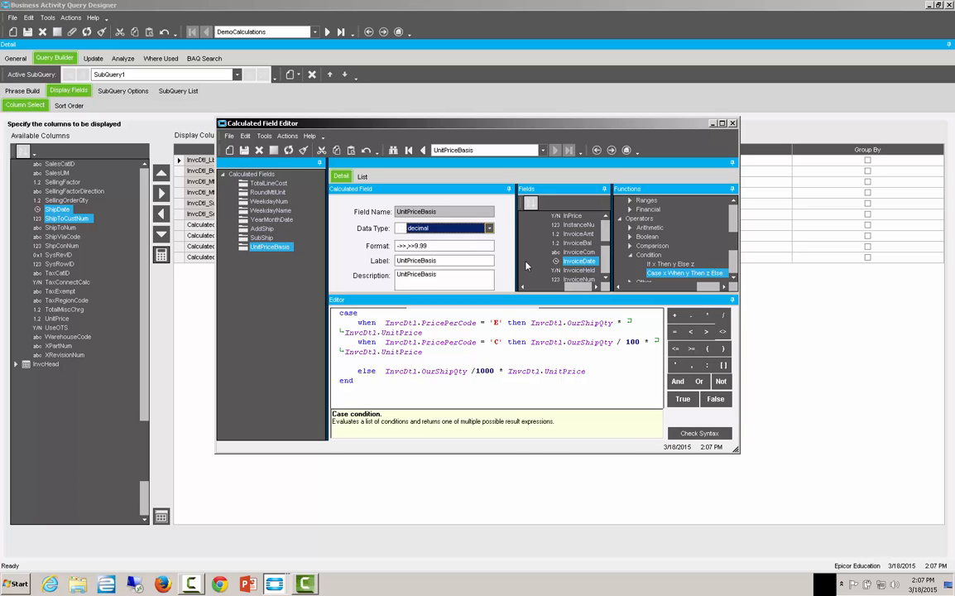
# - Add a calculated field named CurDate, copy the name into its label and description, and set its data type to date
pyautogui.click(231, 153)
pyautogui.click(407, 214)
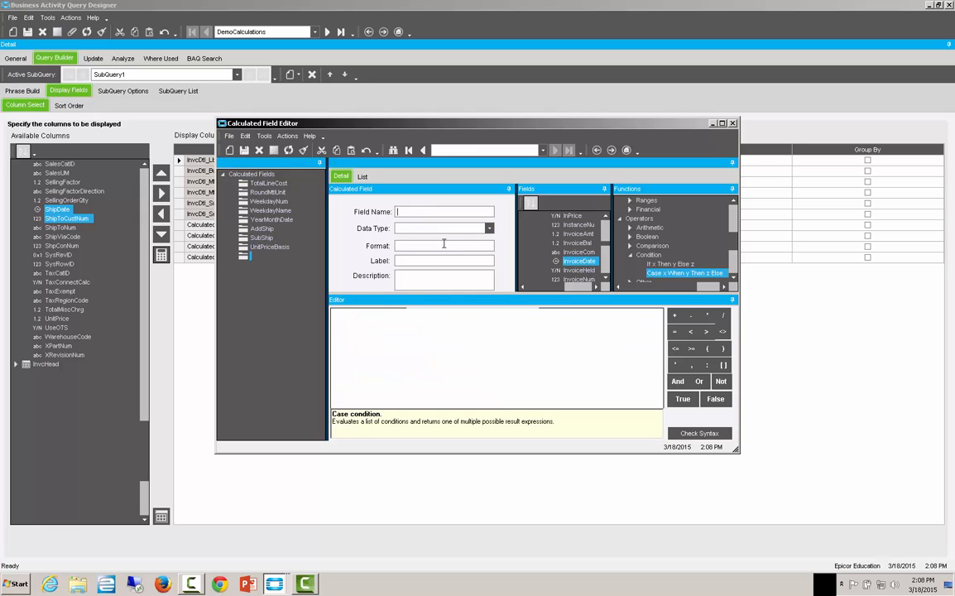
pyautogui.write('CurDate')
pyautogui.doubleClick(435, 211)
pyautogui.rightClick(417, 212)
pyautogui.click(427, 243)
pyautogui.rightClick(420, 263)
pyautogui.click(435, 300)
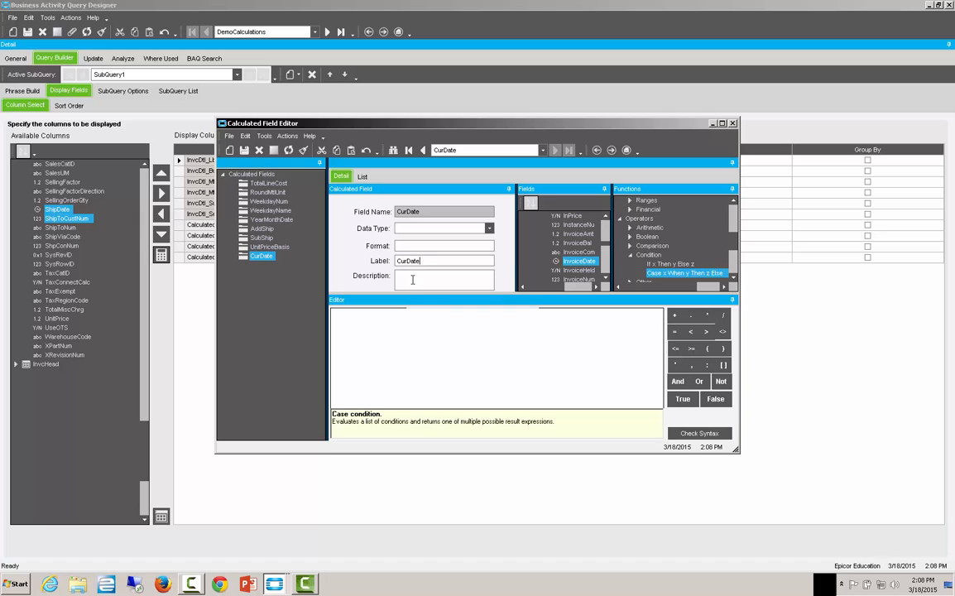
pyautogui.rightClick(412, 278)
pyautogui.click(434, 314)
pyautogui.click(411, 235)
pyautogui.click(426, 271)
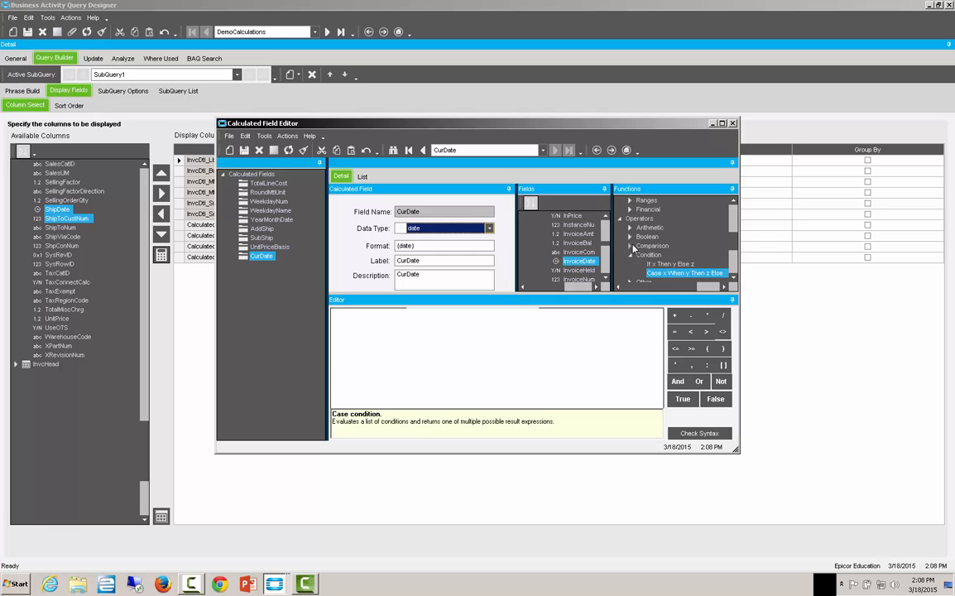
# - Insert the BAQ constant Today as the CurDate expression and check its syntax
pyautogui.click(620, 219)
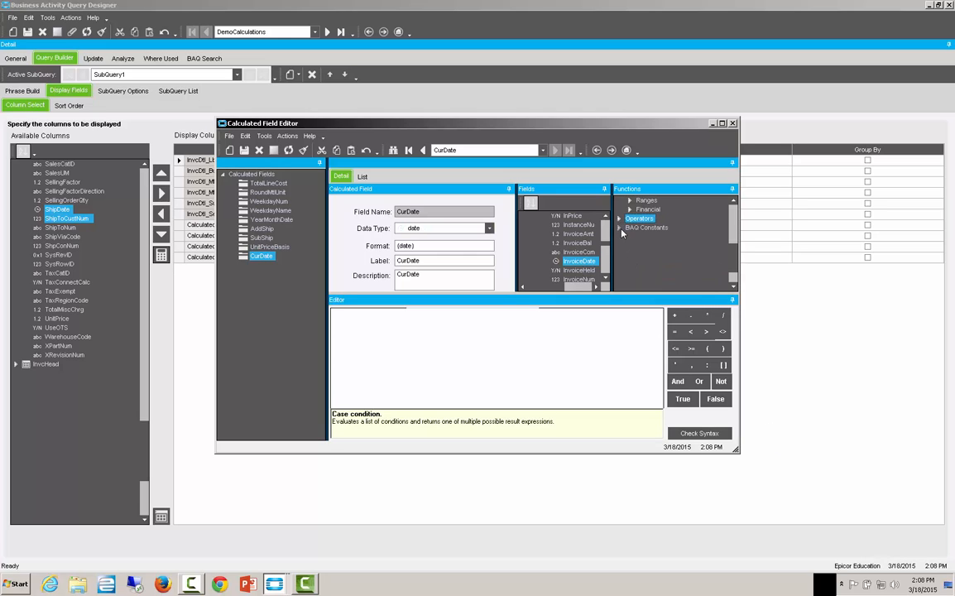
pyautogui.click(620, 229)
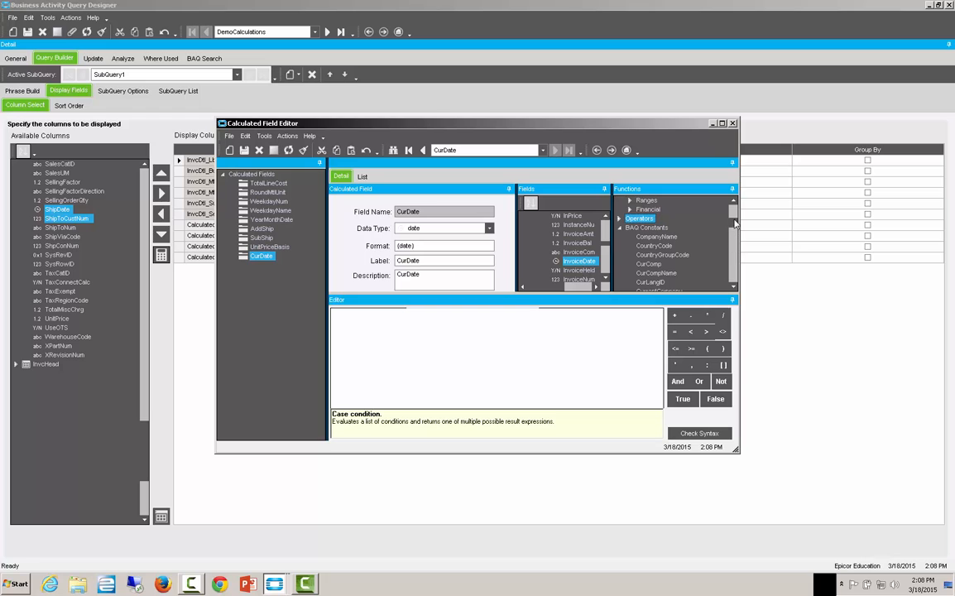
pyautogui.scroll(-8, 734, 223)
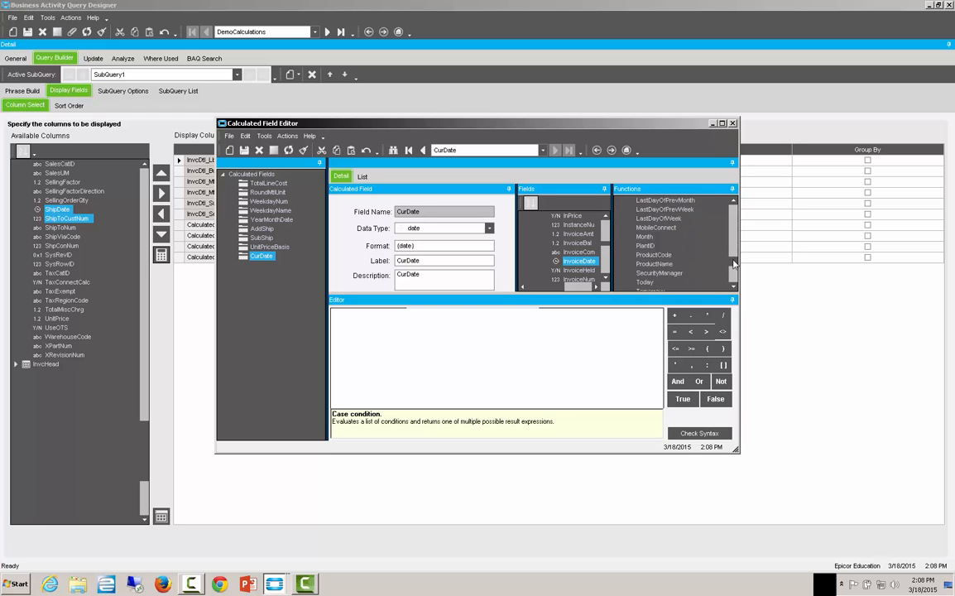
pyautogui.scroll(-2, 733, 265)
pyautogui.doubleClick(649, 248)
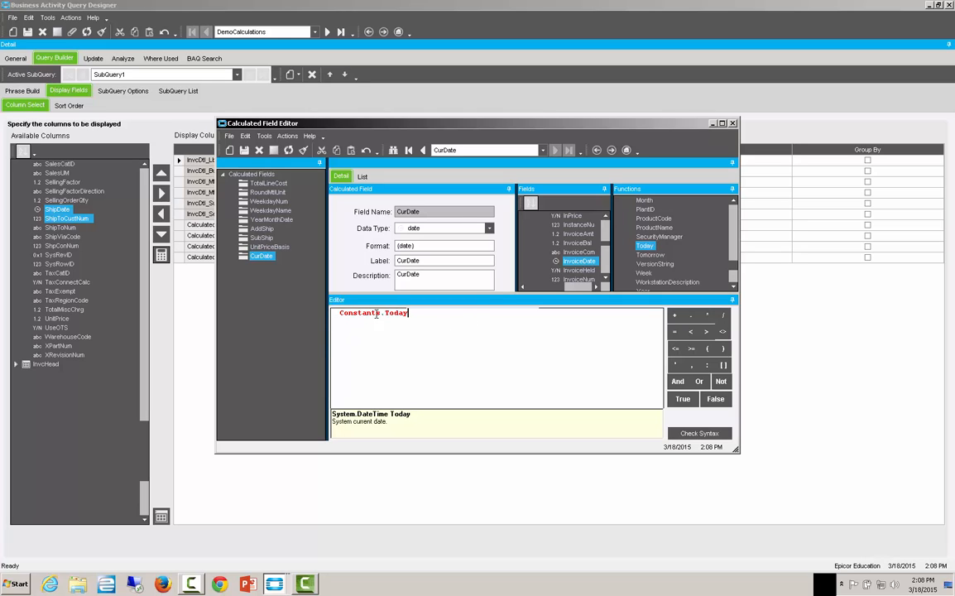
pyautogui.click(699, 433)
pyautogui.click(495, 324)
# - Add a calculated field named CurrTime with data type nvarchar and format x(10)
pyautogui.click(229, 150)
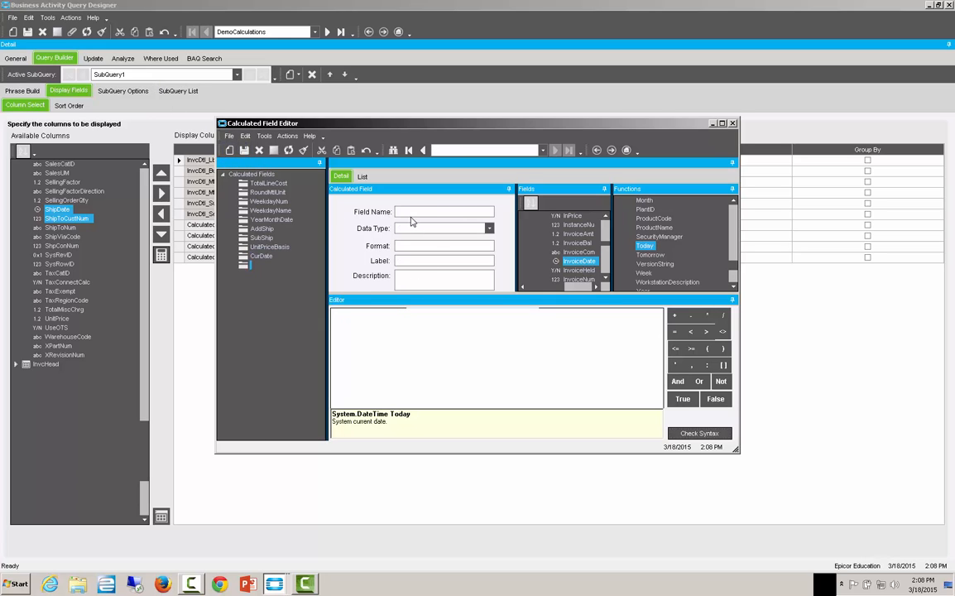
pyautogui.click(408, 213)
pyautogui.write('CurrTime')
pyautogui.click(438, 229)
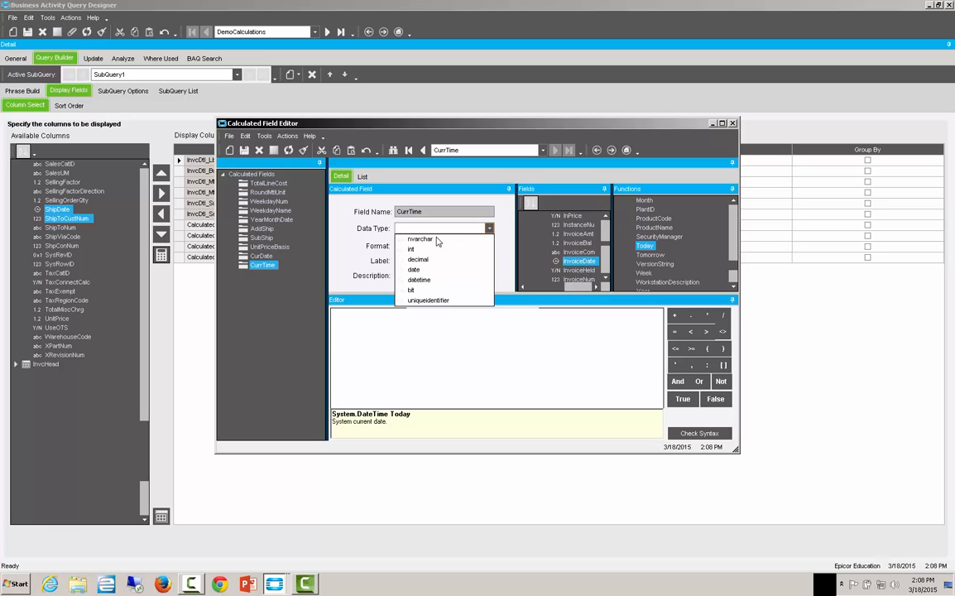
pyautogui.click(437, 239)
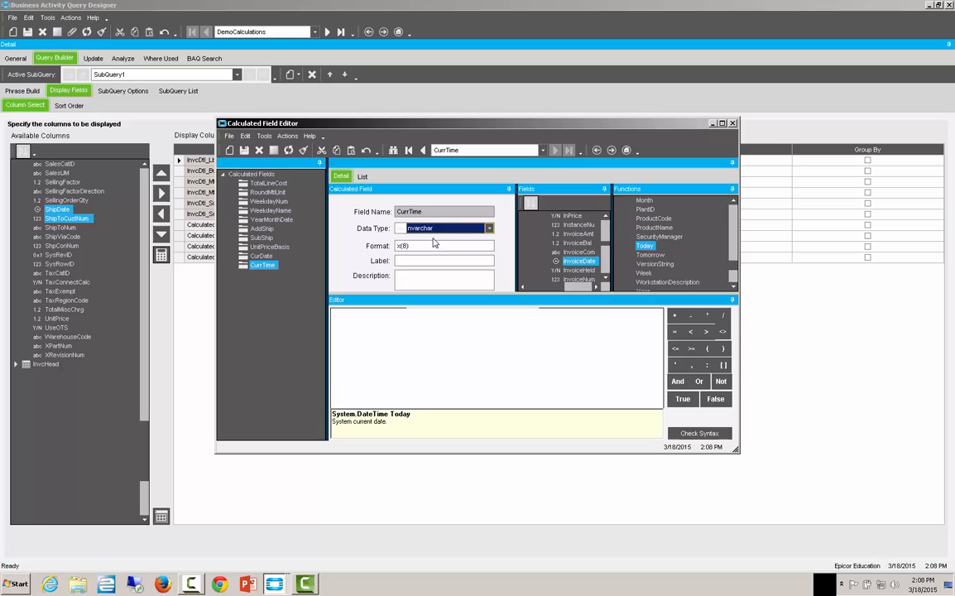
pyautogui.doubleClick(413, 246)
pyautogui.write('10')
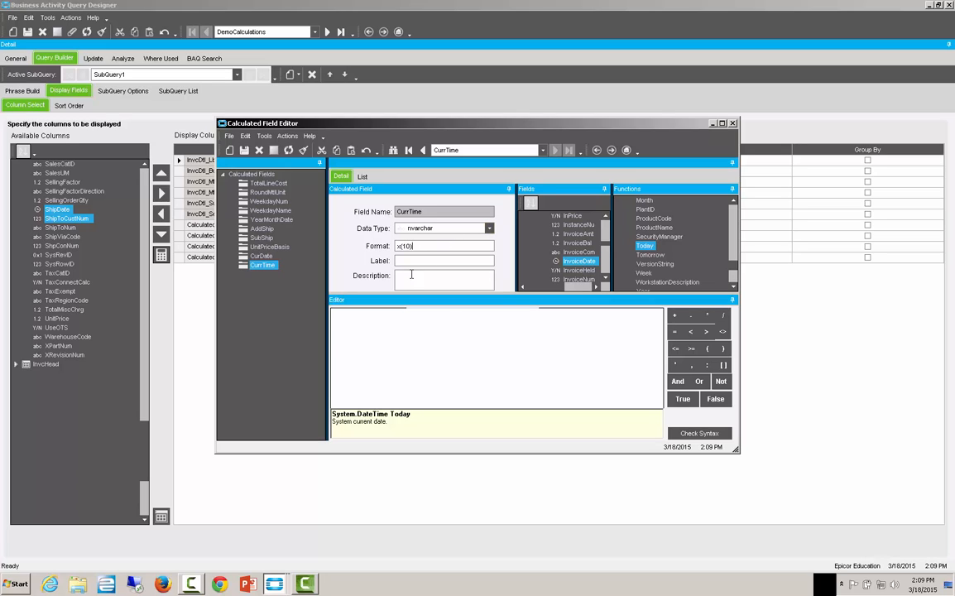
# - Copy the field name CurrTime into its label and description
pyautogui.doubleClick(408, 213)
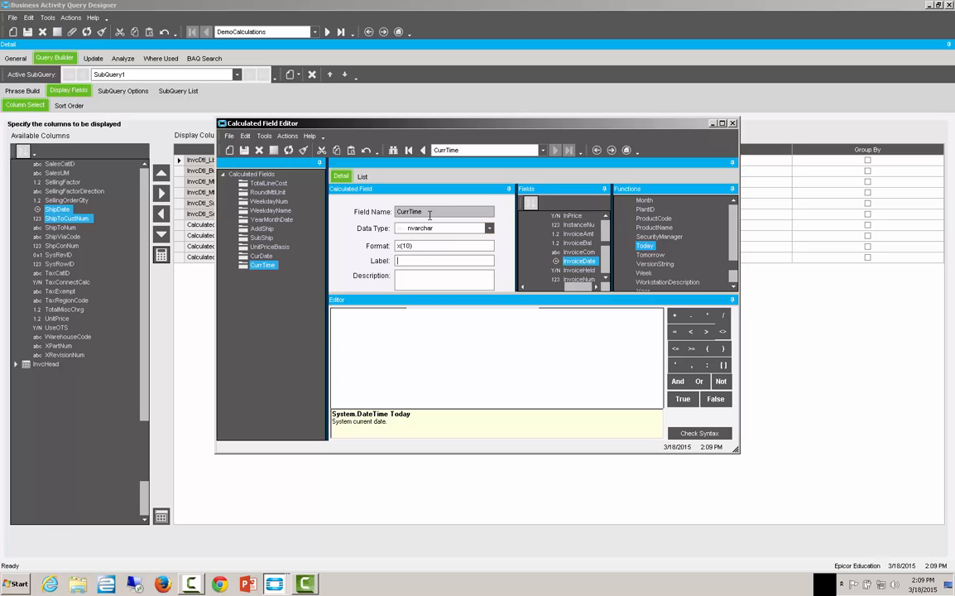
pyautogui.rightClick(407, 212)
pyautogui.click(387, 215)
pyautogui.rightClick(406, 264)
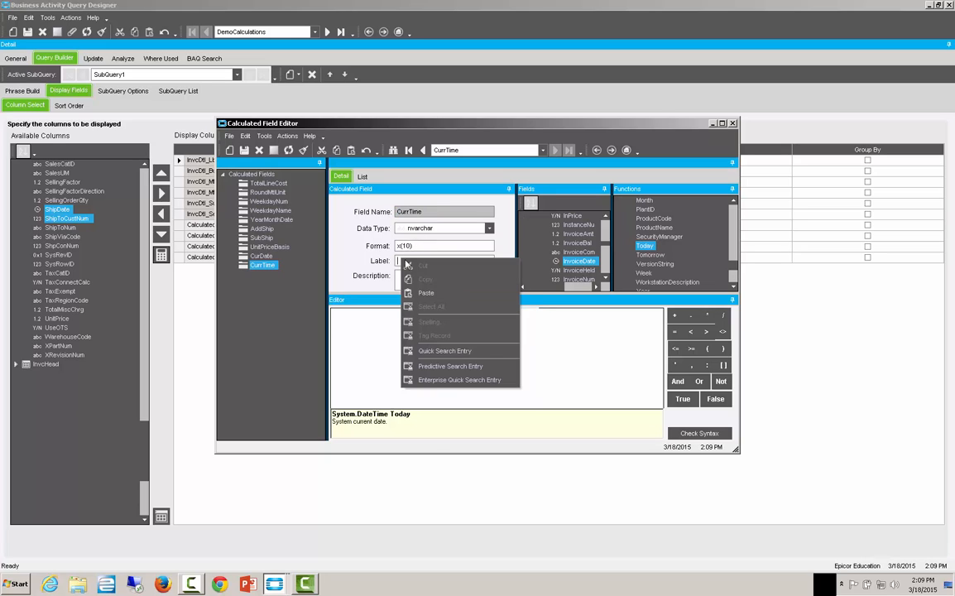
pyautogui.click(425, 293)
pyautogui.rightClick(420, 284)
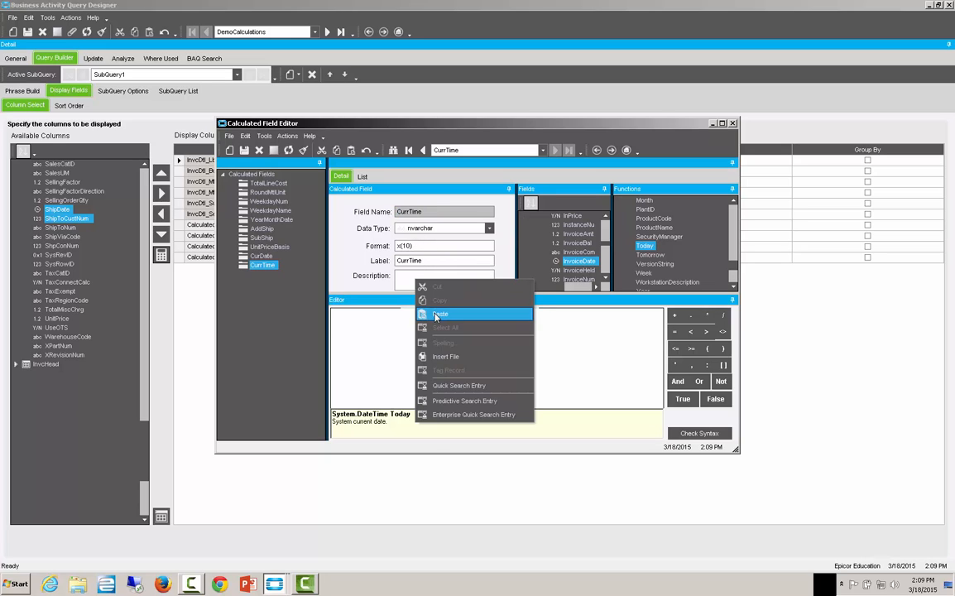
pyautogui.click(438, 315)
# - Insert the BAQ constant CurrentTime as the CurrTime expression and check its syntax
pyautogui.scroll(5, 727, 232)
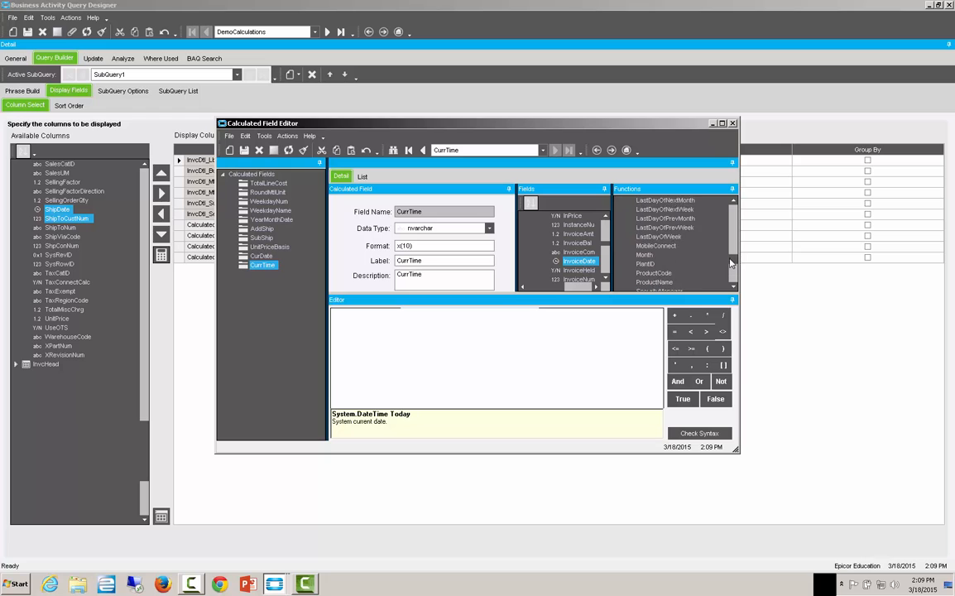
pyautogui.scroll(-1, 724, 227)
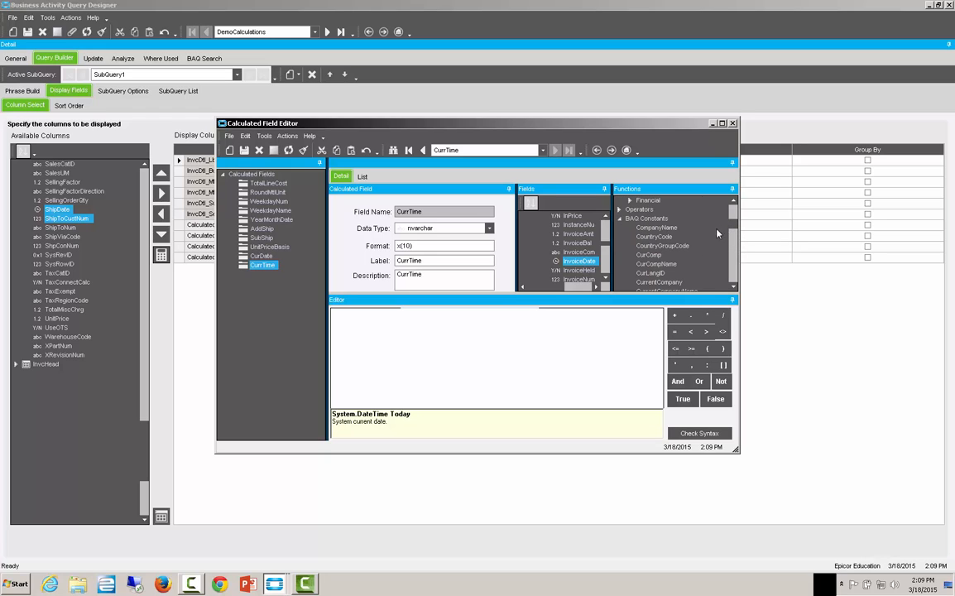
pyautogui.click(733, 287)
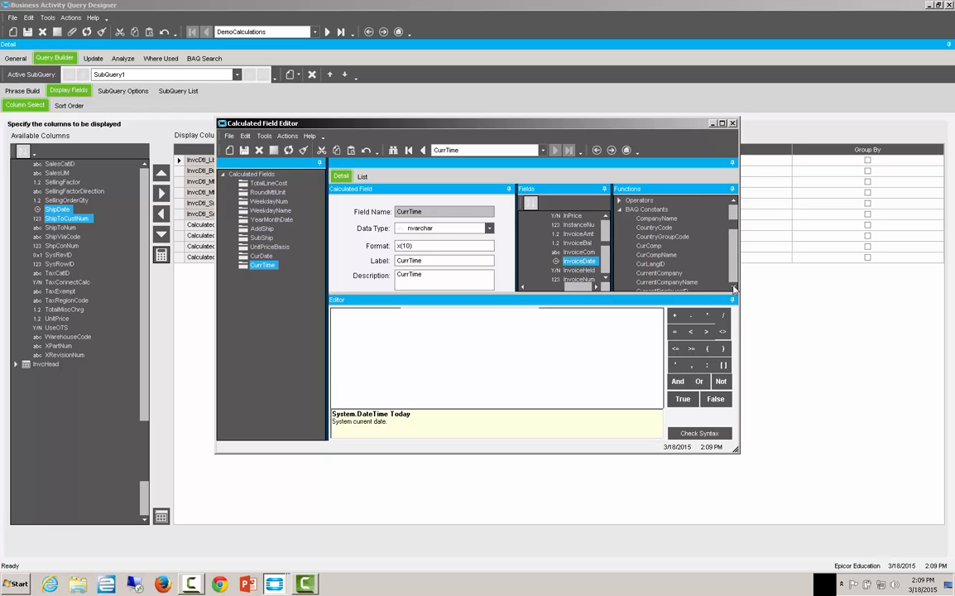
pyautogui.click(733, 287)
pyautogui.click(733, 287)
pyautogui.click(733, 287)
pyautogui.click(733, 287)
pyautogui.click(733, 287)
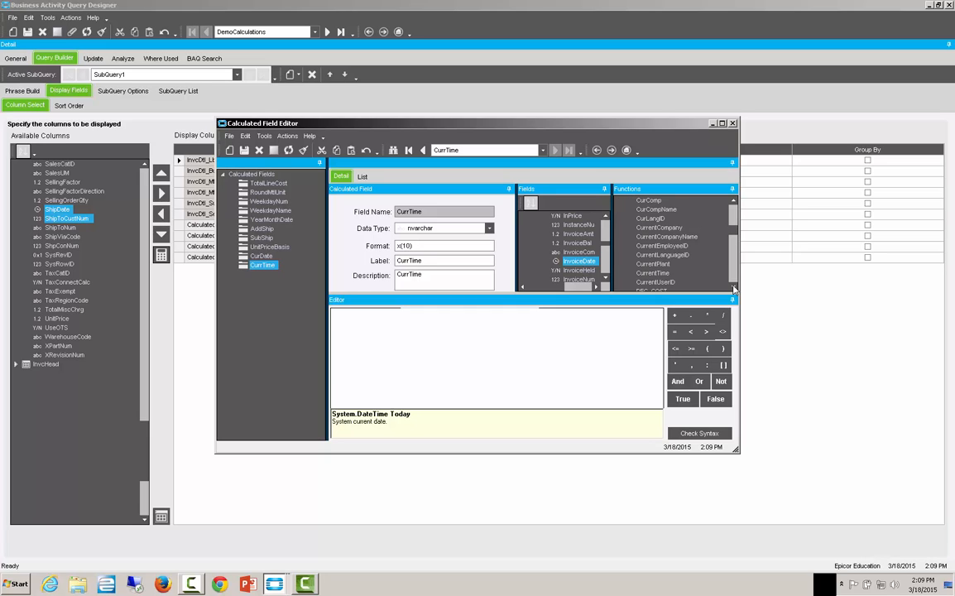
pyautogui.doubleClick(664, 272)
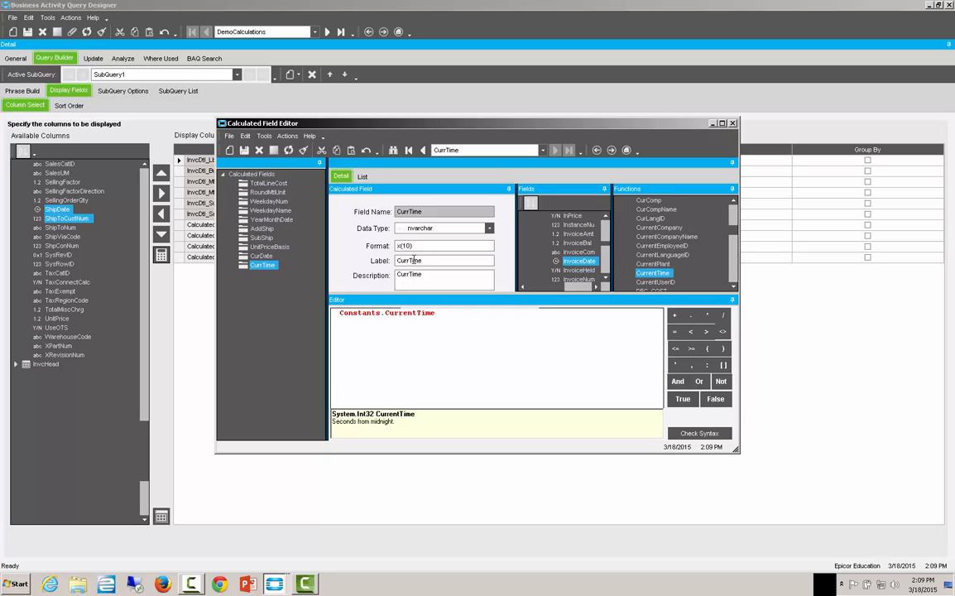
pyautogui.click(699, 432)
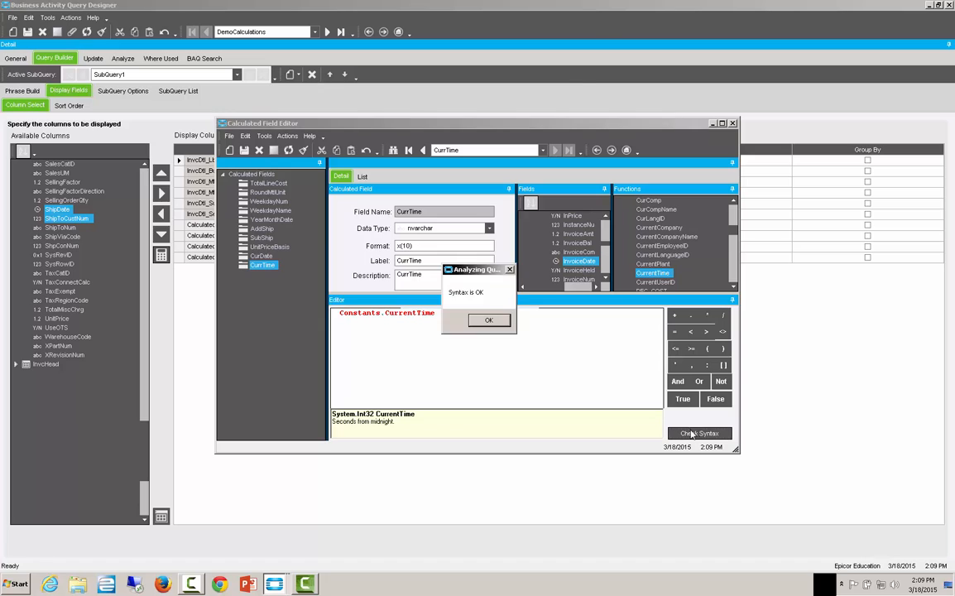
pyautogui.click(488, 320)
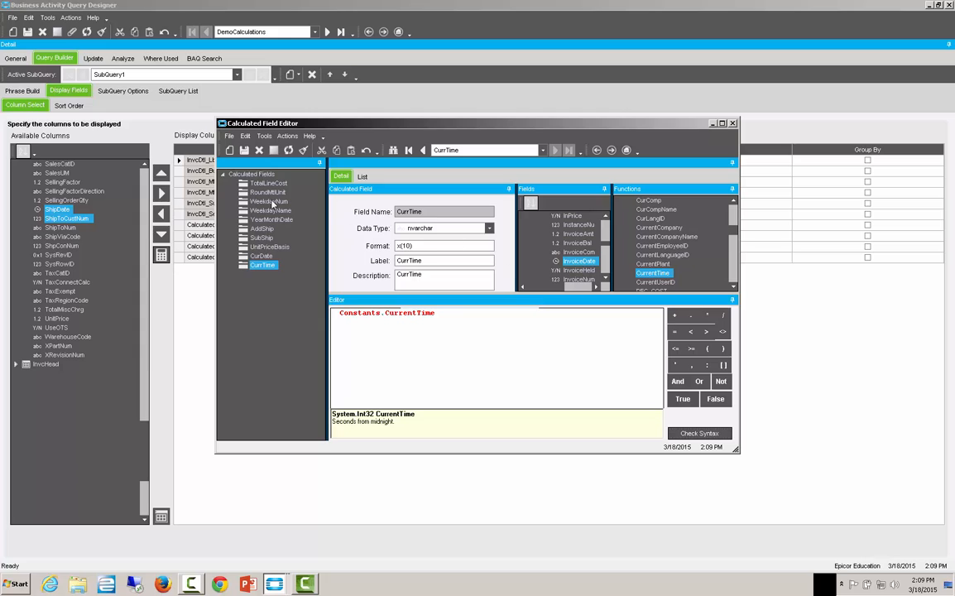
# - Start another calculated field and insert the string function Substring(x,y,z) into its expression
pyautogui.click(229, 150)
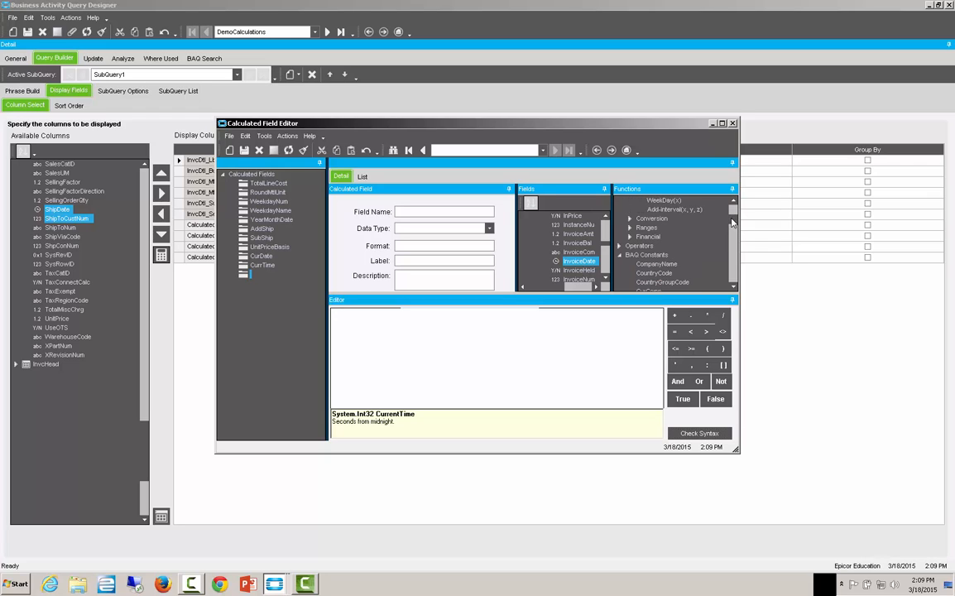
pyautogui.moveTo(732, 235); pyautogui.dragTo(731, 212)
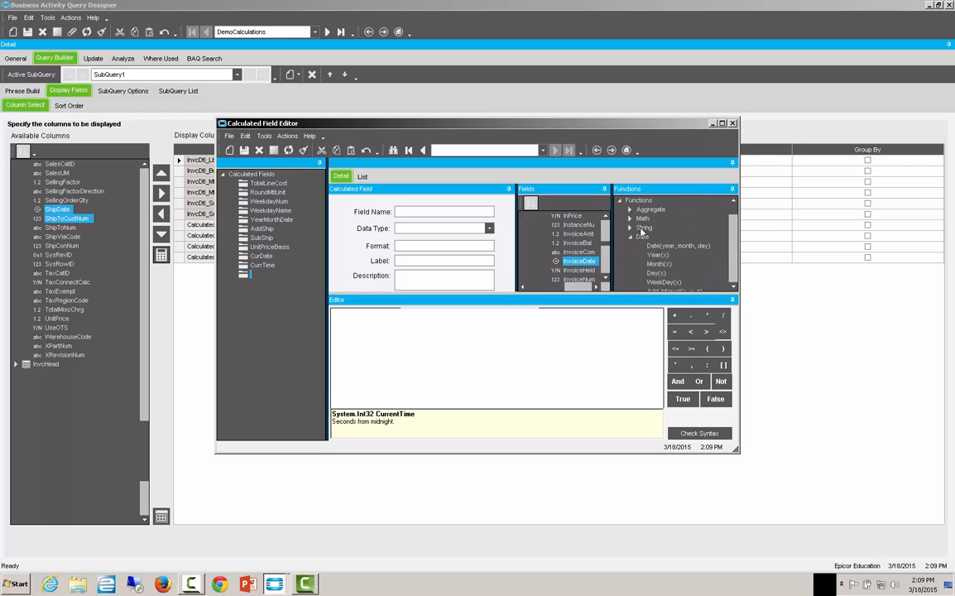
pyautogui.click(631, 228)
pyautogui.click(732, 286)
pyautogui.click(732, 286)
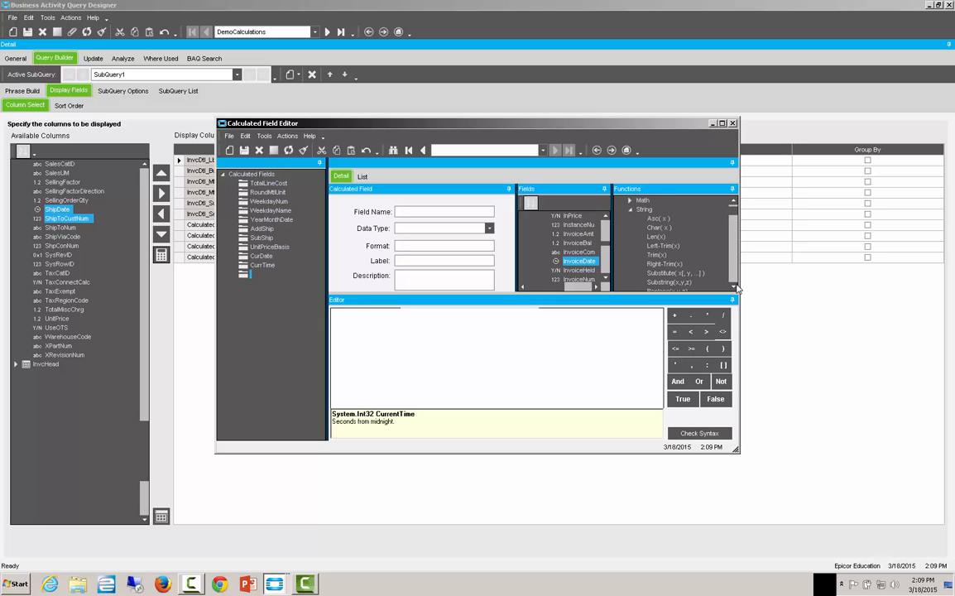
pyautogui.click(671, 284)
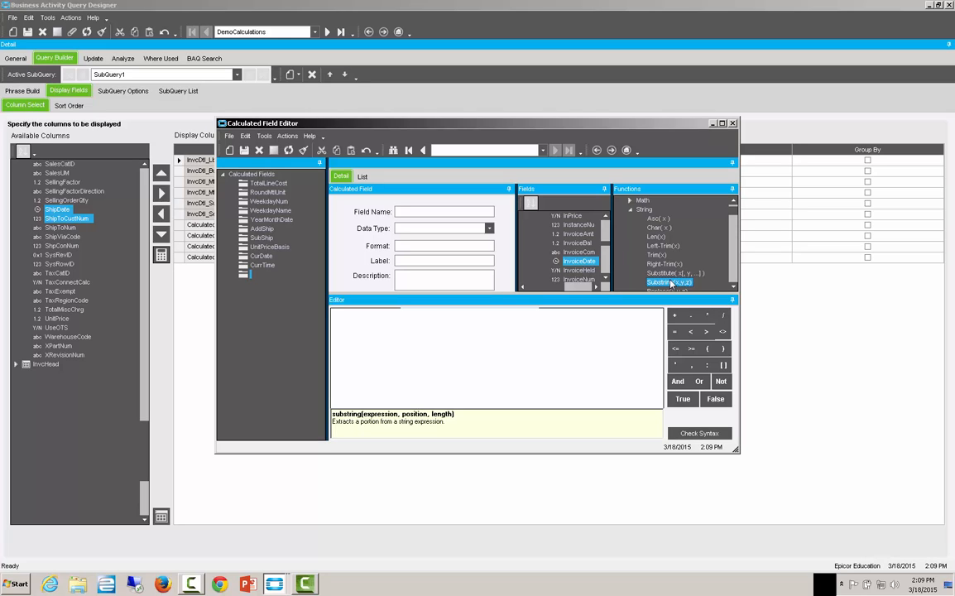
pyautogui.doubleClick(671, 285)
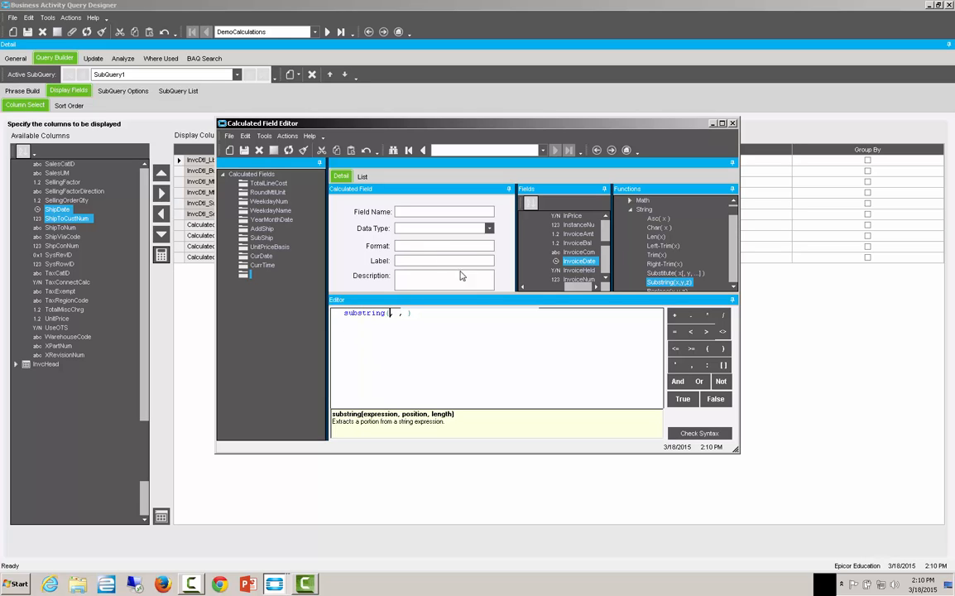
# - Enter the InvoiceComment field of InvcHead as the substring function's first argument
pyautogui.write('ing(InvcHead.')
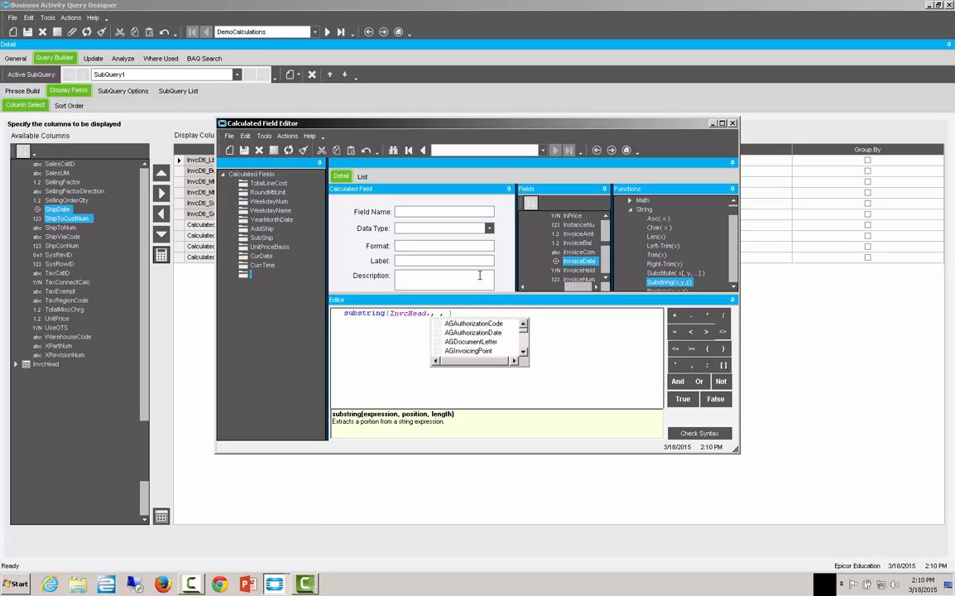
pyautogui.write('In')
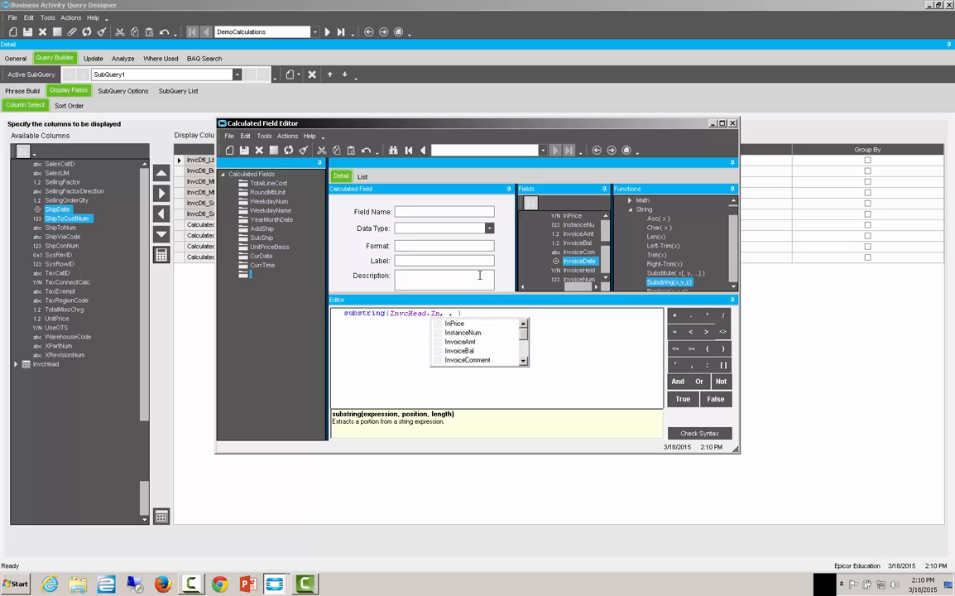
pyautogui.scroll(-3, 479, 337)
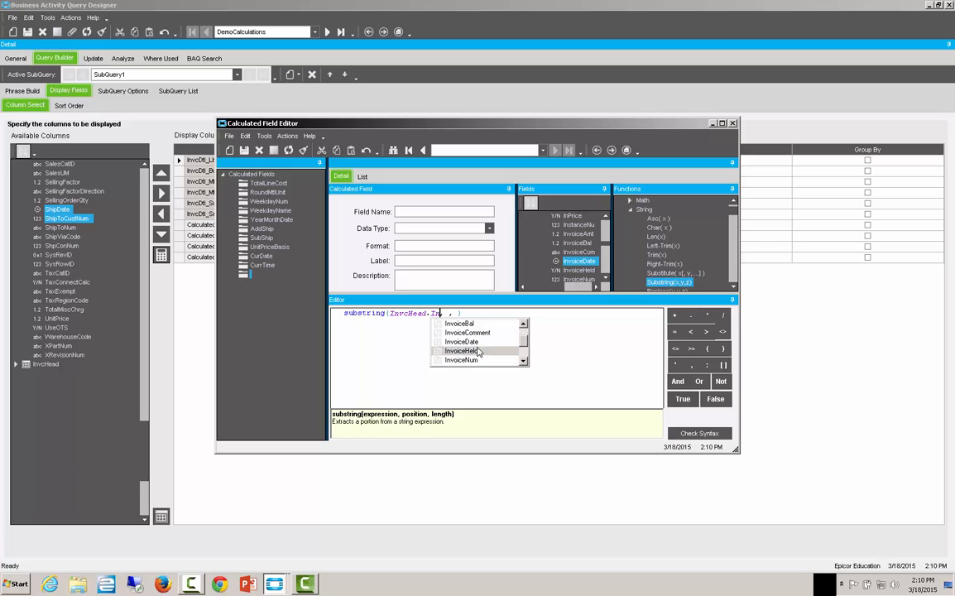
pyautogui.click(478, 333)
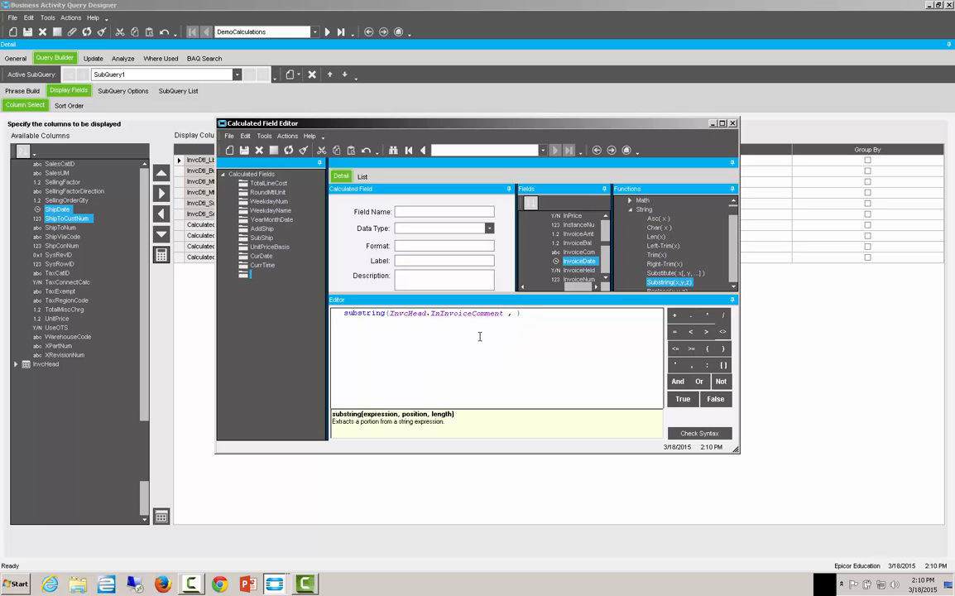
# - Correct the argument to InvcHead.InvoiceComment, set position 1 and length 40, and check the expression's syntax
pyautogui.click(438, 313)
pyautogui.press('BackSpace')
pyautogui.press('BackSpace')
pyautogui.write(',1')
pyautogui.click(686, 434)
pyautogui.click(490, 322)
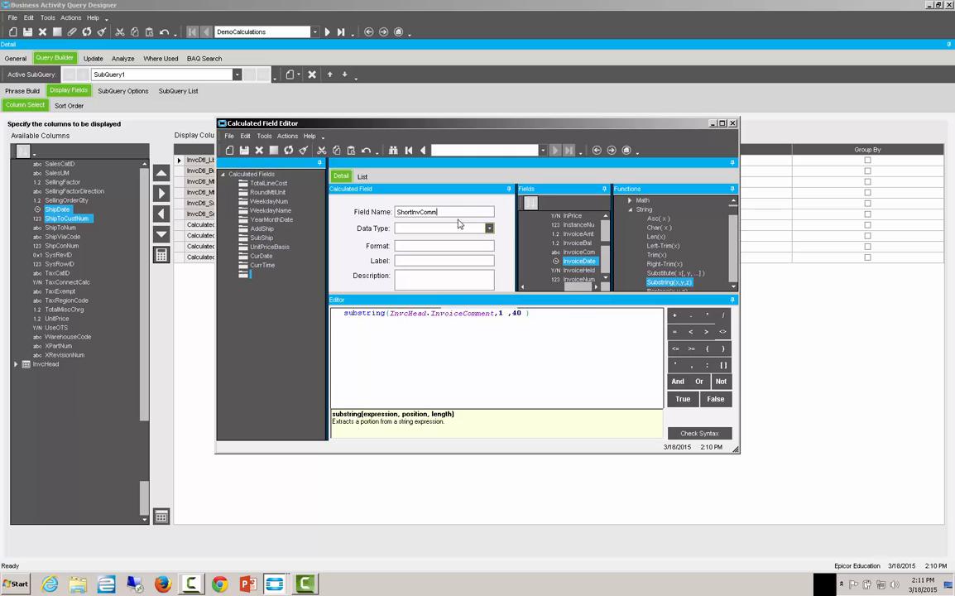
# - Name the calculated field ShortInvComm and copy that name into its label and description
pyautogui.doubleClick(398, 212)
pyautogui.rightClick(398, 212)
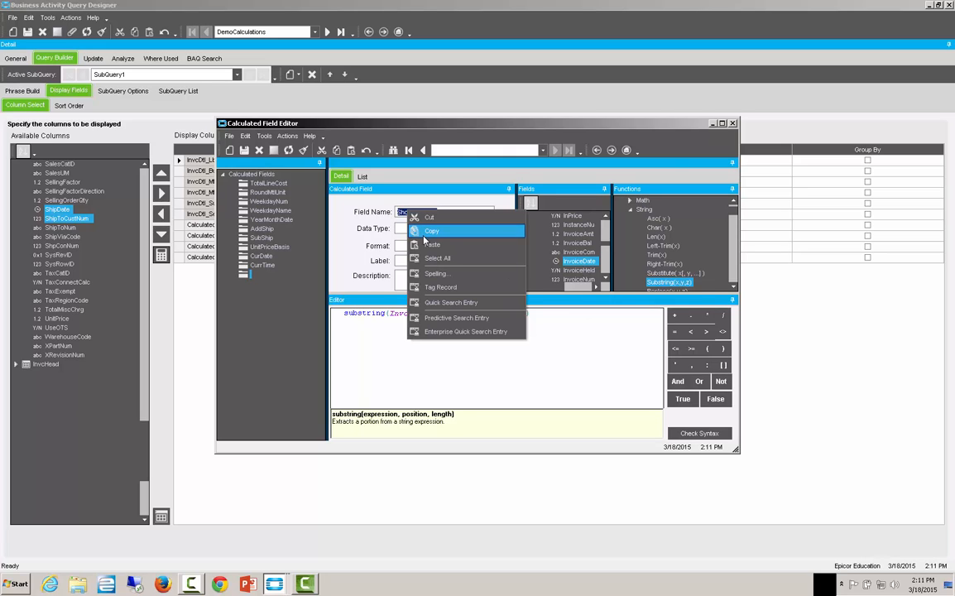
pyautogui.click(385, 209)
pyautogui.rightClick(407, 259)
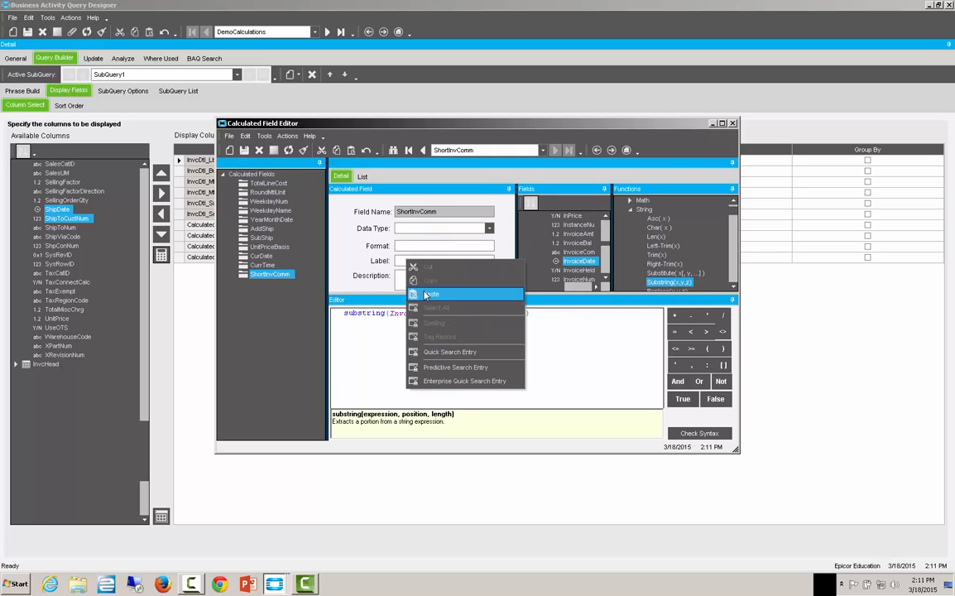
pyautogui.click(387, 264)
pyautogui.rightClick(411, 275)
pyautogui.click(436, 310)
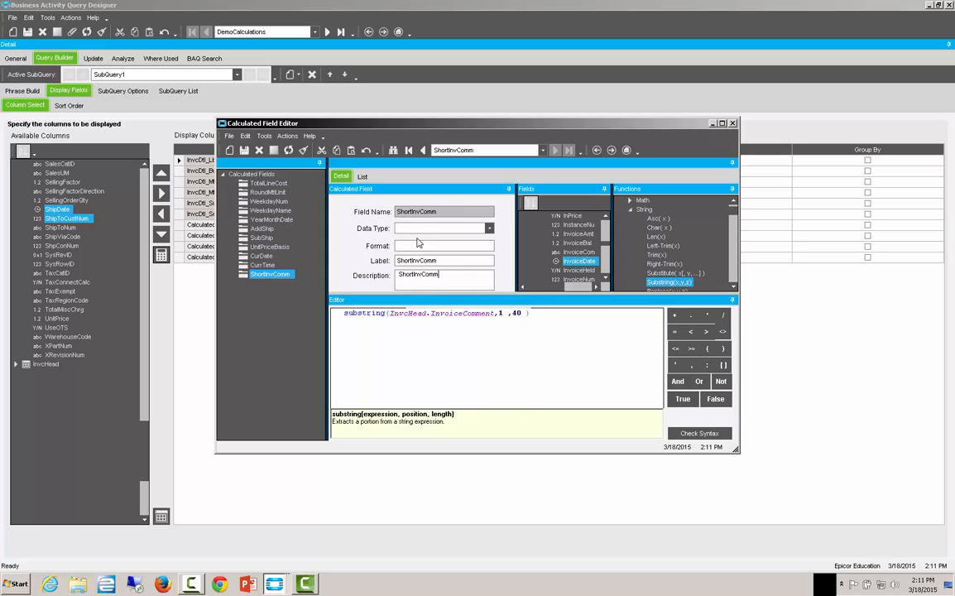
# - Set ShortInvComm's data type to nvarchar with format x(40) and save the calculated field
pyautogui.click(418, 228)
pyautogui.click(418, 239)
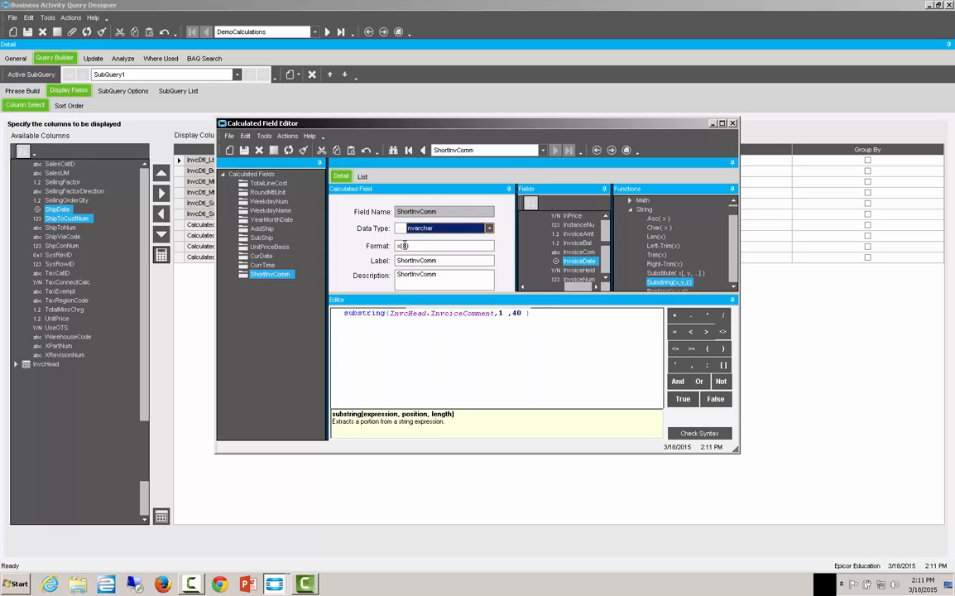
pyautogui.moveTo(403, 245); pyautogui.dragTo(439, 243)
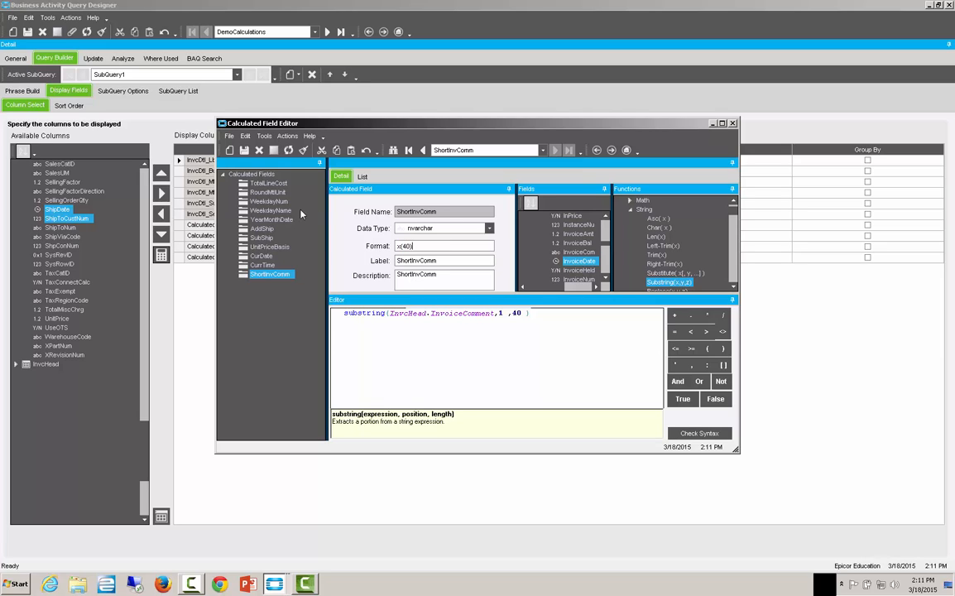
pyautogui.click(244, 151)
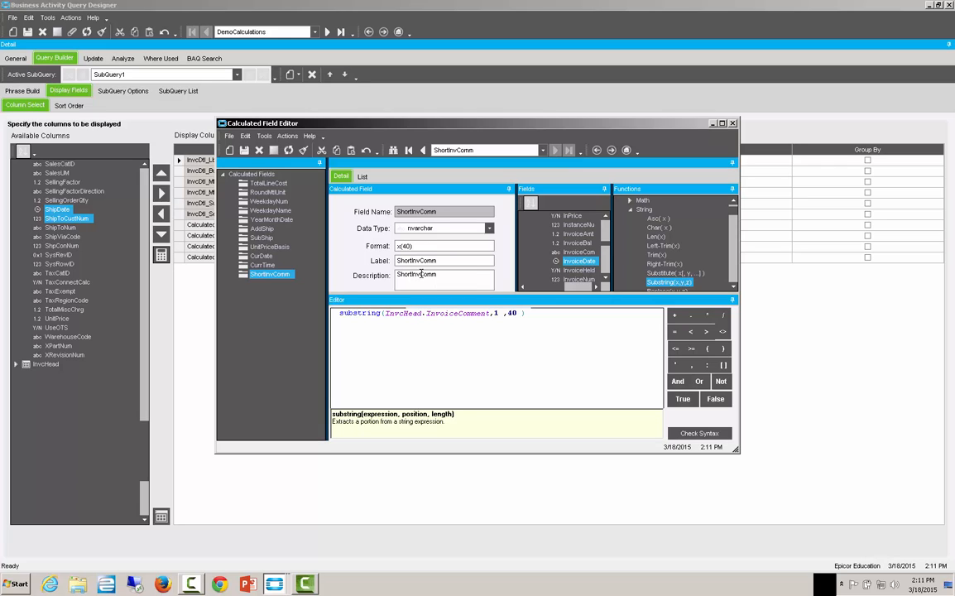
# - Start another calculated field named ValueFromArray with the nvarchar data type
pyautogui.click(230, 150)
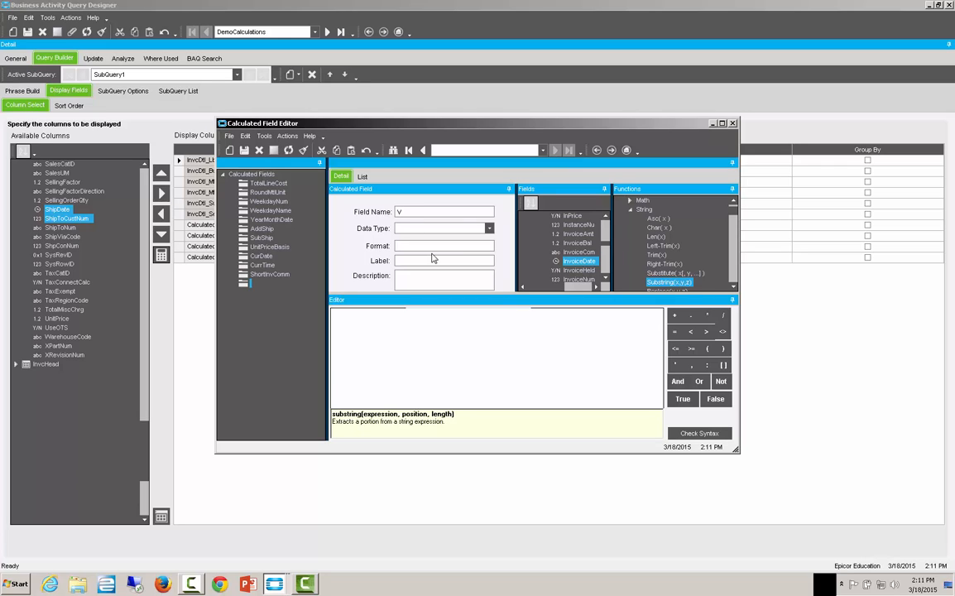
pyautogui.write('ValueFromArray')
pyautogui.click(489, 229)
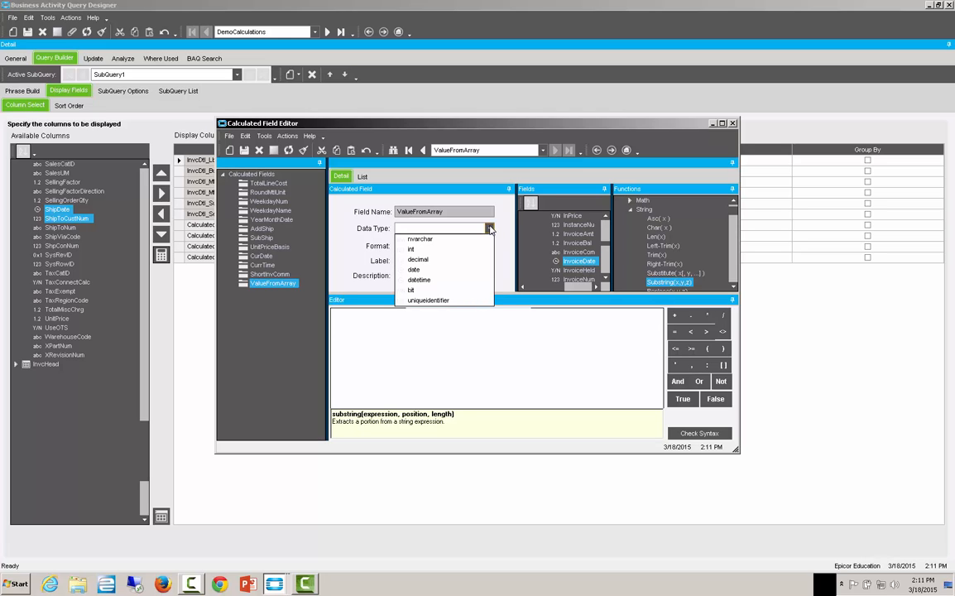
pyautogui.click(438, 241)
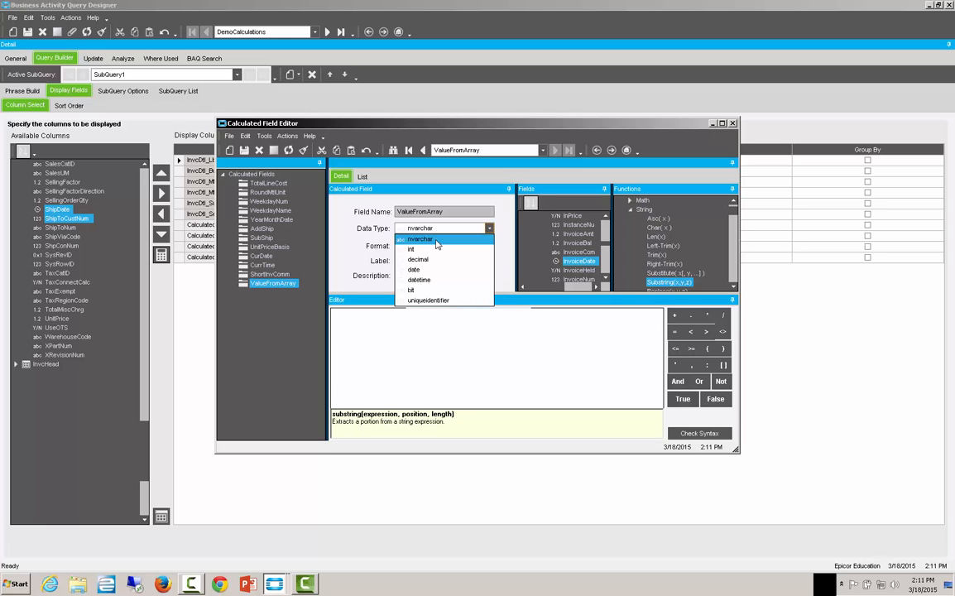
# - Copy the field name ValueFromArray into its label and description
pyautogui.moveTo(451, 212); pyautogui.dragTo(377, 189)
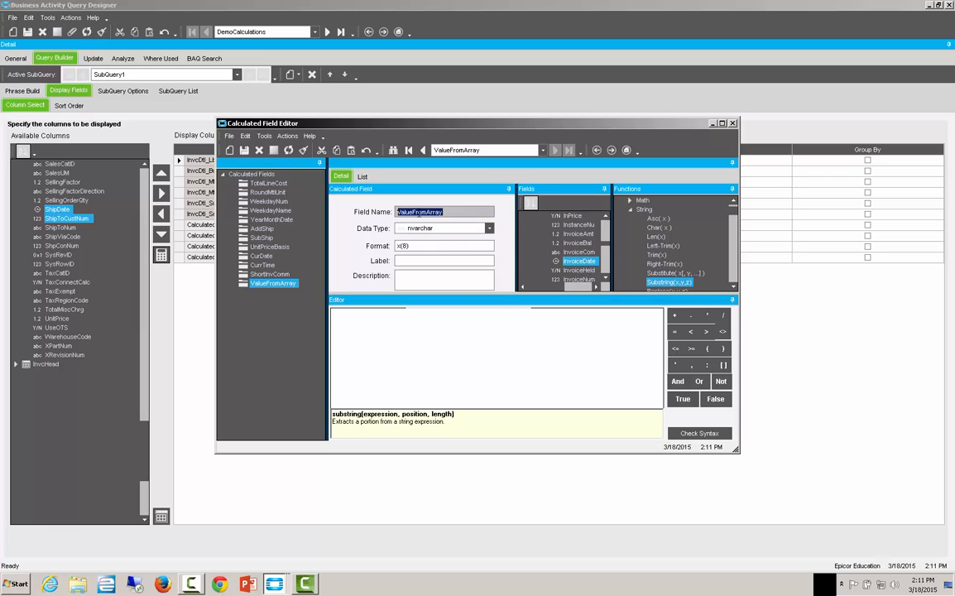
pyautogui.rightClick(378, 190)
pyautogui.click(397, 217)
pyautogui.rightClick(417, 259)
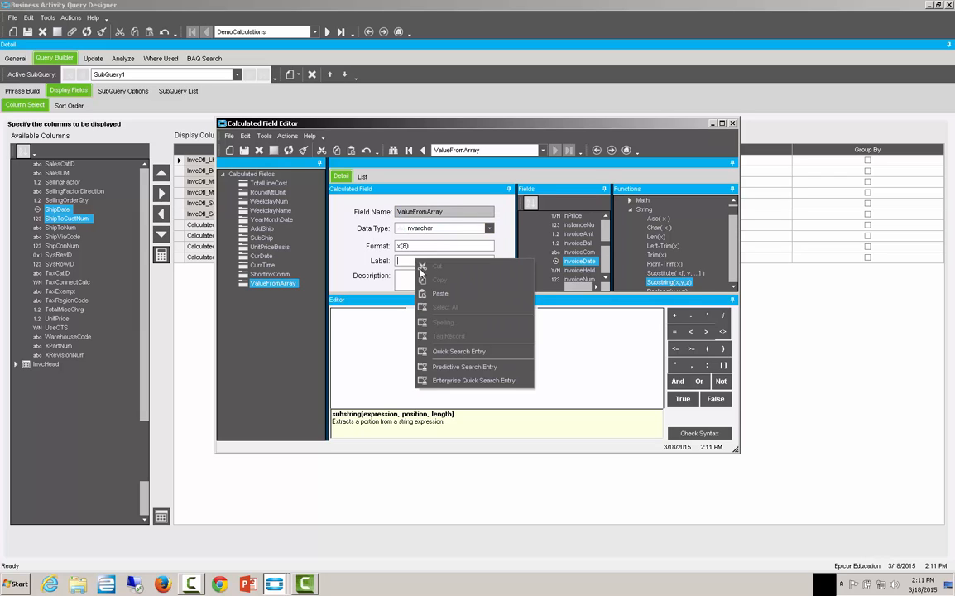
pyautogui.click(439, 291)
pyautogui.rightClick(416, 277)
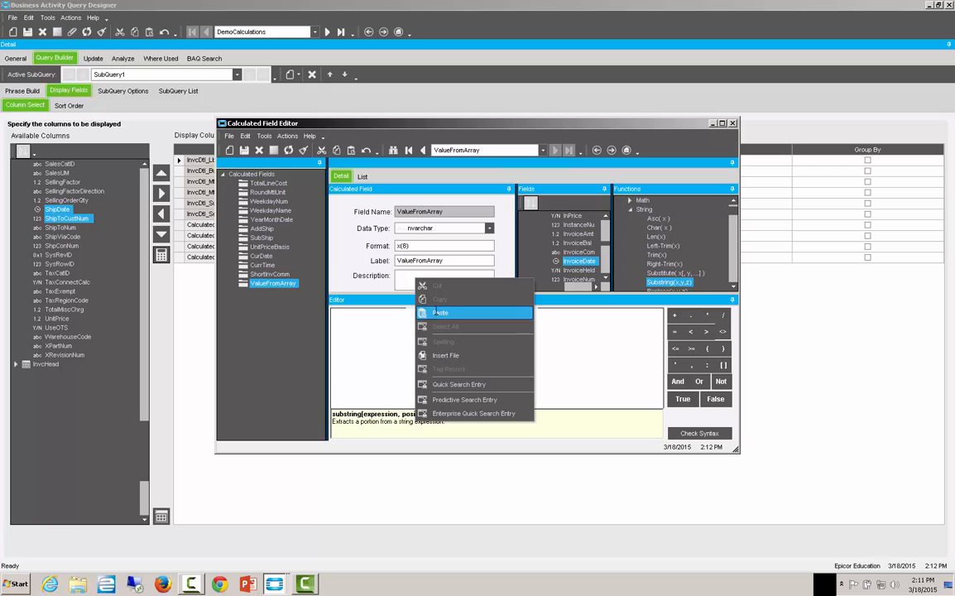
pyautogui.click(437, 312)
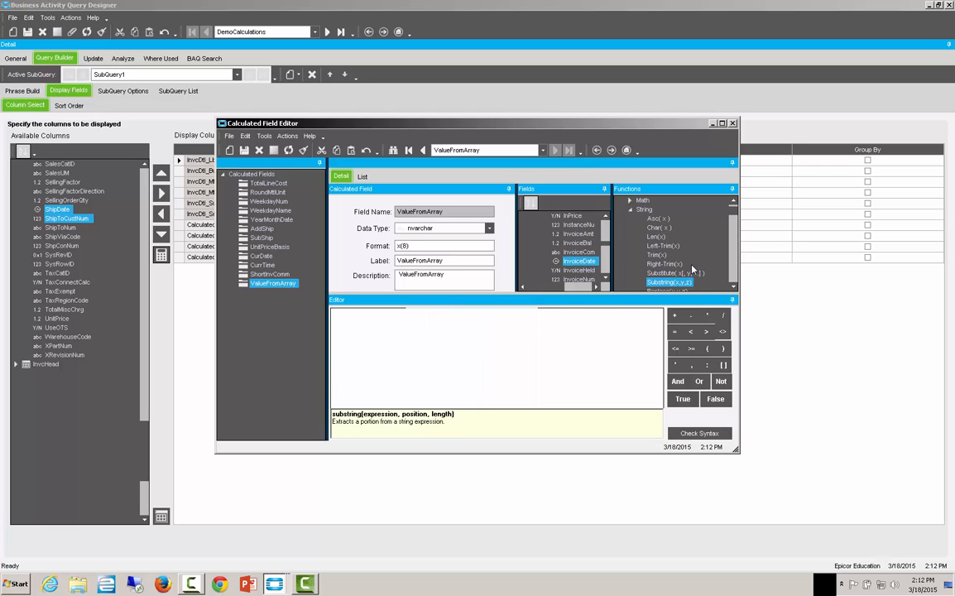
# - Insert the Ranges function Lookup(x,y,z) into the ValueFromArray expression
pyautogui.click(629, 211)
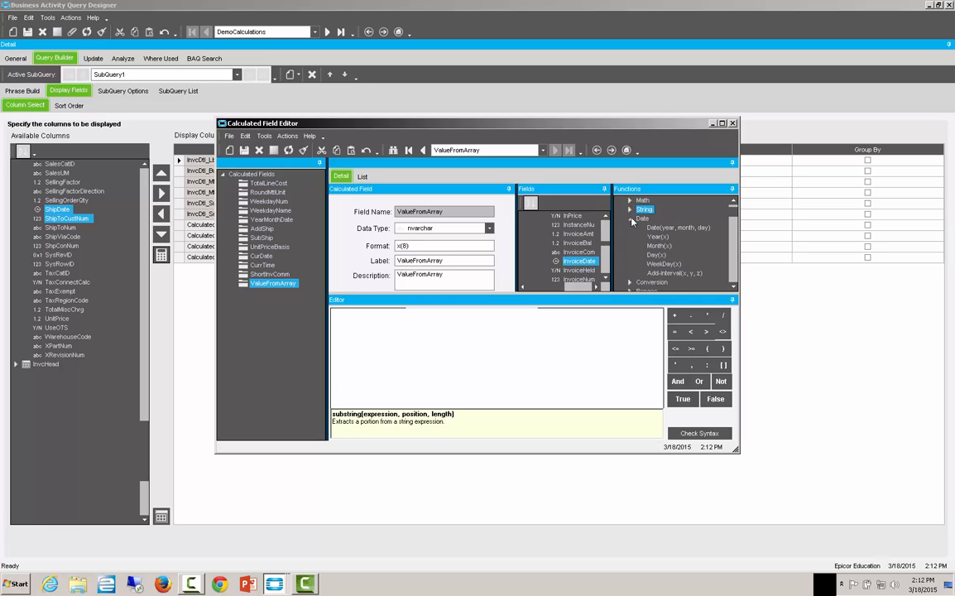
pyautogui.click(631, 219)
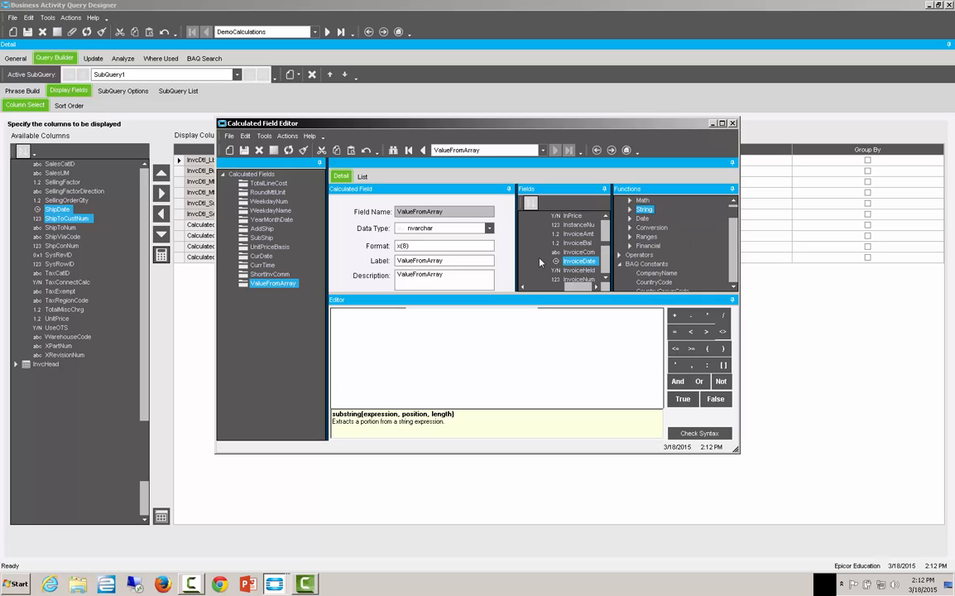
pyautogui.click(629, 236)
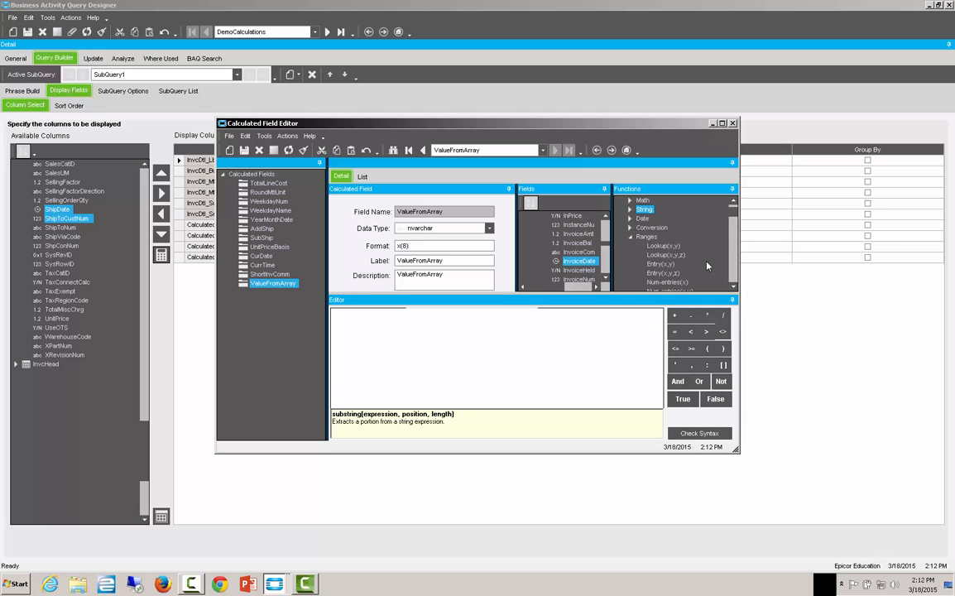
pyautogui.click(732, 287)
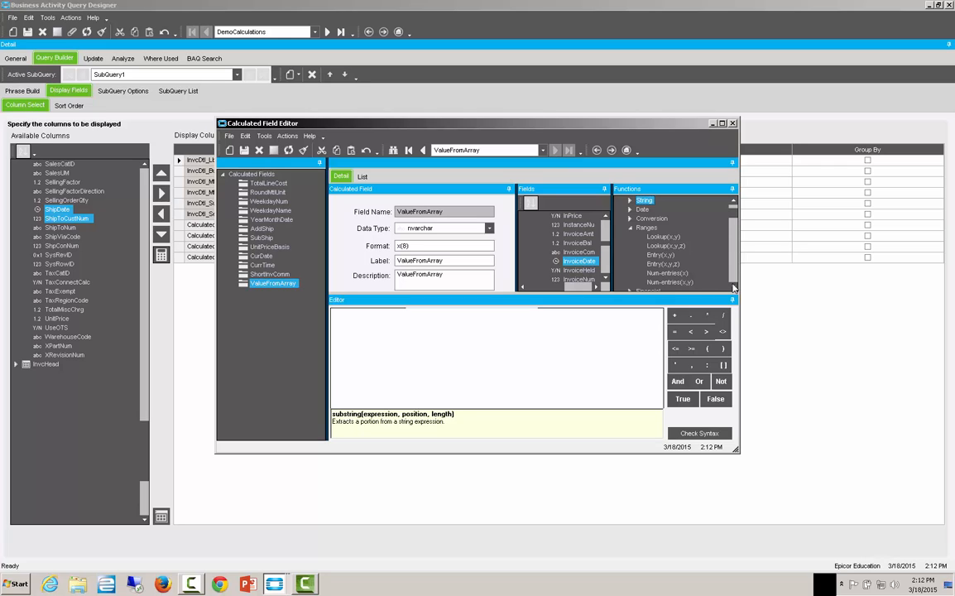
pyautogui.click(680, 248)
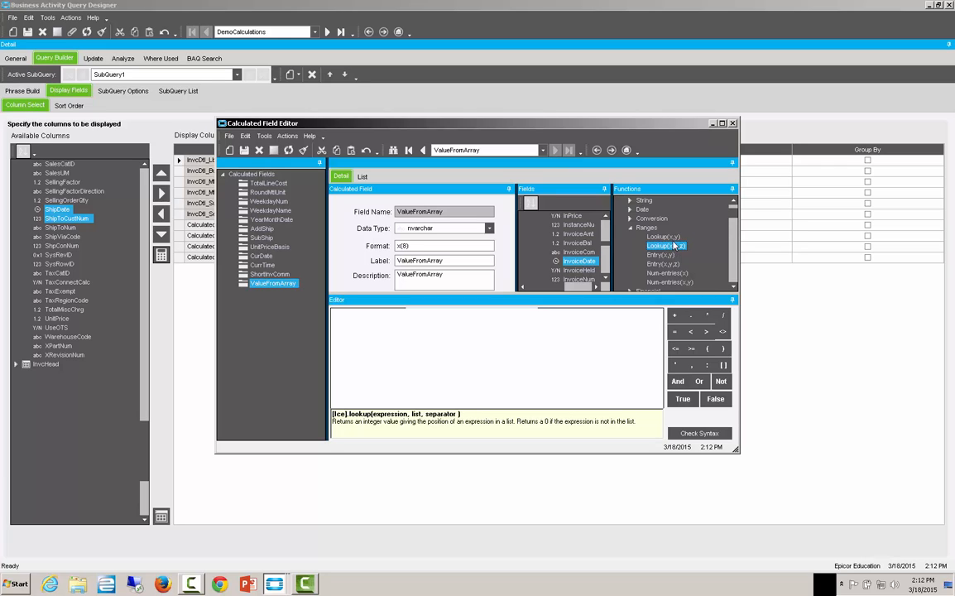
pyautogui.click(673, 238)
pyautogui.click(674, 246)
pyautogui.doubleClick(674, 247)
# - Enter the sales rep's name in single quotes as the lookup expression and InvcHead.SalesRepList as its list
pyautogui.write("'Tyler")
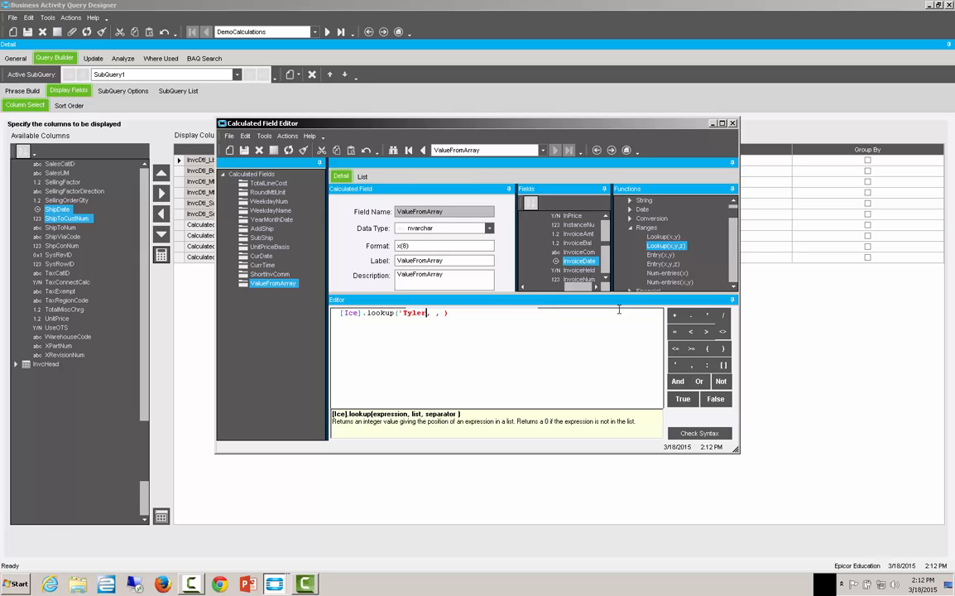
pyautogui.write("'")
pyautogui.write('Invo')
pyautogui.write('H')
pyautogui.write('ead')
pyautogui.write('.S')
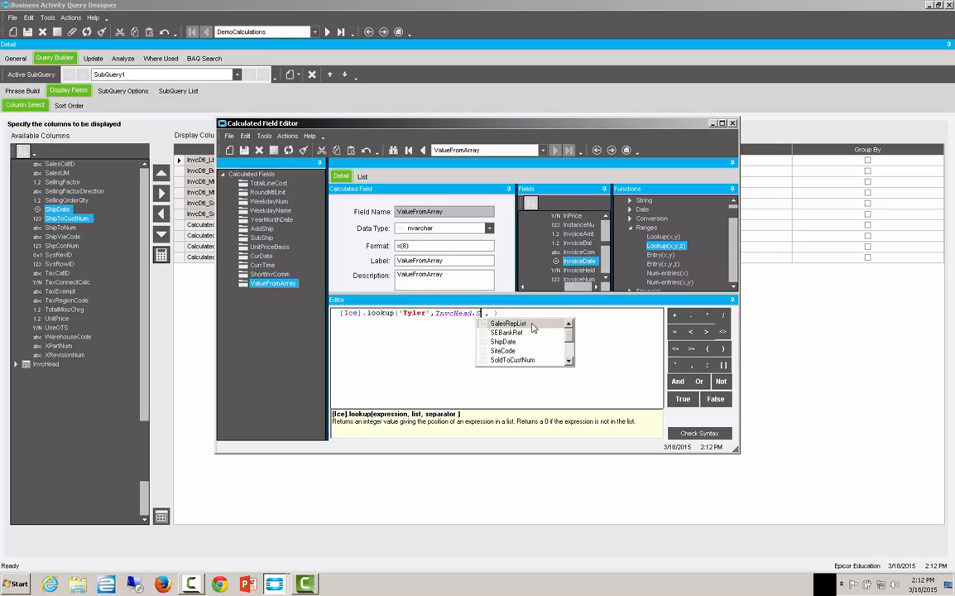
pyautogui.doubleClick(536, 323)
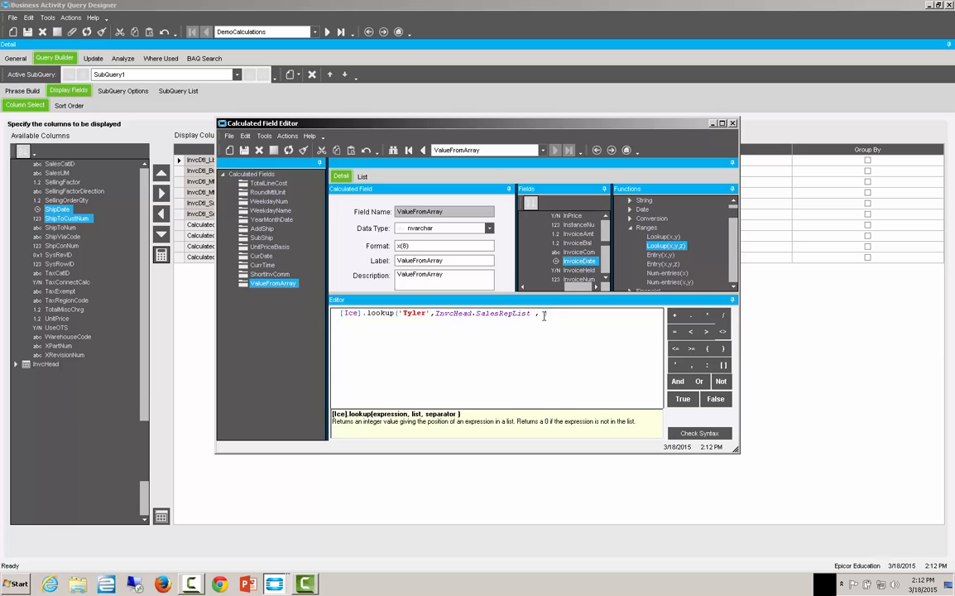
# - Set the lookup separator to '~' and check the expression's syntax
pyautogui.click(542, 314)
pyautogui.write("'~'")
pyautogui.click(689, 436)
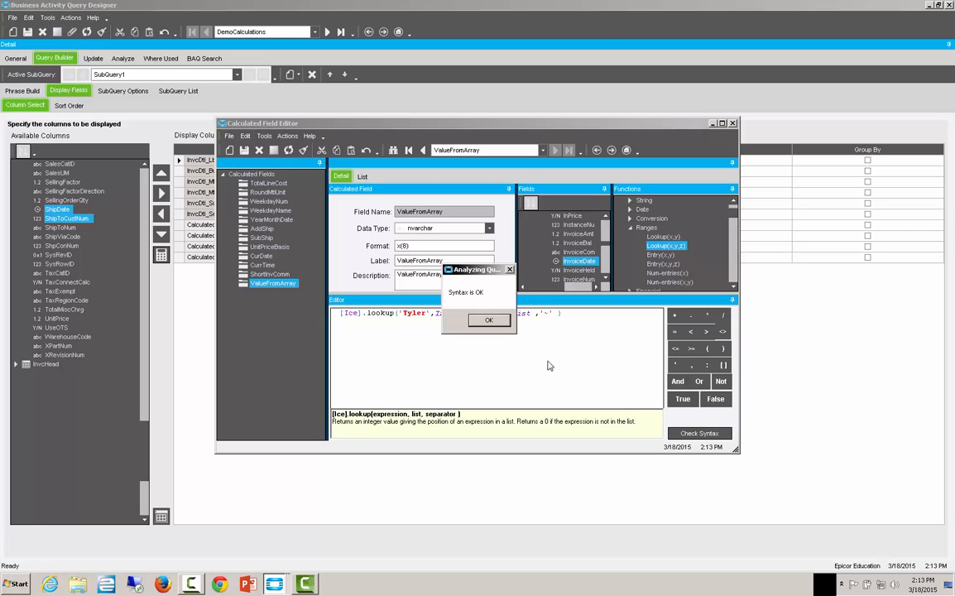
pyautogui.click(490, 320)
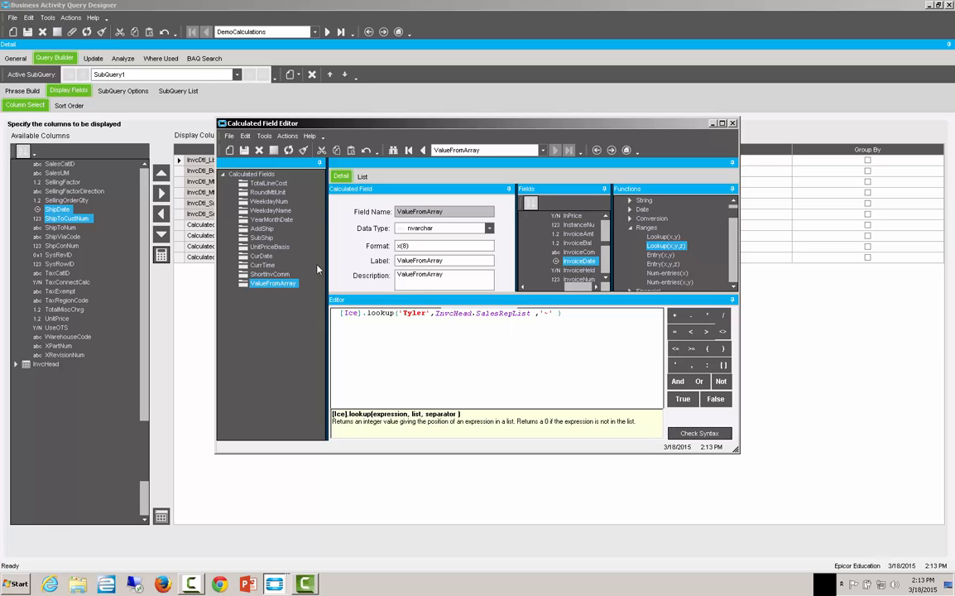
# - Start another calculated field named NumArray and copy that name into its label and description
pyautogui.click(228, 154)
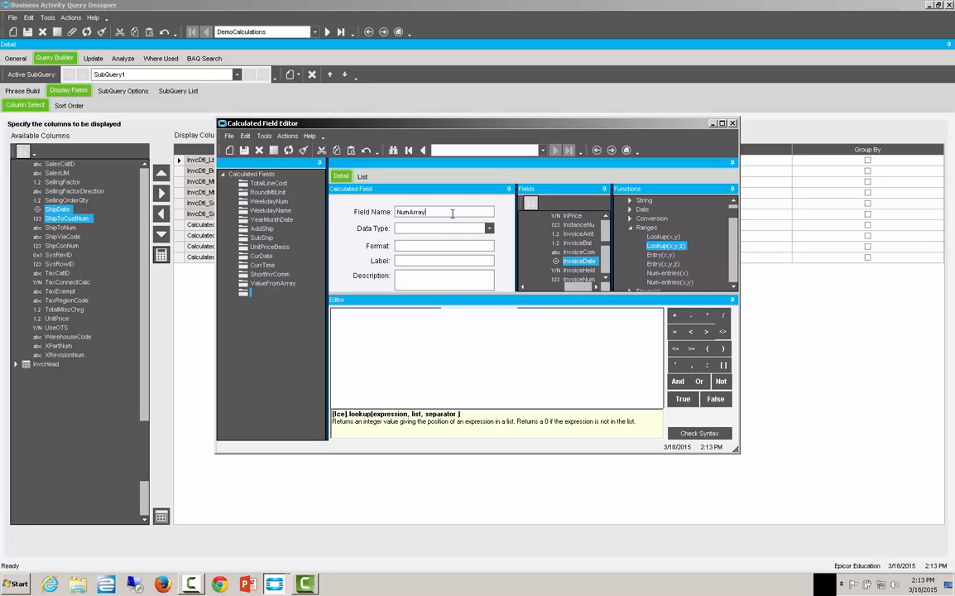
pyautogui.doubleClick(411, 212)
pyautogui.rightClick(414, 214)
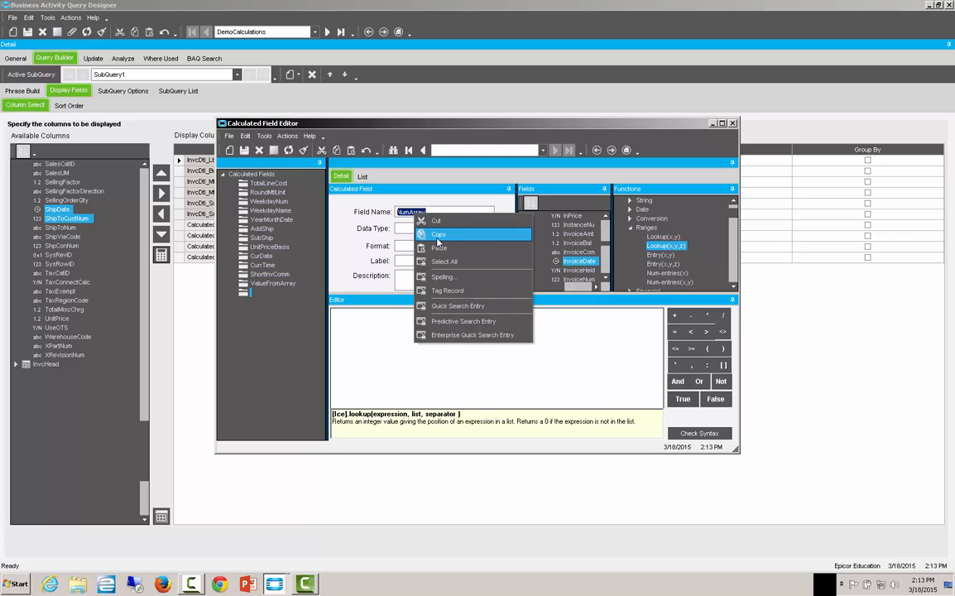
pyautogui.click(436, 237)
pyautogui.rightClick(420, 245)
pyautogui.click(410, 262)
pyautogui.rightClick(410, 261)
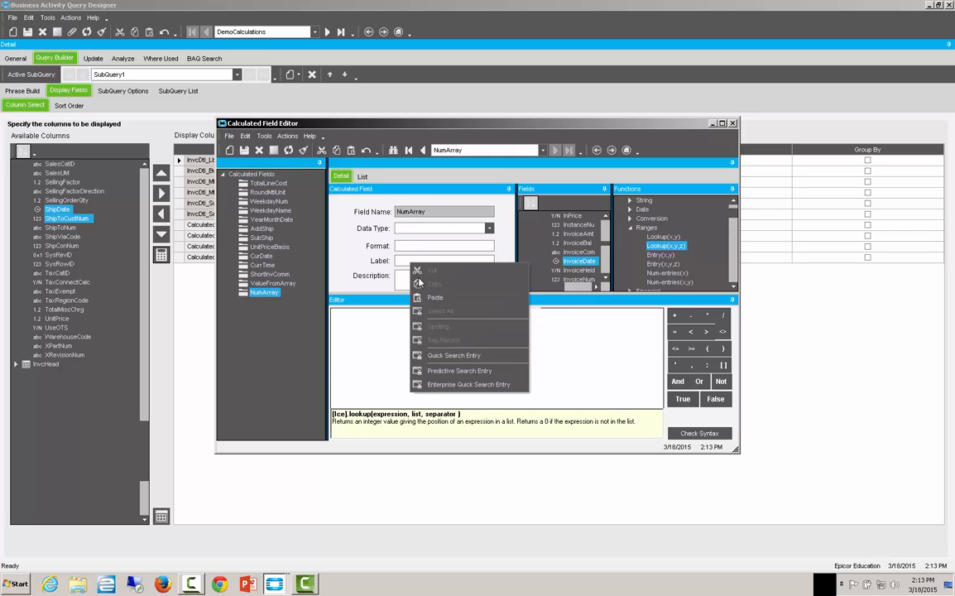
pyautogui.click(431, 296)
pyautogui.rightClick(415, 278)
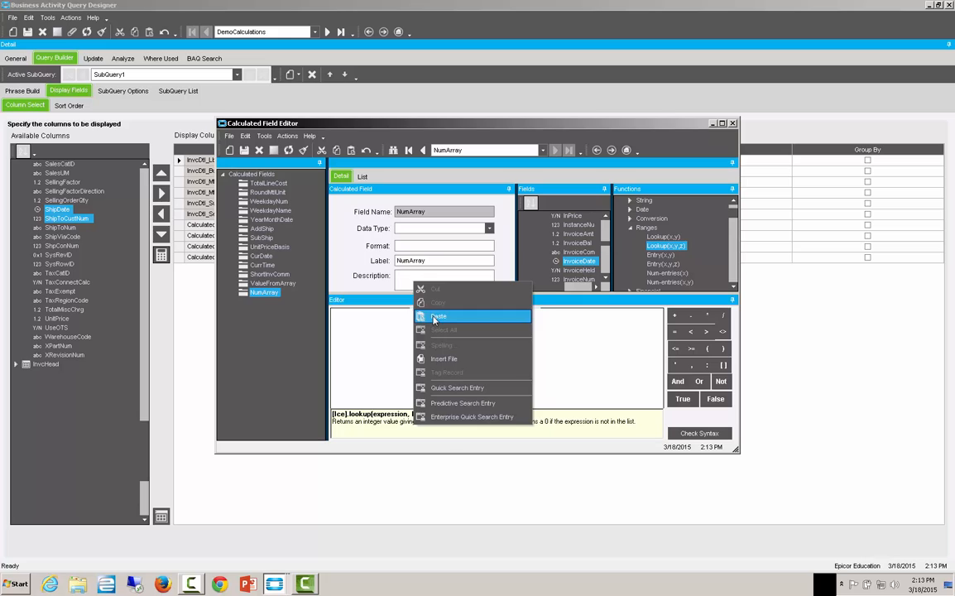
pyautogui.click(433, 316)
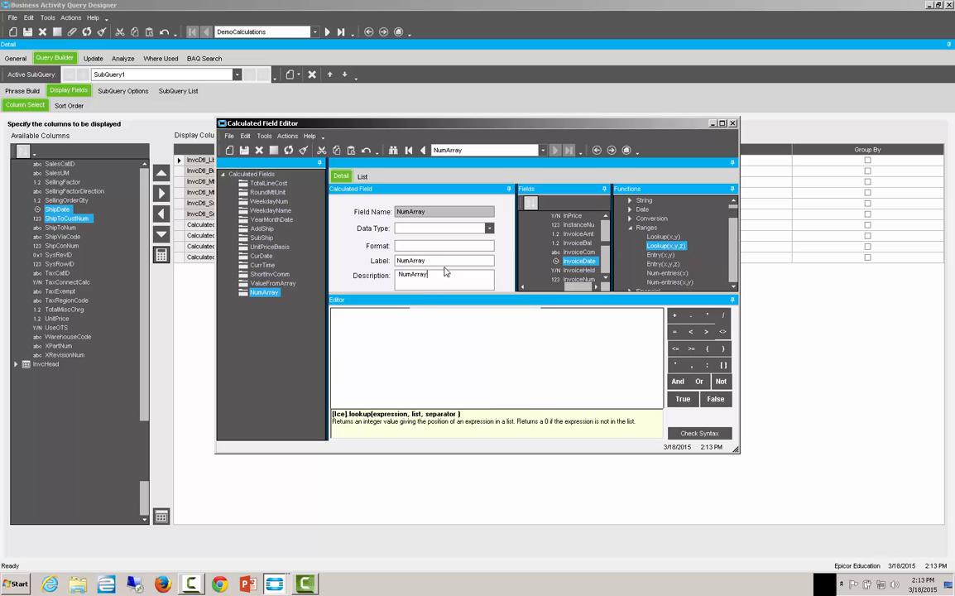
# - Set NumArray's data type to int and insert the Ranges function Num-entries(x,y) into its expression
pyautogui.click(490, 231)
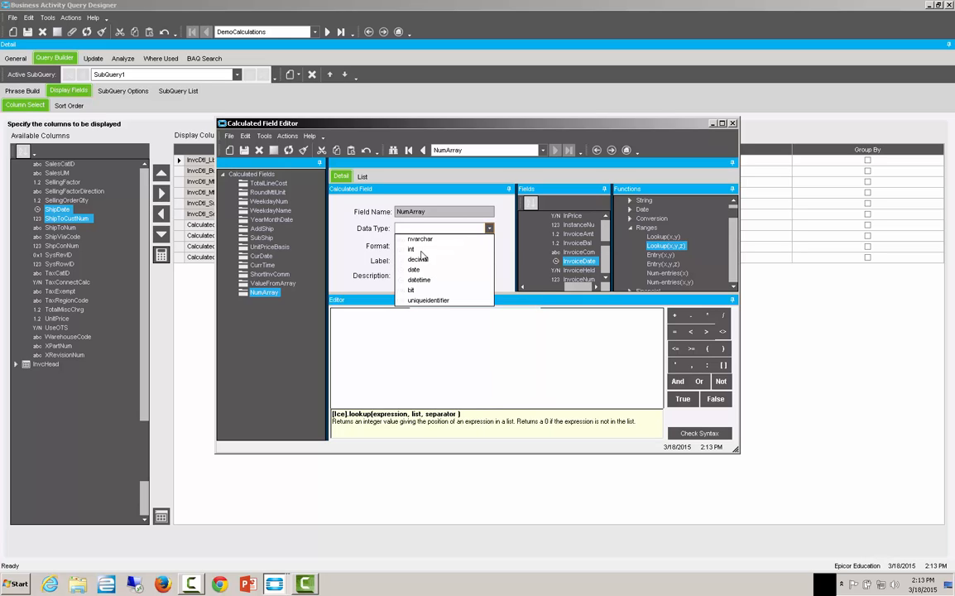
pyautogui.click(433, 257)
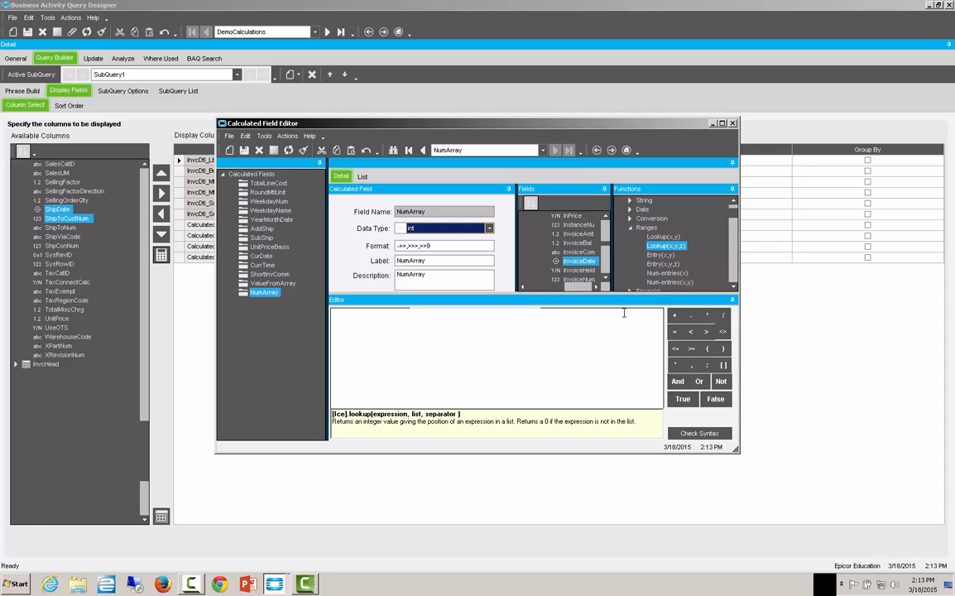
pyautogui.click(660, 282)
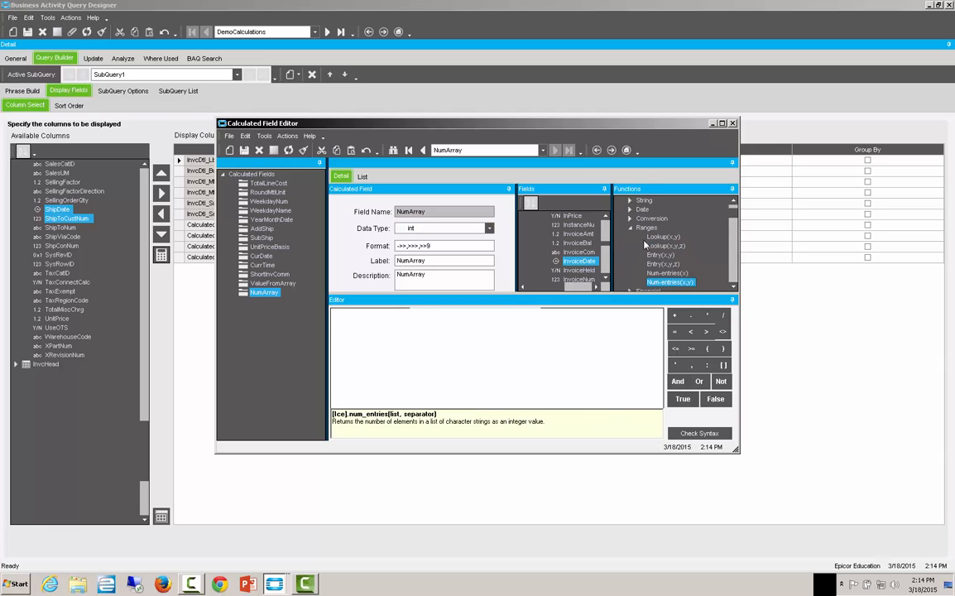
pyautogui.doubleClick(664, 286)
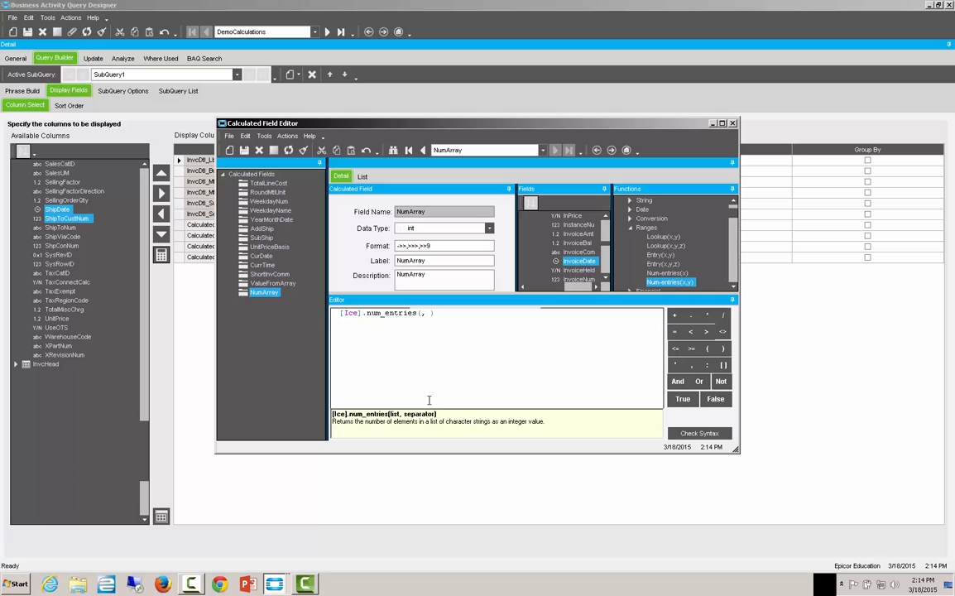
# - Enter InvcHead.SalesRepList as the num_entries list argument, removing the duplicated S from the field name
pyautogui.click(421, 313)
pyautogui.write('InvcHead.S')
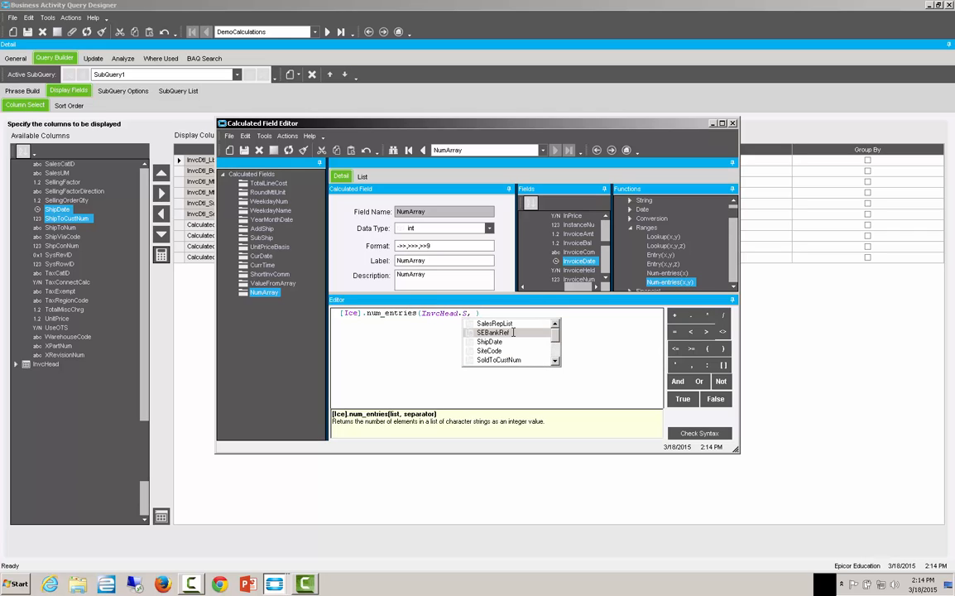
pyautogui.doubleClick(483, 323)
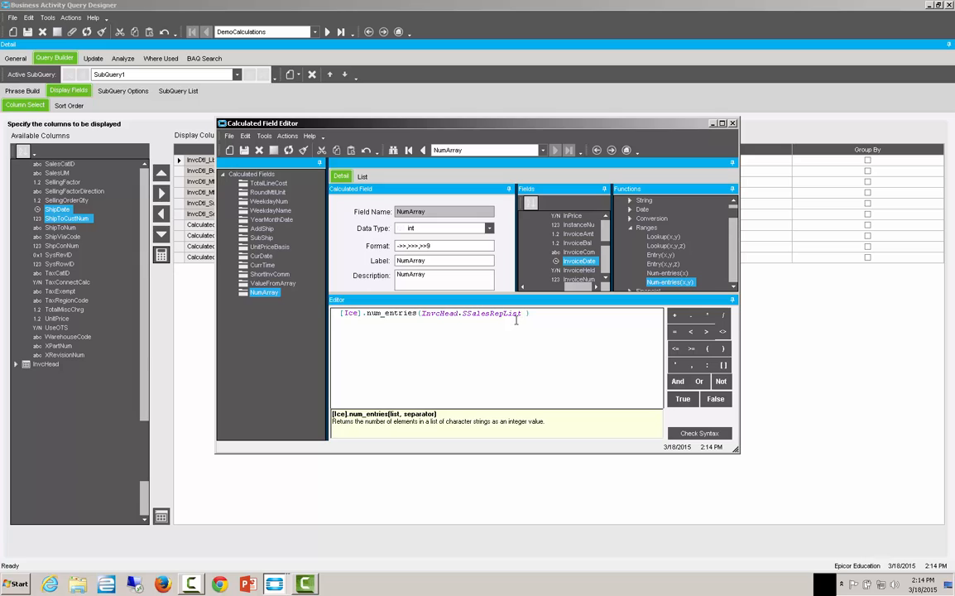
pyautogui.press('Left')
pyautogui.press('Left')
pyautogui.press('Left')
pyautogui.press('Left')
pyautogui.press('Left')
pyautogui.press('Left')
pyautogui.press('Left')
pyautogui.press('Left')
pyautogui.press('Left')
pyautogui.press('Left')
pyautogui.press('Left')
pyautogui.press('Left')
pyautogui.press('BackSpace')
# - Add '~' as the num_entries separator and check the expression's syntax
pyautogui.write(',')
pyautogui.write("',")
pyautogui.write('~')
pyautogui.click(699, 431)
pyautogui.click(494, 320)
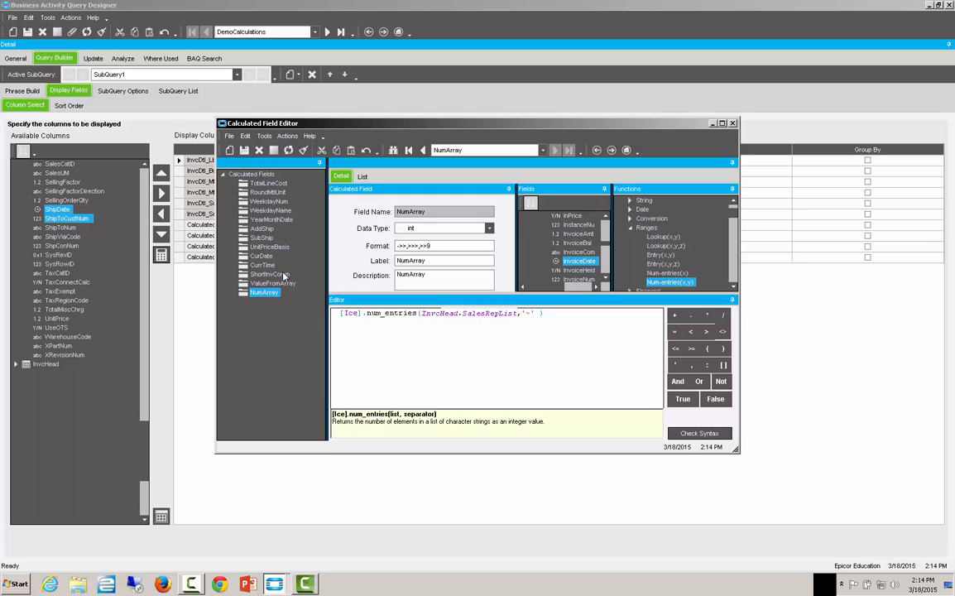
# - Review the YearMonthDate, UnitPriceBasis and WeekdayName calculated fields and the list of all calculated fields
pyautogui.click(272, 219)
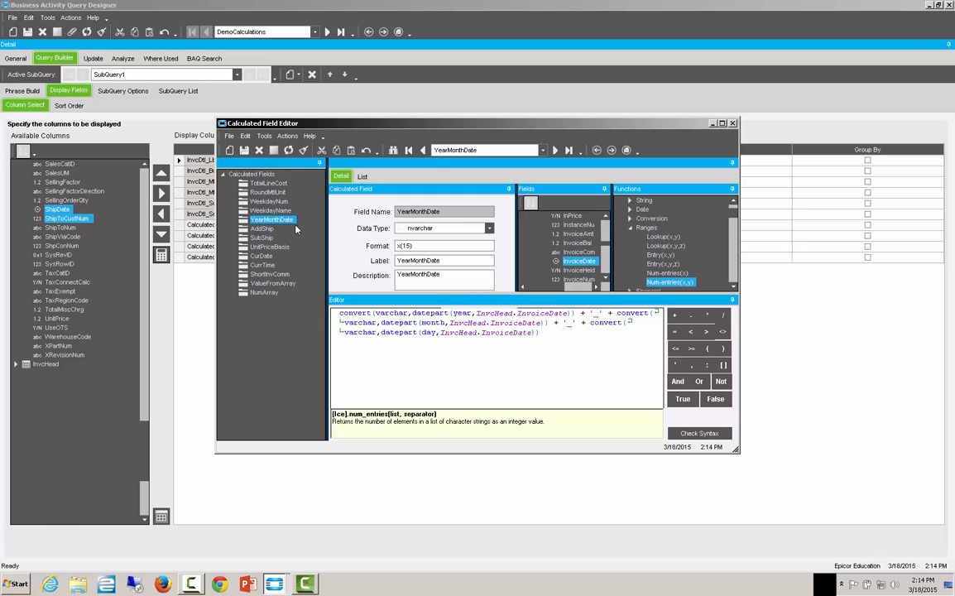
pyautogui.click(277, 247)
pyautogui.click(274, 220)
pyautogui.click(275, 210)
pyautogui.click(362, 177)
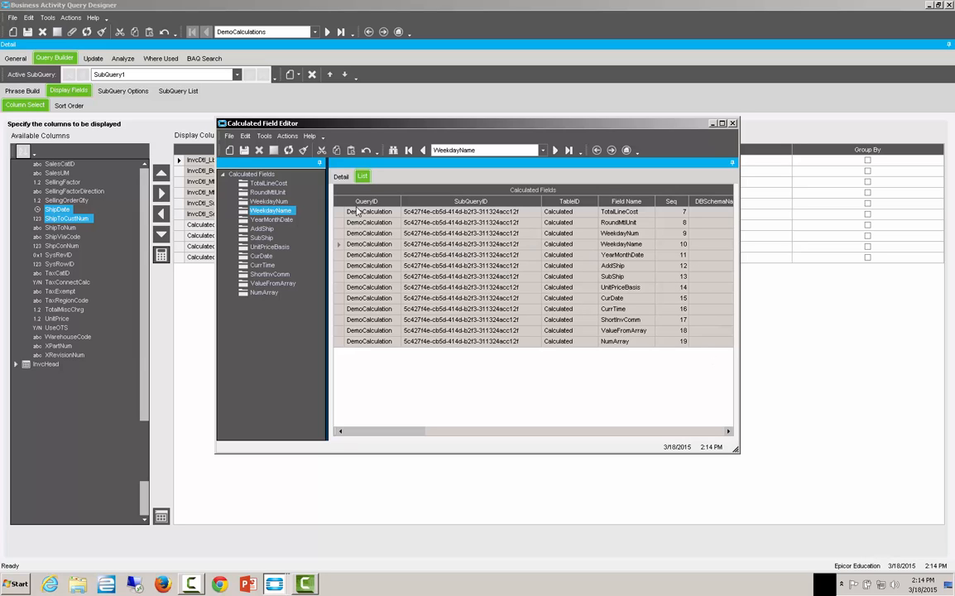
pyautogui.click(339, 178)
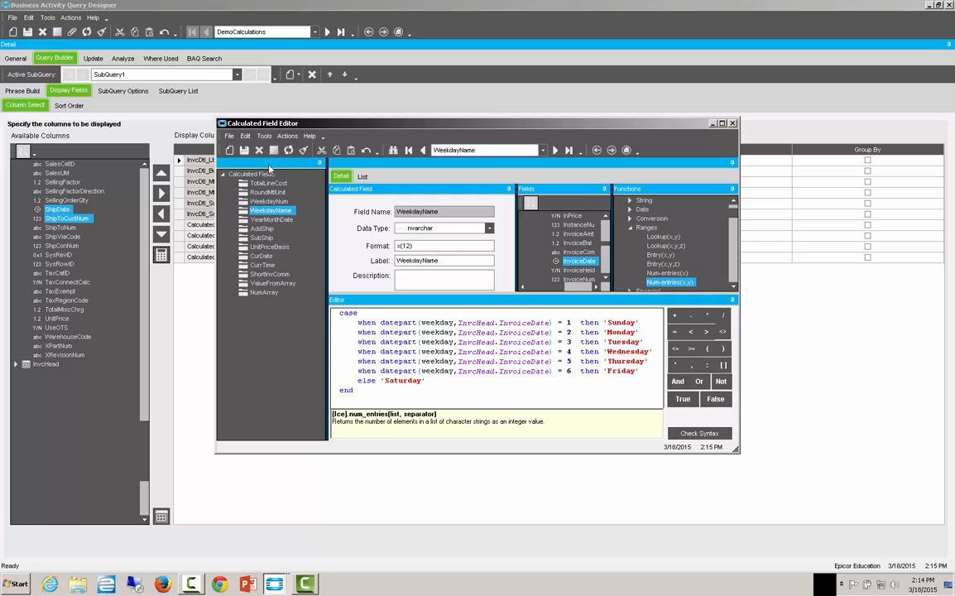
# - Close the calculated field editor, test the query and sort the results by AddShip in descending order
pyautogui.click(731, 123)
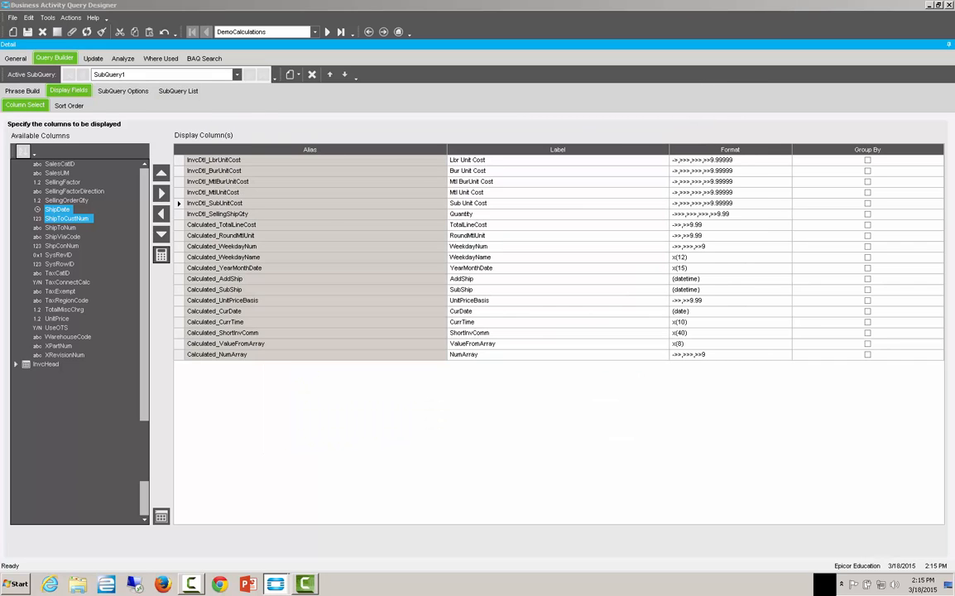
pyautogui.click(122, 57)
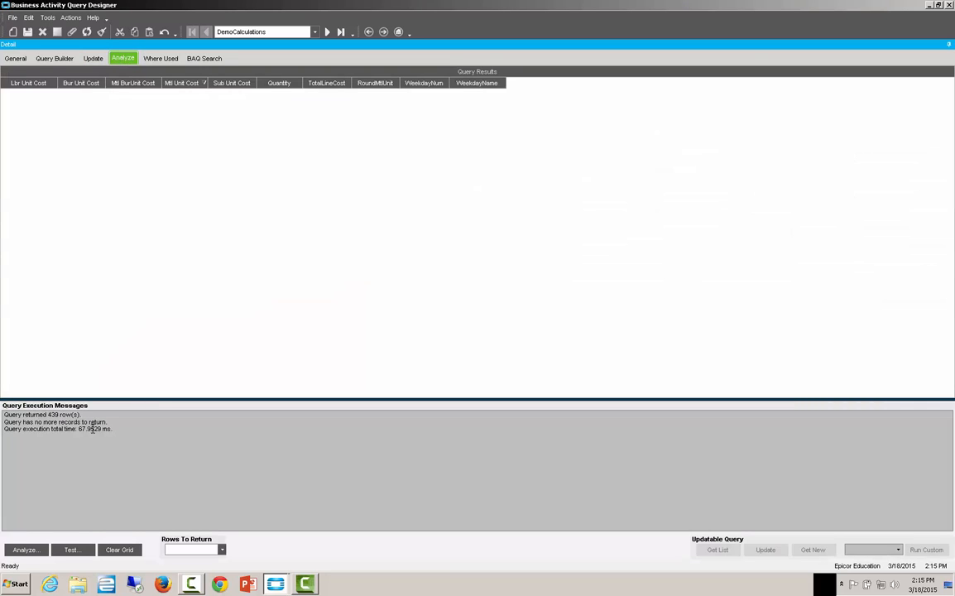
pyautogui.click(77, 550)
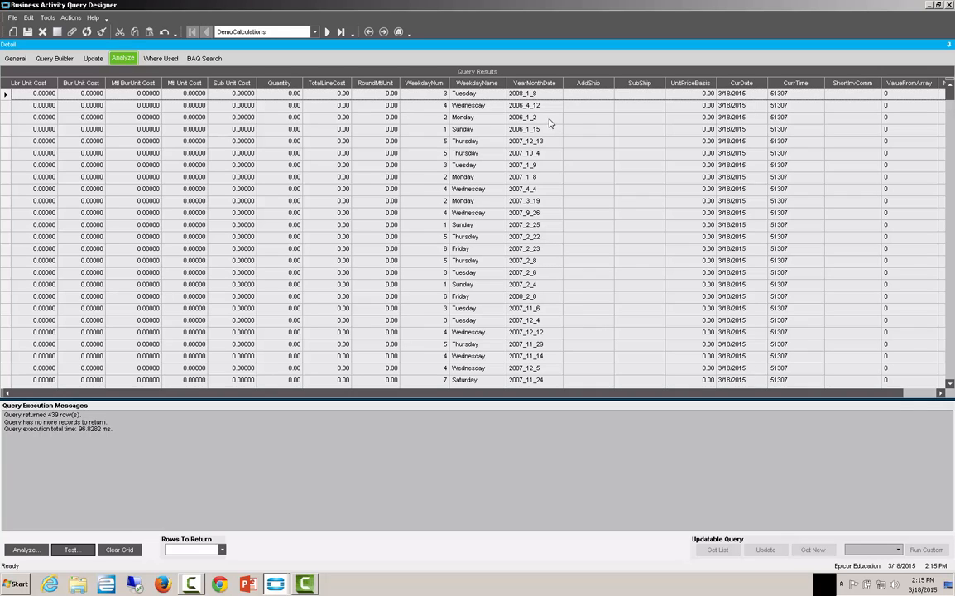
pyautogui.click(599, 84)
pyautogui.click(599, 84)
pyautogui.moveTo(949, 291); pyautogui.dragTo(947, 81)
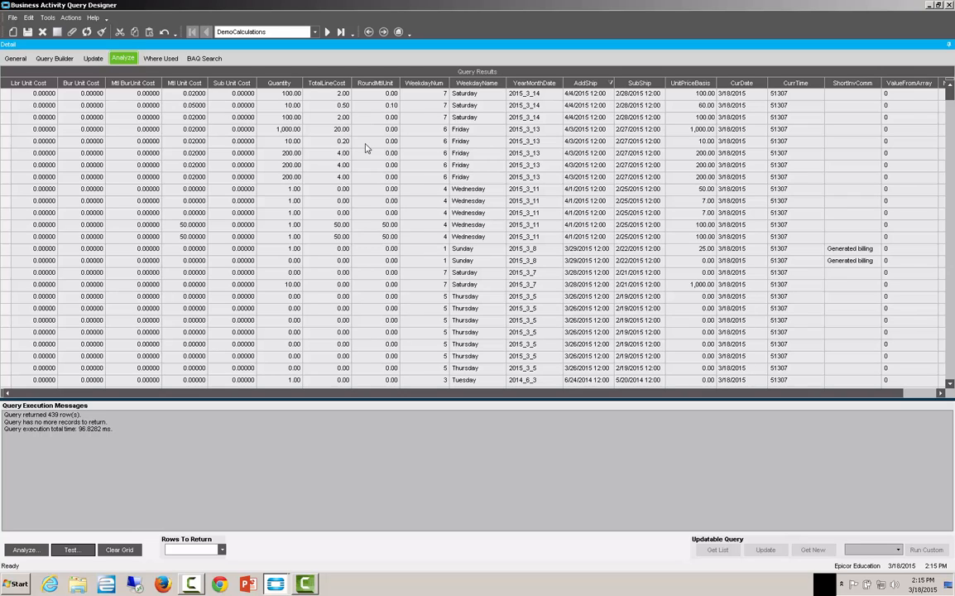
# - Add InvcDtl's ShipDate to the display columns and move it directly below SubShip
pyautogui.click(48, 57)
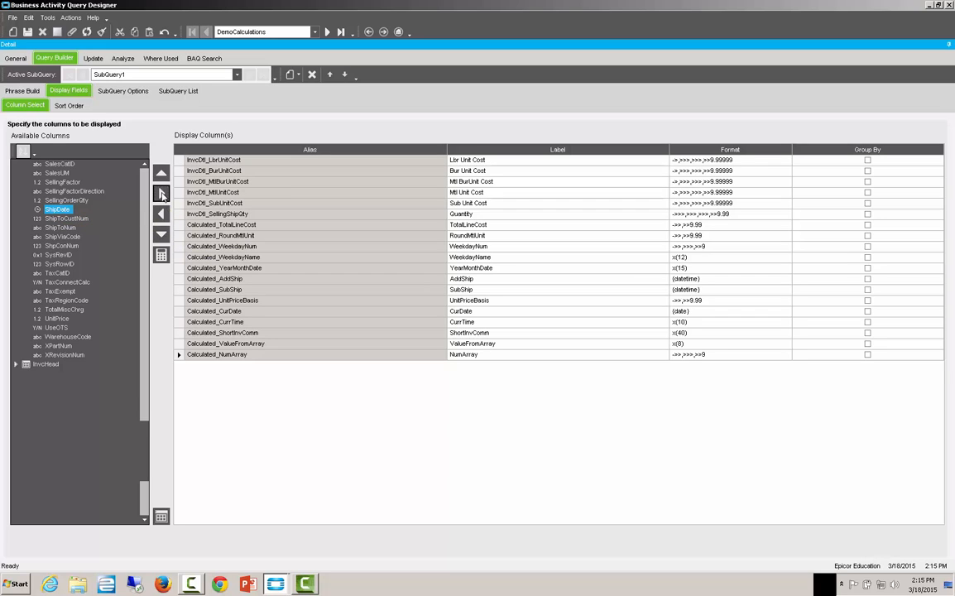
pyautogui.click(162, 192)
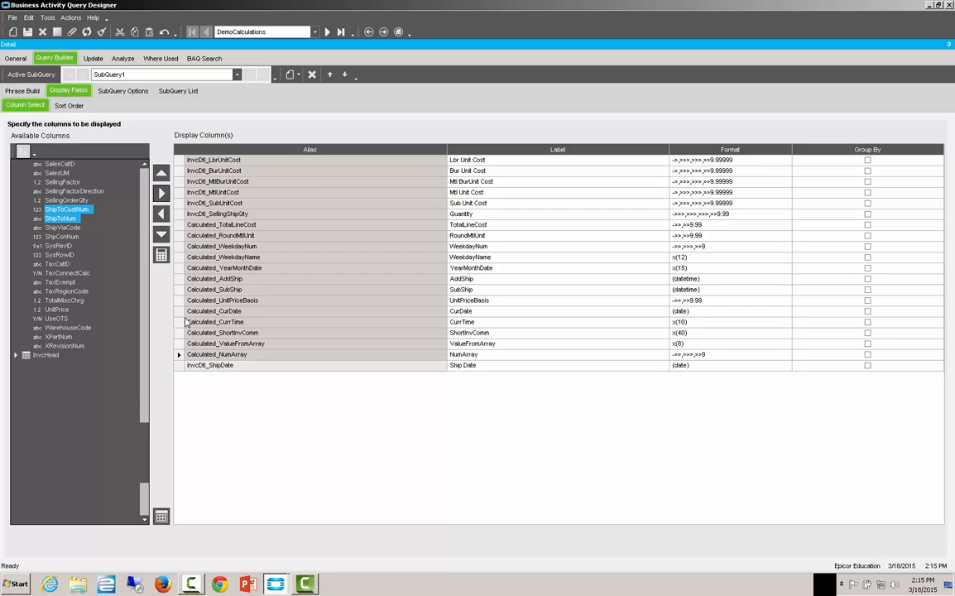
pyautogui.click(177, 366)
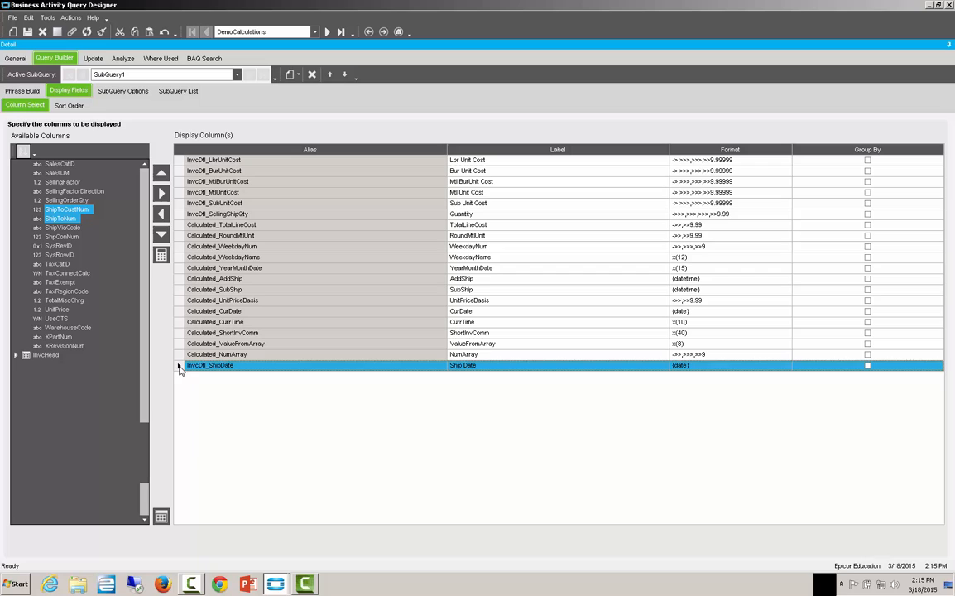
pyautogui.click(161, 175)
pyautogui.click(161, 175)
pyautogui.click(161, 176)
pyautogui.click(161, 175)
pyautogui.click(160, 175)
pyautogui.click(161, 176)
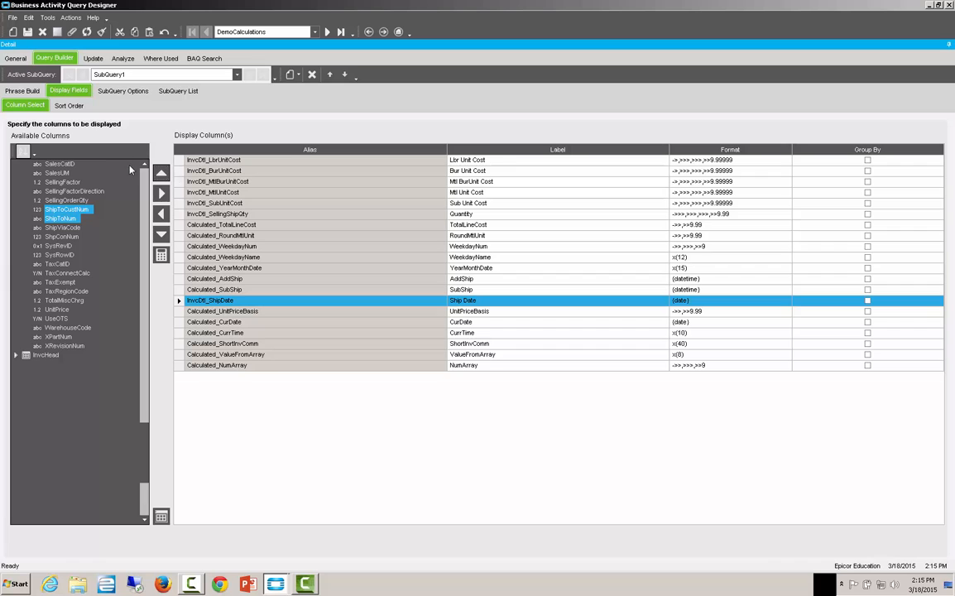
# - Test the query again and sort the results by Ship Date in descending order
pyautogui.click(123, 58)
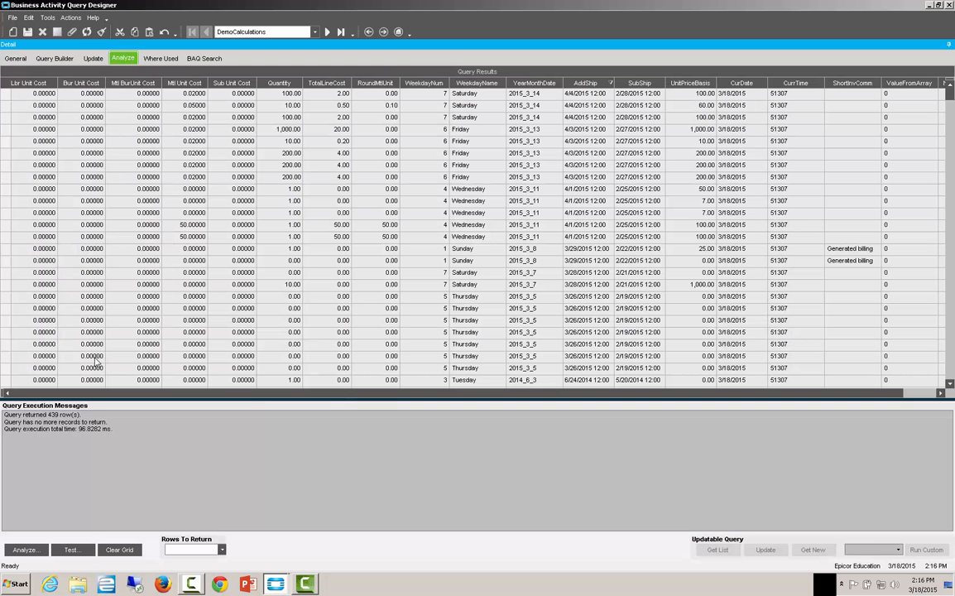
pyautogui.click(71, 550)
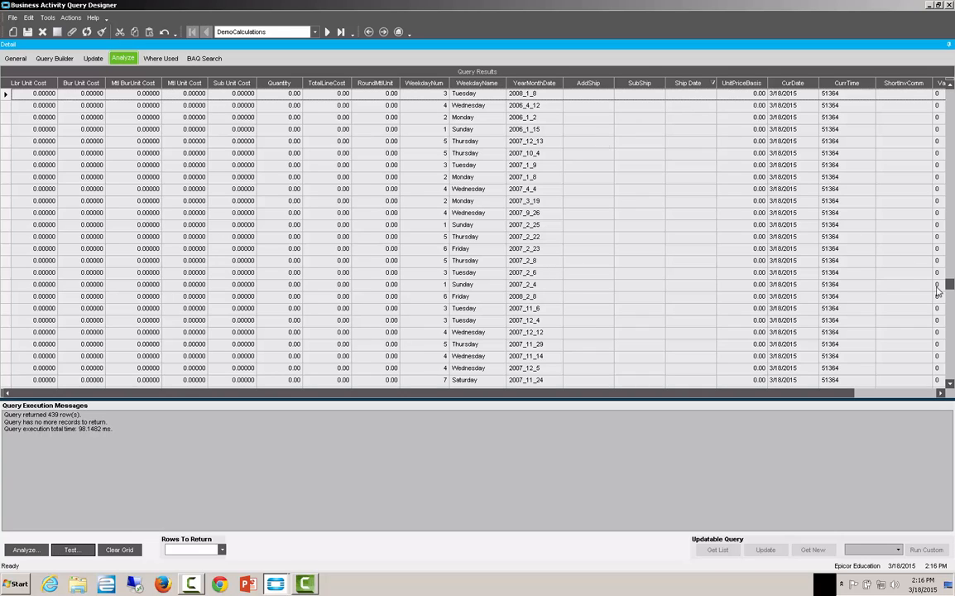
pyautogui.moveTo(950, 286); pyautogui.dragTo(949, 92)
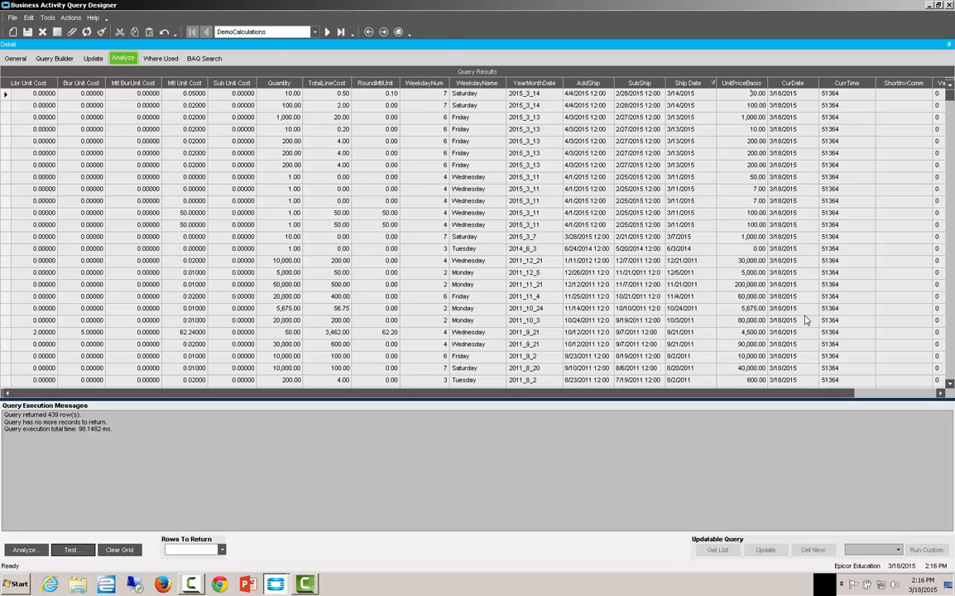
# - Sort the query results by ShortInvComm in ascending order and widen that column to fit the full comments
pyautogui.moveTo(826, 394); pyautogui.dragTo(936, 391)
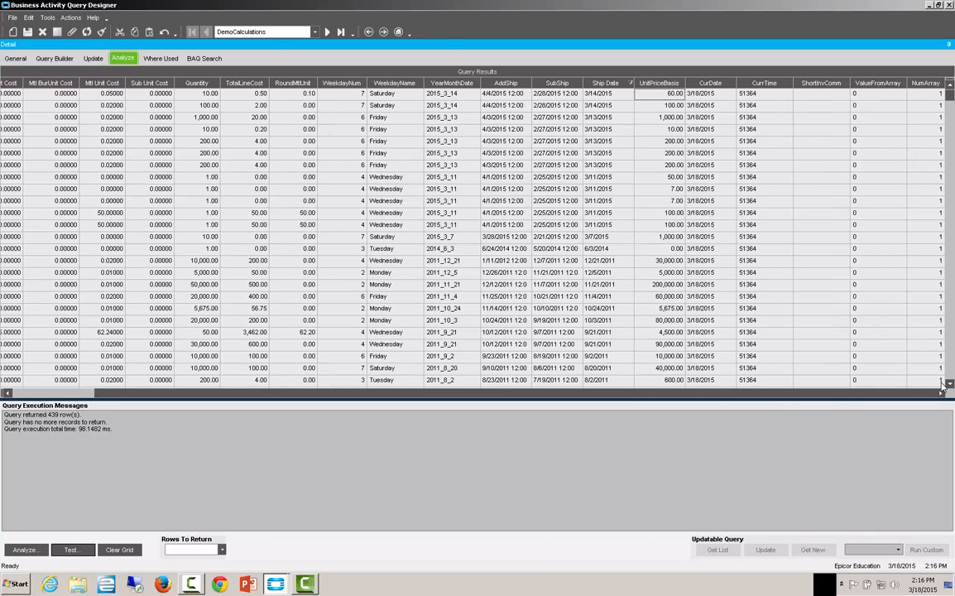
pyautogui.click(825, 83)
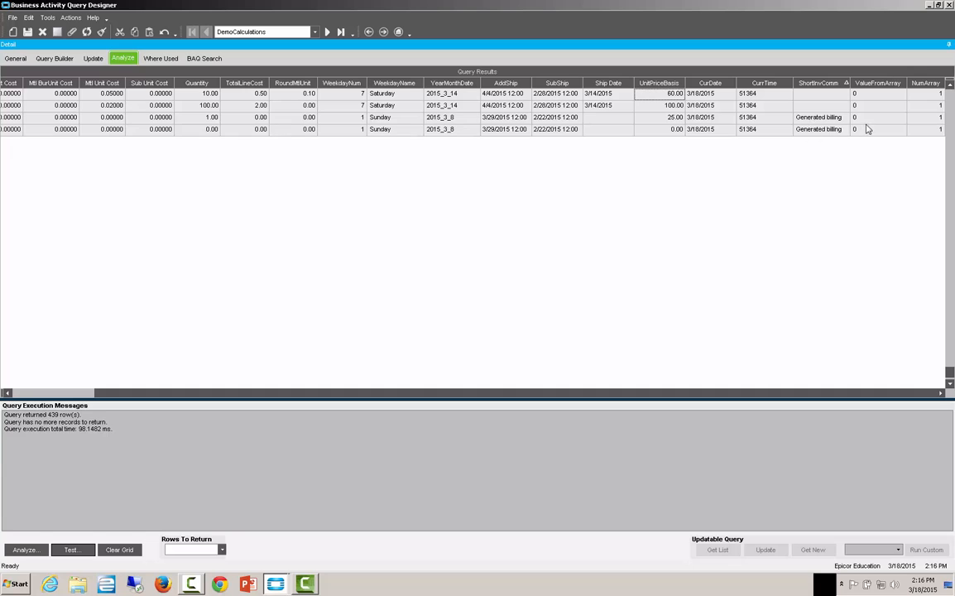
pyautogui.moveTo(951, 374); pyautogui.dragTo(950, 361)
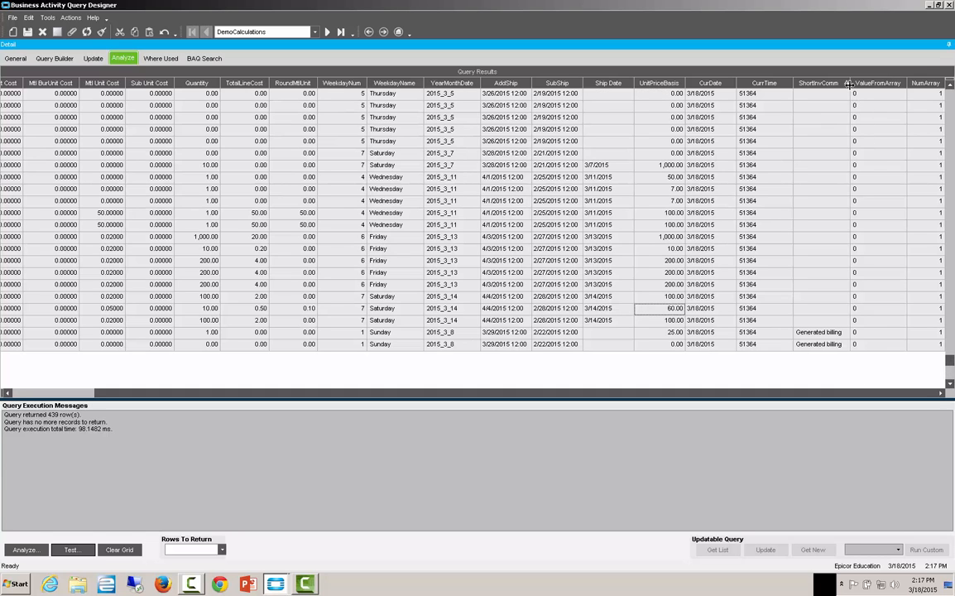
pyautogui.moveTo(850, 83); pyautogui.dragTo(916, 88)
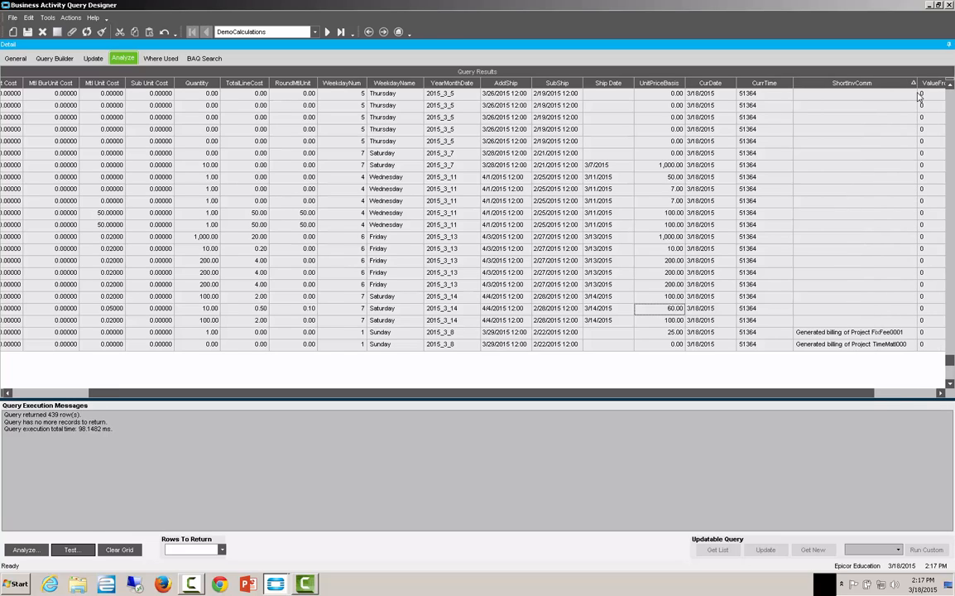
pyautogui.click(918, 95)
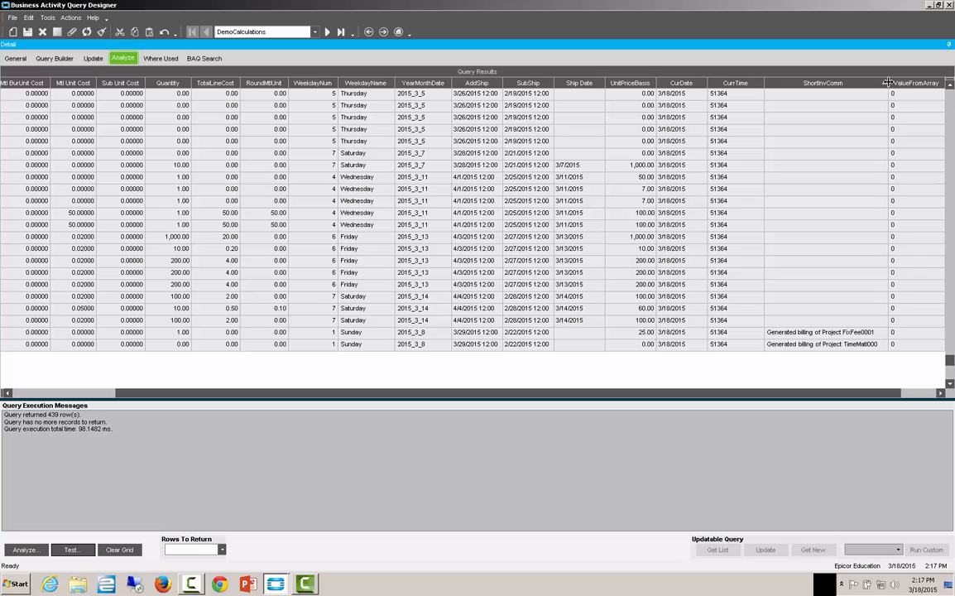
pyautogui.moveTo(887, 82); pyautogui.dragTo(895, 85)
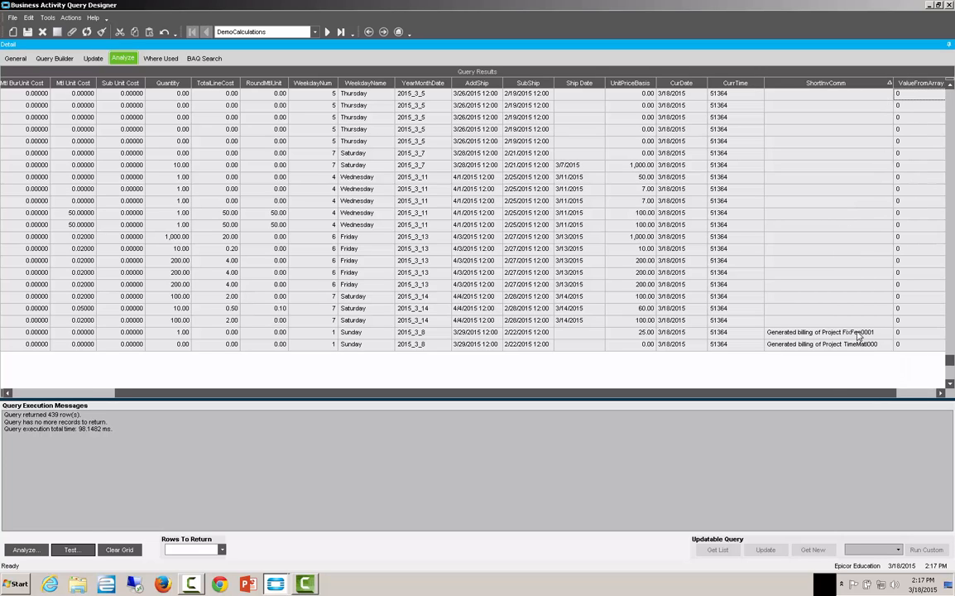
# - Sort the query results by ValueFromArray in descending order and compare its values with NumArray
pyautogui.moveTo(843, 396); pyautogui.dragTo(881, 397)
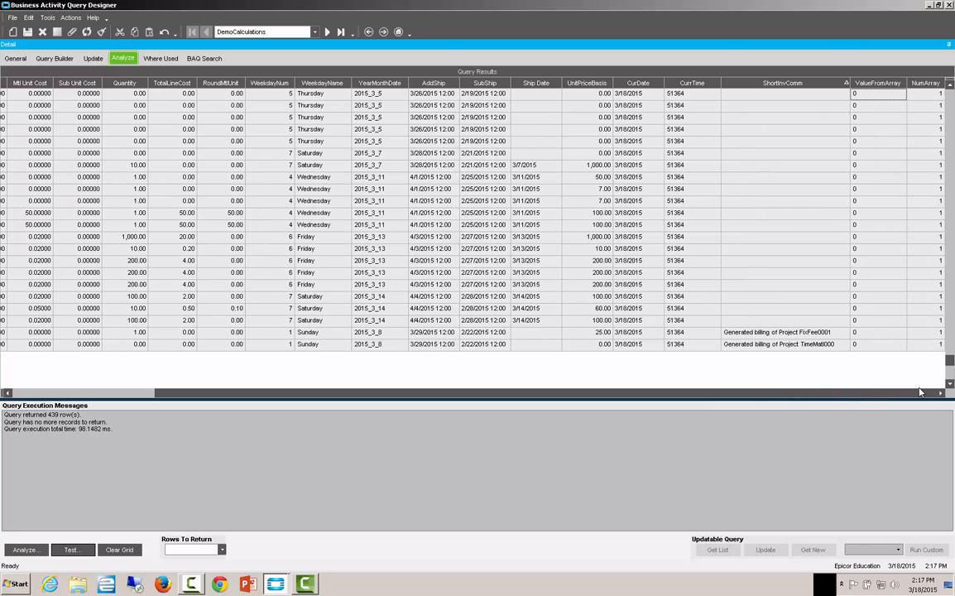
pyautogui.click(876, 85)
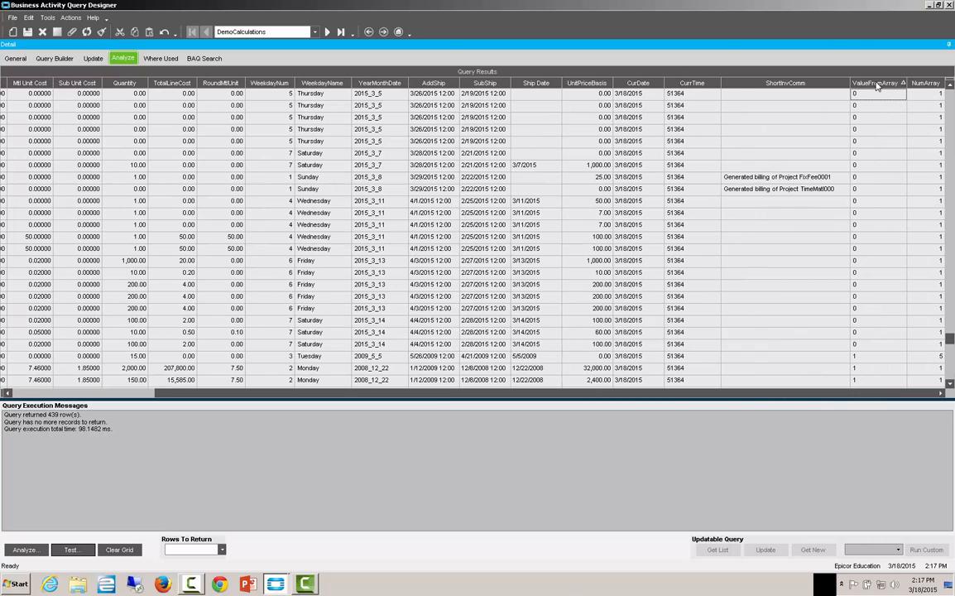
pyautogui.moveTo(950, 345); pyautogui.dragTo(836, 90)
pyautogui.click(886, 85)
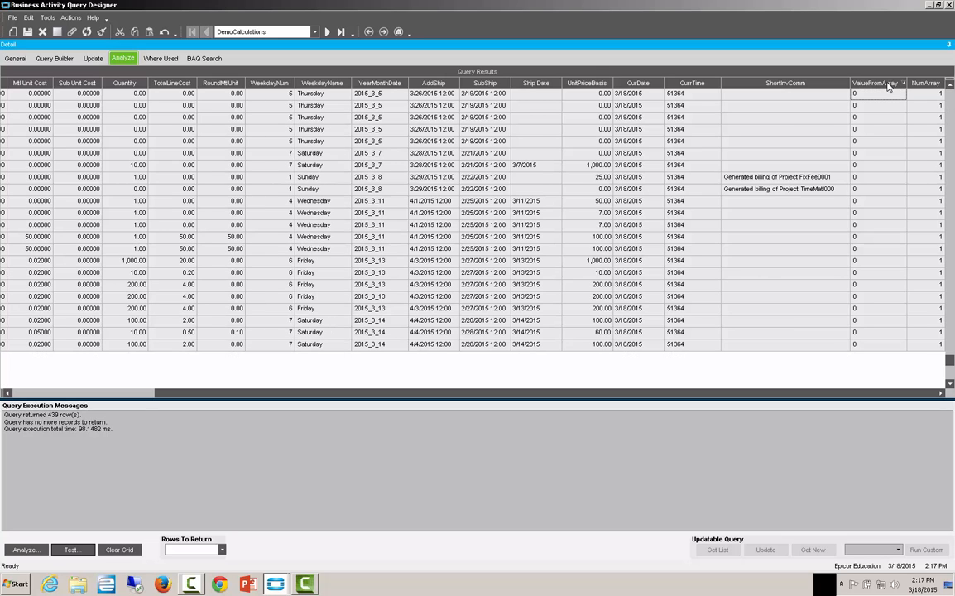
pyautogui.moveTo(950, 352); pyautogui.dragTo(931, 94)
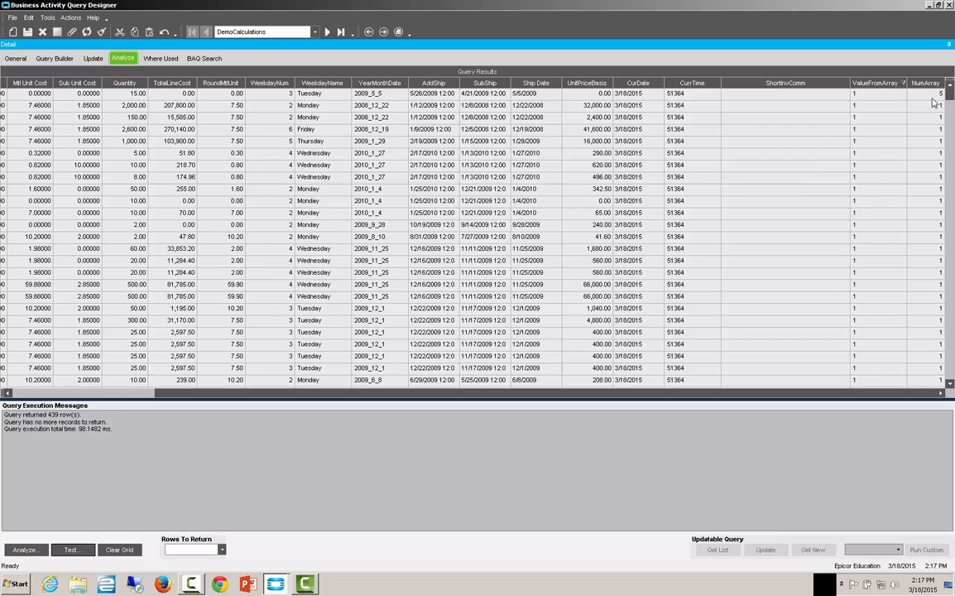
pyautogui.click(859, 96)
pyautogui.click(137, 394)
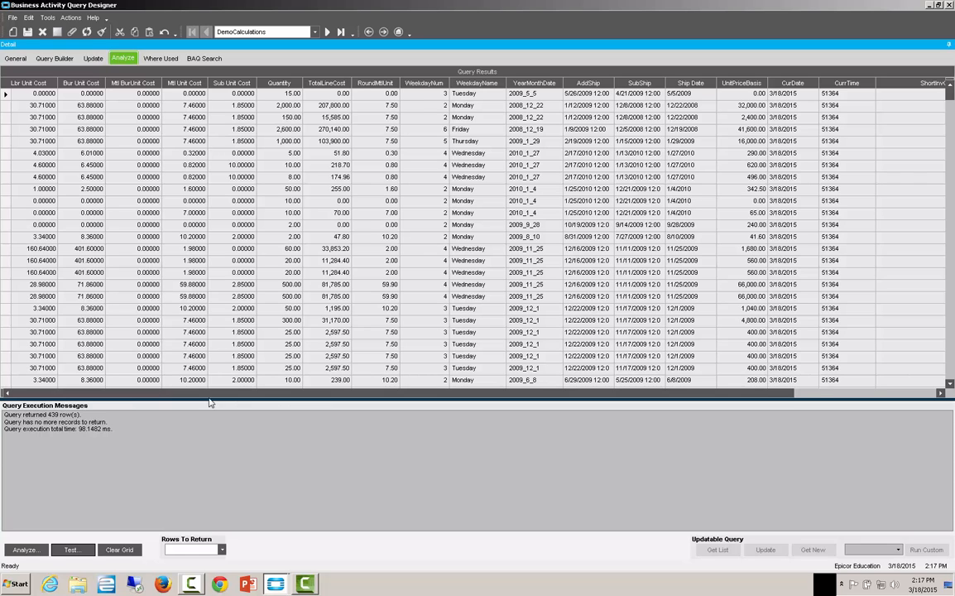
pyautogui.click(940, 394)
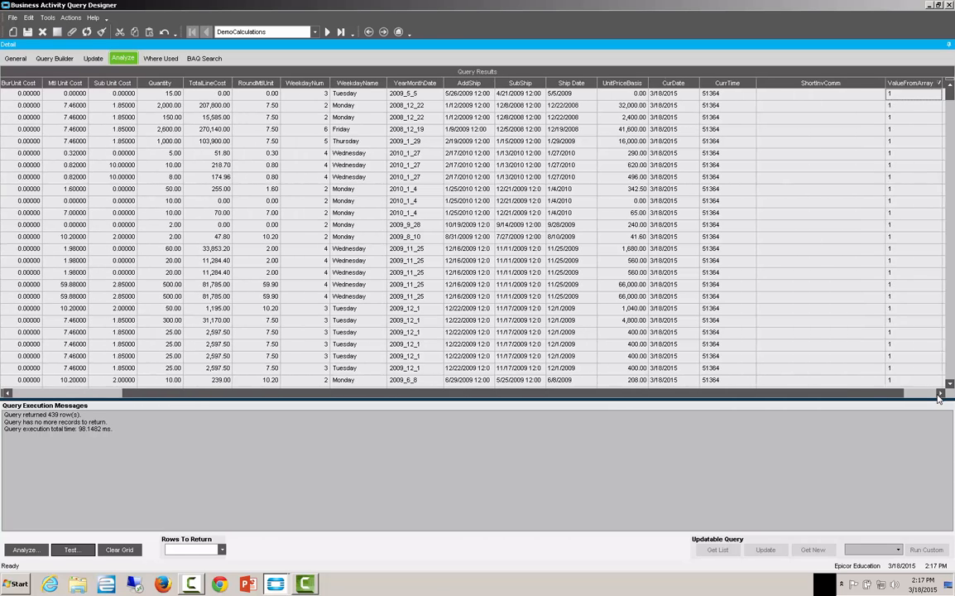
pyautogui.click(940, 393)
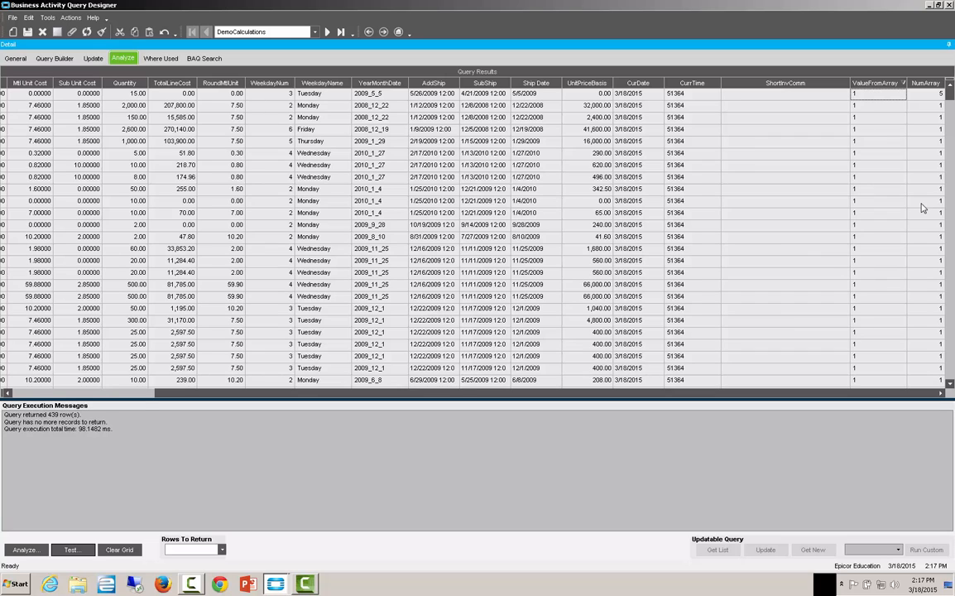
# - Add the SalesRepList field from InvcHead to the query's display columns
pyautogui.click(60, 61)
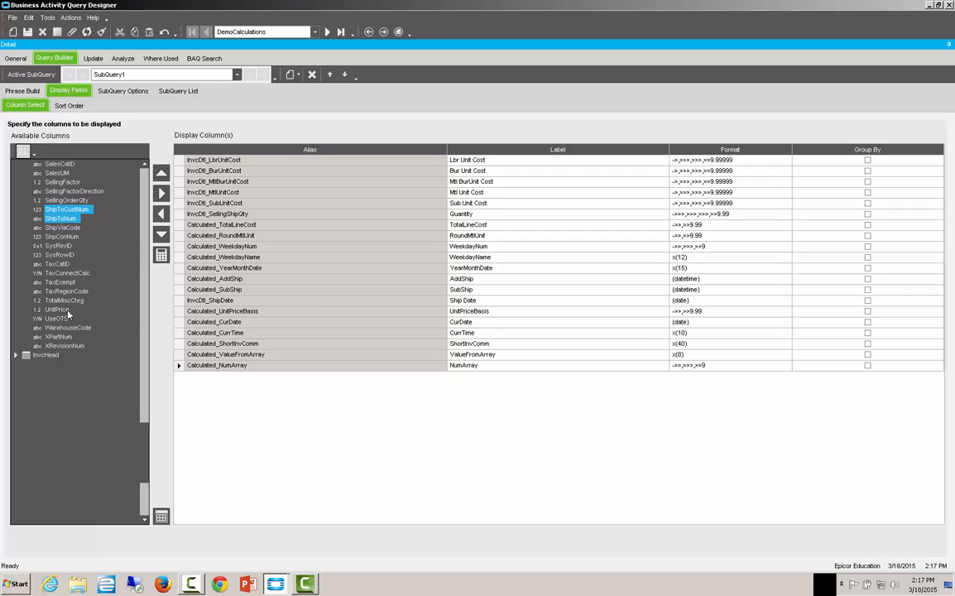
pyautogui.click(16, 356)
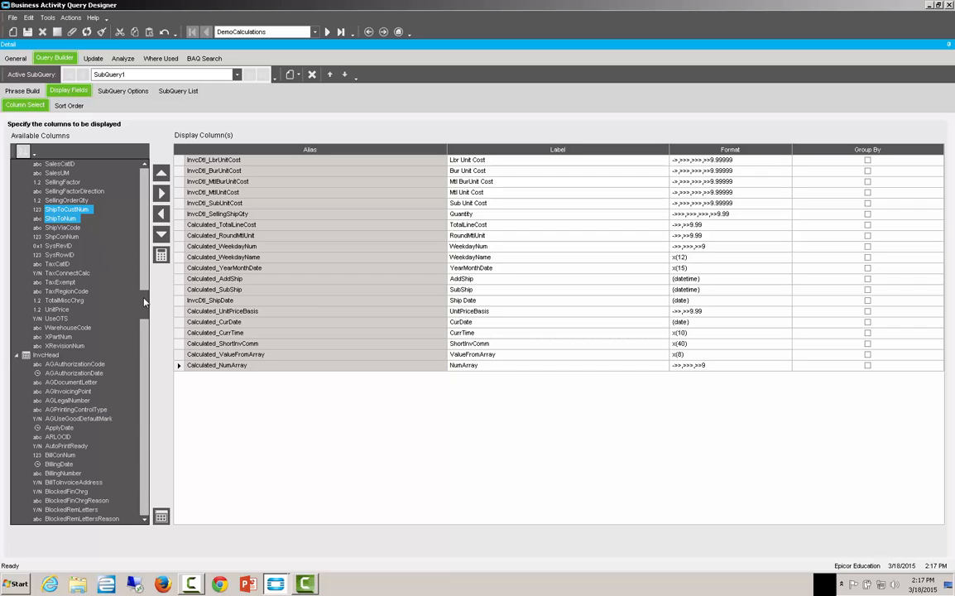
pyautogui.moveTo(143, 302); pyautogui.dragTo(140, 467)
pyautogui.click(70, 328)
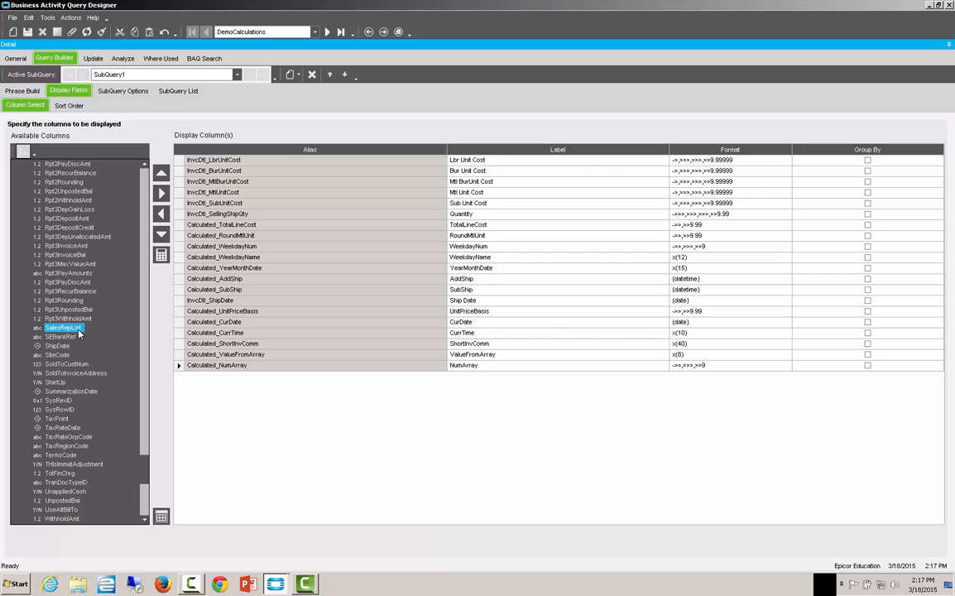
pyautogui.click(161, 195)
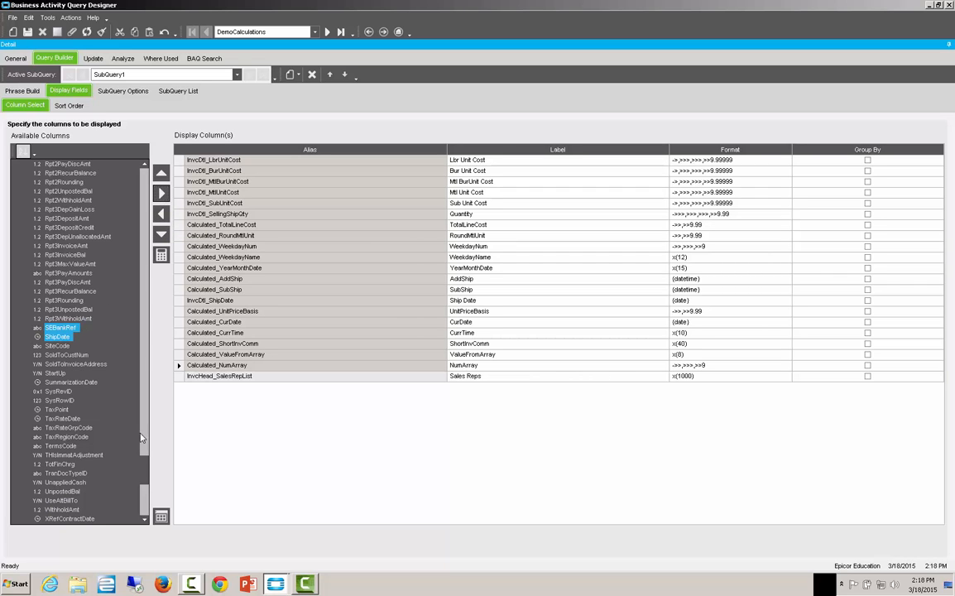
# - Add InvcDtl's PricePerCode to the display columns and move it directly below UnitPriceBasis
pyautogui.moveTo(143, 465); pyautogui.dragTo(157, 172)
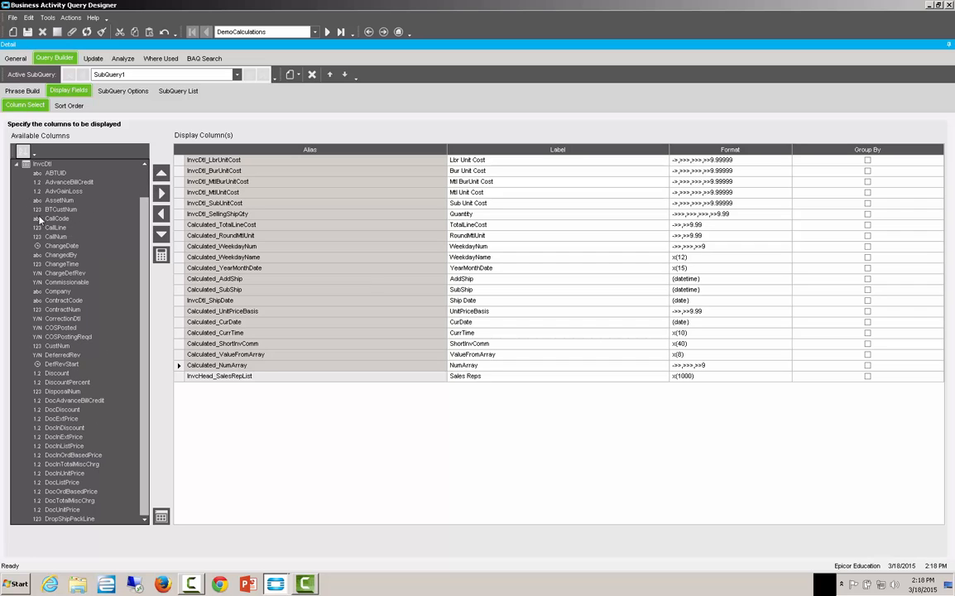
pyautogui.scroll(-18, 141, 211)
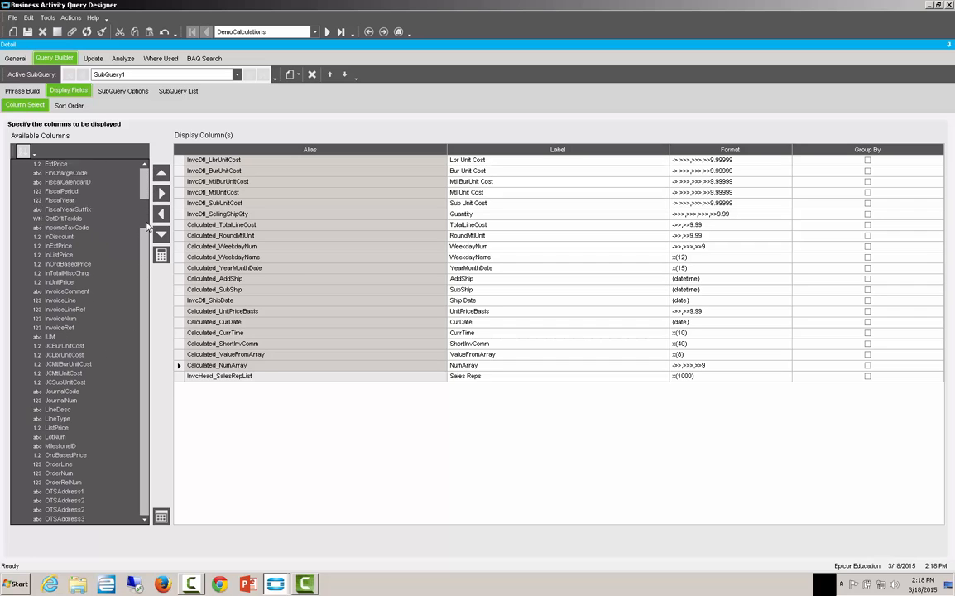
pyautogui.scroll(-11, 146, 225)
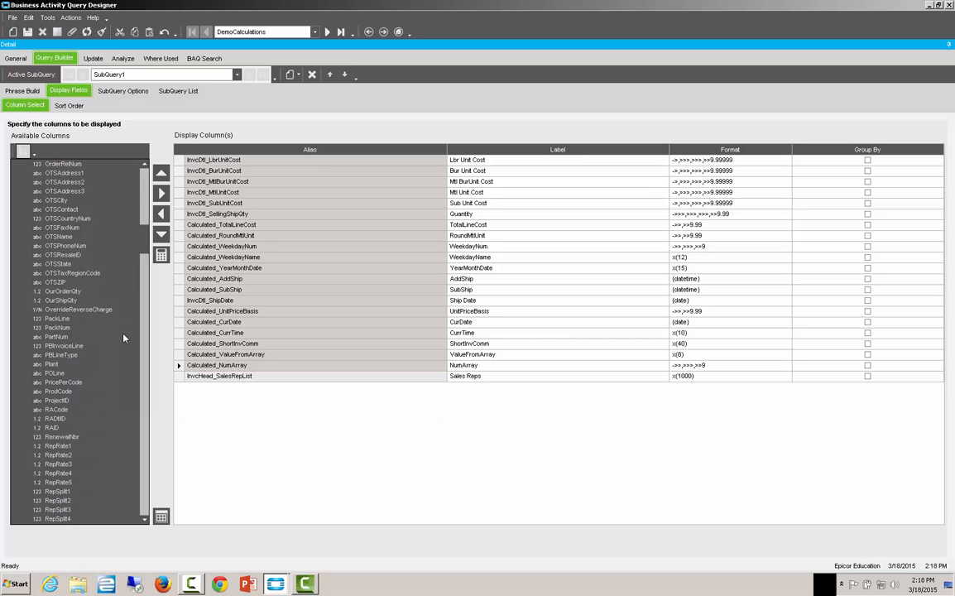
pyautogui.click(77, 383)
pyautogui.click(163, 198)
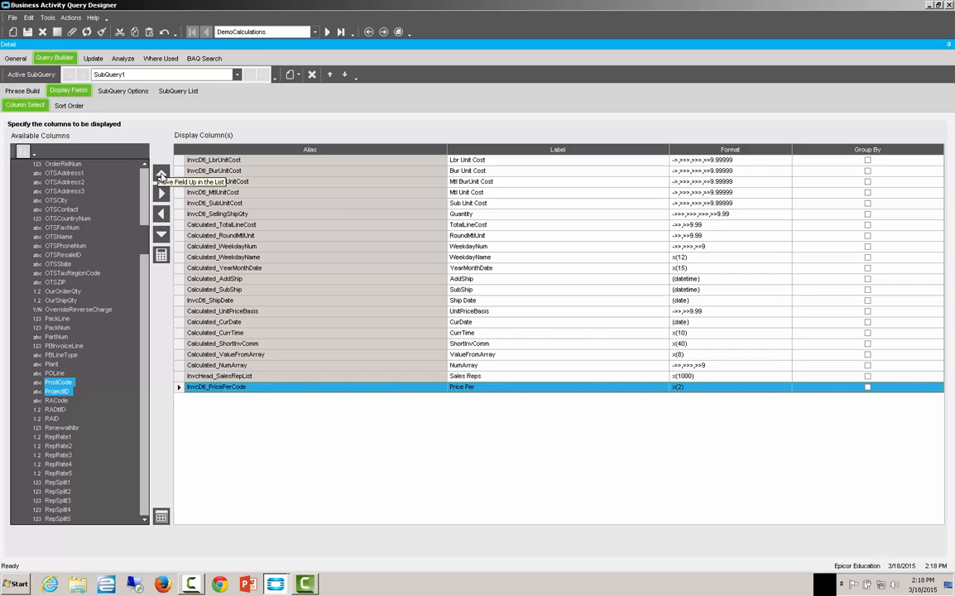
pyautogui.click(161, 174)
pyautogui.click(161, 174)
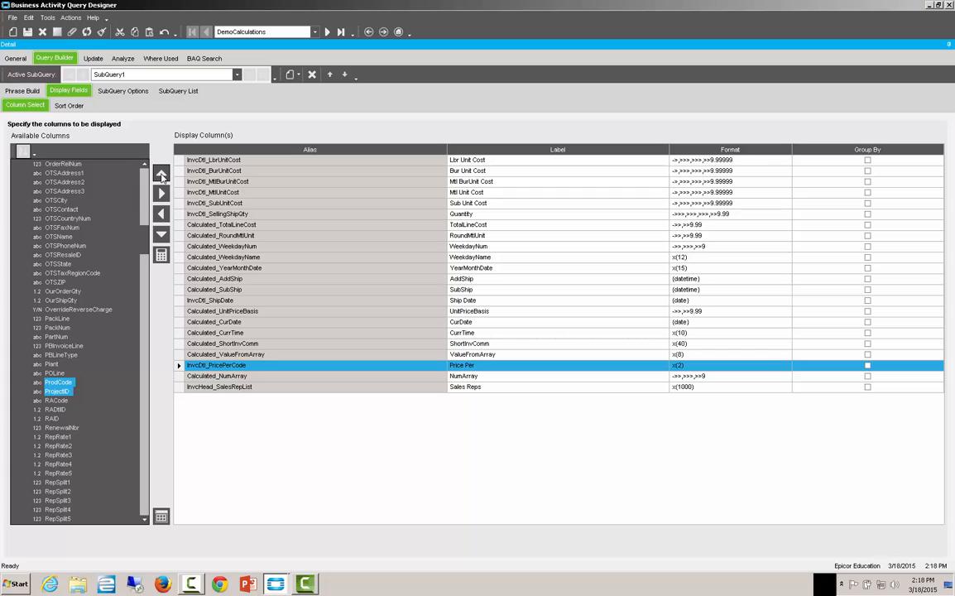
pyautogui.click(162, 174)
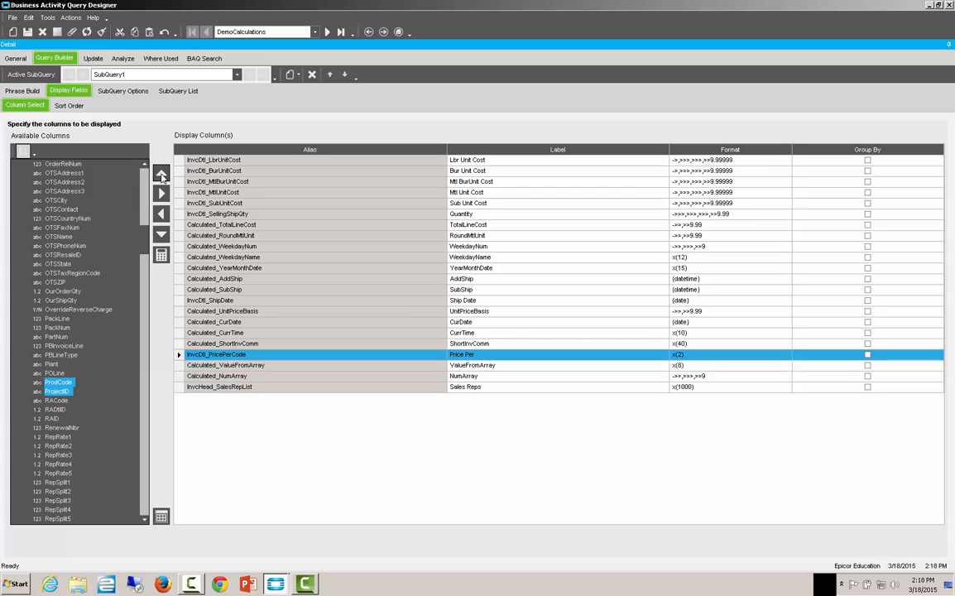
pyautogui.click(162, 175)
pyautogui.click(162, 175)
pyautogui.click(161, 175)
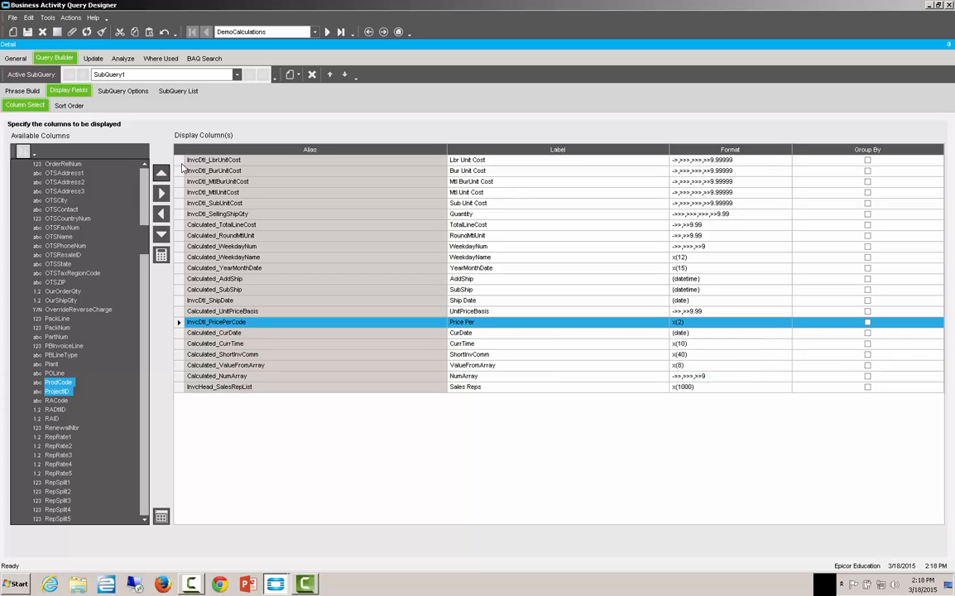
# - Rerun the query test and sort the results by Price Per in descending order to compare its codes with UnitPriceBasis
pyautogui.click(122, 59)
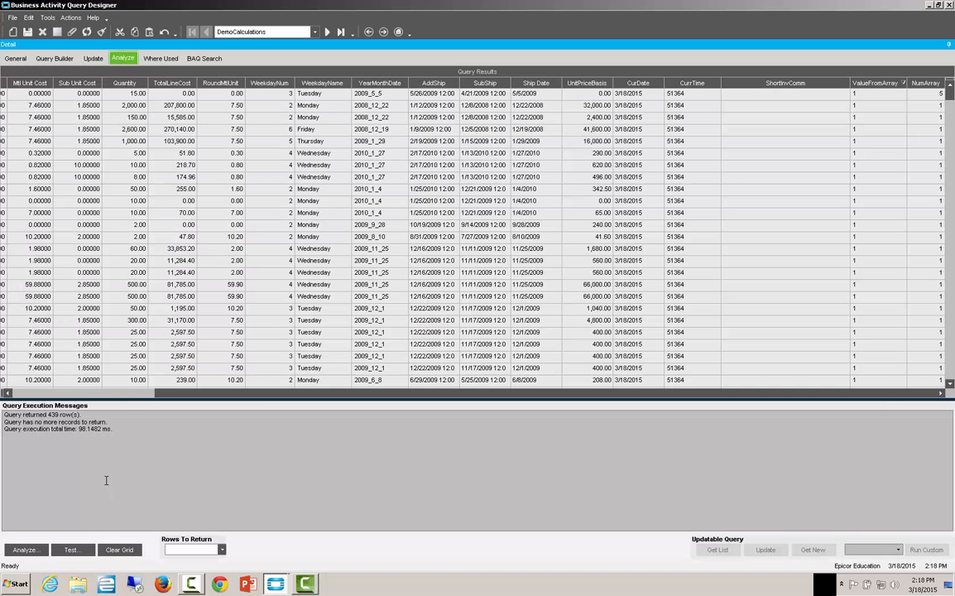
pyautogui.click(77, 551)
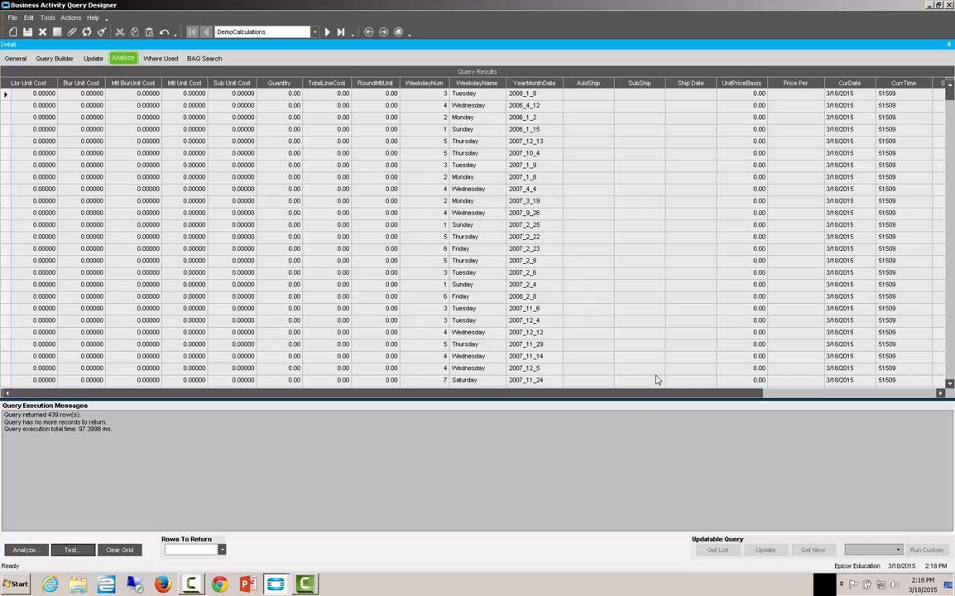
pyautogui.moveTo(624, 399); pyautogui.dragTo(665, 396)
pyautogui.click(760, 83)
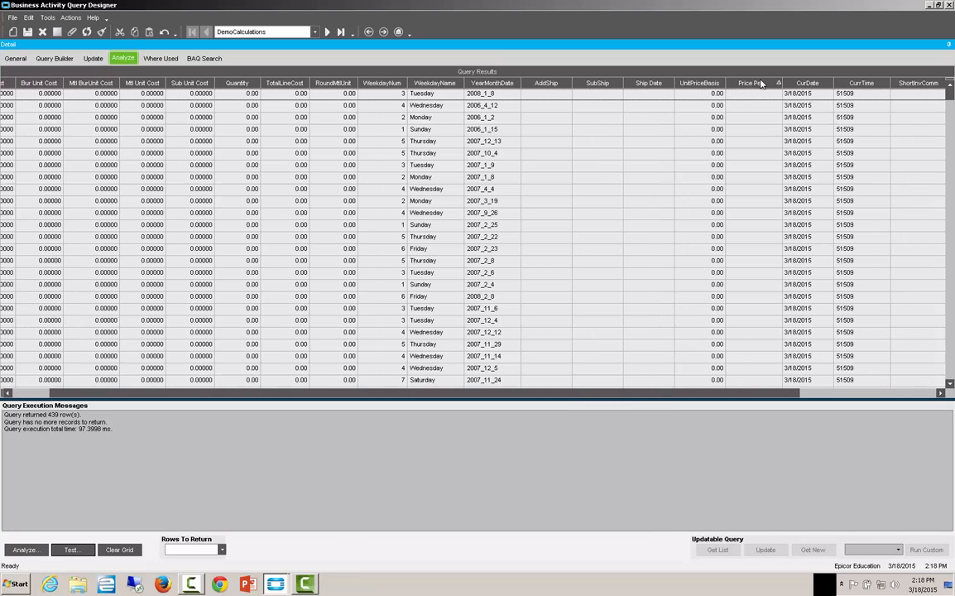
pyautogui.click(761, 83)
pyautogui.moveTo(950, 289); pyautogui.dragTo(950, 96)
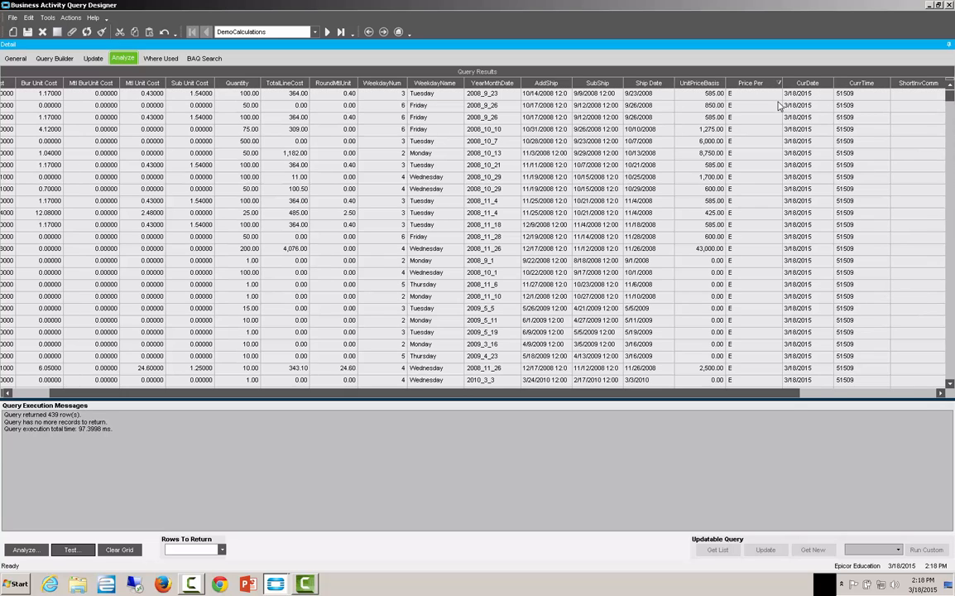
pyautogui.moveTo(949, 383); pyautogui.dragTo(949, 383)
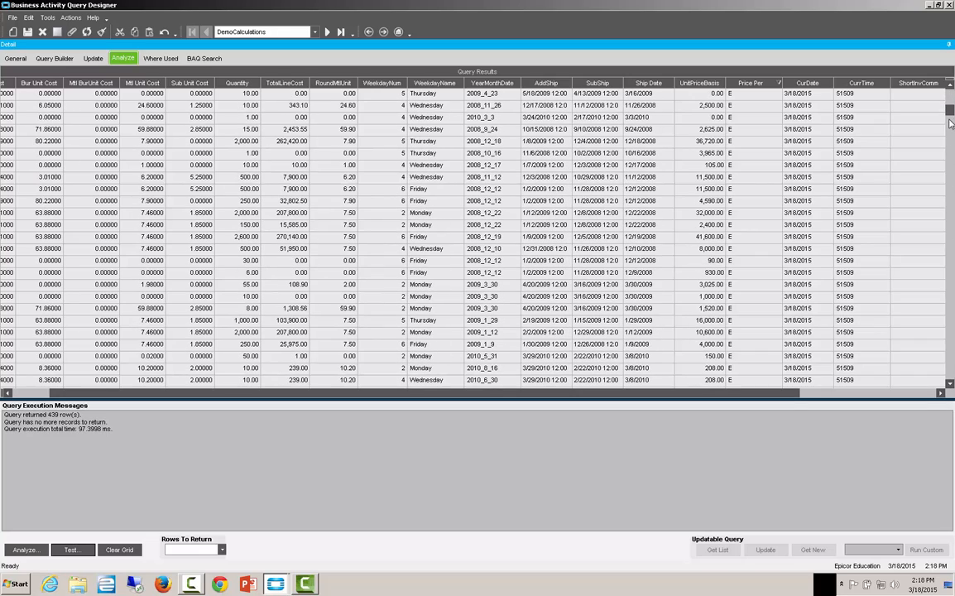
pyautogui.moveTo(949, 109); pyautogui.dragTo(857, 83)
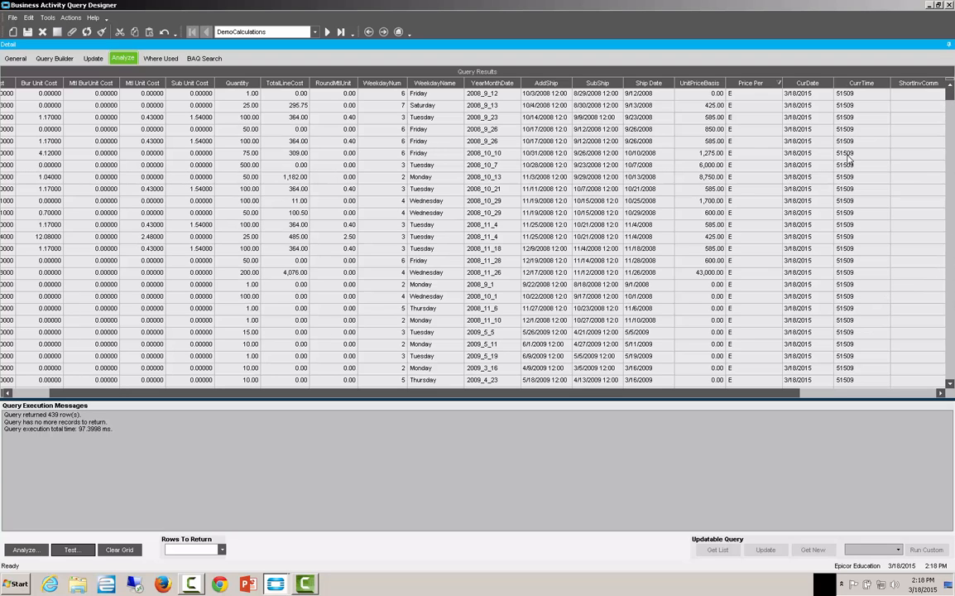
# - Check the Sales Reps column against ValueFromArray and NumArray in the results, and save the DemoCalculations query
pyautogui.moveTo(768, 400); pyautogui.dragTo(906, 395)
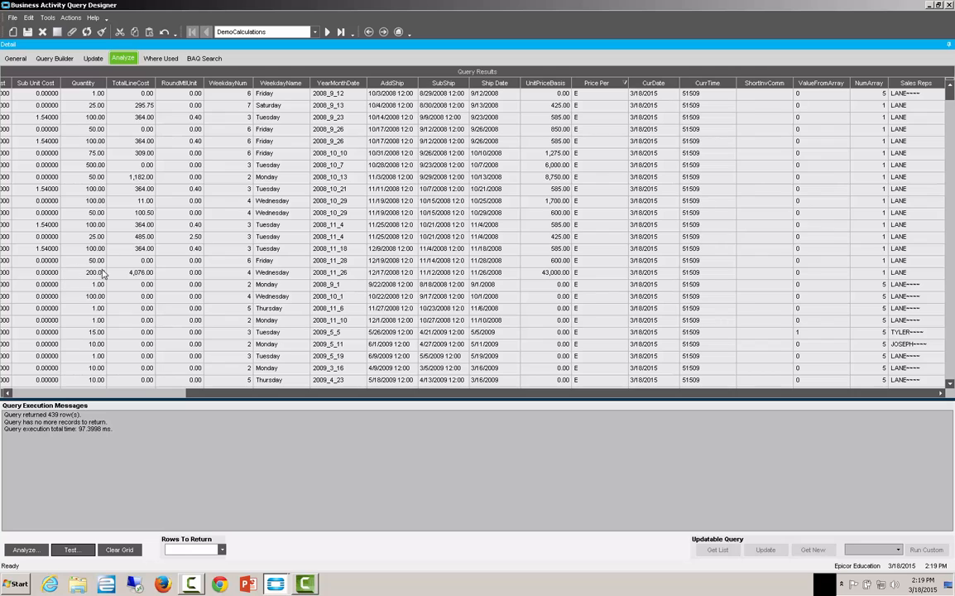
pyautogui.hscroll(-5, 29, 357)
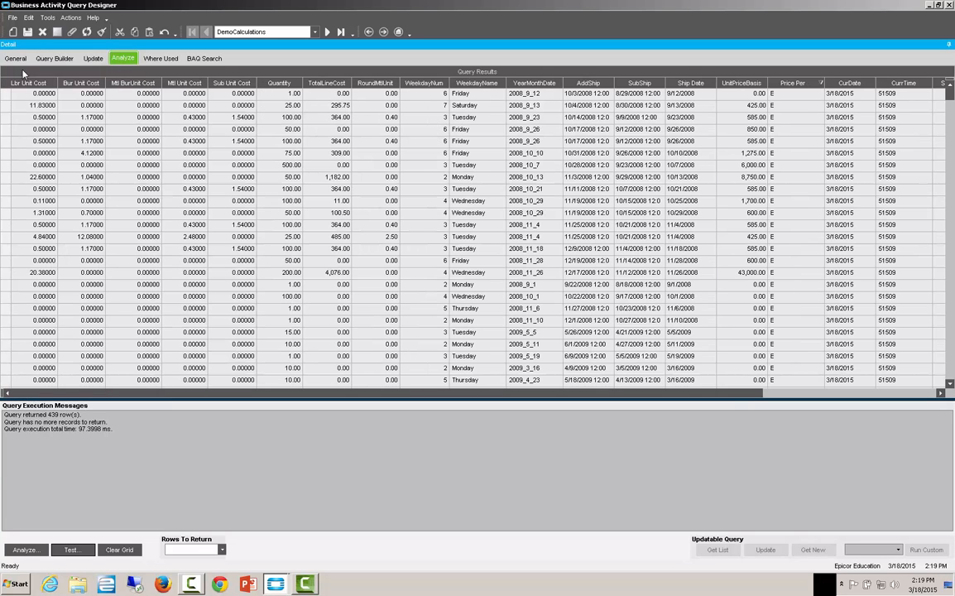
pyautogui.click(27, 32)
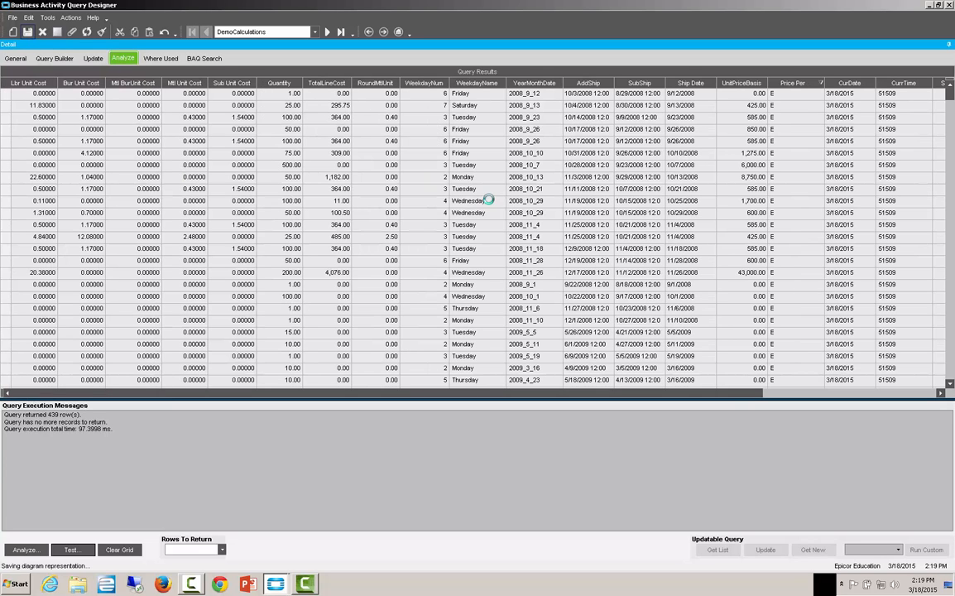